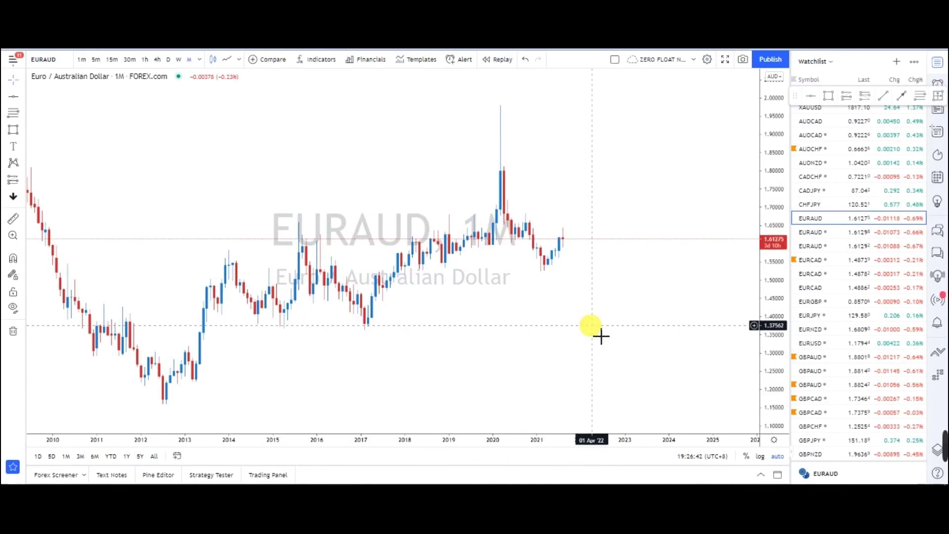
# View EURAUD on the weekly time frame as a line chart to examine the recent swing highs.
pyautogui.scroll(7, 599, 258)
pyautogui.moveTo(447, 343); pyautogui.dragTo(722, 350)
pyautogui.moveTo(775, 395); pyautogui.dragTo(772, 278)
pyautogui.moveTo(668, 340); pyautogui.dragTo(501, 289)
pyautogui.click(180, 59)
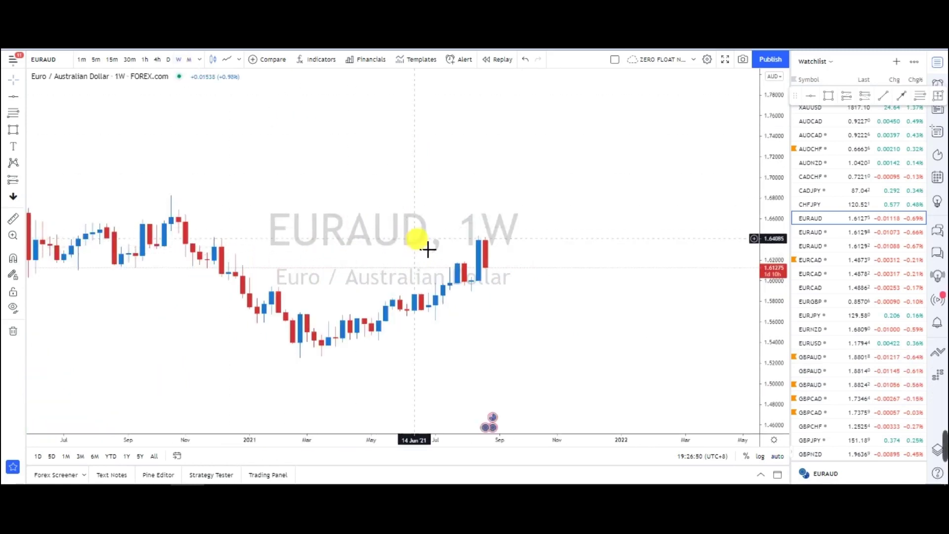
pyautogui.click(226, 59)
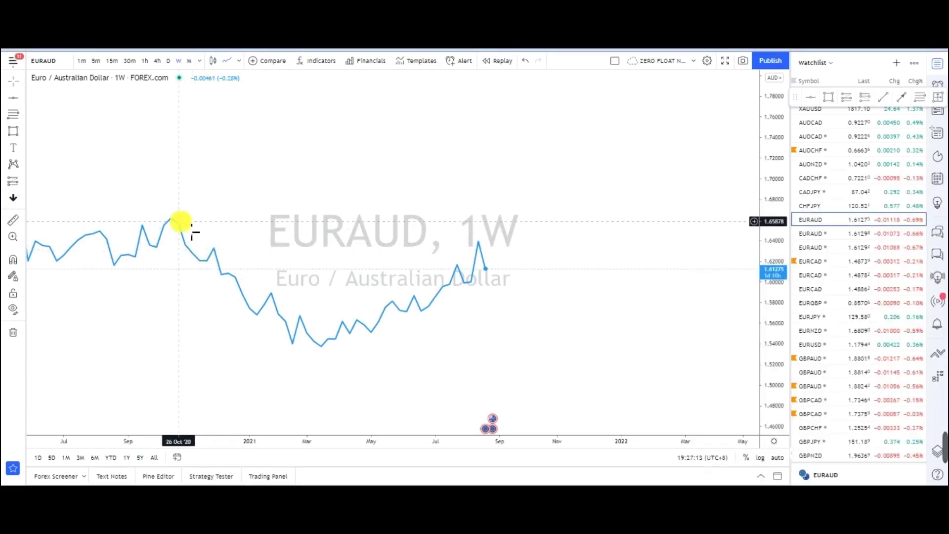
# Show EURAUD as candlesticks on the daily time frame.
pyautogui.click(212, 60)
pyautogui.click(179, 61)
pyautogui.click(168, 61)
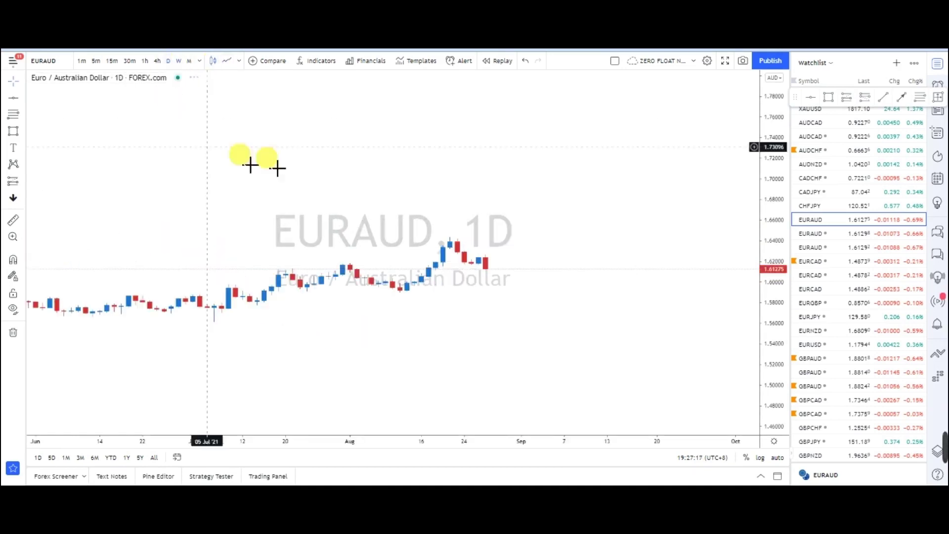
# Place a horizontal line at about 1.6374 on the early December 2020 swing high and fine-tune its height.
pyautogui.scroll(-5, 643, 265)
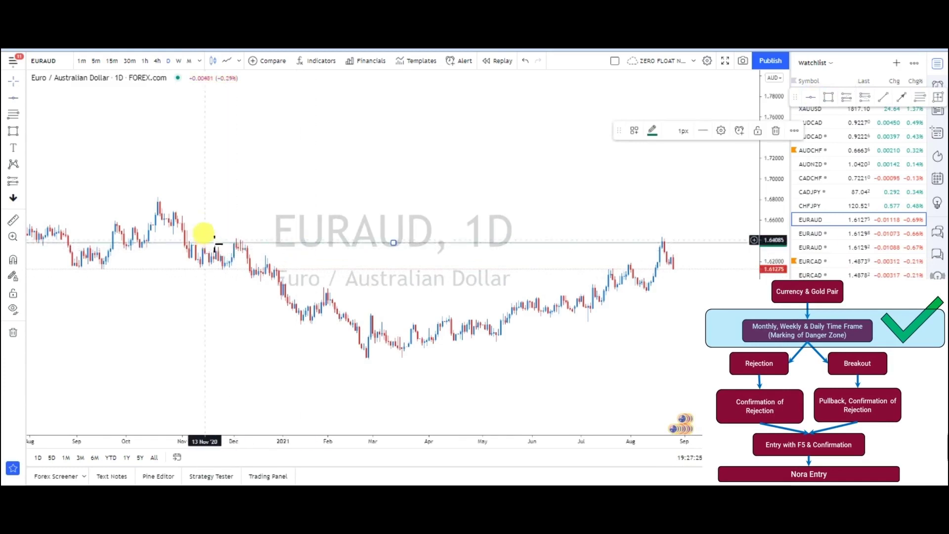
pyautogui.scroll(2, 252, 250)
pyautogui.moveTo(297, 258); pyautogui.dragTo(519, 260)
pyautogui.moveTo(766, 341); pyautogui.dragTo(764, 122)
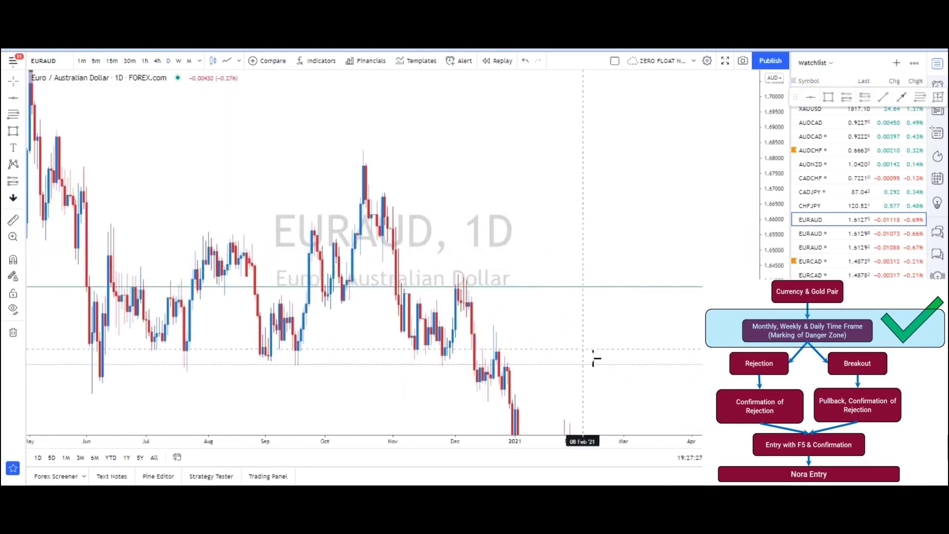
pyautogui.moveTo(538, 321); pyautogui.dragTo(468, 314)
pyautogui.moveTo(485, 282); pyautogui.dragTo(476, 285)
pyautogui.click(370, 318)
pyautogui.scroll(4, 370, 318)
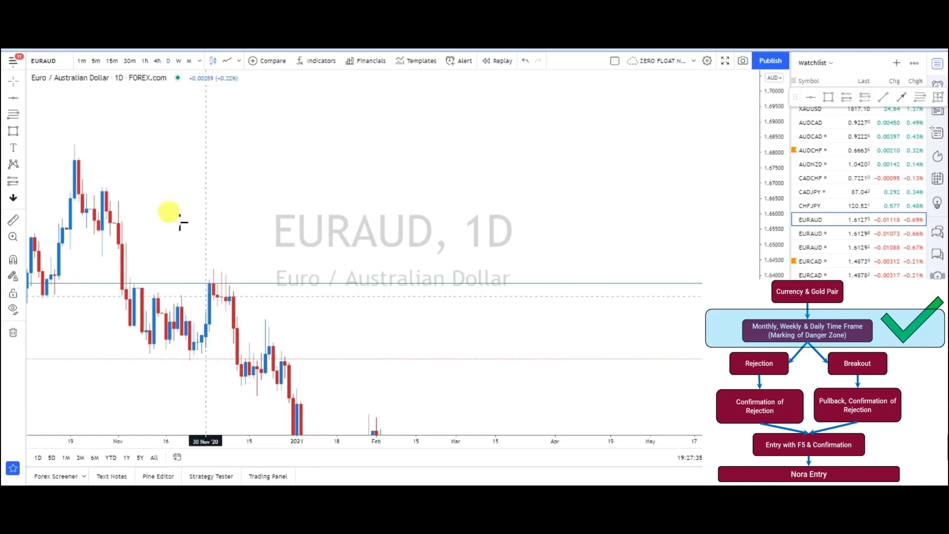
# Show the prices as a line and fit a small rectangle around the decline just after the early December 2020 peak.
pyautogui.click(227, 62)
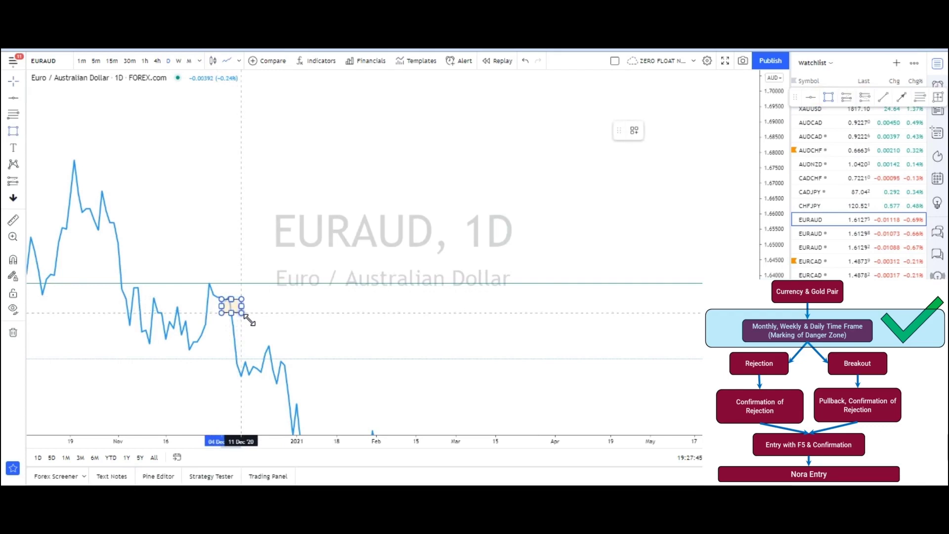
pyautogui.moveTo(246, 321); pyautogui.dragTo(248, 316)
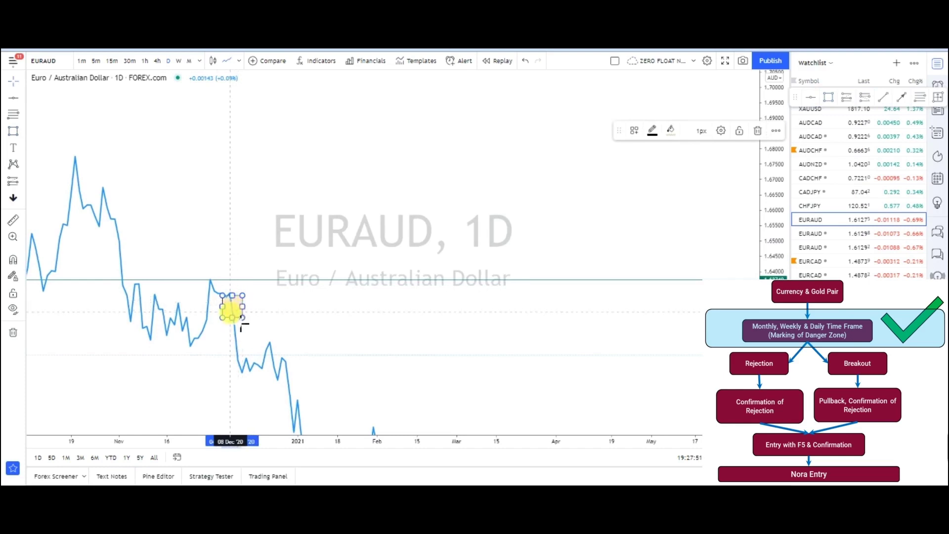
pyautogui.moveTo(225, 298); pyautogui.dragTo(219, 290)
pyautogui.click(278, 315)
# Add the text "2nd Movement" at font size 20 directly beside the small rectangle.
pyautogui.click(12, 149)
pyautogui.click(269, 322)
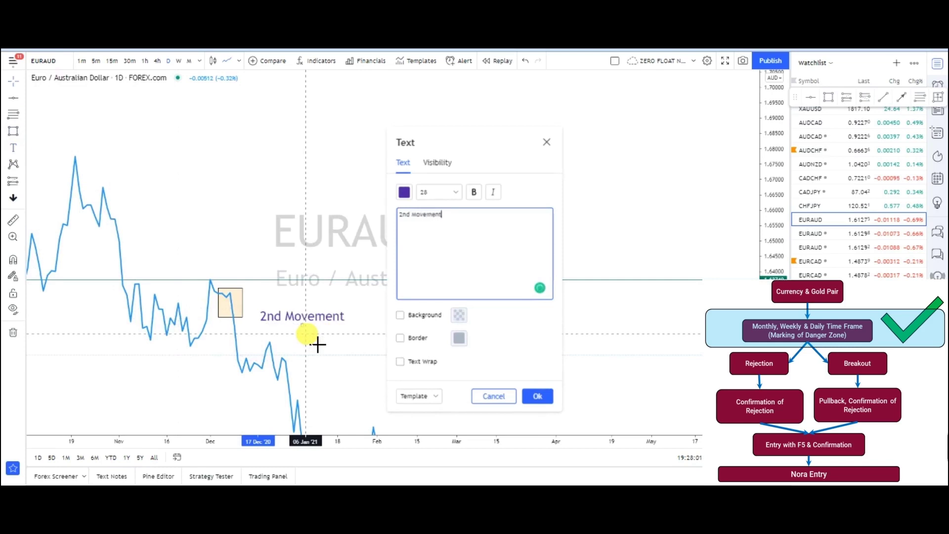
pyautogui.click(439, 192)
pyautogui.click(424, 281)
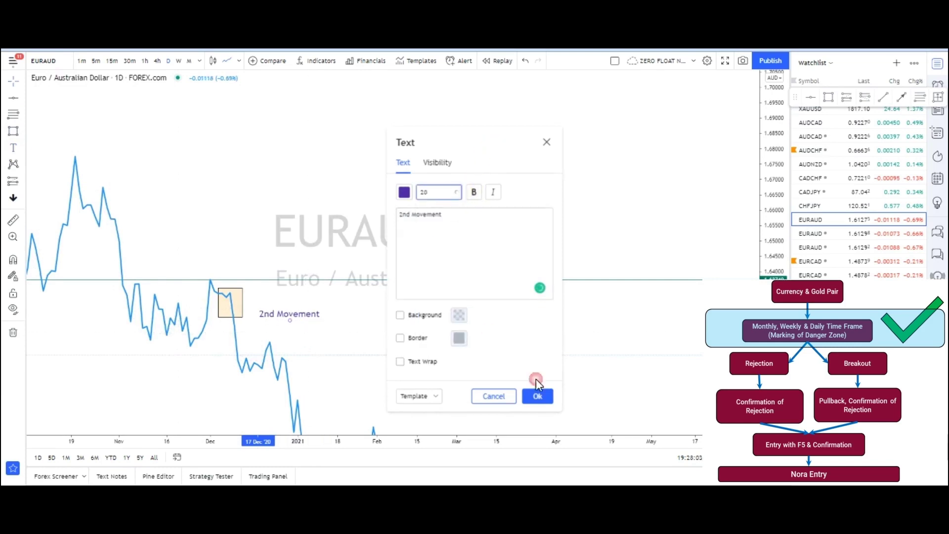
pyautogui.click(538, 397)
pyautogui.moveTo(282, 311); pyautogui.dragTo(266, 310)
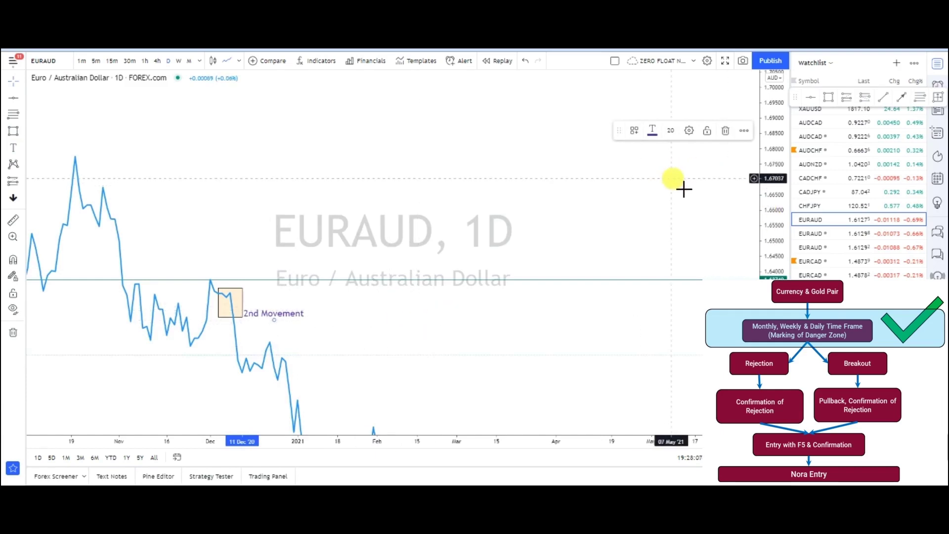
# Restore candlesticks and draw a zone rectangle from 27 Nov 2020 to the latest candles, between about 1.6374 and 1.6423.
pyautogui.scroll(-3, 683, 189)
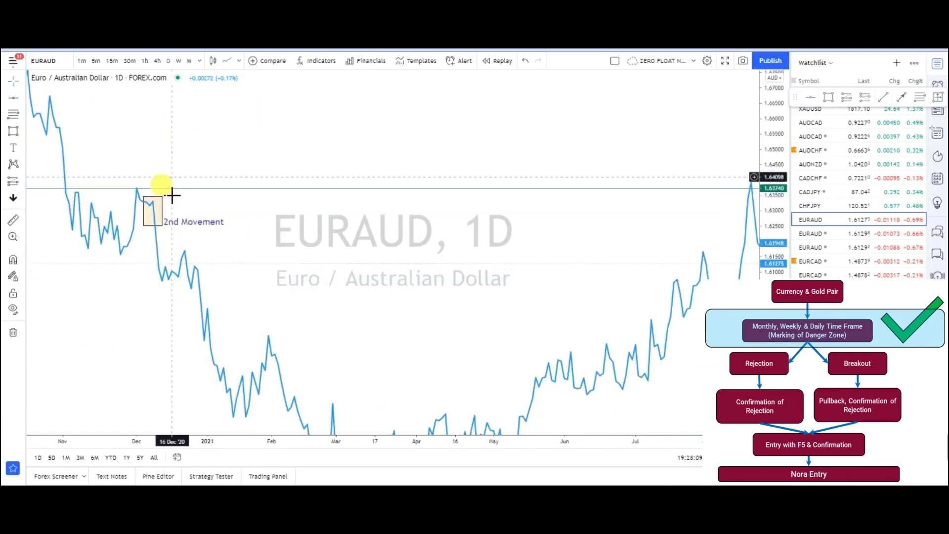
pyautogui.click(213, 61)
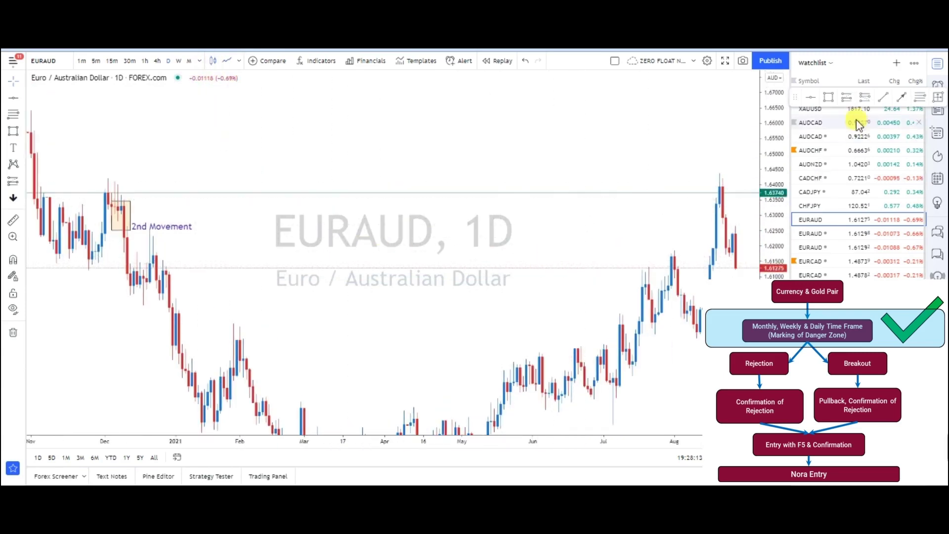
pyautogui.click(834, 99)
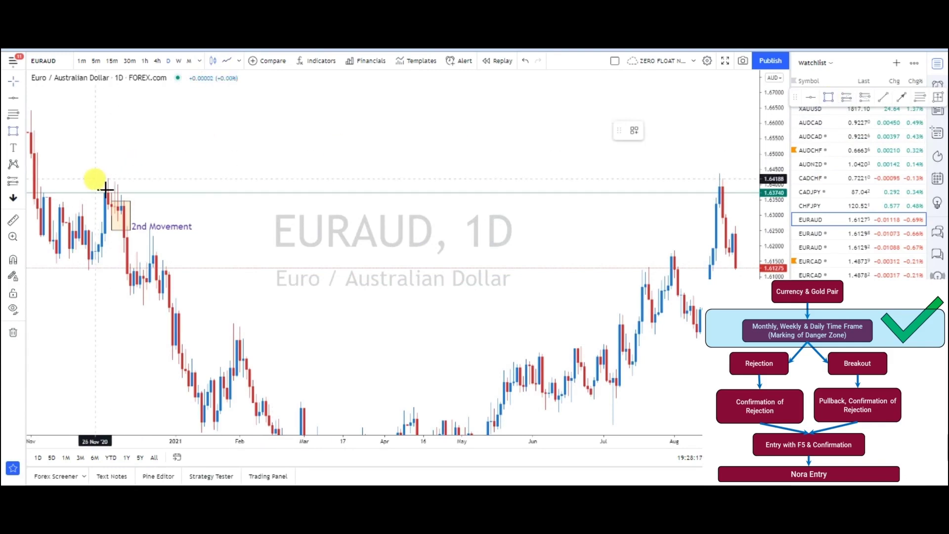
pyautogui.moveTo(107, 188); pyautogui.dragTo(744, 197)
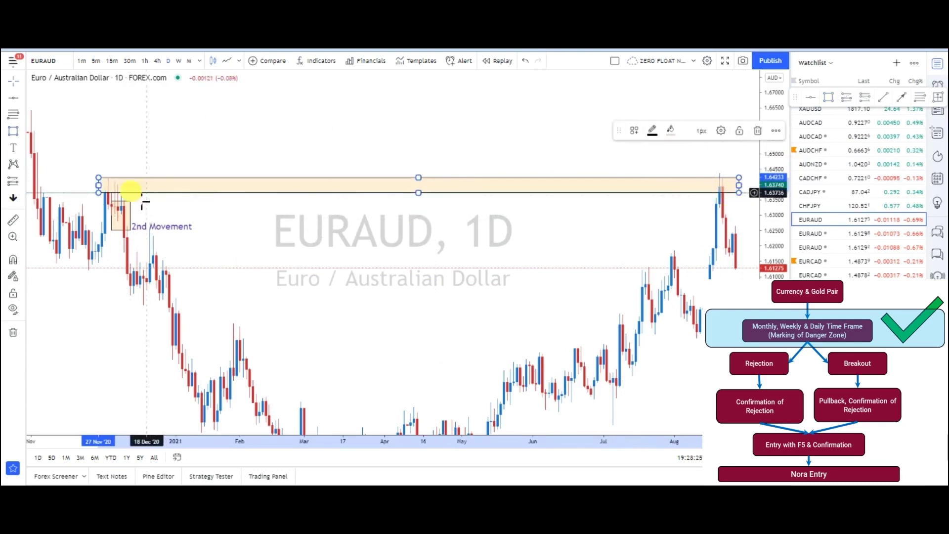
pyautogui.click(129, 163)
# Adjust the zone rectangle's lower starting corner so it begins slightly earlier and its base sits on the horizontal line.
pyautogui.scroll(4, 145, 261)
pyautogui.moveTo(145, 261); pyautogui.dragTo(256, 224)
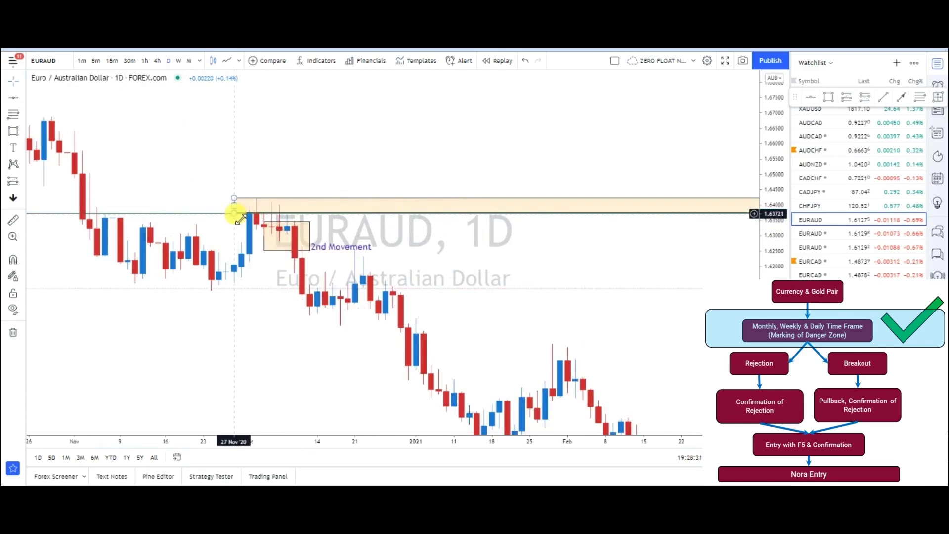
pyautogui.click(236, 214)
pyautogui.moveTo(238, 220); pyautogui.dragTo(230, 218)
pyautogui.click(246, 244)
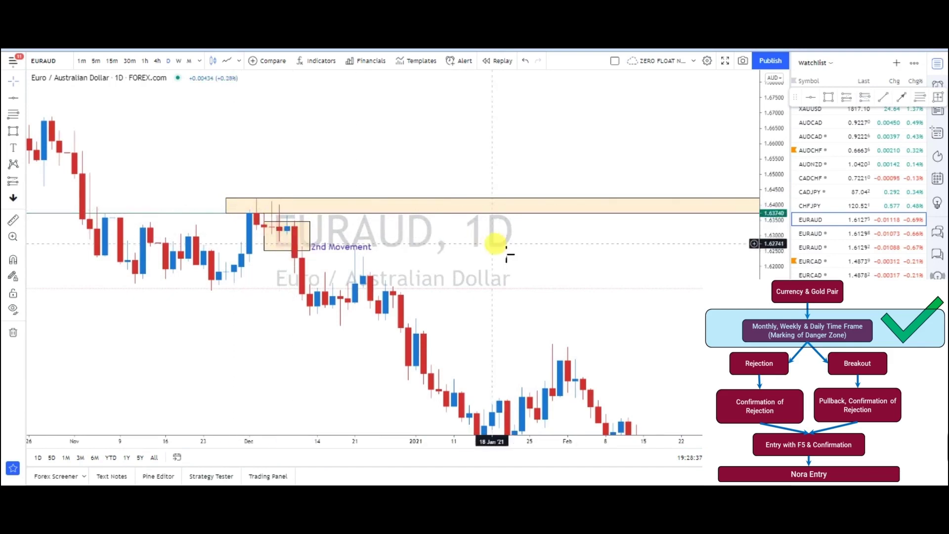
# Examine how the August 2021 daily candles react at the zone compared with the December 2020 high.
pyautogui.scroll(-3, 495, 243)
pyautogui.moveTo(636, 259); pyautogui.dragTo(378, 280)
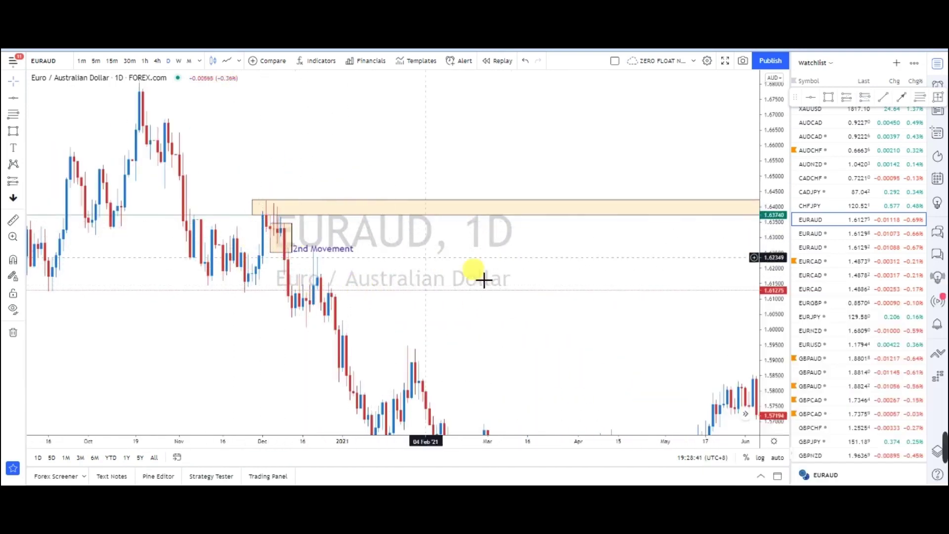
pyautogui.moveTo(613, 282); pyautogui.dragTo(552, 283)
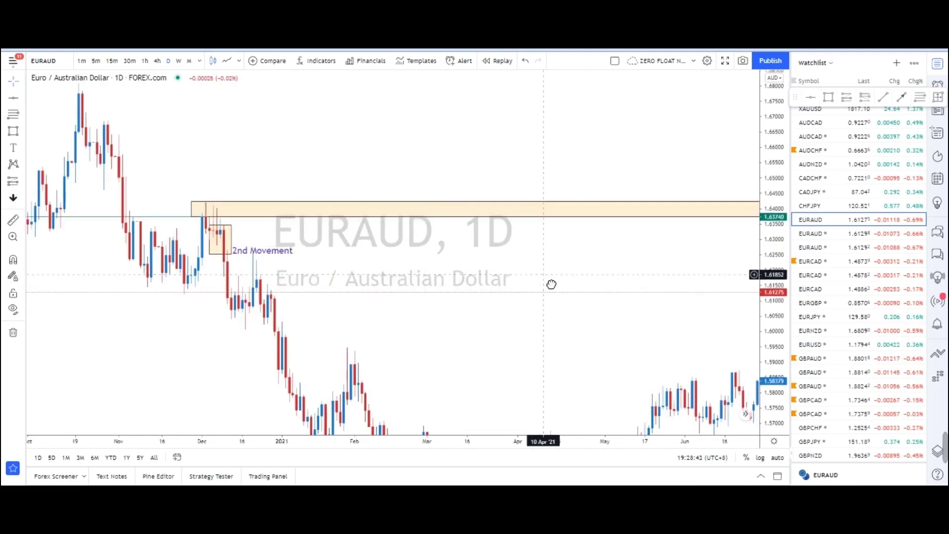
pyautogui.moveTo(672, 261); pyautogui.dragTo(481, 242)
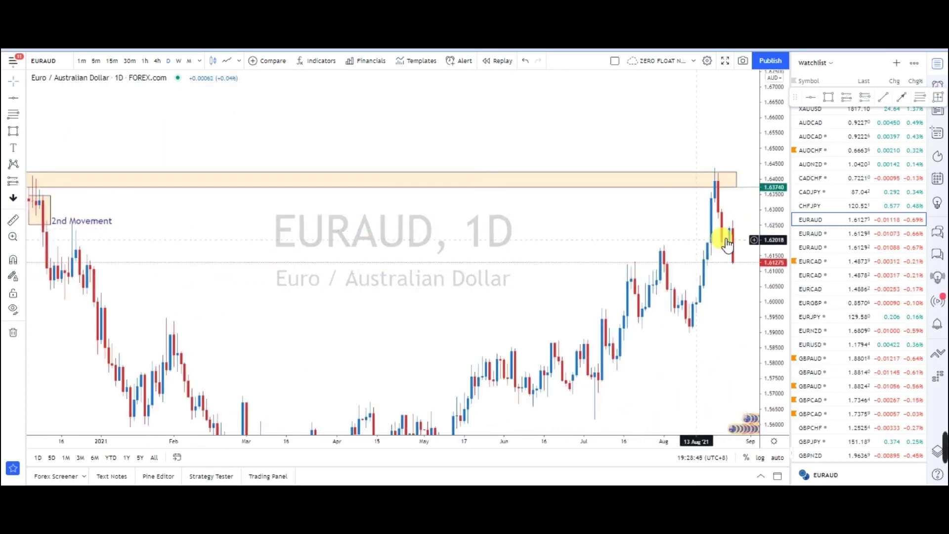
pyautogui.moveTo(785, 164); pyautogui.dragTo(784, 205)
pyautogui.moveTo(487, 307); pyautogui.dragTo(488, 246)
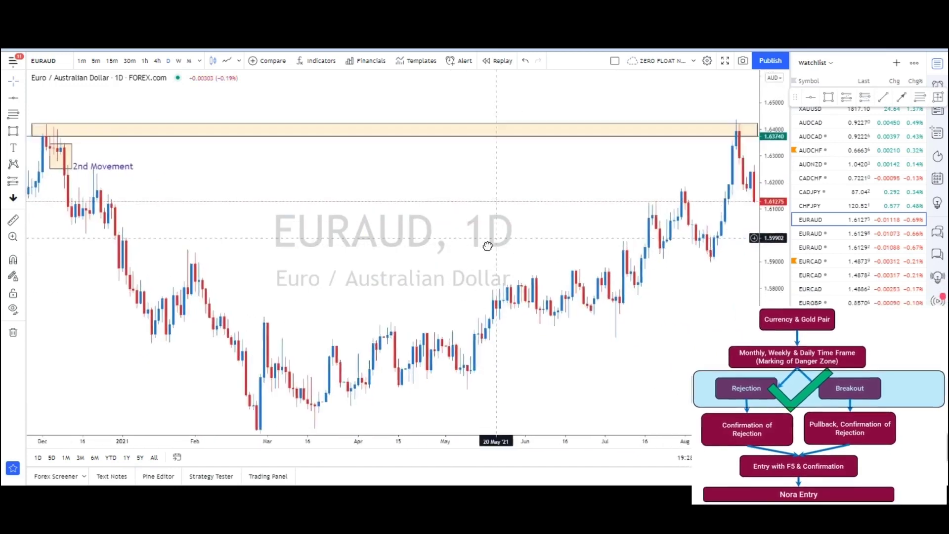
pyautogui.moveTo(607, 220); pyautogui.dragTo(455, 243)
pyautogui.click(393, 231)
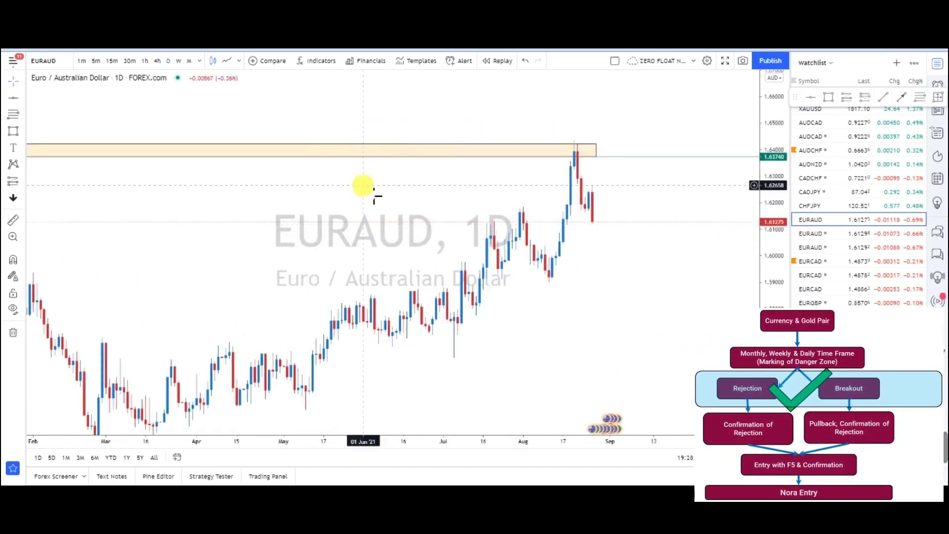
pyautogui.moveTo(413, 200); pyautogui.dragTo(505, 226)
pyautogui.click(247, 229)
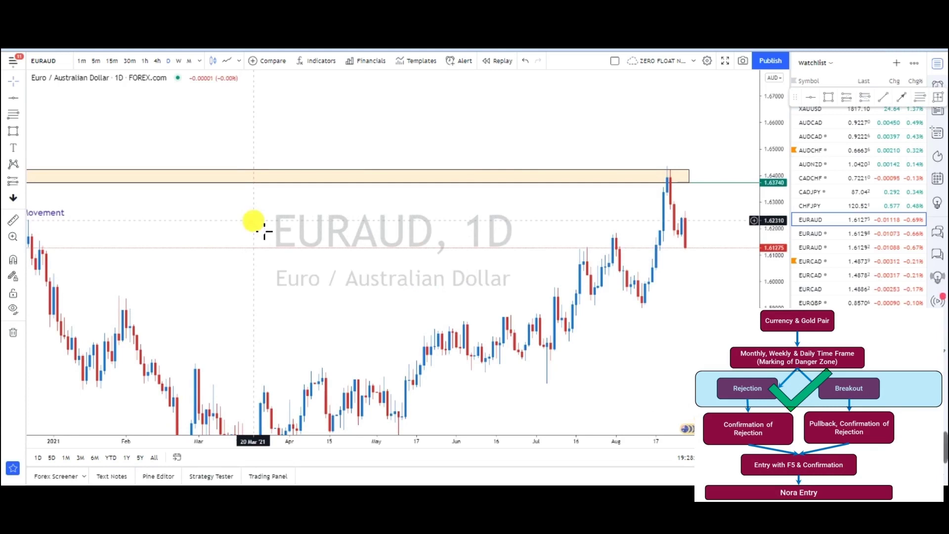
# Switch to the 4-hour time frame and align the zone's lower edge with the horizontal line near the August peak.
pyautogui.click(157, 62)
pyautogui.scroll(-4, 347, 193)
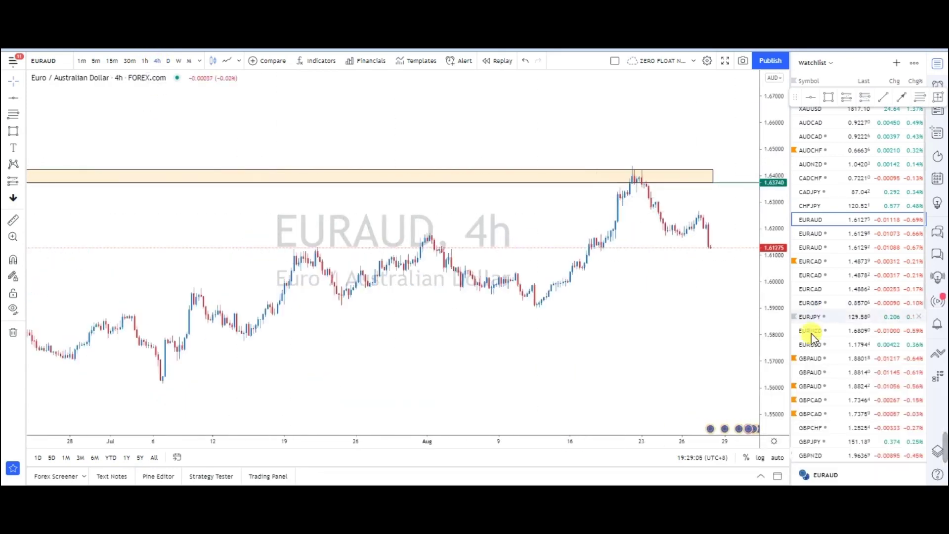
pyautogui.scroll(3, 694, 207)
pyautogui.moveTo(604, 419); pyautogui.dragTo(488, 363)
pyautogui.moveTo(785, 330); pyautogui.dragTo(786, 91)
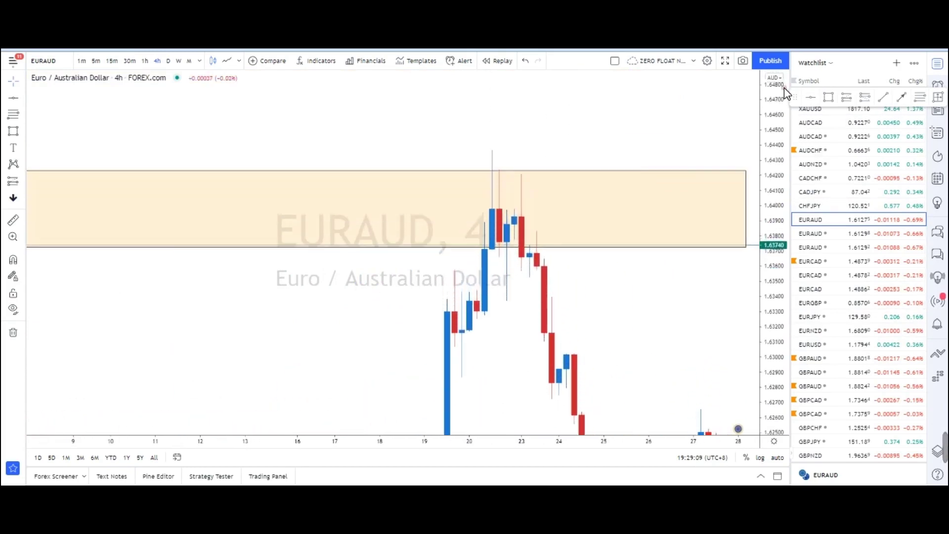
pyautogui.moveTo(551, 321); pyautogui.dragTo(491, 377)
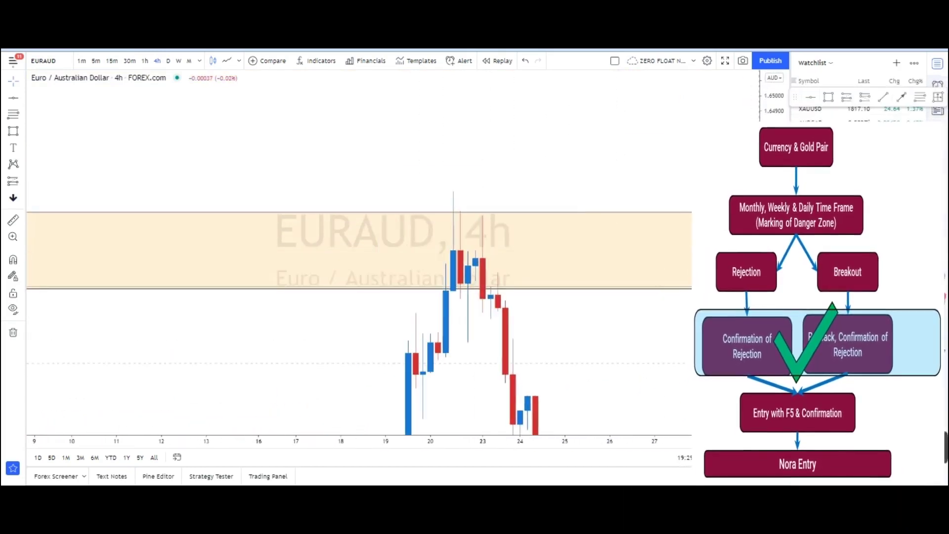
pyautogui.moveTo(707, 299); pyautogui.dragTo(707, 296)
pyautogui.click(637, 330)
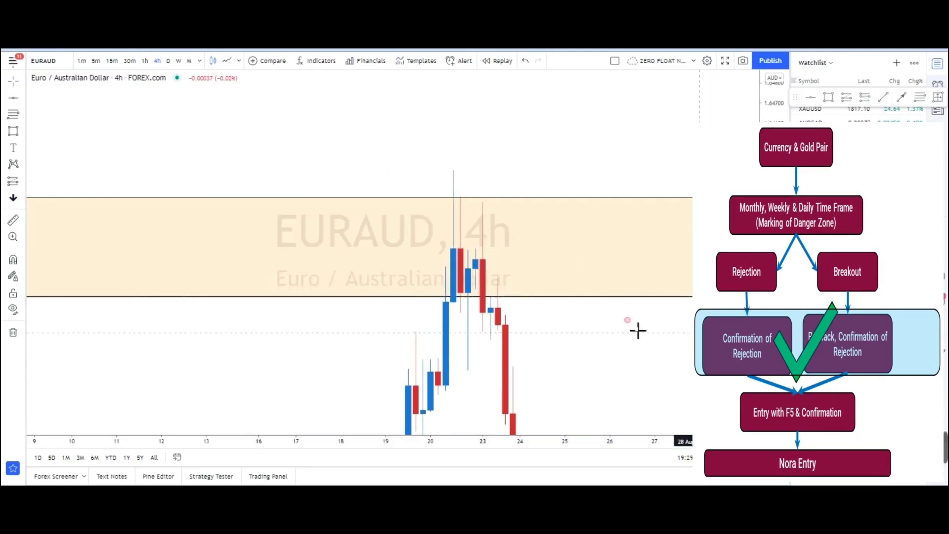
# Draw a narrow rectangle around the rejection candles of 20 to 23 August 2021 at the zone.
pyautogui.click(834, 97)
pyautogui.click(459, 228)
pyautogui.moveTo(481, 217)
pyautogui.mouseDown()
pyautogui.moveTo(499, 311)
pyautogui.moveTo(493, 344)
pyautogui.mouseUp()
pyautogui.click(682, 150)
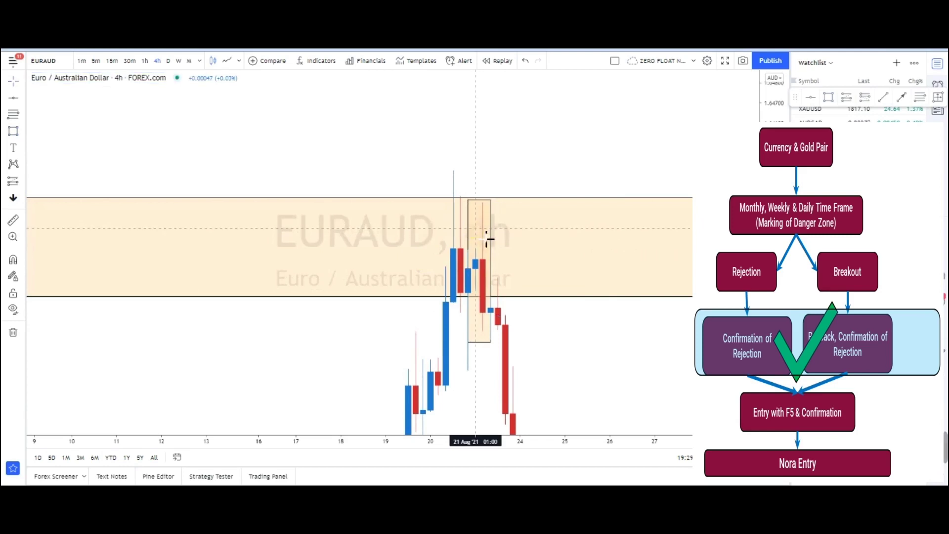
# Change the fill of the narrow rejection rectangle to green.
pyautogui.click(487, 336)
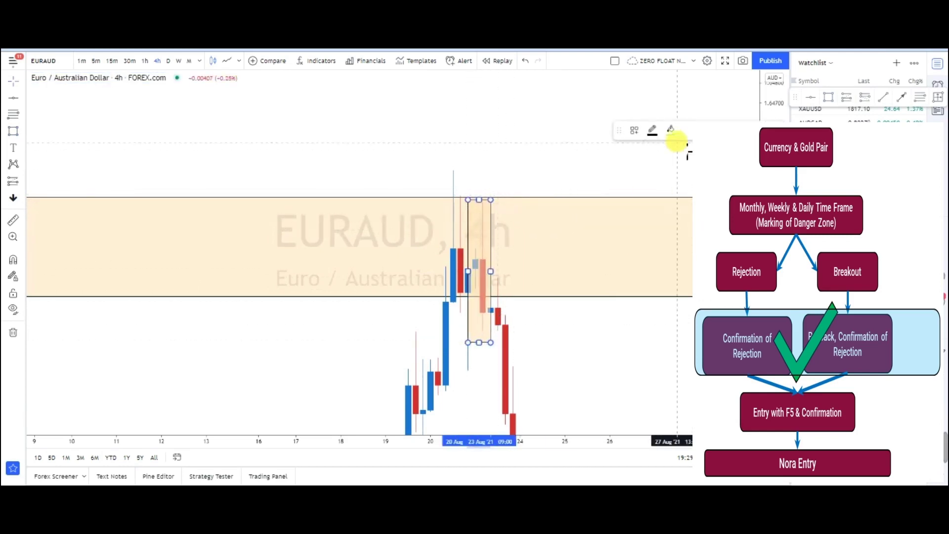
pyautogui.click(675, 134)
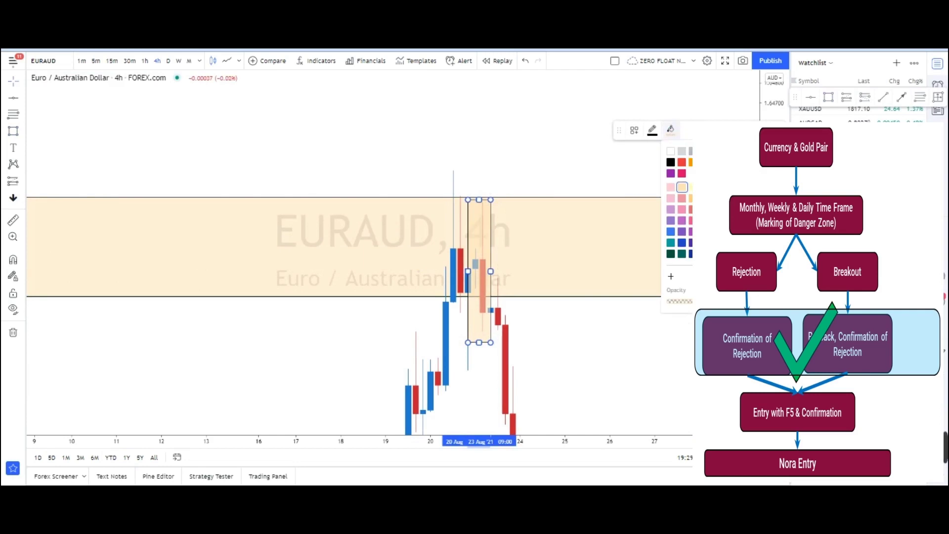
pyautogui.click(727, 199)
pyautogui.click(552, 167)
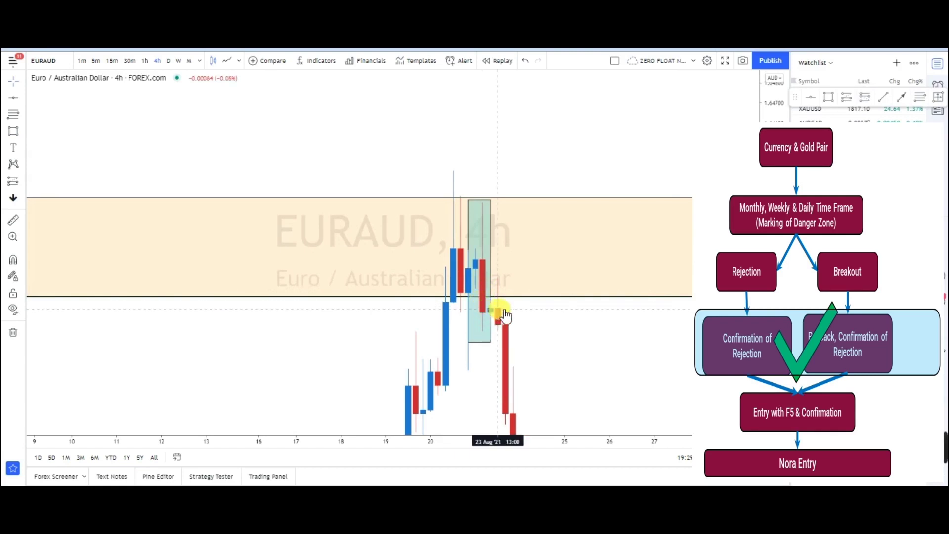
# Add the text "Daily DZ Resistant" inside the zone, ahead of the August price peak.
pyautogui.moveTo(502, 313); pyautogui.dragTo(391, 322)
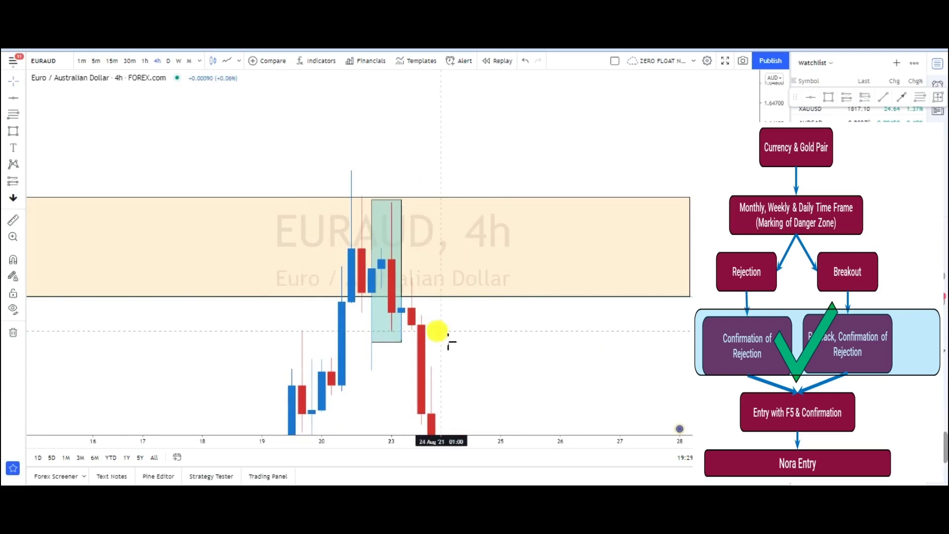
pyautogui.moveTo(221, 115); pyautogui.dragTo(481, 129)
pyautogui.click(13, 148)
pyautogui.click(64, 236)
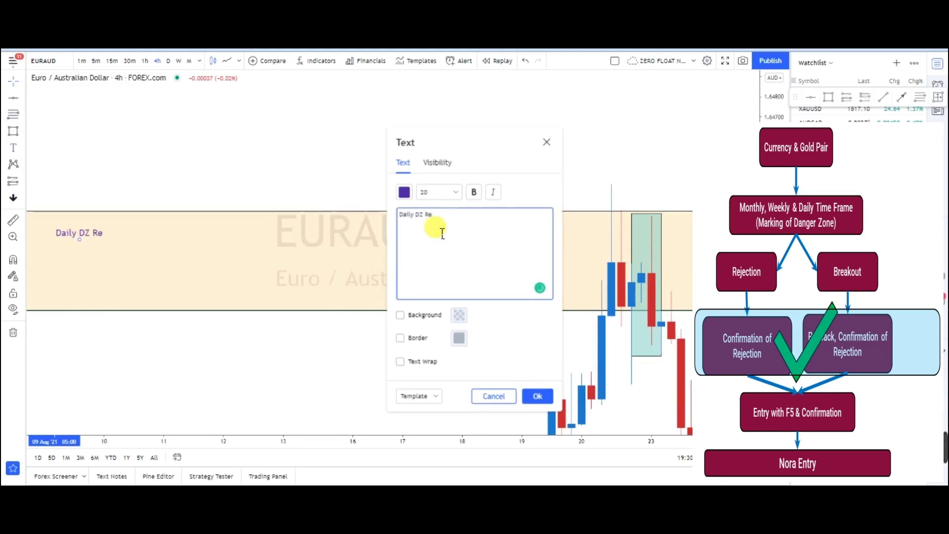
pyautogui.write('Daily DZ Resistant')
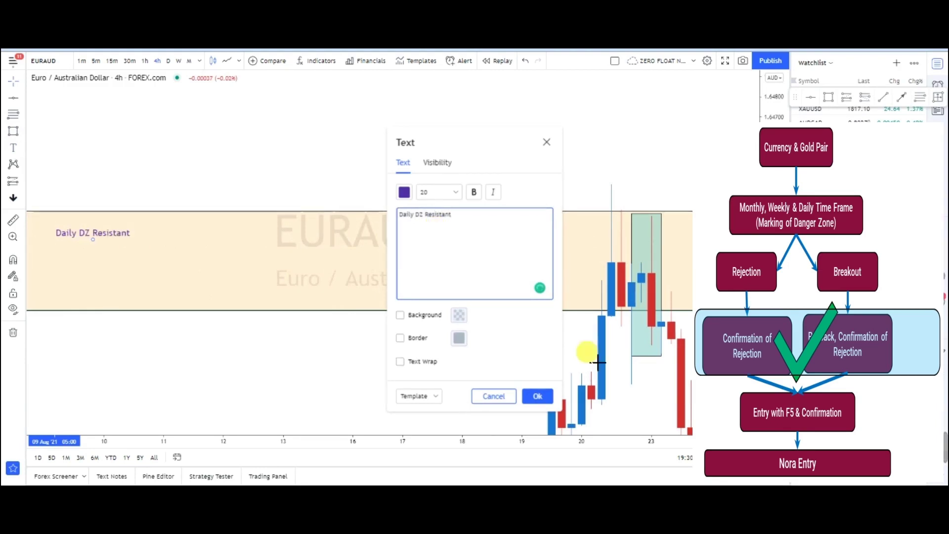
pyautogui.click(538, 396)
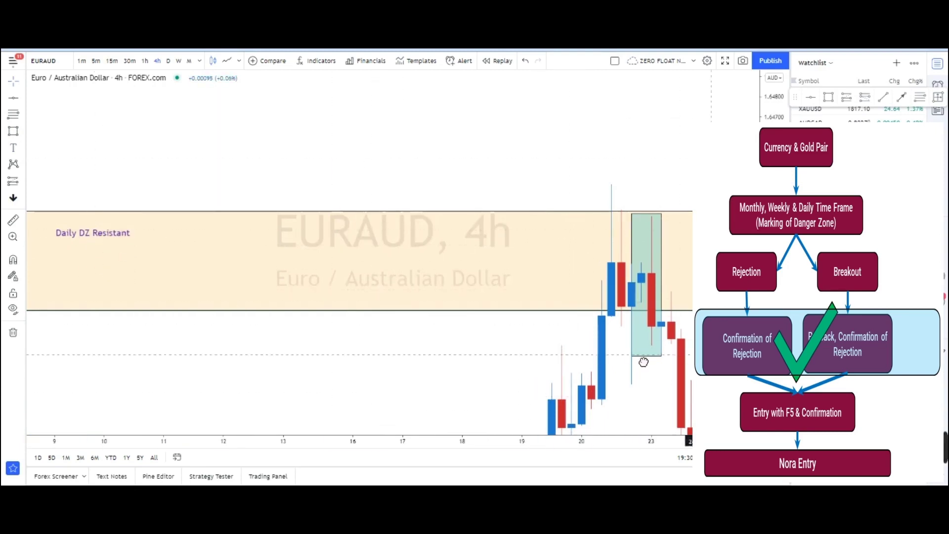
# Start a bar replay of the 4-hour chart from the 23 August 2021 candle that closes the rejection inside the green rectangle.
pyautogui.moveTo(643, 360); pyautogui.dragTo(544, 364)
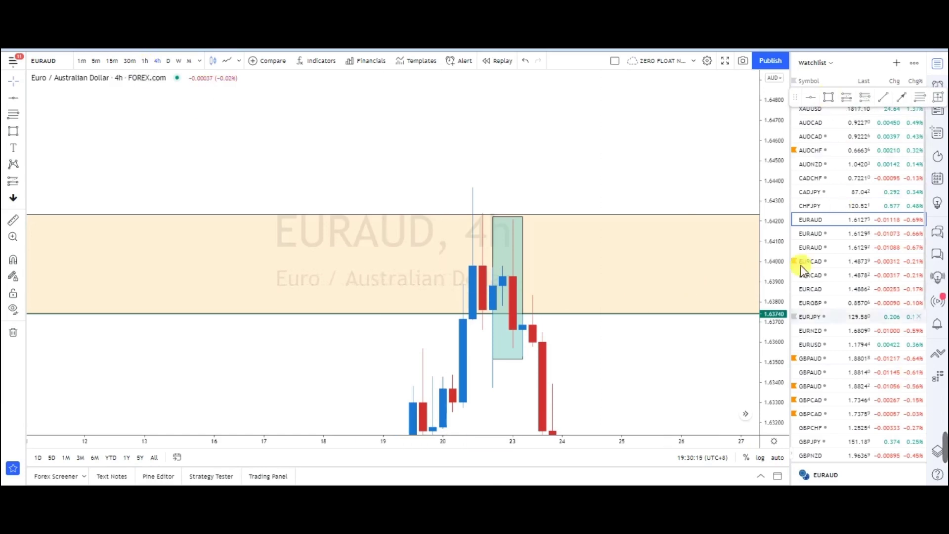
pyautogui.click(500, 61)
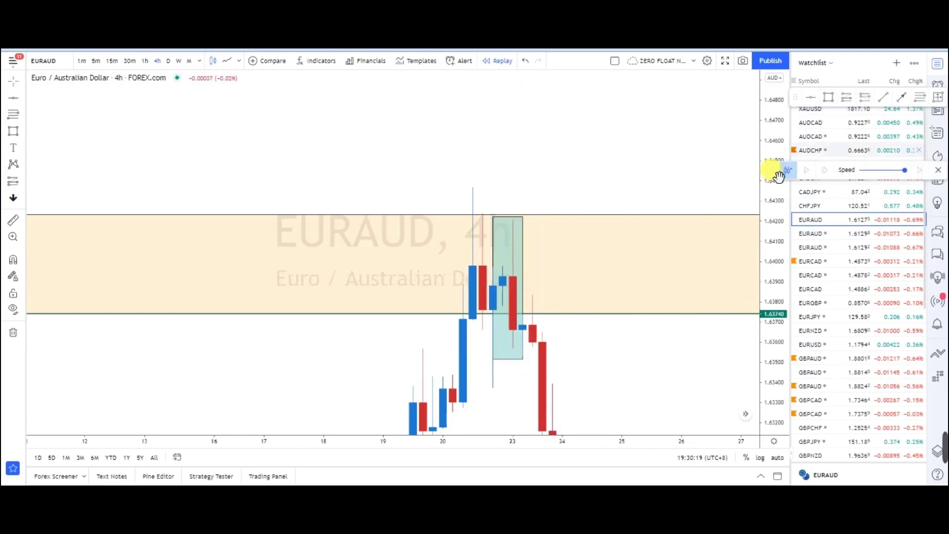
pyautogui.click(530, 381)
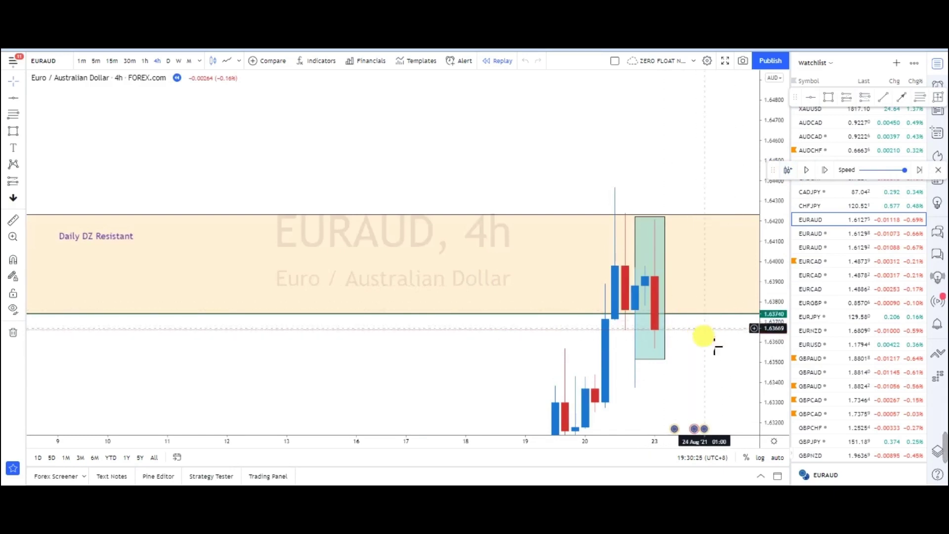
pyautogui.moveTo(619, 132); pyautogui.dragTo(517, 144)
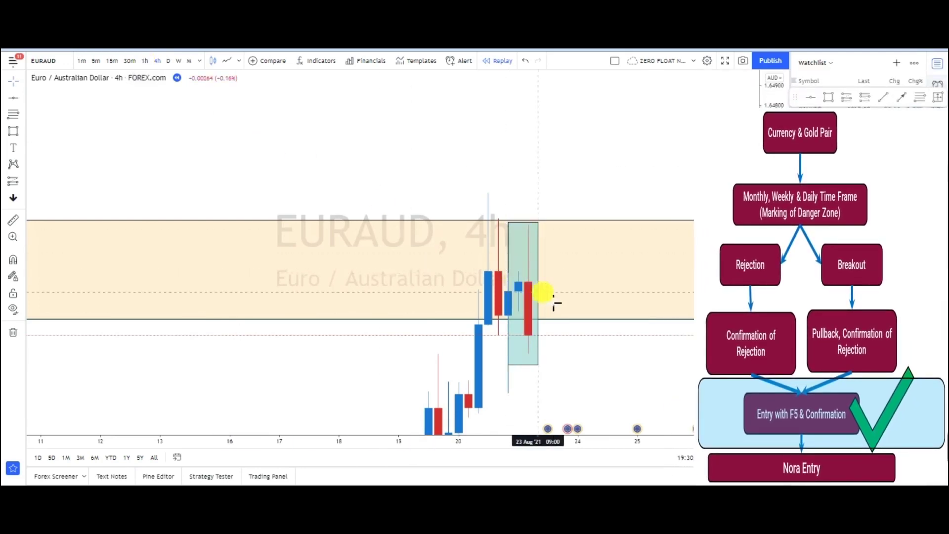
pyautogui.click(645, 361)
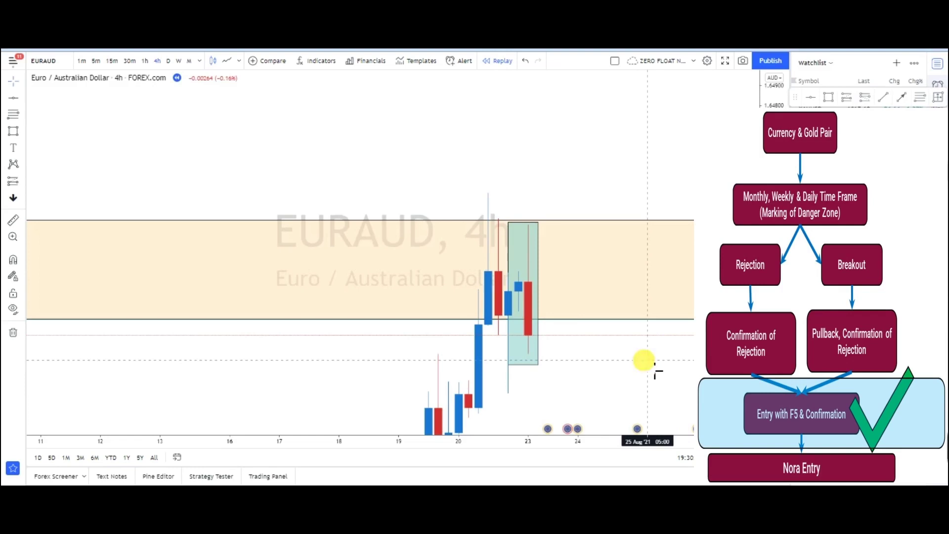
# Switch to the 1-hour time frame and enlarge the candles inside the green rejection rectangle.
pyautogui.click(142, 60)
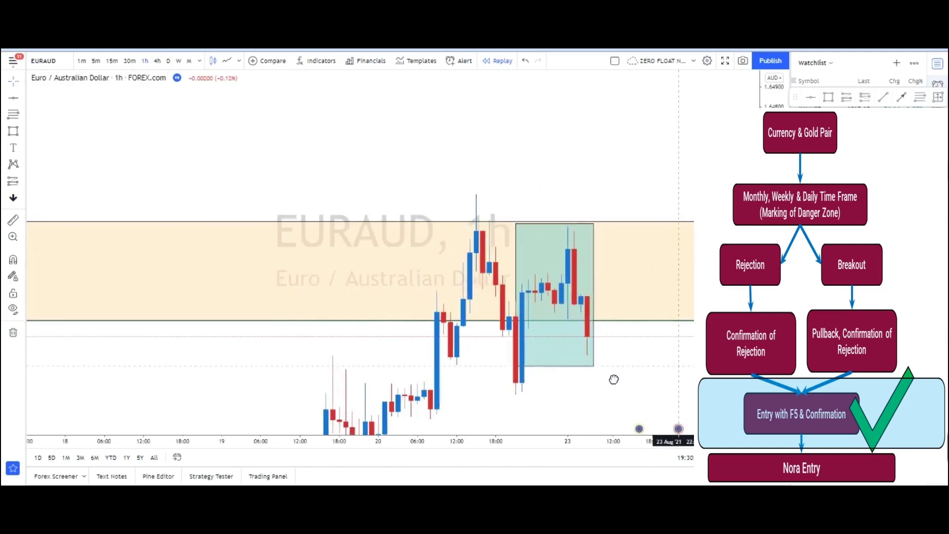
pyautogui.moveTo(613, 379); pyautogui.dragTo(574, 386)
pyautogui.moveTo(635, 396); pyautogui.dragTo(576, 397)
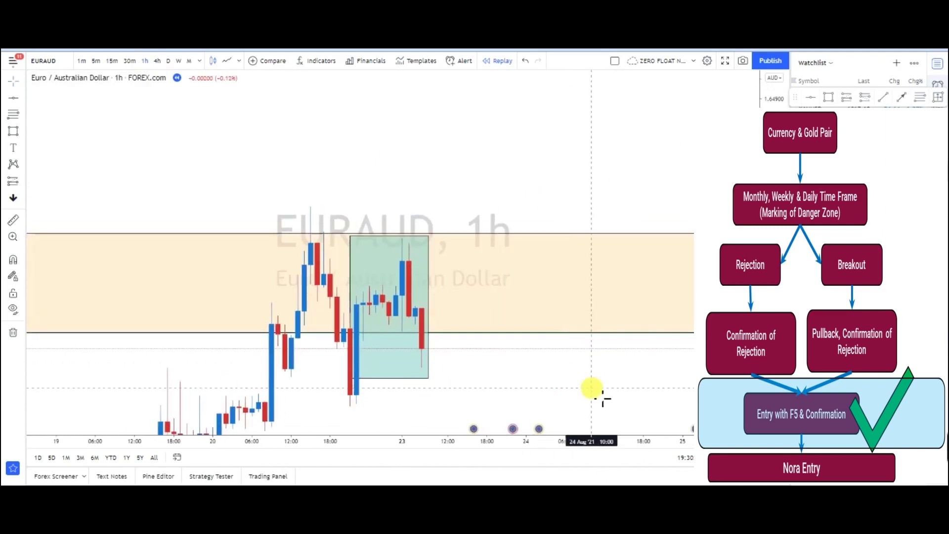
pyautogui.moveTo(775, 376); pyautogui.dragTo(775, 145)
pyautogui.moveTo(637, 327); pyautogui.dragTo(691, 191)
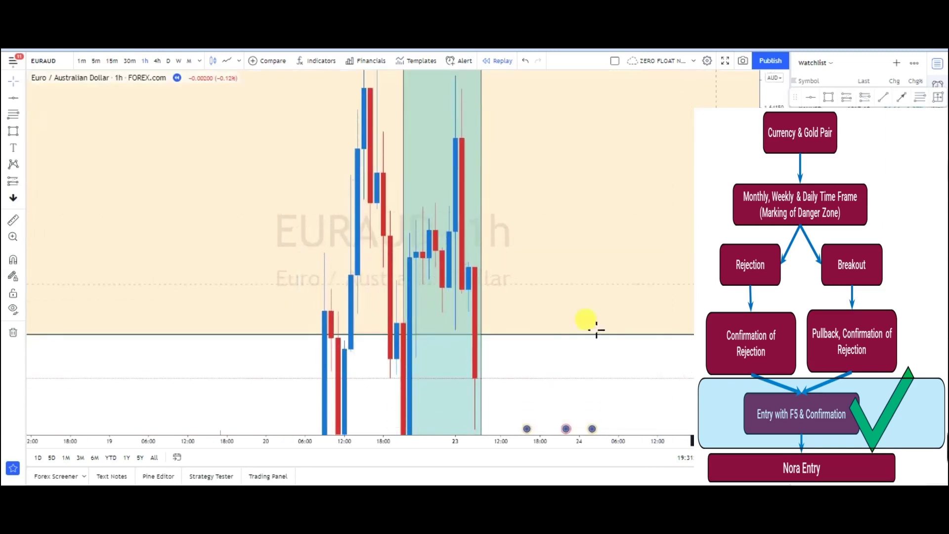
pyautogui.moveTo(687, 377); pyautogui.dragTo(606, 379)
pyautogui.scroll(4, 597, 382)
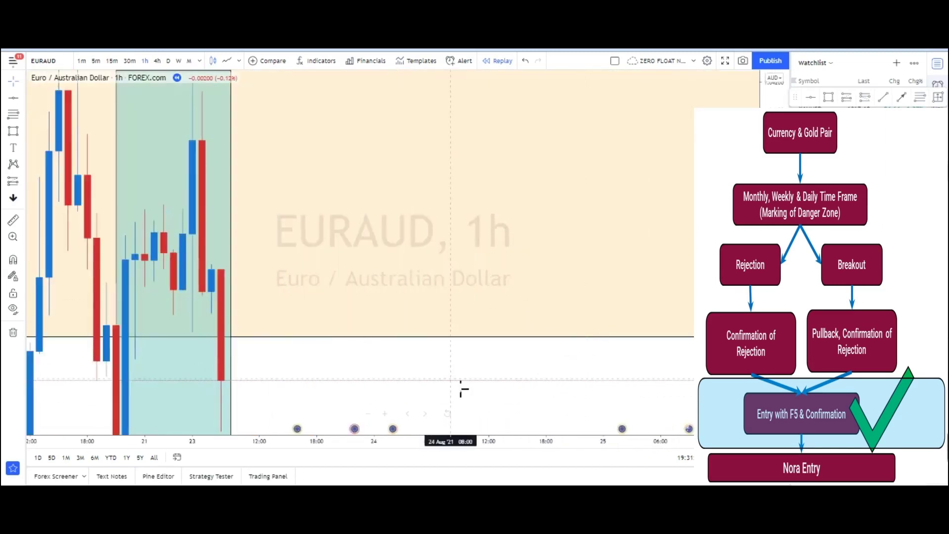
pyautogui.moveTo(462, 391); pyautogui.dragTo(753, 372)
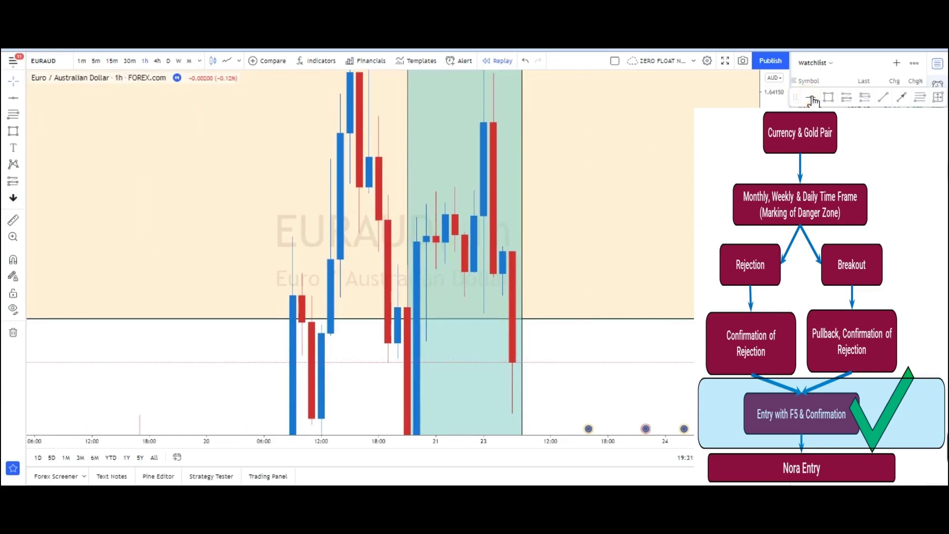
# Add horizontal lines at the highest and lowest candle bodies of the small swing preceding the 23 August peak.
pyautogui.click(503, 214)
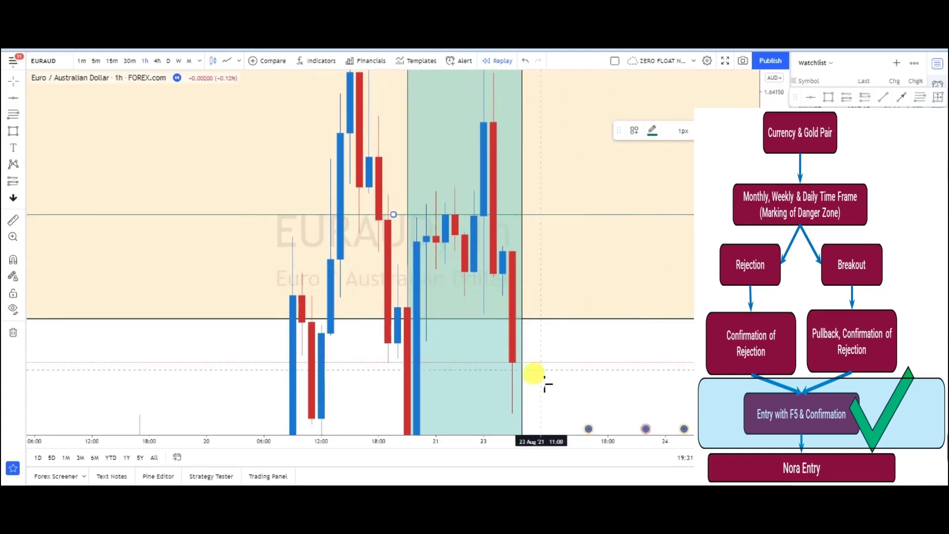
pyautogui.click(643, 386)
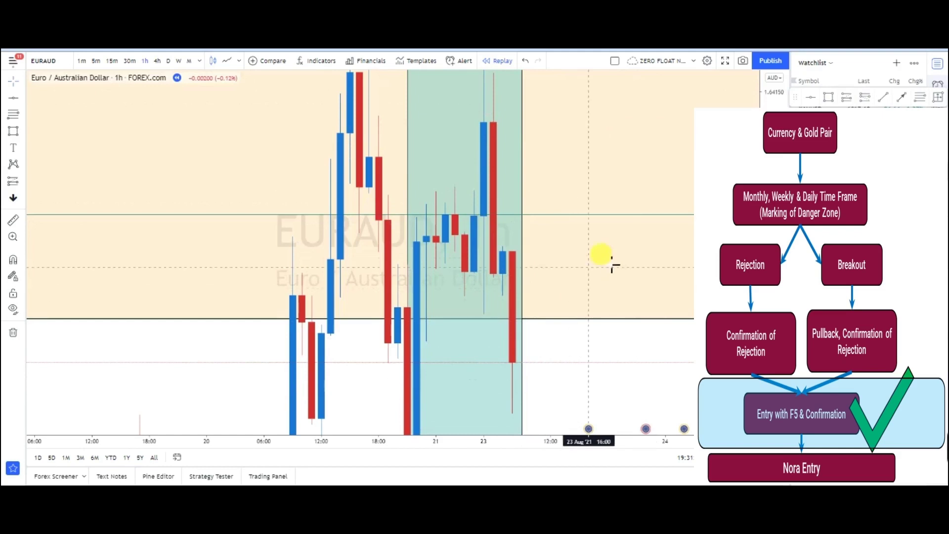
pyautogui.click(811, 97)
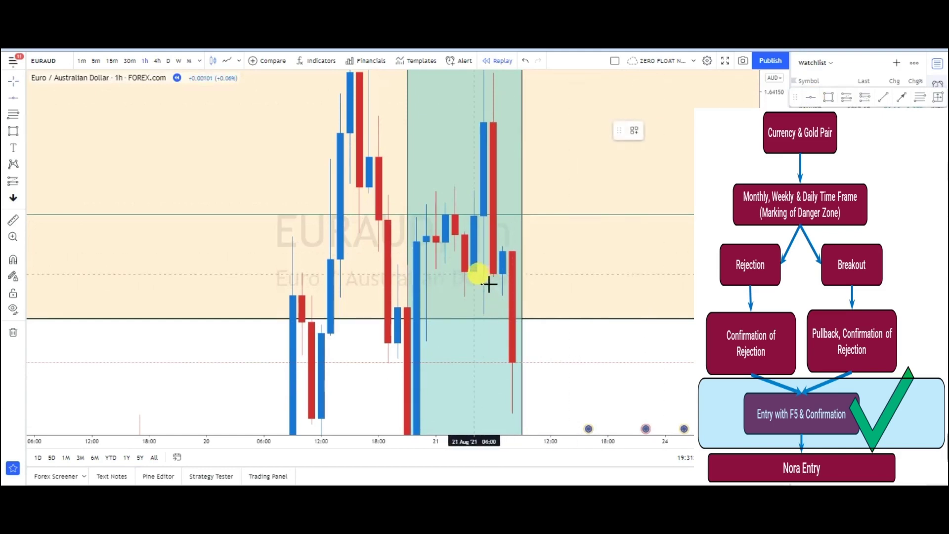
pyautogui.click(482, 271)
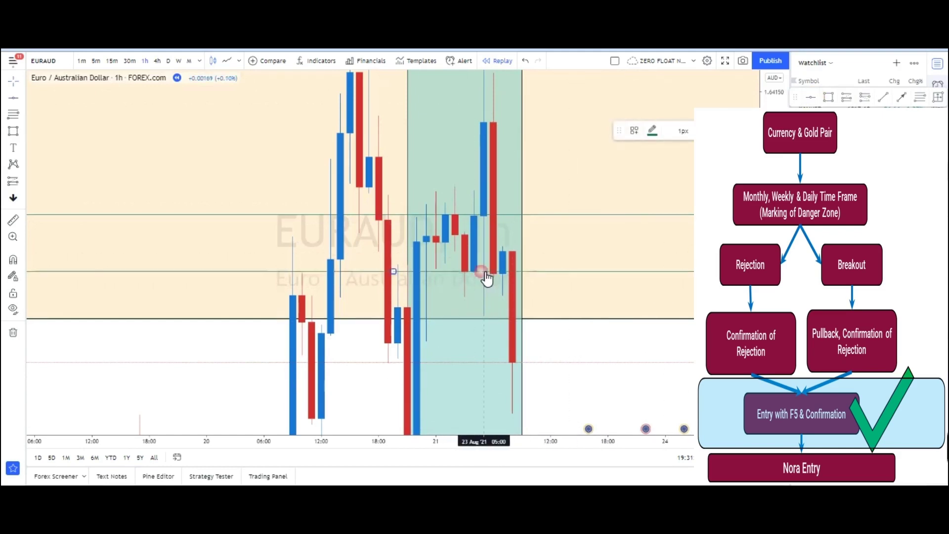
# Draw a thin rectangle just above the lower horizontal line from 21 to 23 August 2021 and fill it with purple.
pyautogui.moveTo(677, 385); pyautogui.dragTo(515, 384)
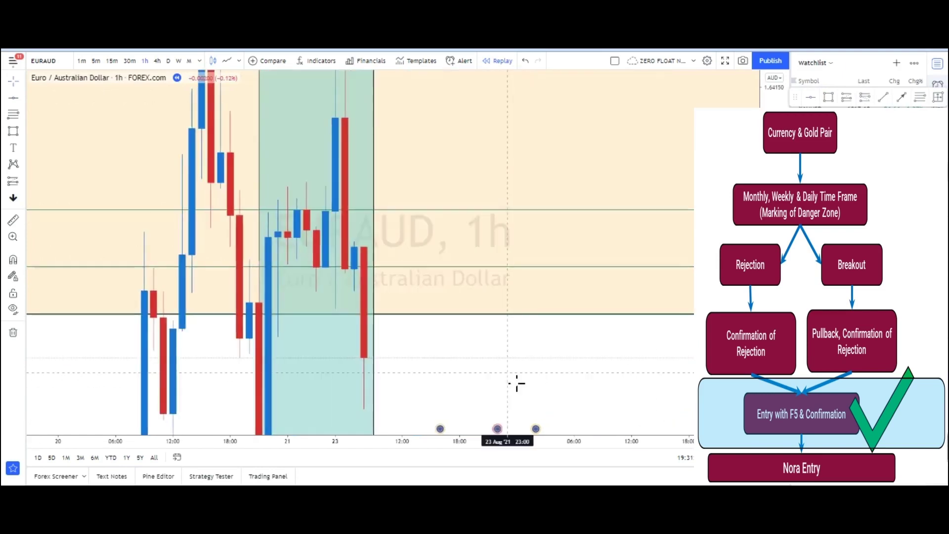
pyautogui.moveTo(775, 222); pyautogui.dragTo(775, 273)
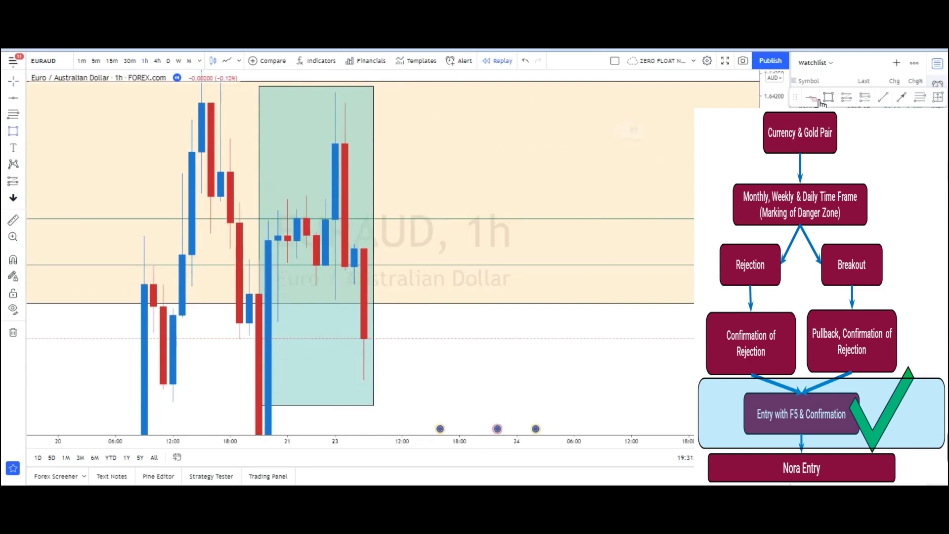
pyautogui.click(341, 243)
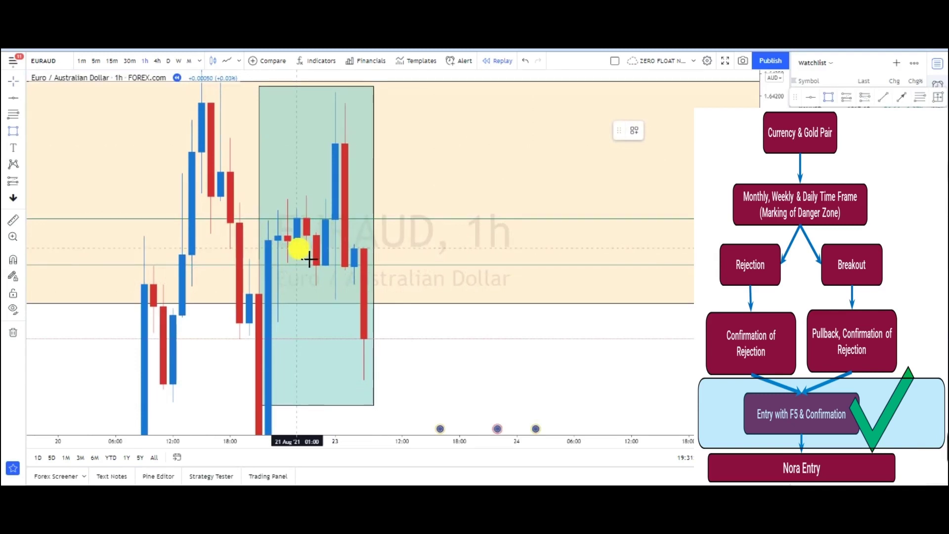
pyautogui.moveTo(385, 268); pyautogui.dragTo(492, 268)
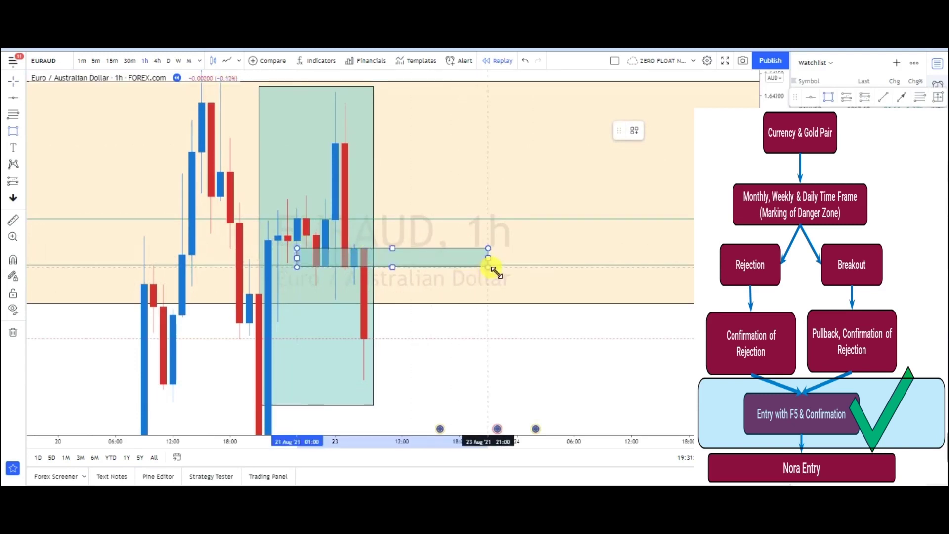
pyautogui.click(672, 133)
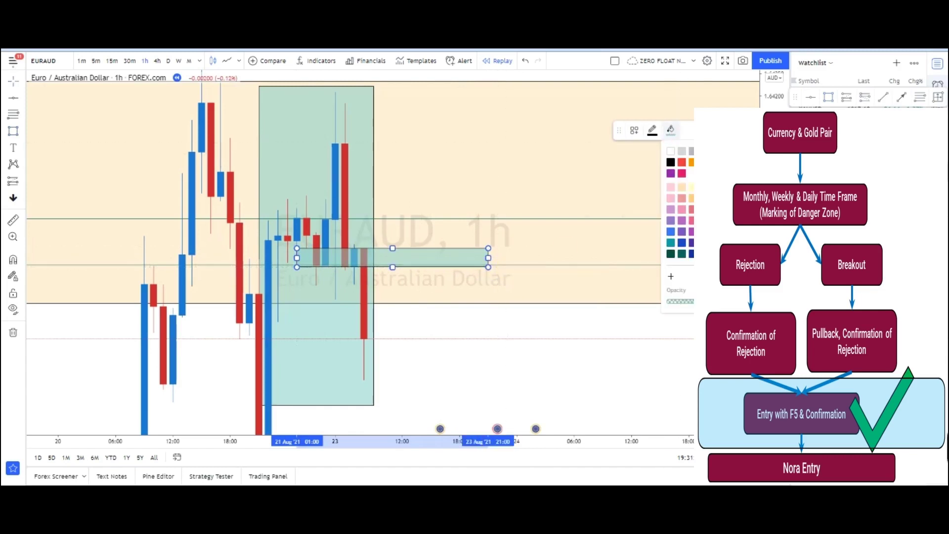
pyautogui.click(759, 162)
pyautogui.click(602, 345)
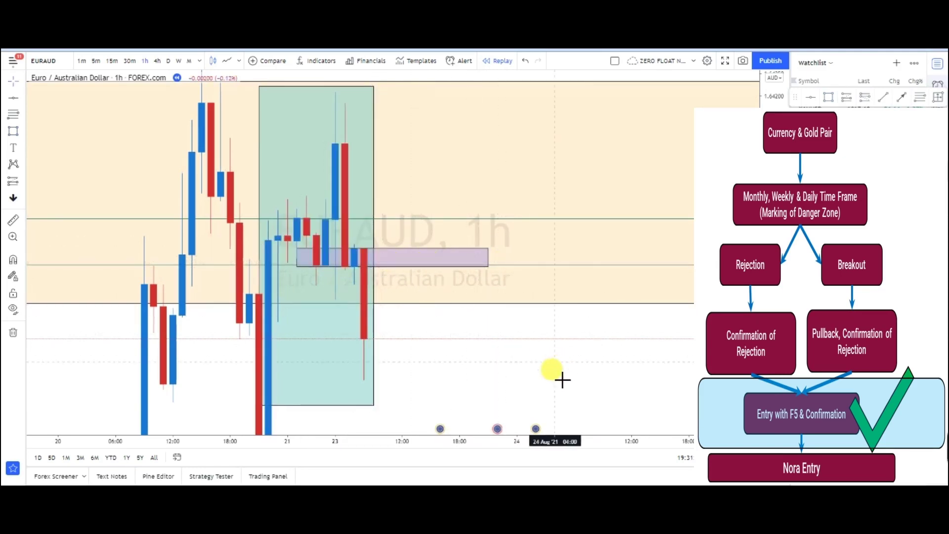
# Change the chart style from candles to a line and bring the 23 August peak into view.
pyautogui.moveTo(563, 380); pyautogui.dragTo(622, 381)
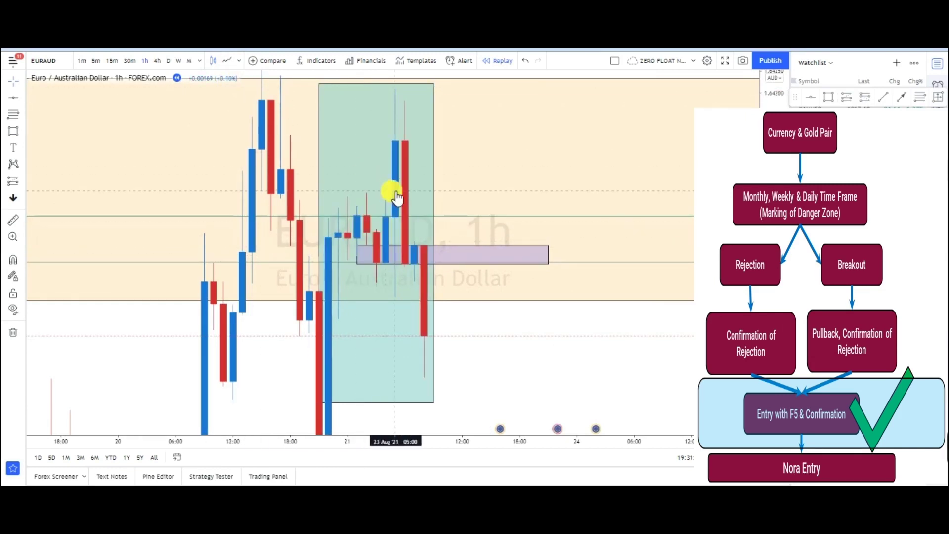
pyautogui.click(378, 248)
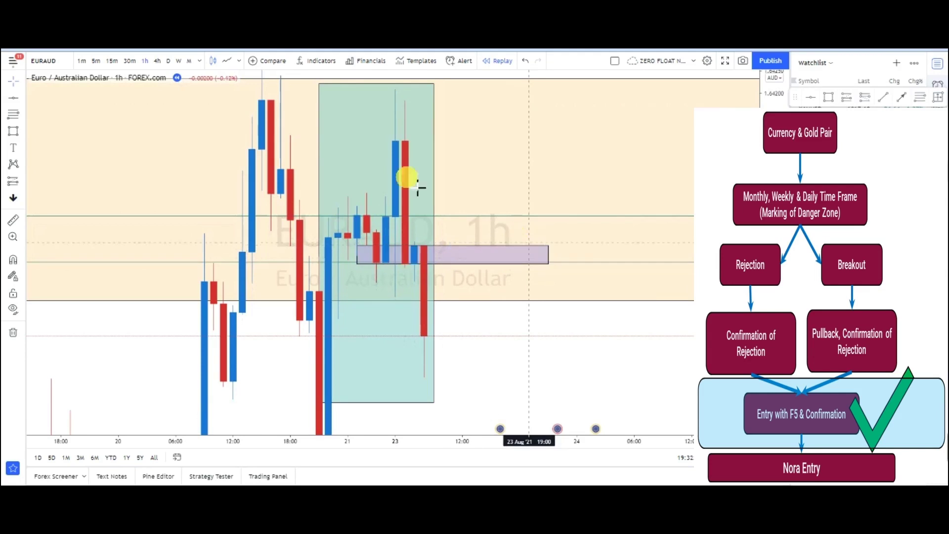
pyautogui.click(228, 62)
pyautogui.scroll(5, 445, 344)
pyautogui.moveTo(389, 347); pyautogui.dragTo(714, 364)
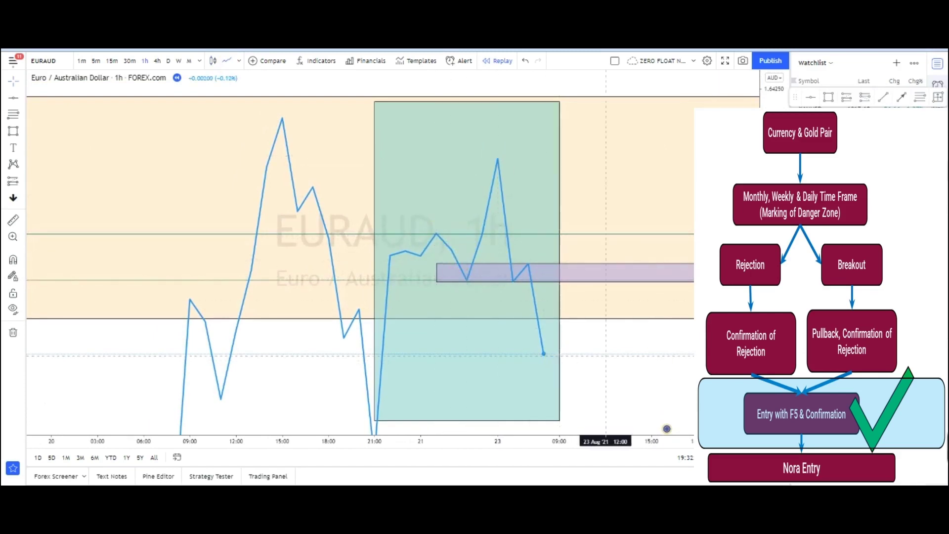
# Fine-tune the lower horizontal line to the price-line lows on either side of the 23 August peak.
pyautogui.scroll(4, 480, 295)
pyautogui.moveTo(579, 369); pyautogui.dragTo(673, 370)
pyautogui.moveTo(775, 367); pyautogui.dragTo(774, 247)
pyautogui.click(448, 310)
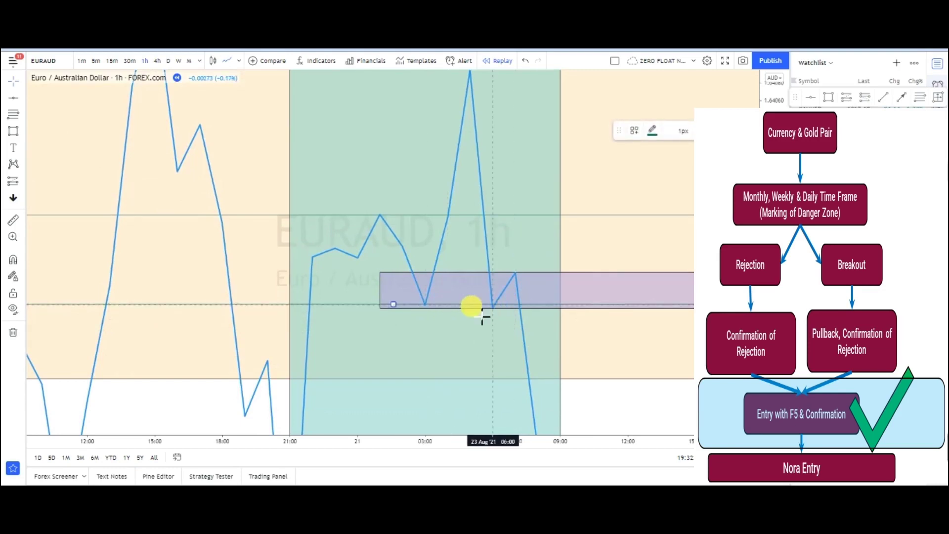
pyautogui.moveTo(470, 311); pyautogui.dragTo(469, 315)
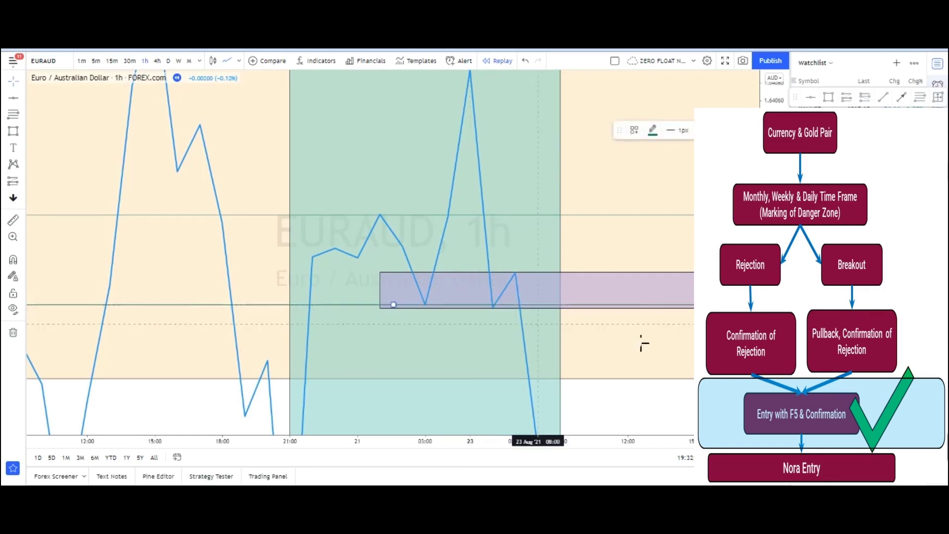
pyautogui.click(636, 216)
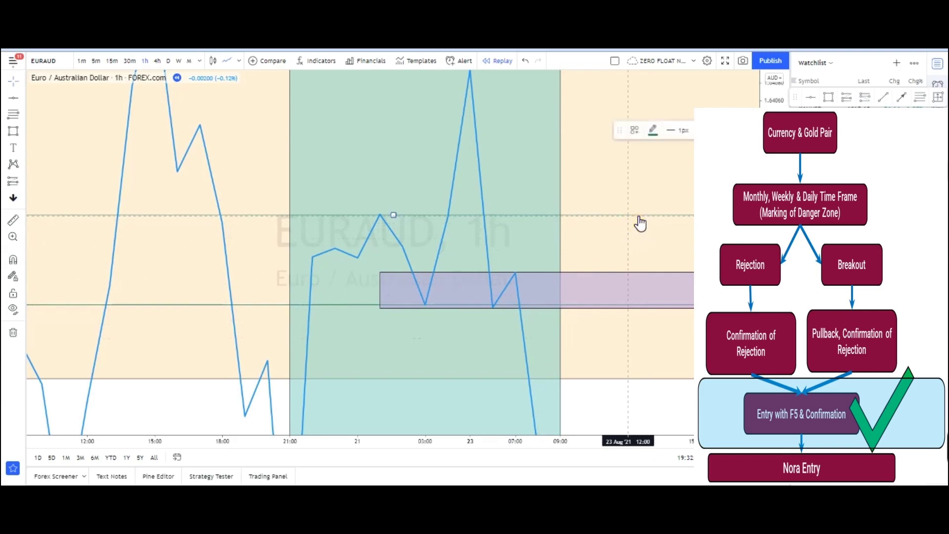
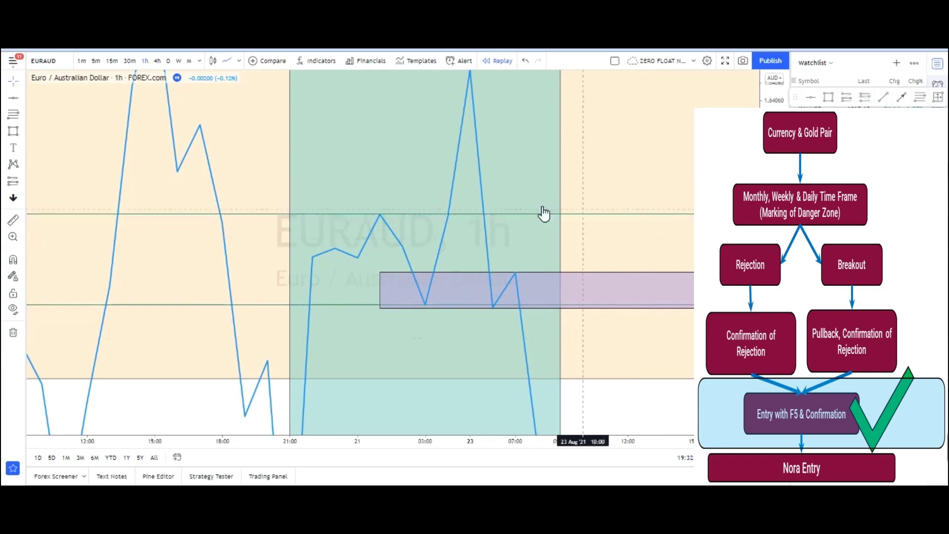
# Change the chart style back to candles and frame the candles around the 23 August peak.
pyautogui.click(209, 63)
pyautogui.moveTo(774, 198); pyautogui.dragTo(775, 351)
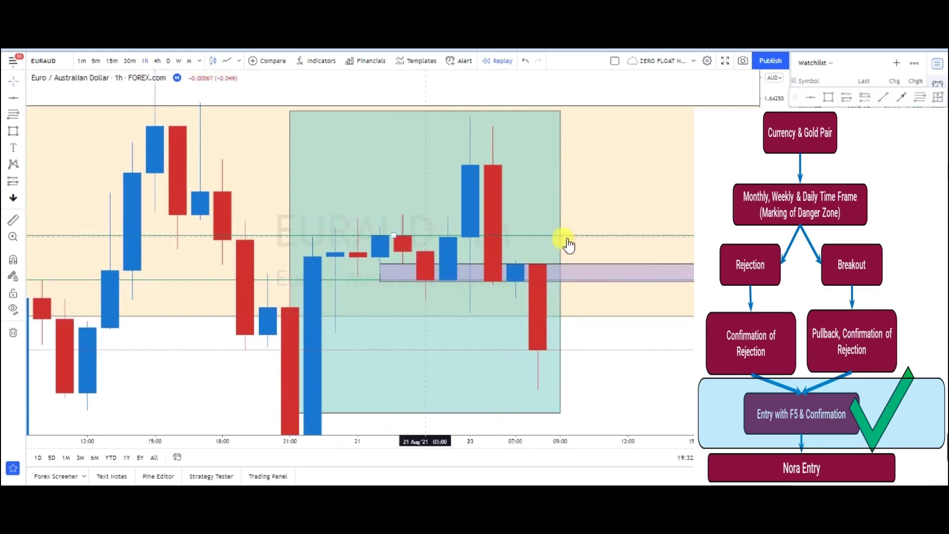
pyautogui.scroll(-3, 687, 371)
pyautogui.moveTo(709, 380); pyautogui.dragTo(595, 385)
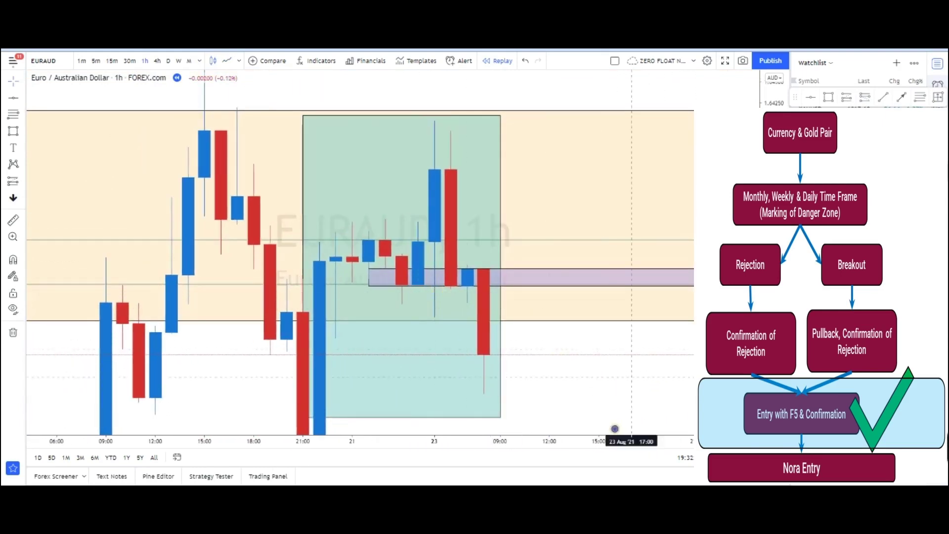
# Examine the purple zone above the lower horizontal line and the candles around the 23 August peak.
pyautogui.doubleClick(774, 381)
pyautogui.moveTo(685, 393); pyautogui.dragTo(534, 356)
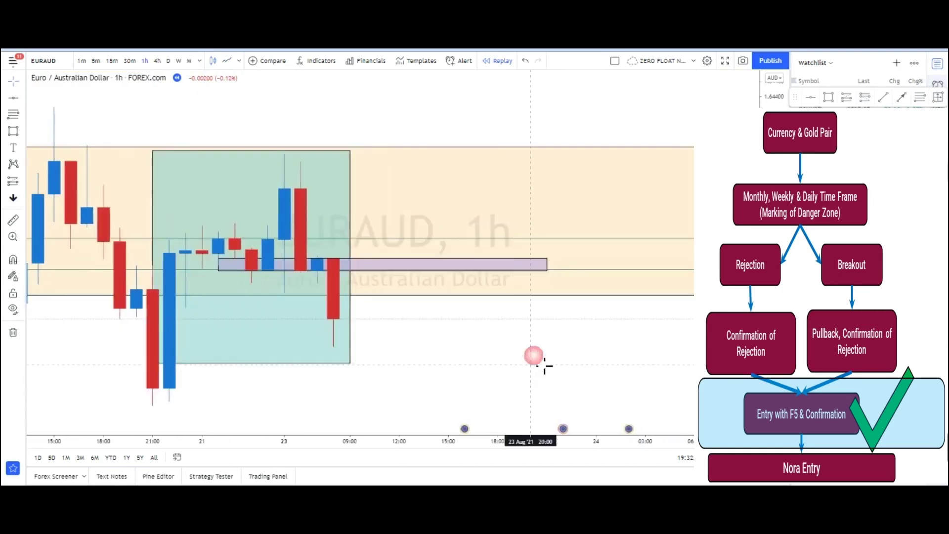
pyautogui.scroll(3, 548, 347)
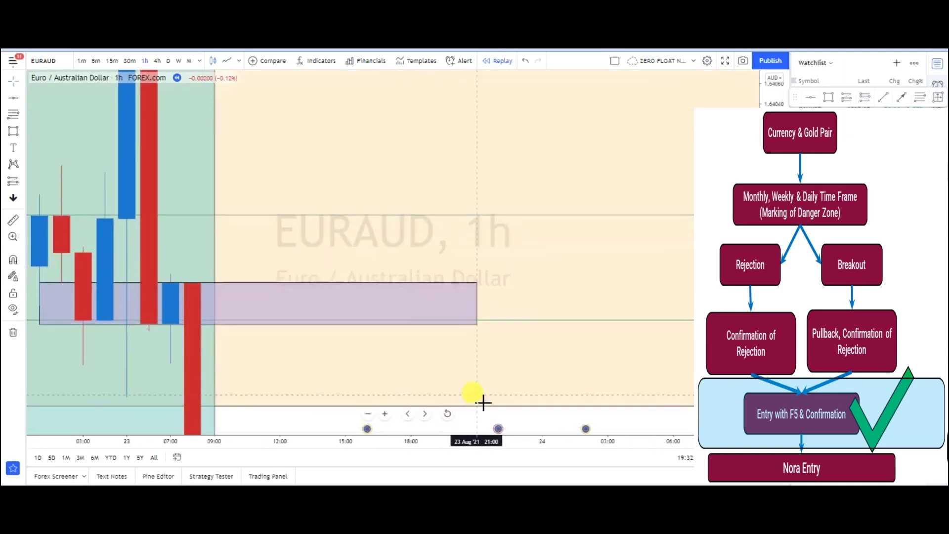
pyautogui.scroll(-1, 567, 366)
pyautogui.hscroll(-5, 567, 366)
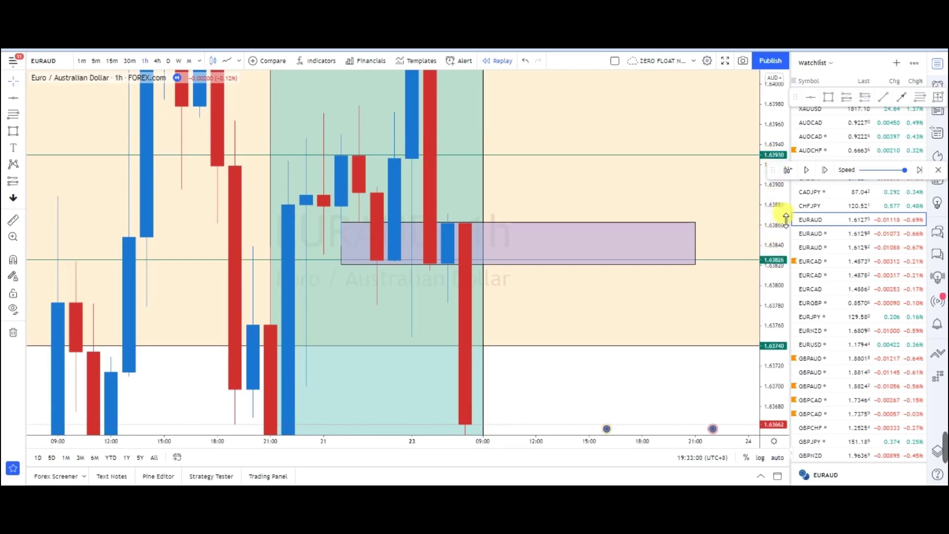
pyautogui.moveTo(784, 335); pyautogui.dragTo(791, 396)
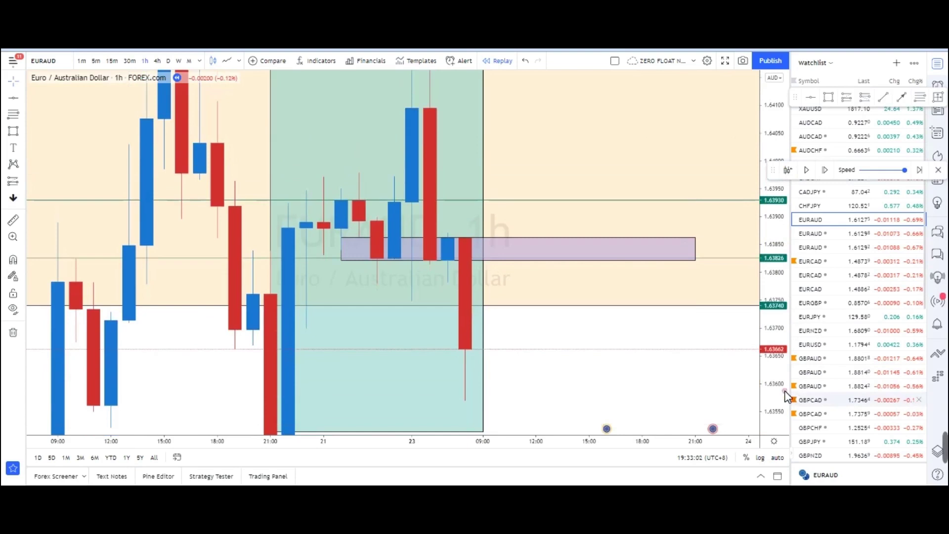
pyautogui.scroll(-3, 690, 399)
pyautogui.moveTo(683, 379); pyautogui.dragTo(589, 381)
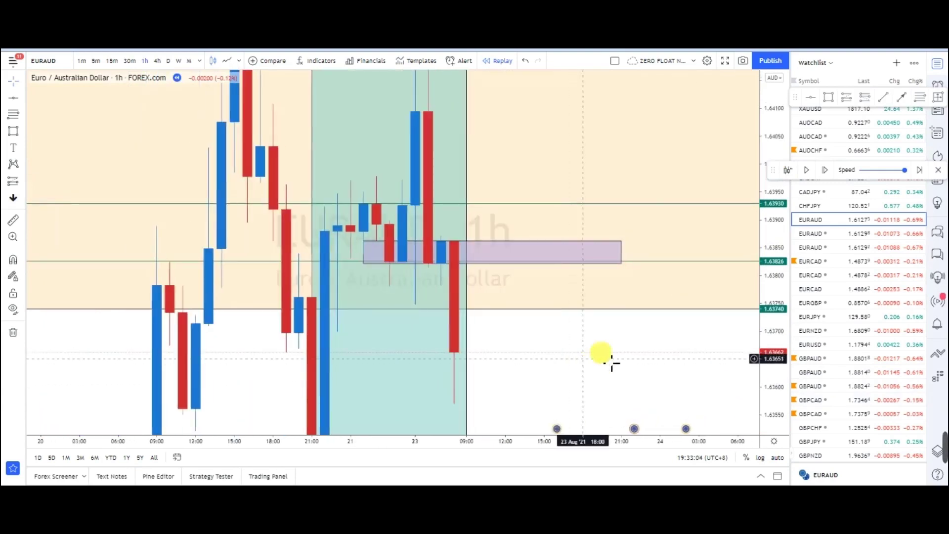
pyautogui.moveTo(776, 129); pyautogui.dragTo(778, 222)
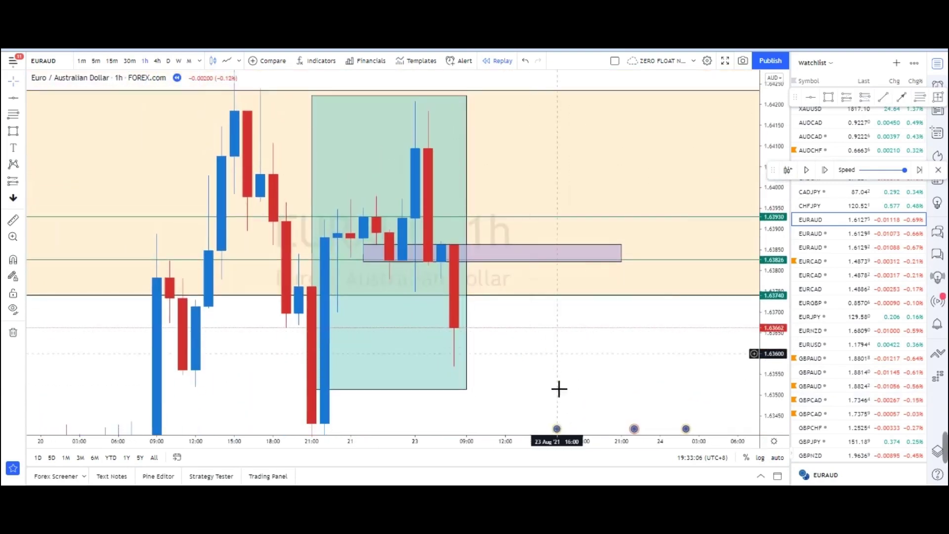
pyautogui.moveTo(559, 388); pyautogui.dragTo(551, 411)
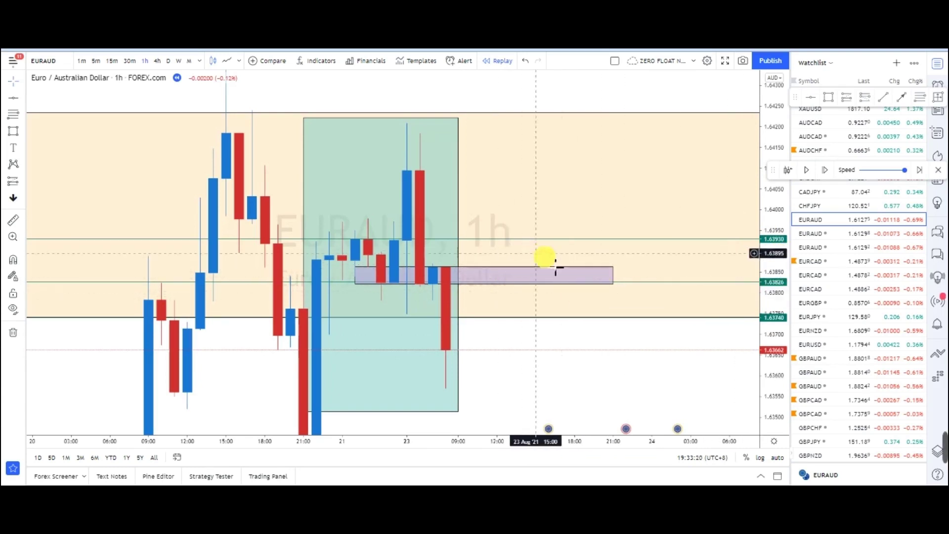
pyautogui.click(430, 275)
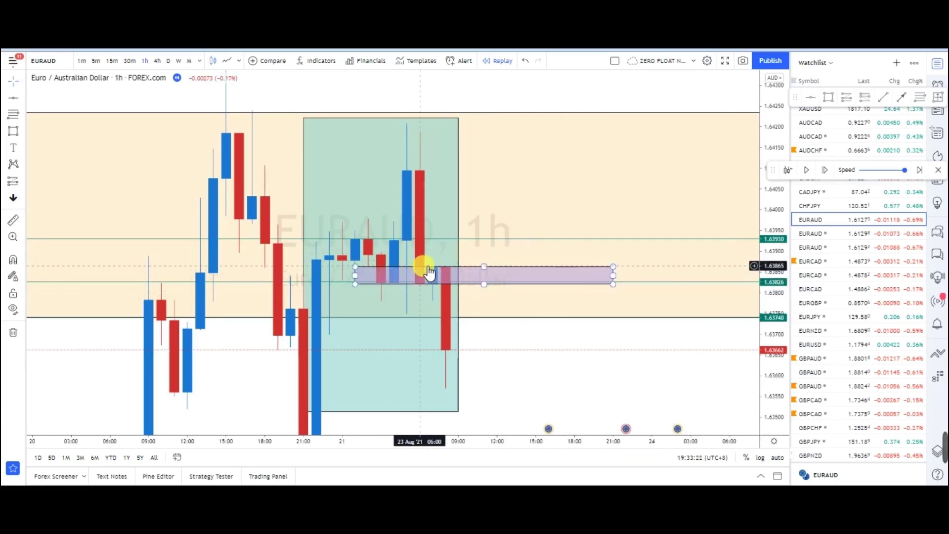
pyautogui.click(499, 344)
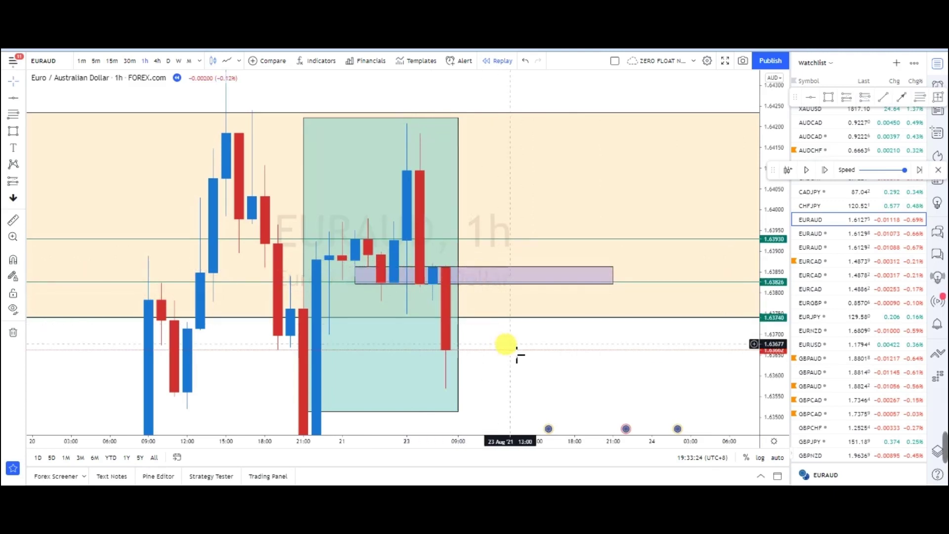
# Draw a purple rectangle resting on the upper horizontal line, from about 1.63931 to 1.63978, spanning 21 to 23 August 2021.
pyautogui.click(828, 97)
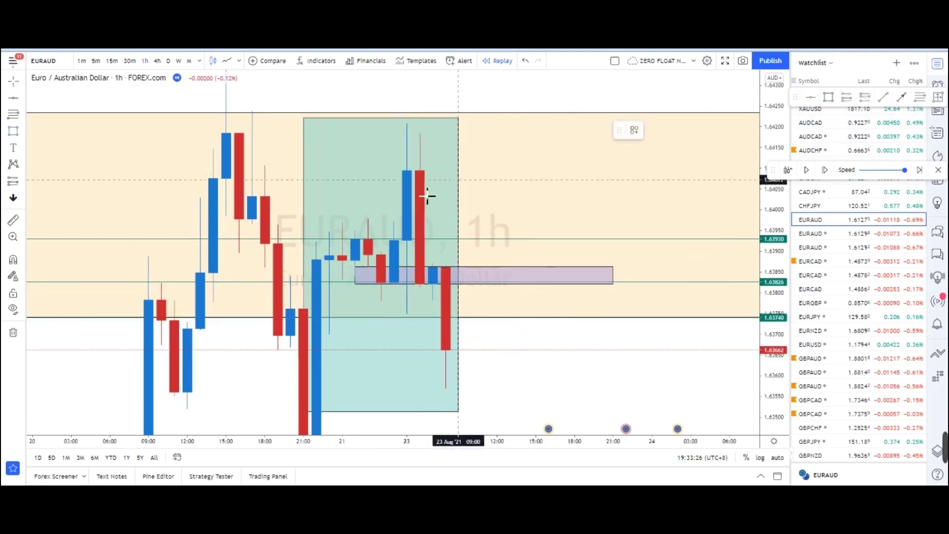
pyautogui.moveTo(342, 219); pyautogui.dragTo(639, 238)
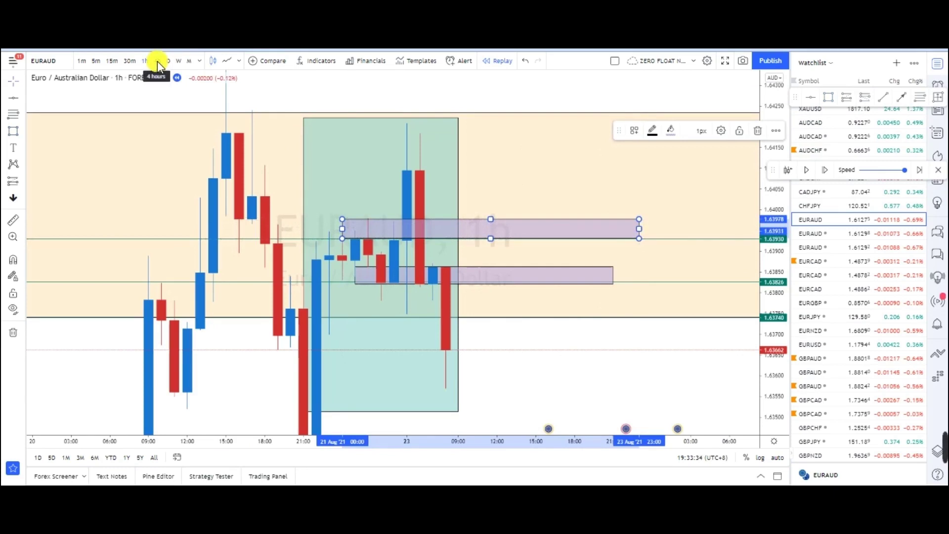
pyautogui.click(532, 333)
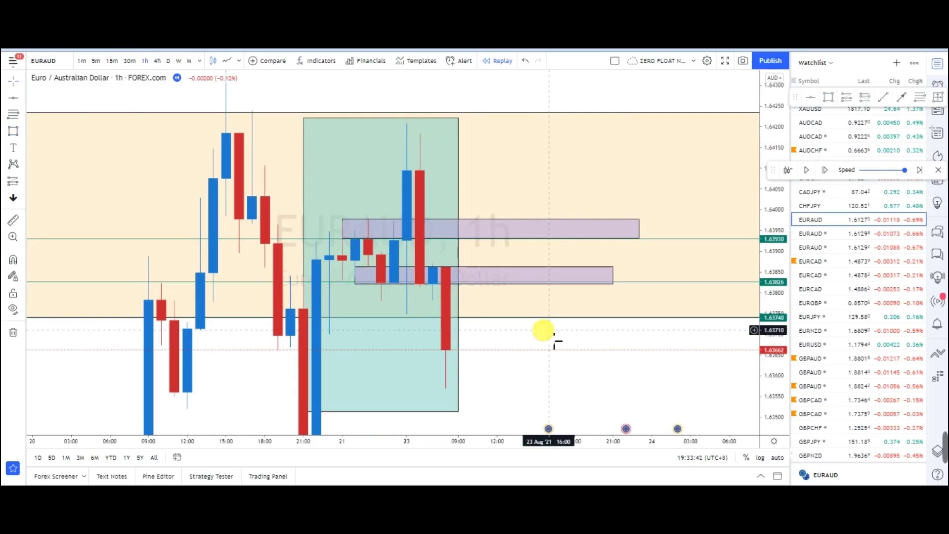
# Switch to the 4-hour timeframe and compare the two purple zones with the wick and body of the red 23 August candle.
pyautogui.click(157, 61)
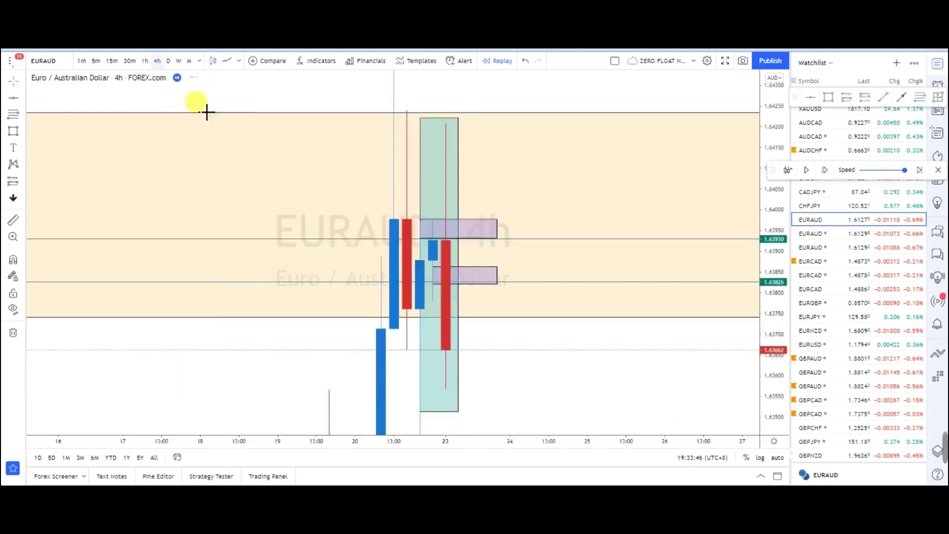
pyautogui.scroll(5, 613, 321)
pyautogui.moveTo(462, 382); pyautogui.dragTo(708, 380)
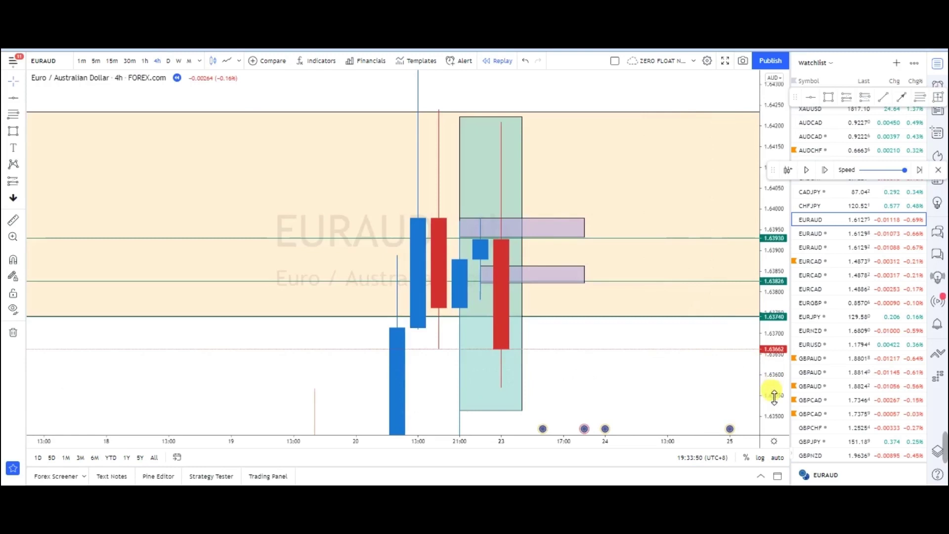
pyautogui.moveTo(774, 394); pyautogui.dragTo(779, 354)
pyautogui.moveTo(687, 396); pyautogui.dragTo(632, 400)
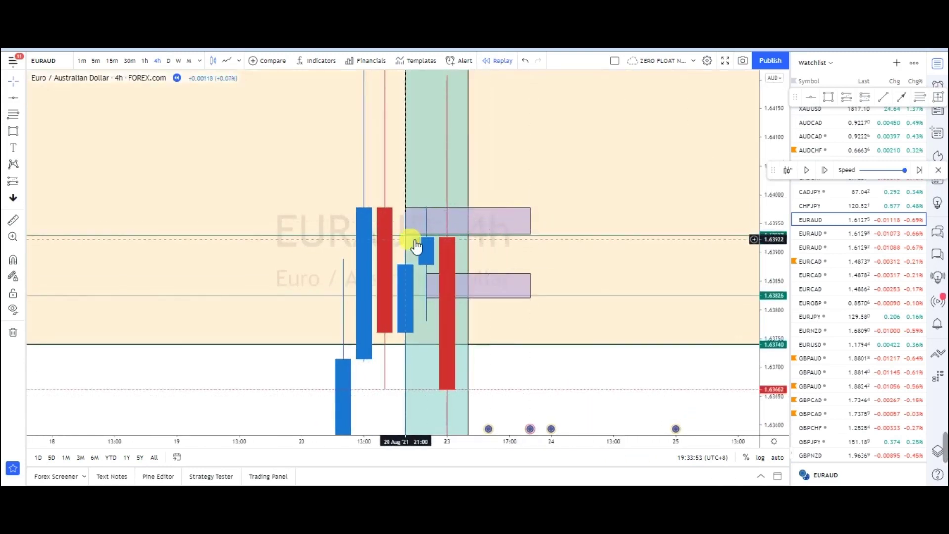
pyautogui.click(429, 218)
pyautogui.click(447, 250)
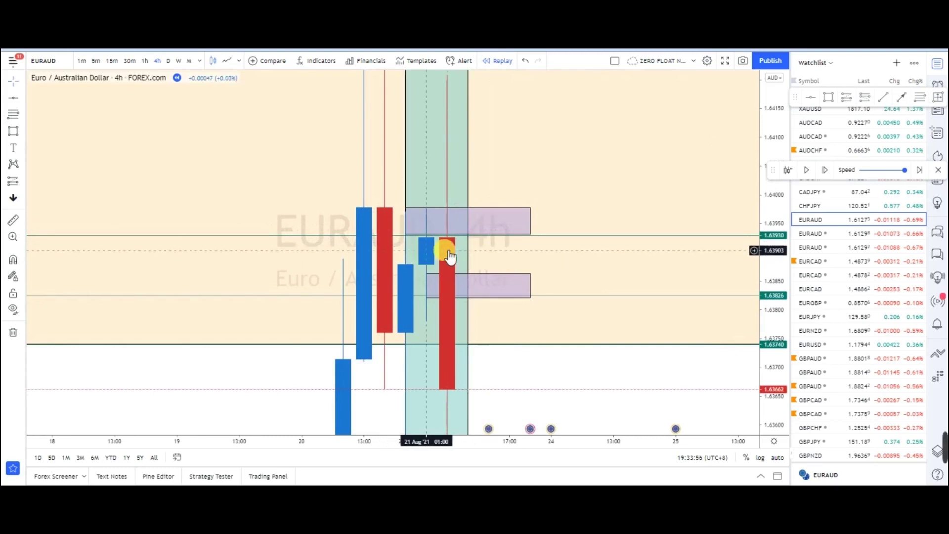
pyautogui.click(430, 215)
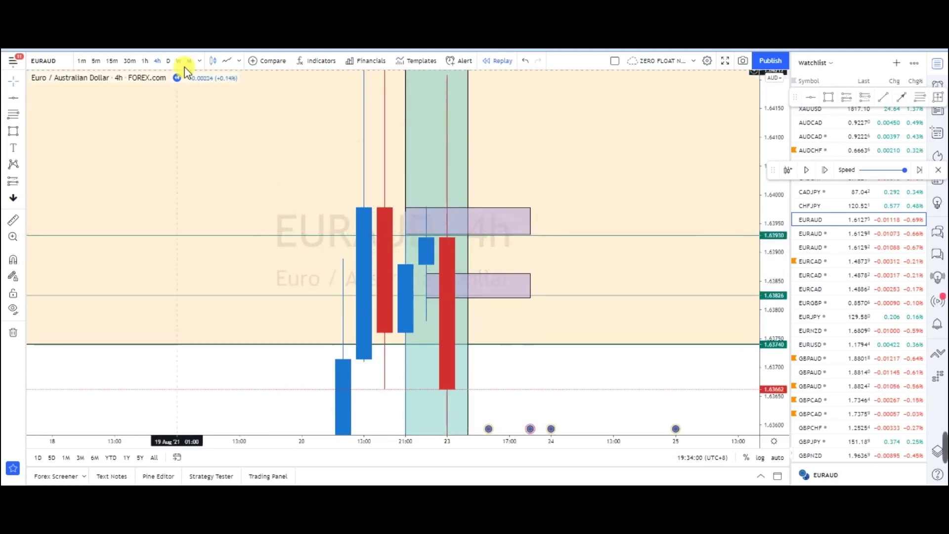
# Add the three-line label "QMR H1 - High Risk Because price is at the wick of the Confirmation Candle" beside the upper purple zone.
pyautogui.click(13, 148)
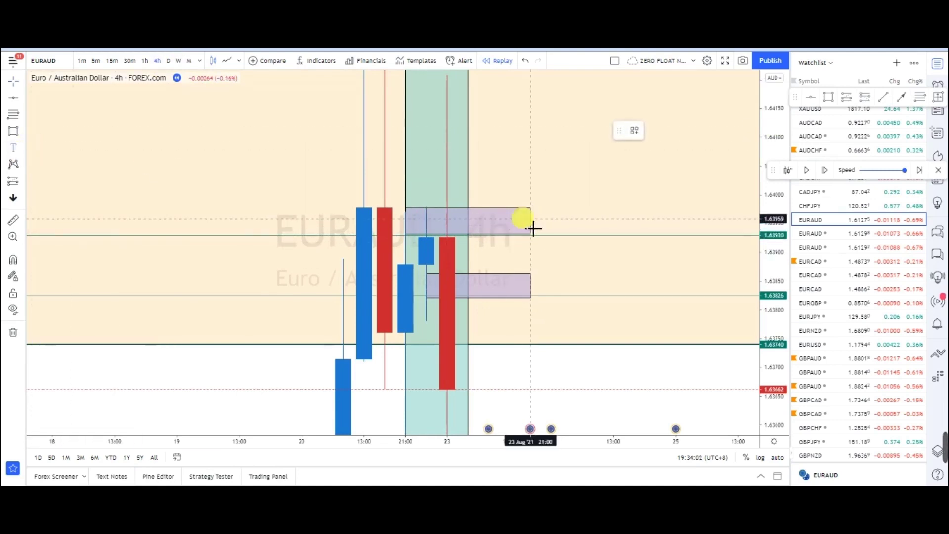
pyautogui.click(534, 227)
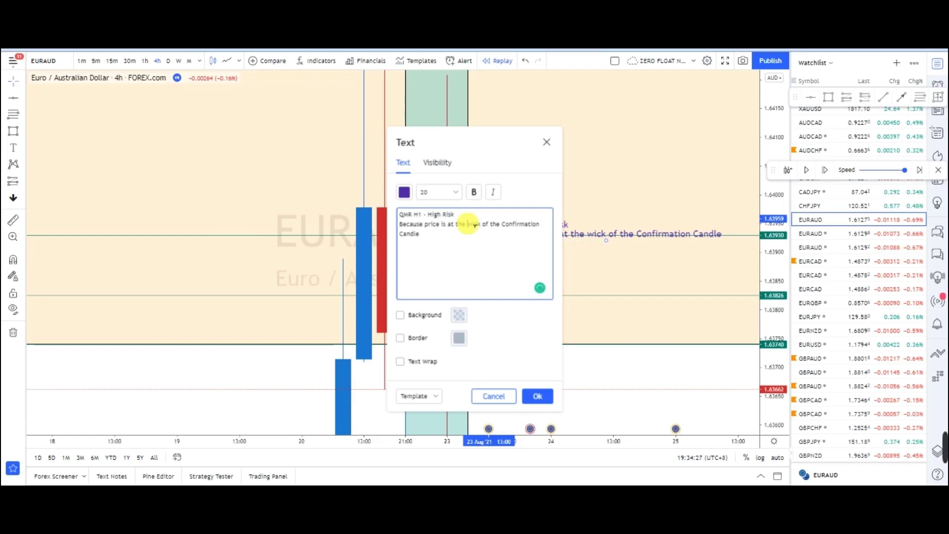
pyautogui.press('Return')
pyautogui.click(538, 396)
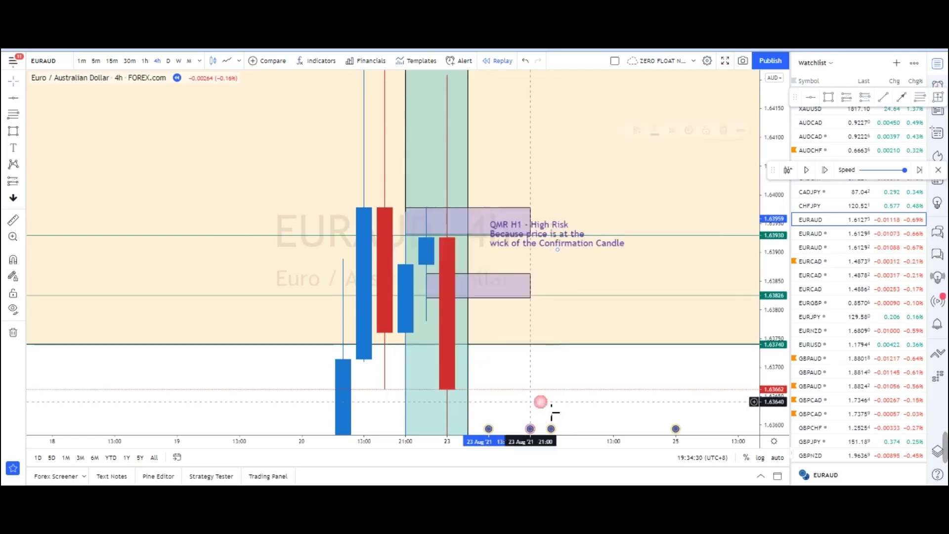
pyautogui.moveTo(590, 231); pyautogui.dragTo(631, 218)
pyautogui.click(606, 192)
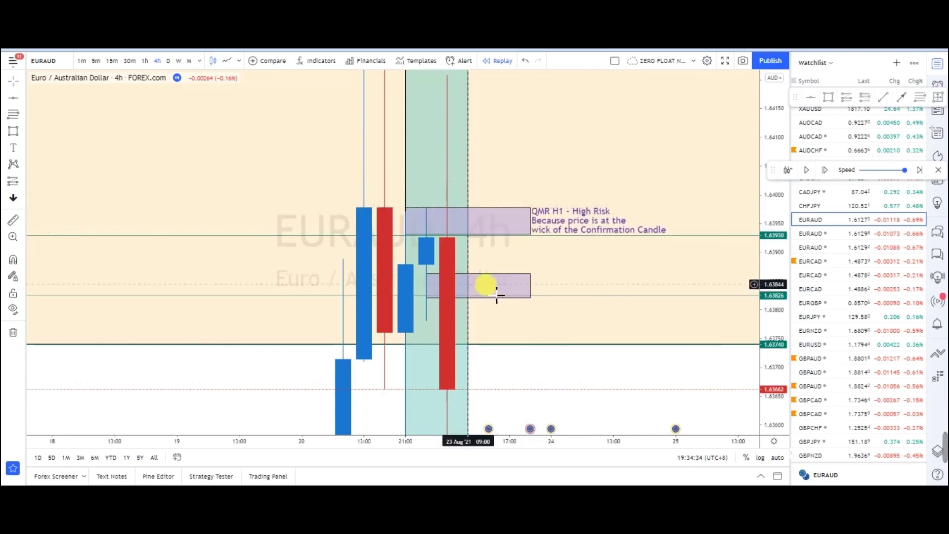
# Add the two-line label "SNRC1 setup is in the Confirmation Candle Low Risk" beside the lower purple zone.
pyautogui.click(14, 149)
pyautogui.click(512, 291)
pyautogui.click(453, 232)
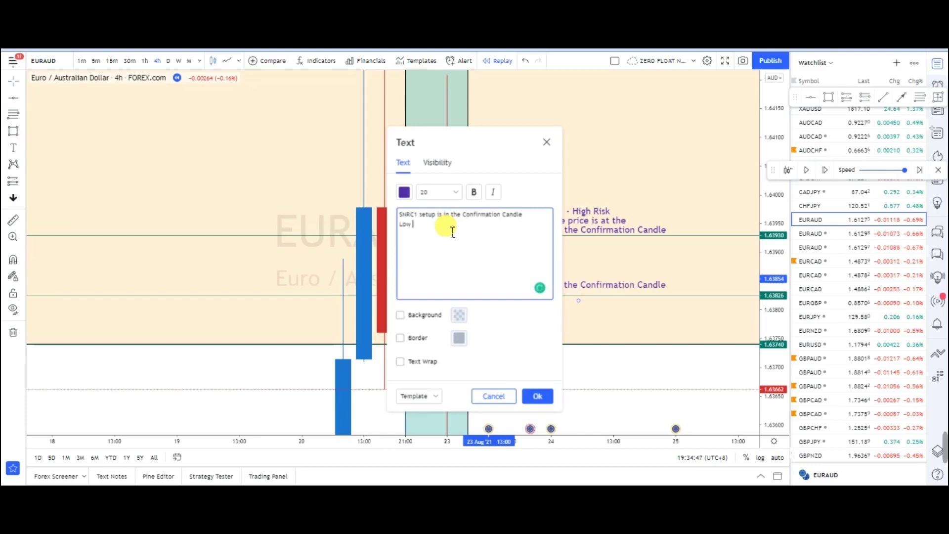
pyautogui.click(546, 396)
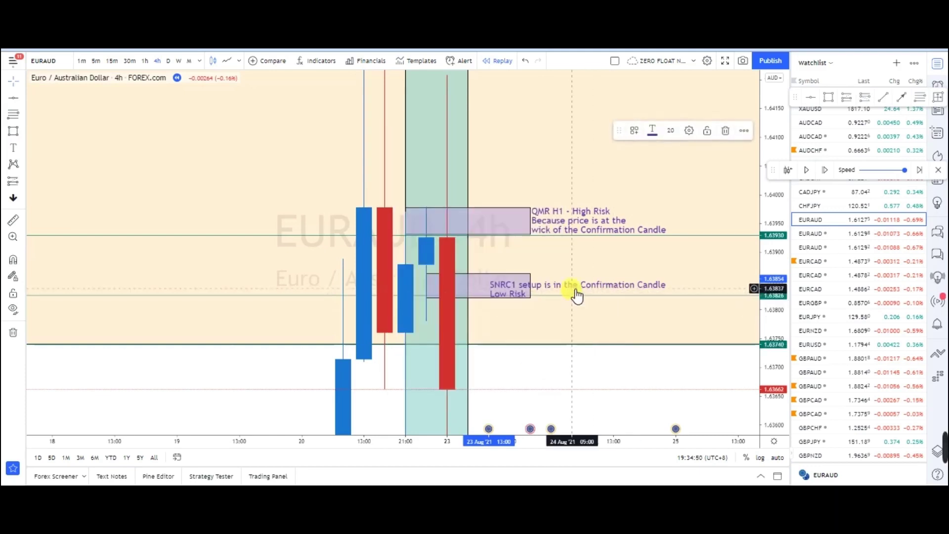
pyautogui.moveTo(578, 291); pyautogui.dragTo(627, 283)
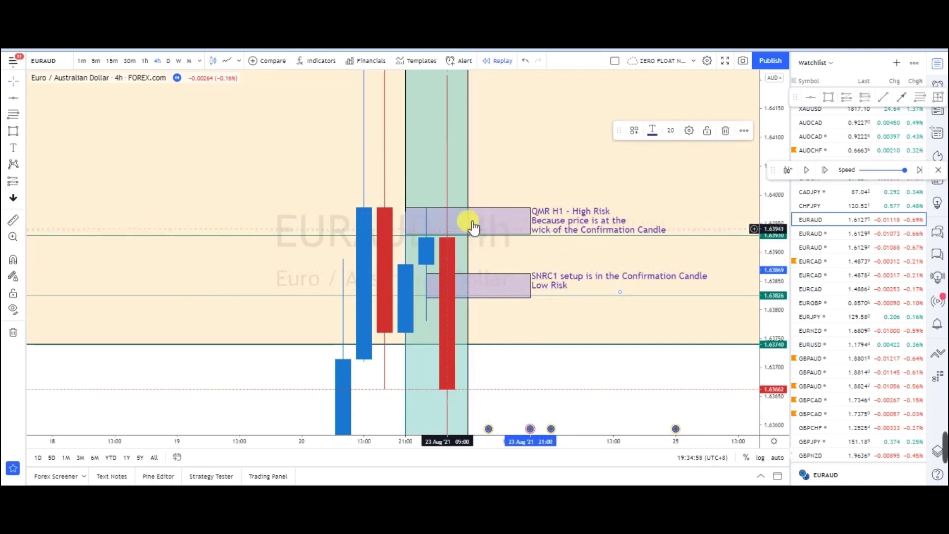
# Draw a rising trend line across the QMR H1 label, from about 1.63903 on 23 August to 1.64023 on 24 August.
pyautogui.moveTo(779, 136); pyautogui.dragTo(780, 166)
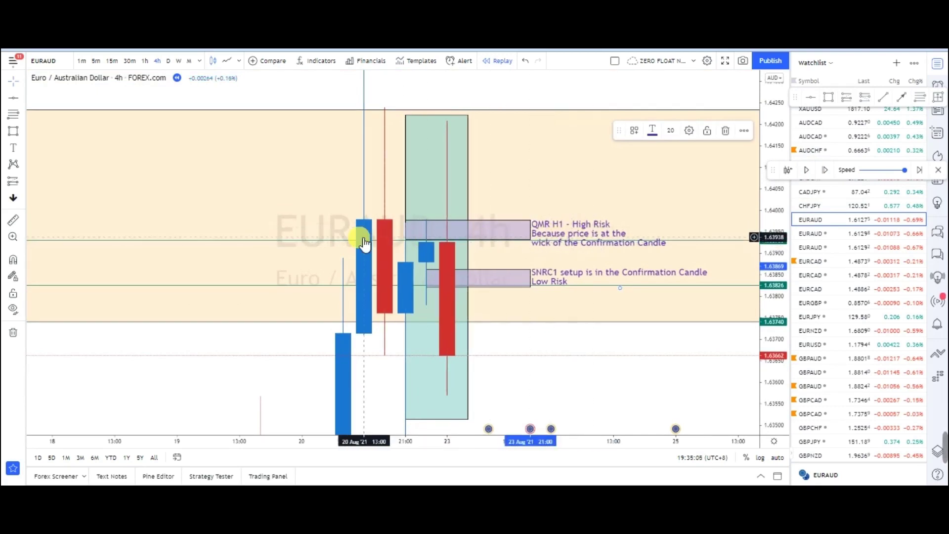
pyautogui.click(884, 96)
pyautogui.click(634, 170)
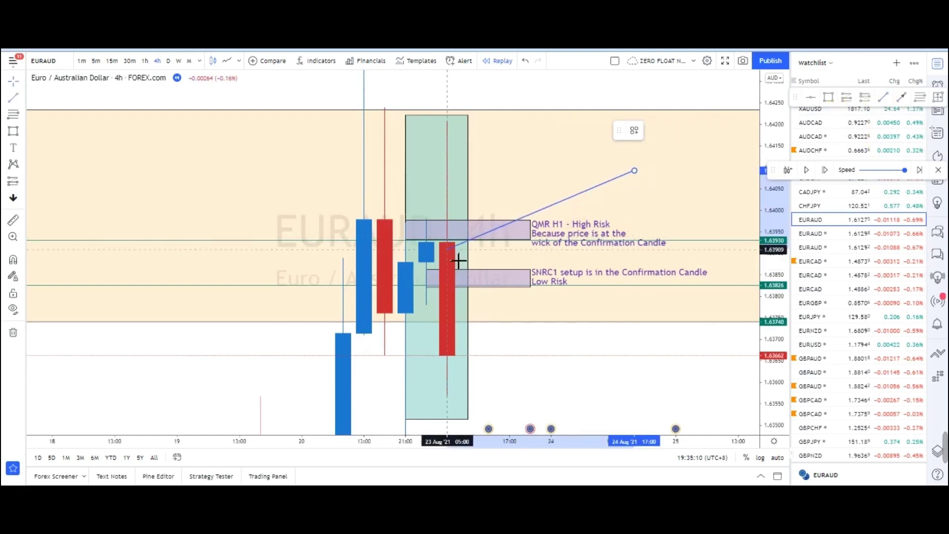
pyautogui.click(488, 252)
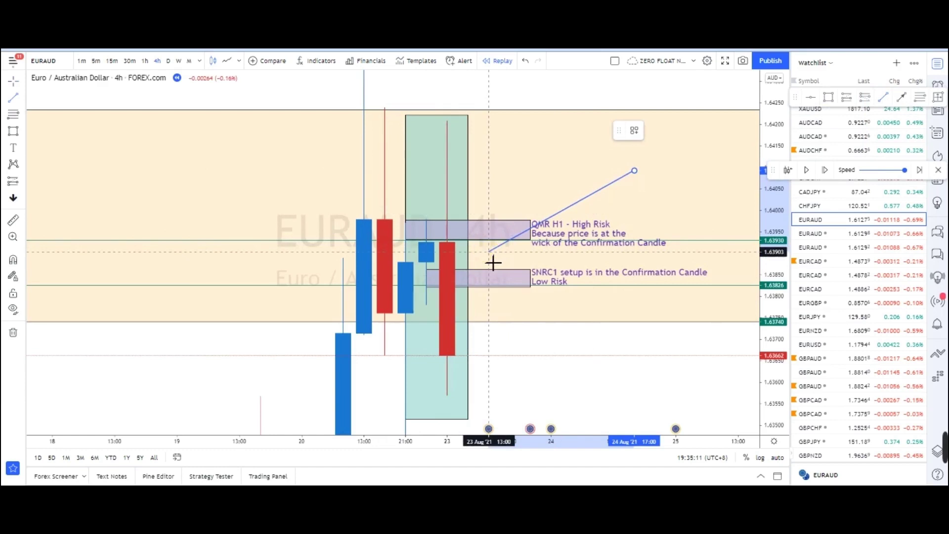
pyautogui.click(643, 173)
pyautogui.moveTo(634, 170); pyautogui.dragTo(614, 201)
# Set the trend line's thickness to 4px and its colour to pink.
pyautogui.click(679, 131)
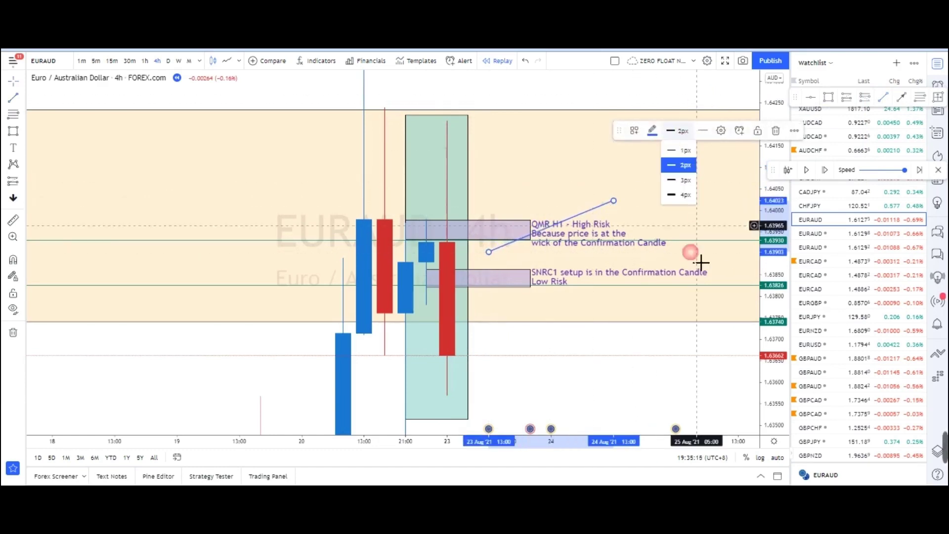
pyautogui.click(683, 197)
pyautogui.click(662, 151)
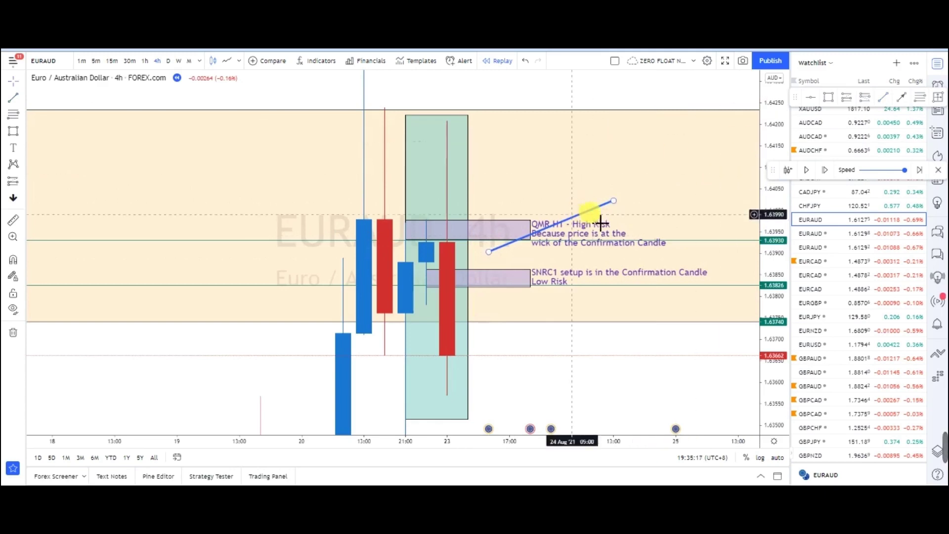
pyautogui.click(591, 211)
pyautogui.click(653, 130)
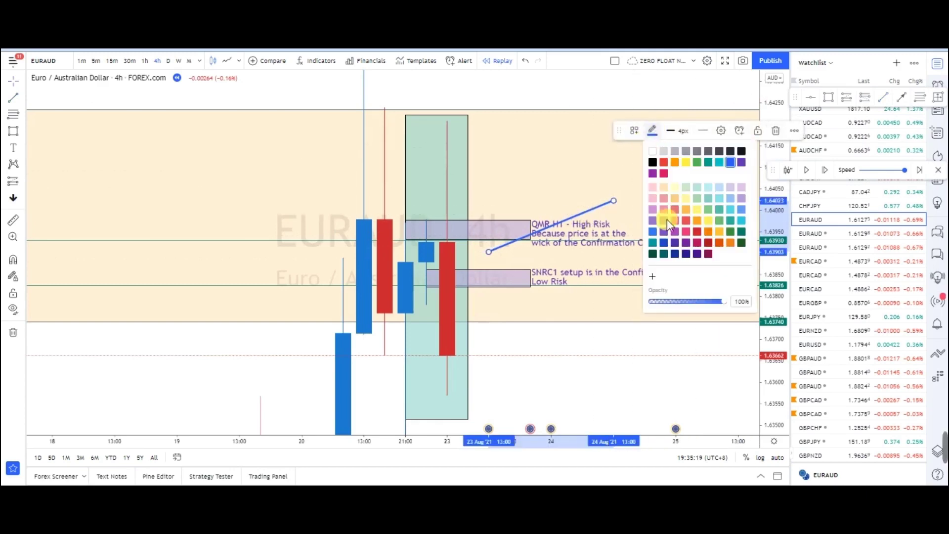
pyautogui.click(664, 174)
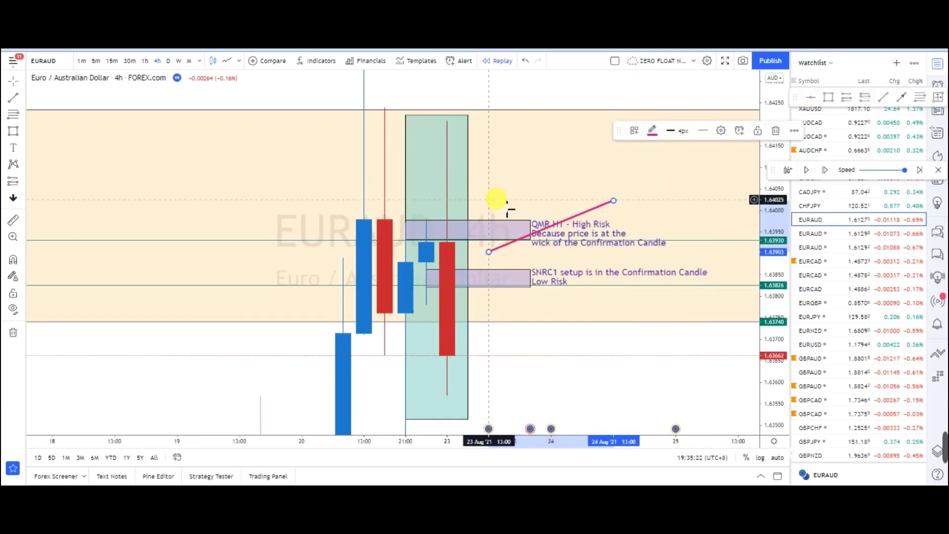
# Draw a falling trend line from about 1.64025 to 1.63905 across the first one to cross out the QMR H1 label.
pyautogui.moveTo(489, 202)
pyautogui.mouseDown()
pyautogui.moveTo(573, 225)
pyautogui.moveTo(498, 226)
pyautogui.mouseUp()
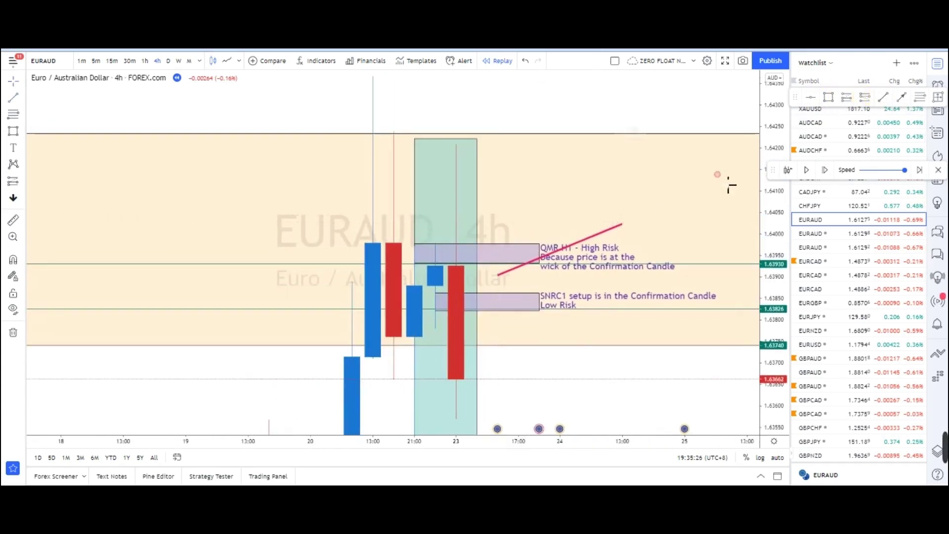
pyautogui.click(498, 231)
pyautogui.click(643, 274)
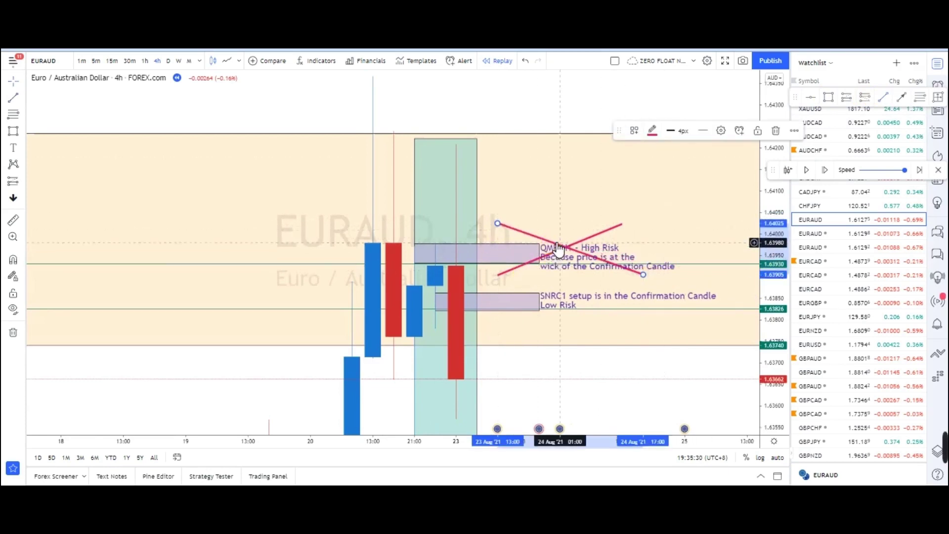
# Move both pink trend lines one 4-hour bar earlier and about 0.0002 lower so their cross starts at the green box's right edge.
pyautogui.moveTo(515, 249)
pyautogui.mouseDown()
pyautogui.moveTo(427, 247)
pyautogui.moveTo(458, 240)
pyautogui.moveTo(439, 260)
pyautogui.mouseUp()
pyautogui.click(501, 237)
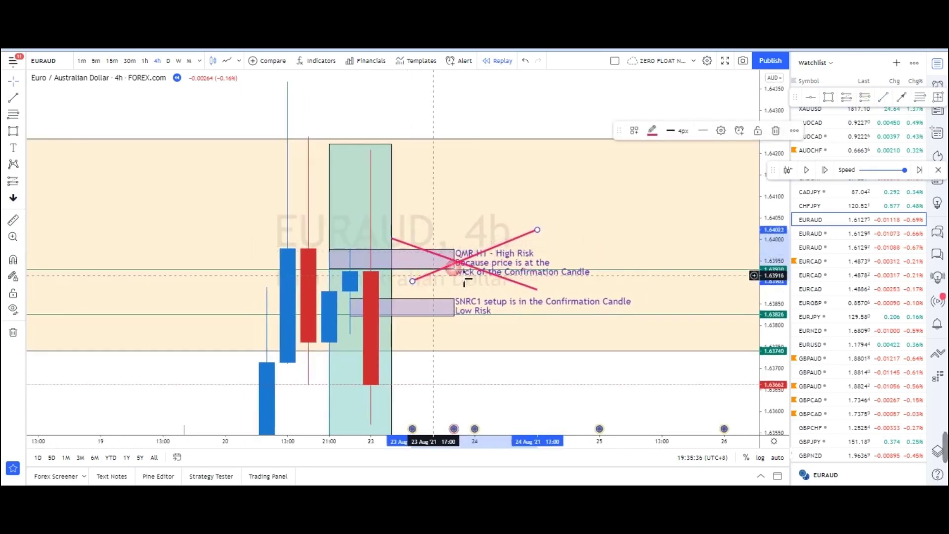
pyautogui.moveTo(515, 255); pyautogui.dragTo(466, 262)
pyautogui.click(534, 228)
pyautogui.moveTo(590, 386); pyautogui.dragTo(652, 340)
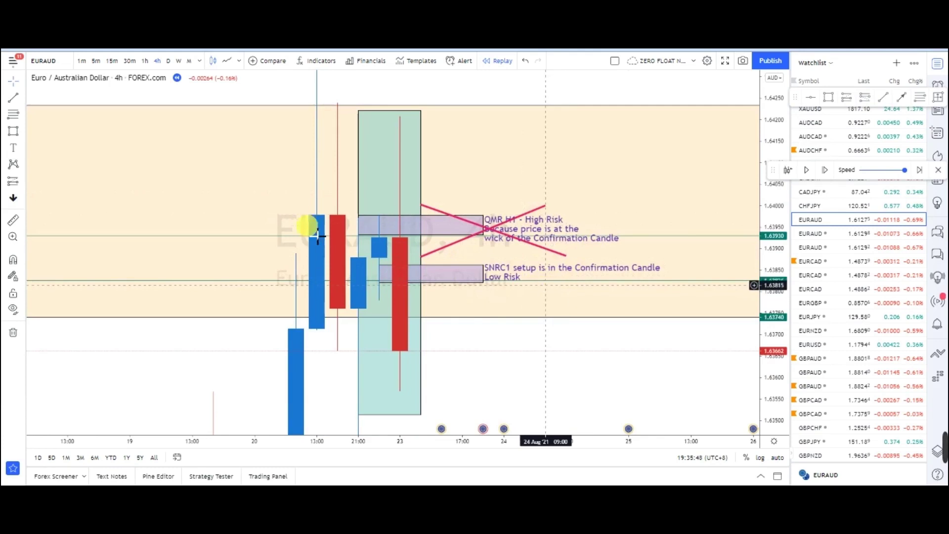
# Switch the EURAUD chart to the 1-hour timeframe.
pyautogui.click(145, 61)
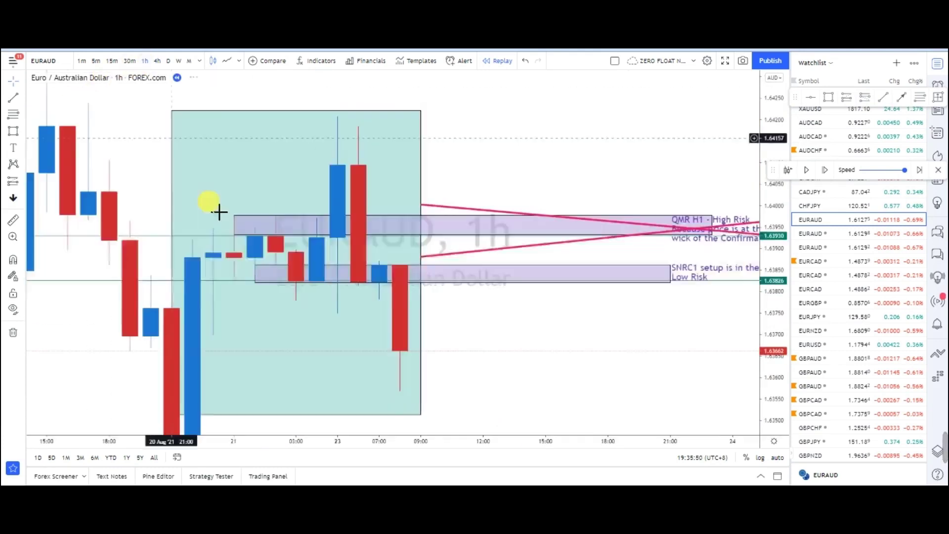
pyautogui.scroll(-2, 628, 356)
pyautogui.moveTo(648, 371); pyautogui.dragTo(568, 385)
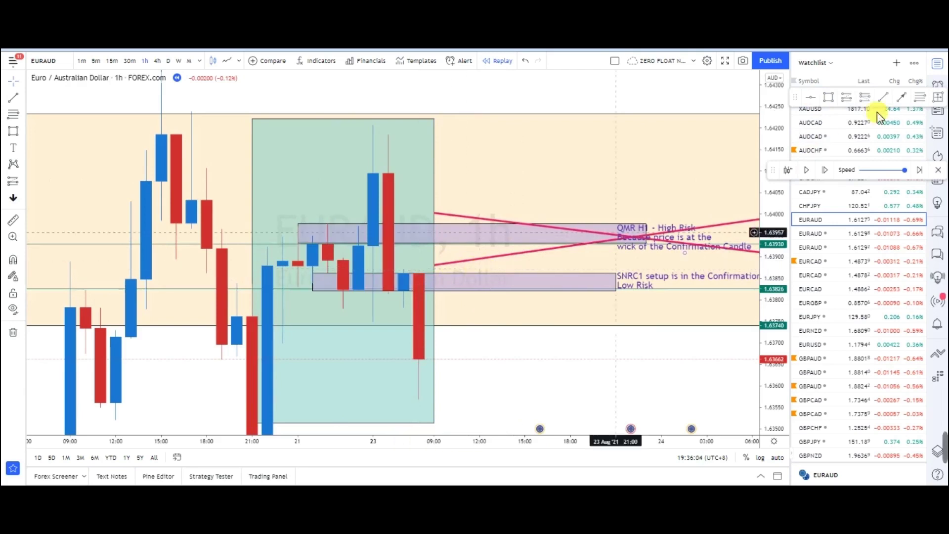
pyautogui.click(814, 99)
pyautogui.click(539, 266)
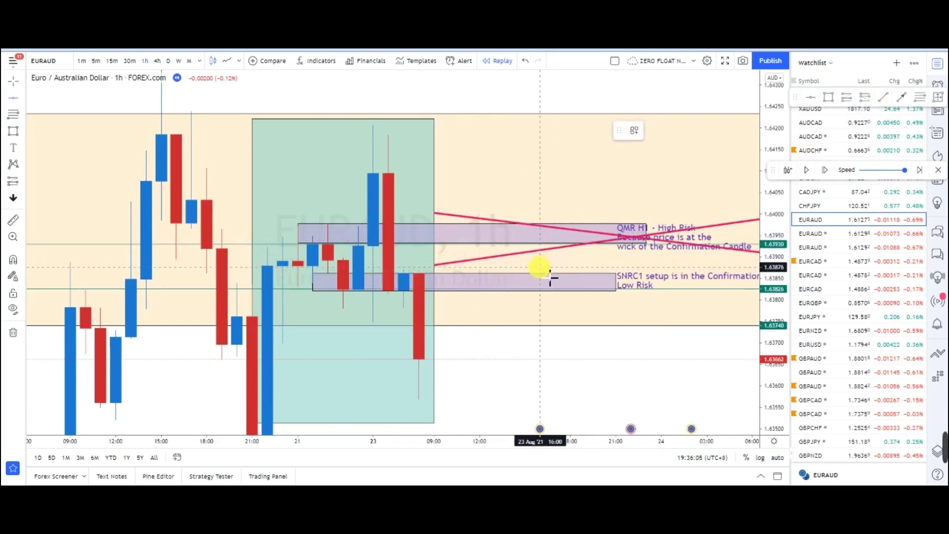
pyautogui.click(540, 269)
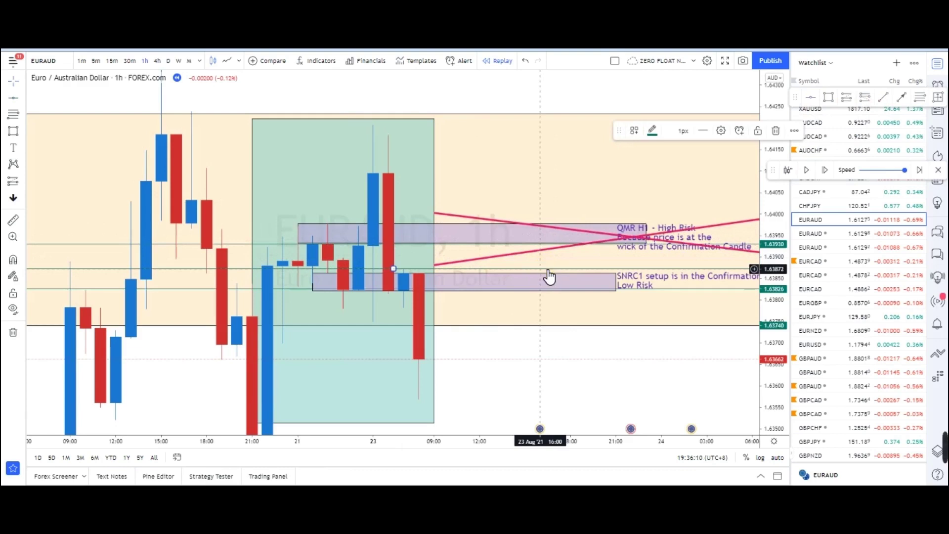
pyautogui.moveTo(560, 252); pyautogui.dragTo(574, 169)
pyautogui.rightClick(575, 169)
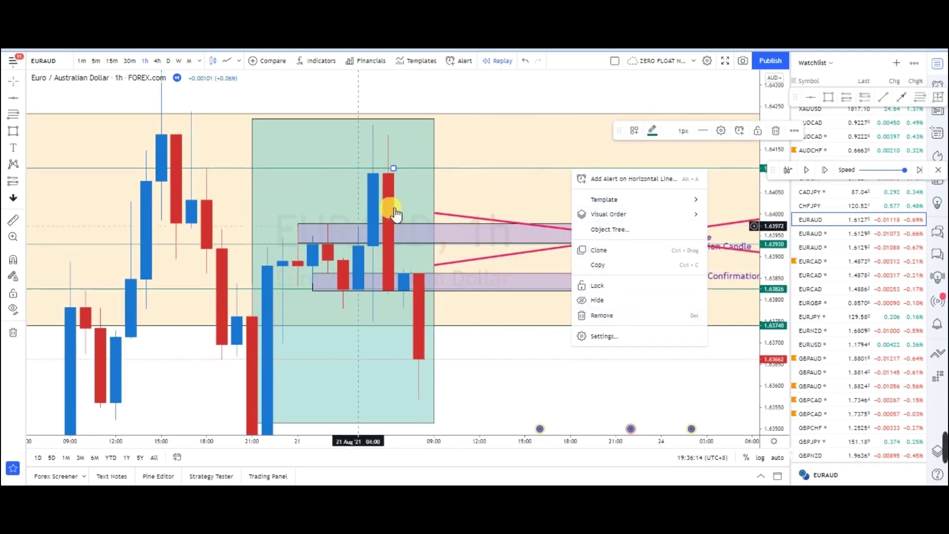
pyautogui.click(545, 170)
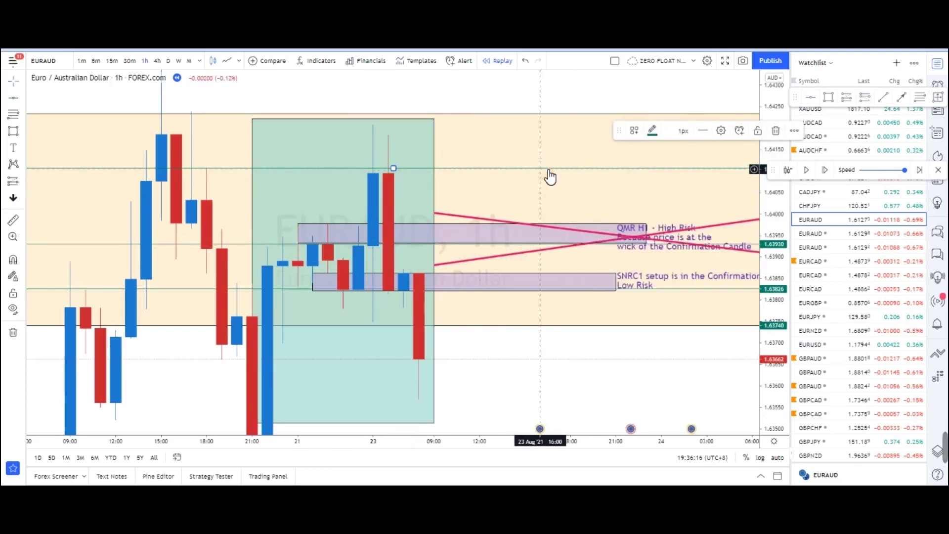
pyautogui.press('Delete')
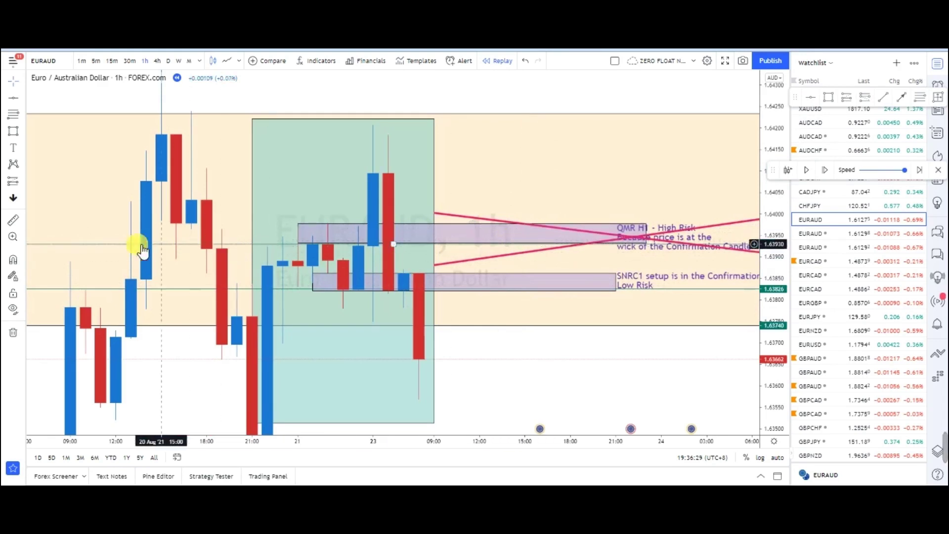
# Set the horizontal line along the upper purple zone's lower edge to pink with a 4px thickness.
pyautogui.click(119, 245)
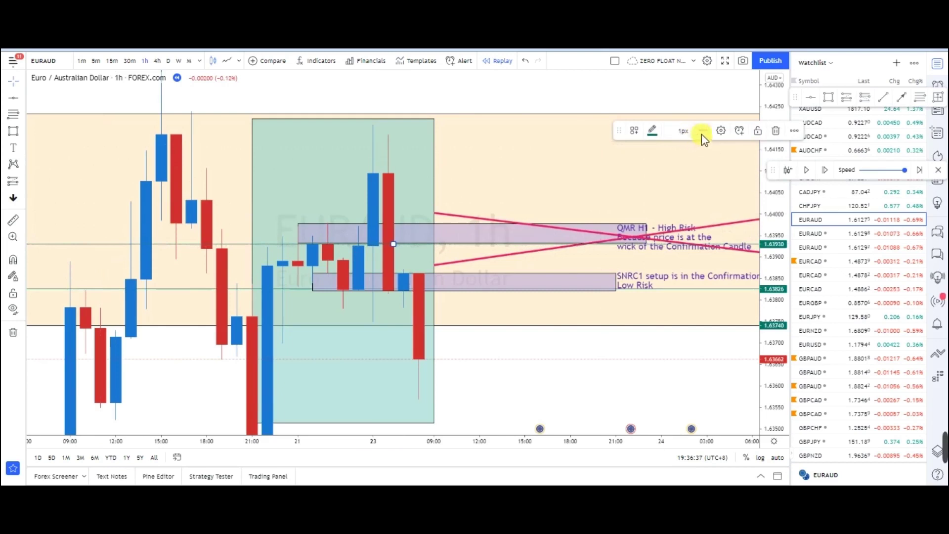
pyautogui.click(661, 132)
pyautogui.click(668, 150)
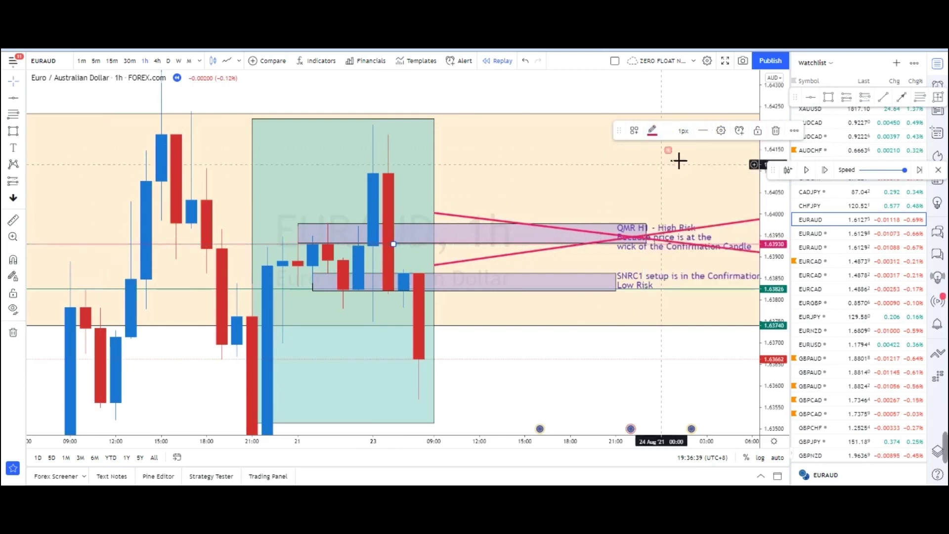
pyautogui.click(686, 179)
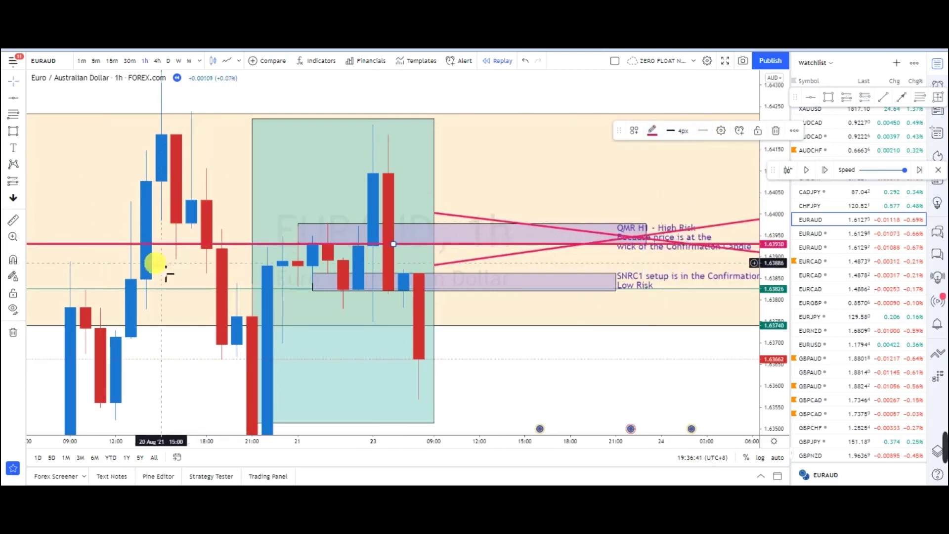
pyautogui.click(163, 204)
pyautogui.scroll(-2, 636, 371)
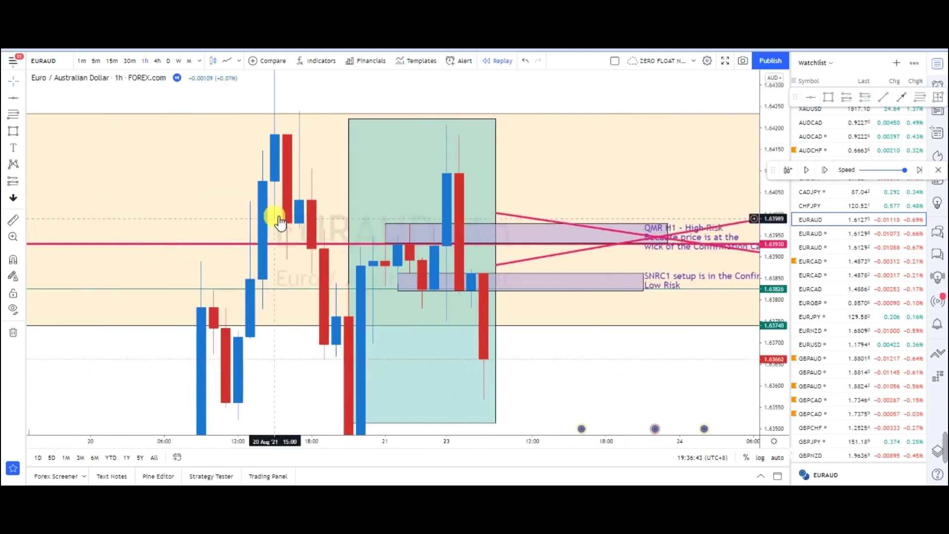
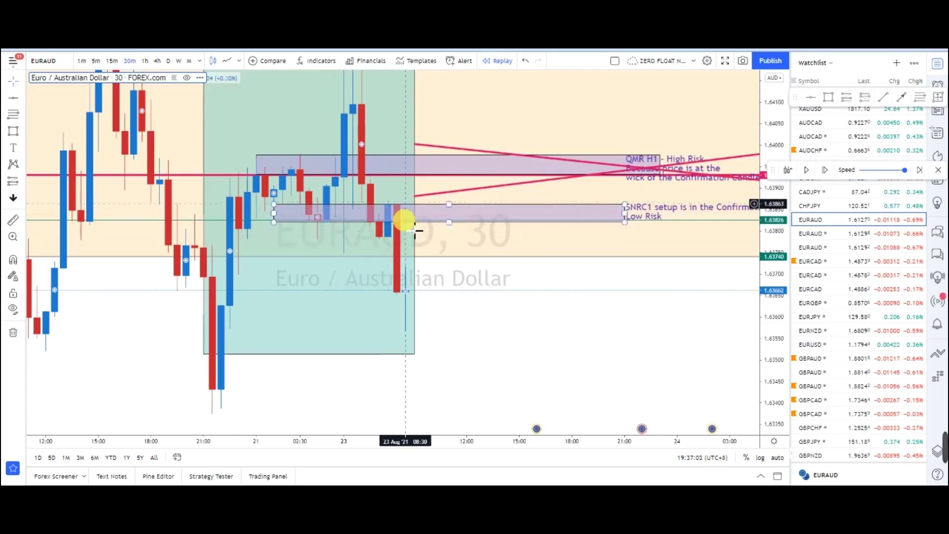
# Return the EURAUD chart to the 1-hour timeframe and advance the replay by one candle.
pyautogui.click(145, 60)
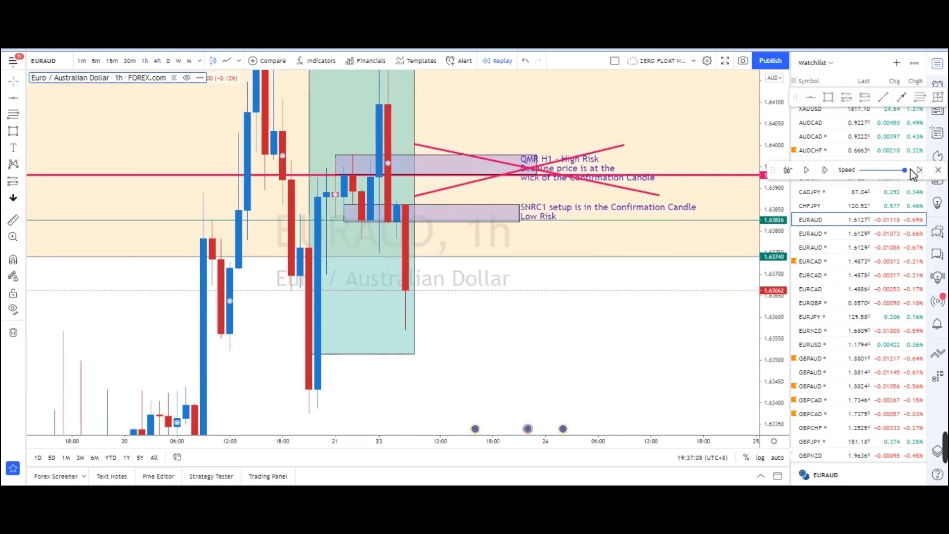
pyautogui.click(810, 170)
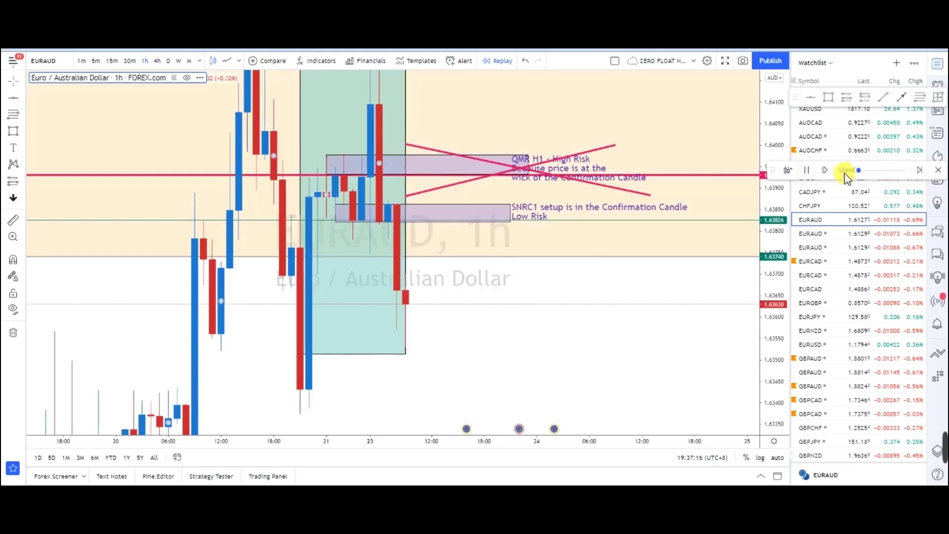
pyautogui.scroll(5, 488, 350)
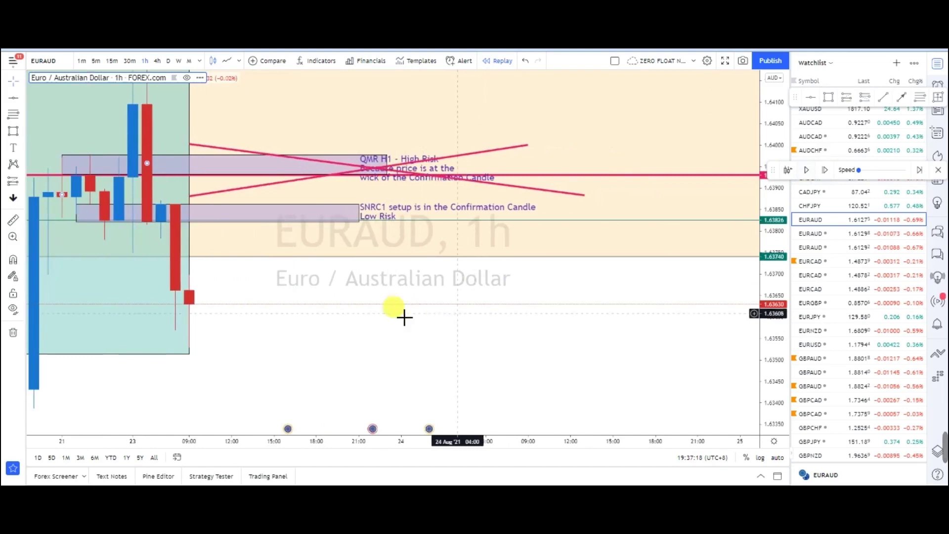
pyautogui.click(294, 299)
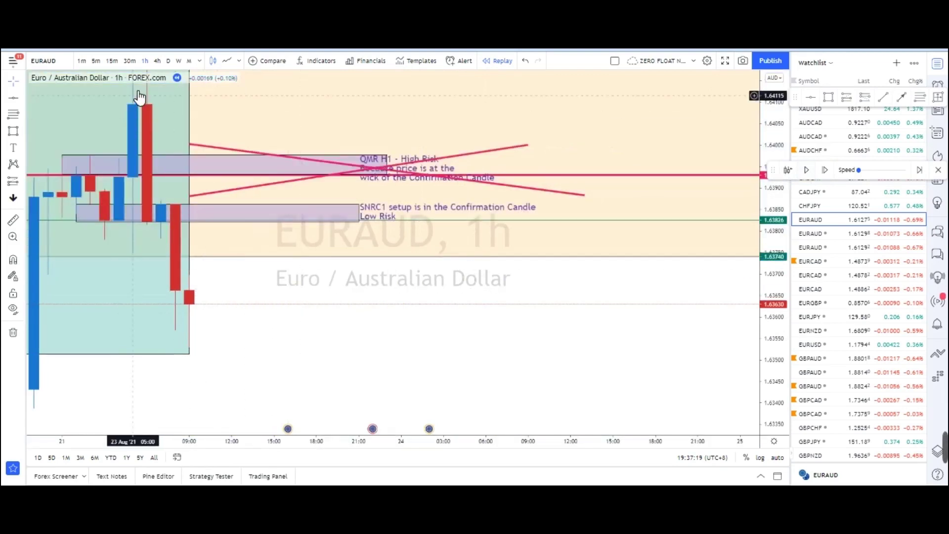
# Check the price action beside the green box on the 5-minute timeframe and return to the 1-hour chart.
pyautogui.click(96, 60)
pyautogui.scroll(-6, 377, 329)
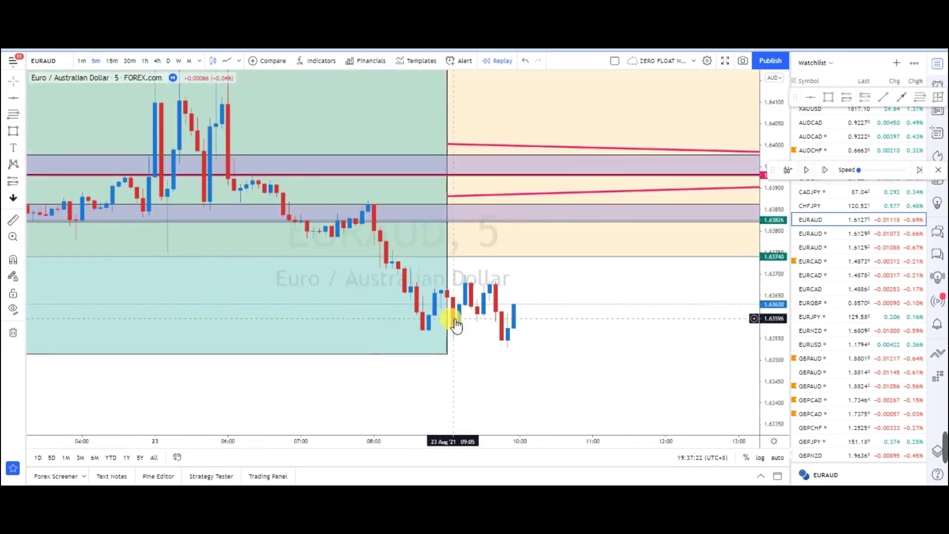
pyautogui.click(145, 60)
# Draw a horizontal line at about 1.63431 along the swing low below the green box and colour it green.
pyautogui.moveTo(657, 360); pyautogui.dragTo(553, 356)
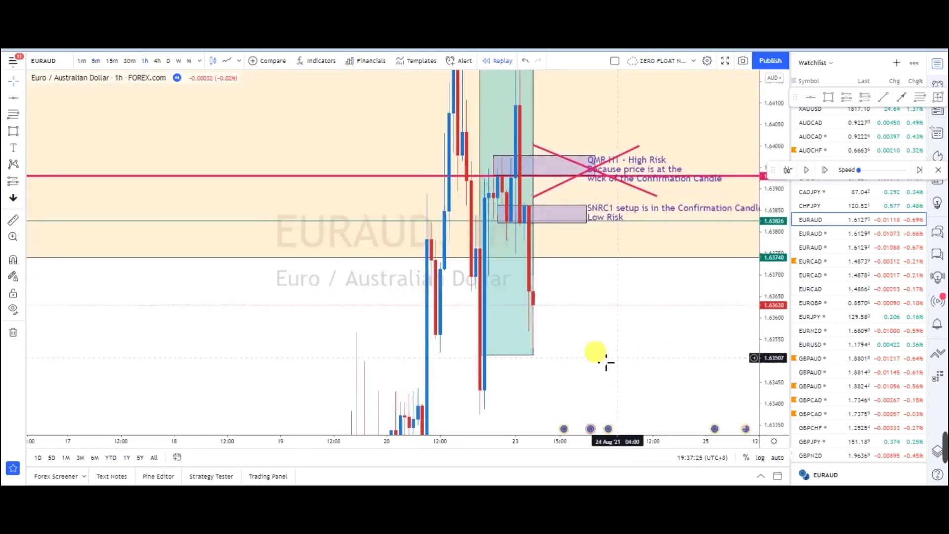
pyautogui.moveTo(639, 346); pyautogui.dragTo(470, 349)
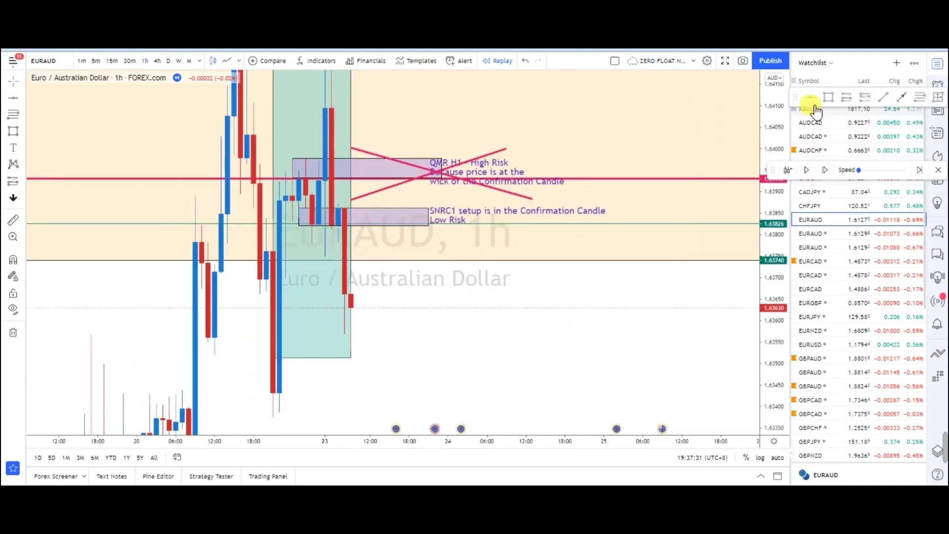
pyautogui.click(418, 405)
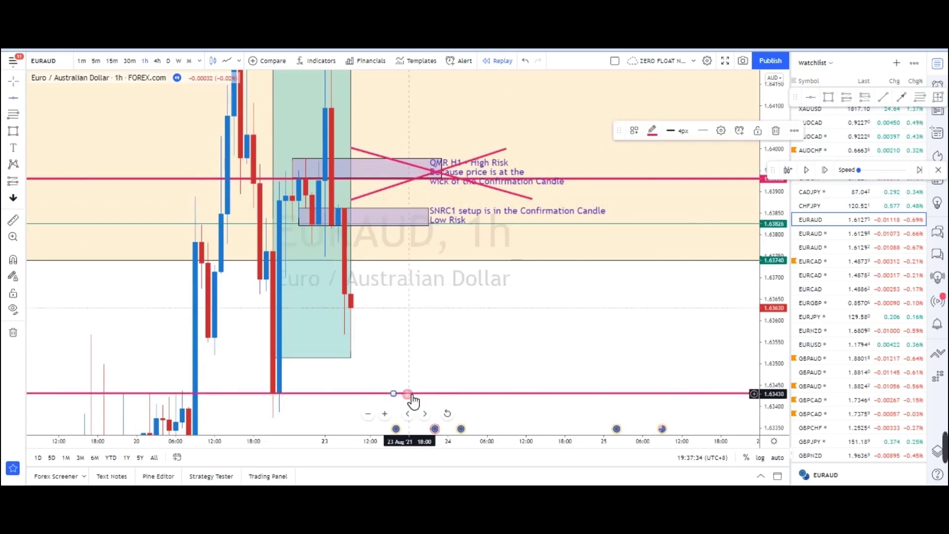
pyautogui.click(523, 395)
pyautogui.click(652, 131)
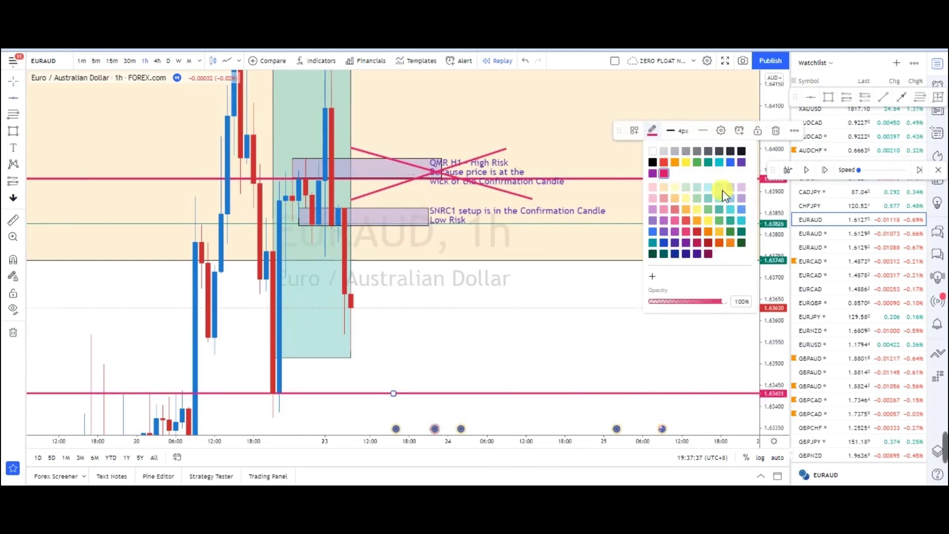
pyautogui.click(734, 227)
# Place a Short Position with its entry at about 1.63826 on the SNRC1 zone's lower edge, starting at 23 Aug 14:00.
pyautogui.moveTo(532, 341); pyautogui.dragTo(656, 331)
pyautogui.scroll(3, 656, 330)
pyautogui.moveTo(549, 324); pyautogui.dragTo(632, 328)
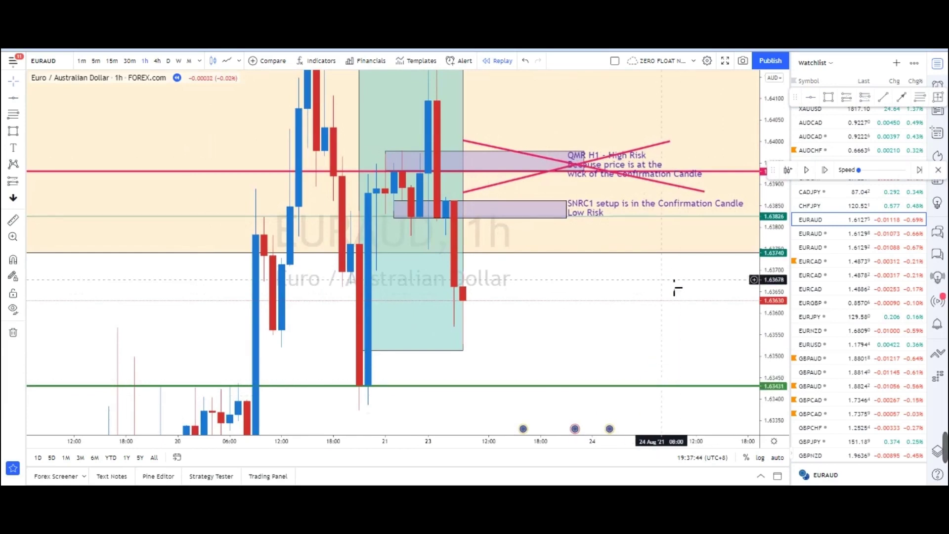
pyautogui.moveTo(677, 288); pyautogui.dragTo(642, 134)
pyautogui.moveTo(568, 272); pyautogui.dragTo(449, 335)
pyautogui.moveTo(778, 159); pyautogui.dragTo(777, 197)
pyautogui.scroll(-4, 591, 223)
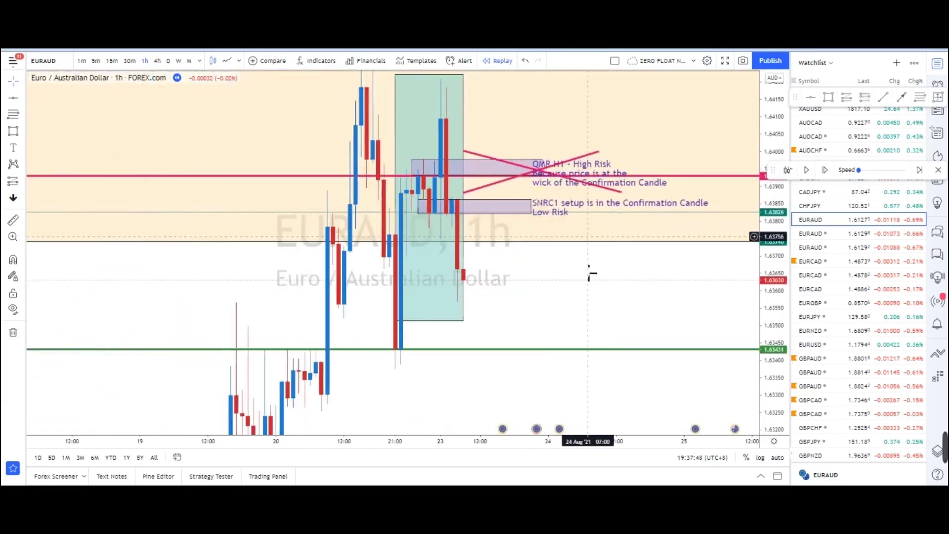
pyautogui.moveTo(590, 273); pyautogui.dragTo(476, 292)
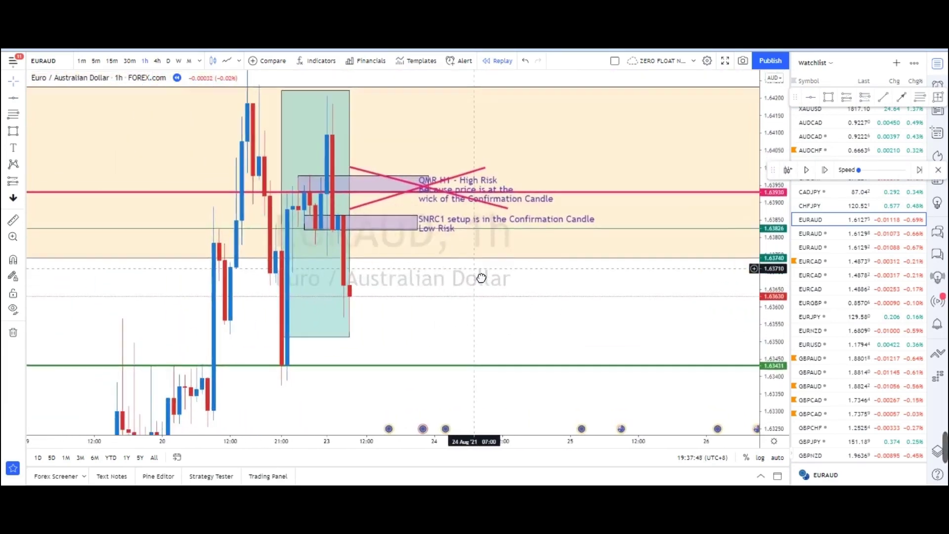
pyautogui.click(23, 183)
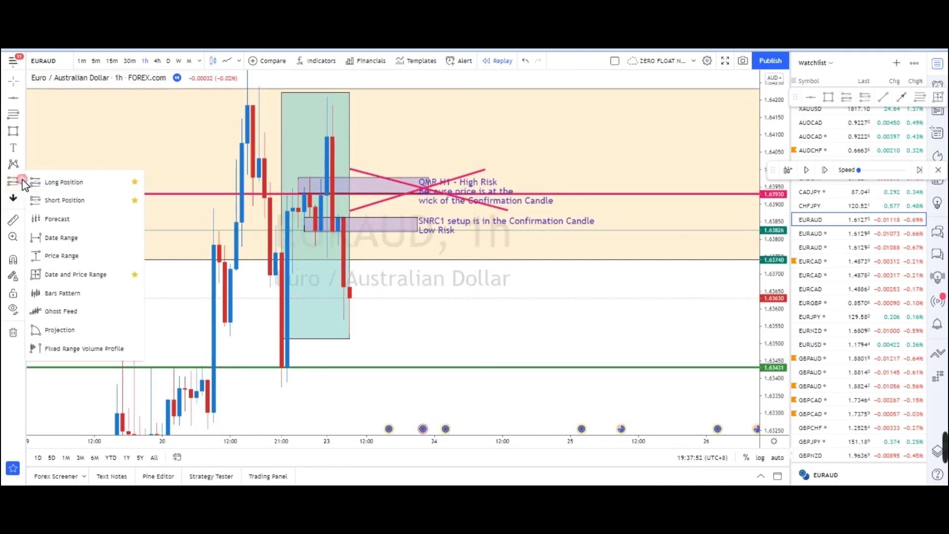
pyautogui.click(52, 198)
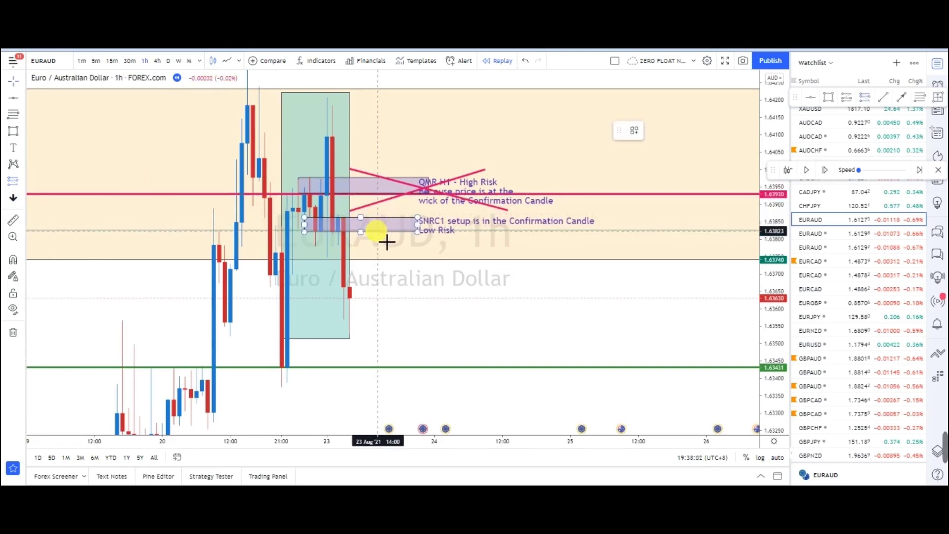
pyautogui.click(378, 230)
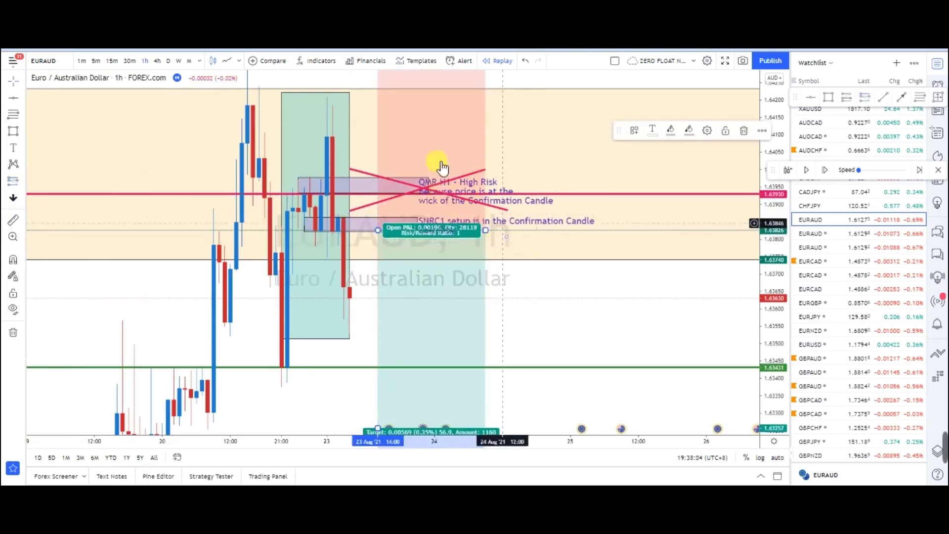
# Lower the short position's stop level to about 1.64031, above the QMR zone.
pyautogui.scroll(-1, 602, 162)
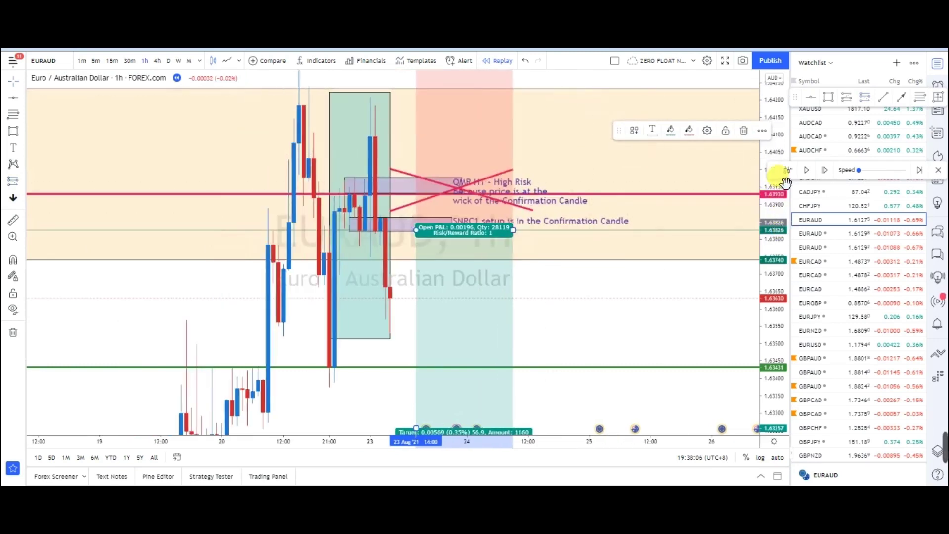
pyautogui.moveTo(776, 309); pyautogui.dragTo(776, 347)
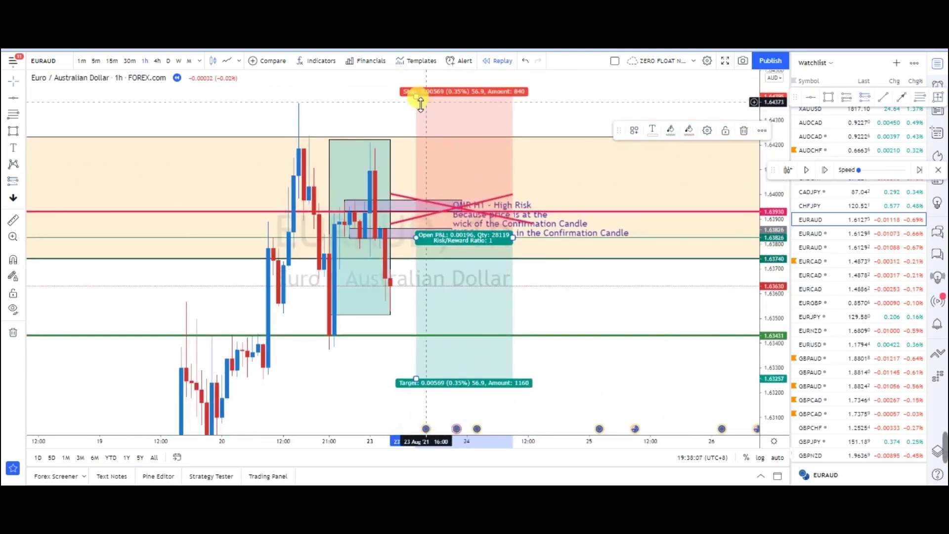
pyautogui.moveTo(422, 100)
pyautogui.mouseDown()
pyautogui.moveTo(421, 151)
pyautogui.moveTo(422, 100)
pyautogui.moveTo(398, 94)
pyautogui.moveTo(406, 96)
pyautogui.mouseUp()
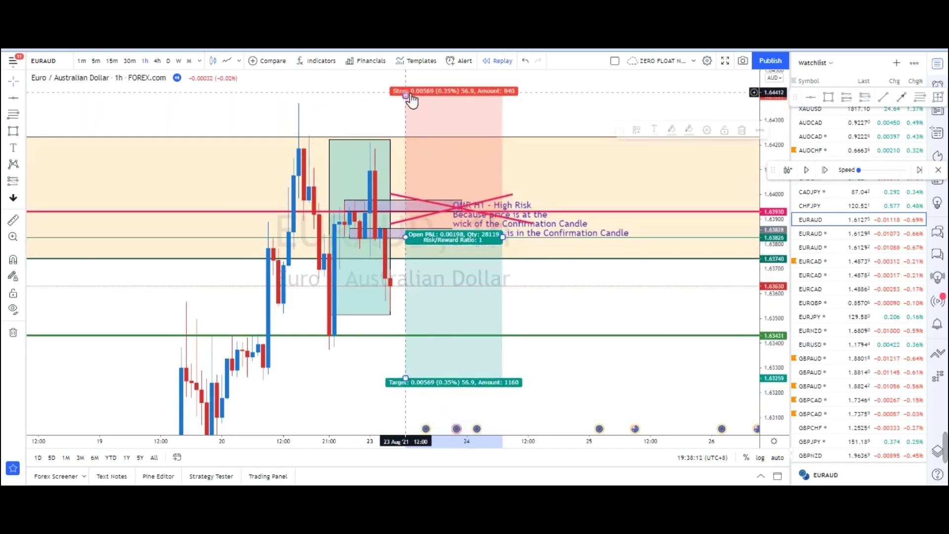
pyautogui.hotkey('ctrl', 'z')
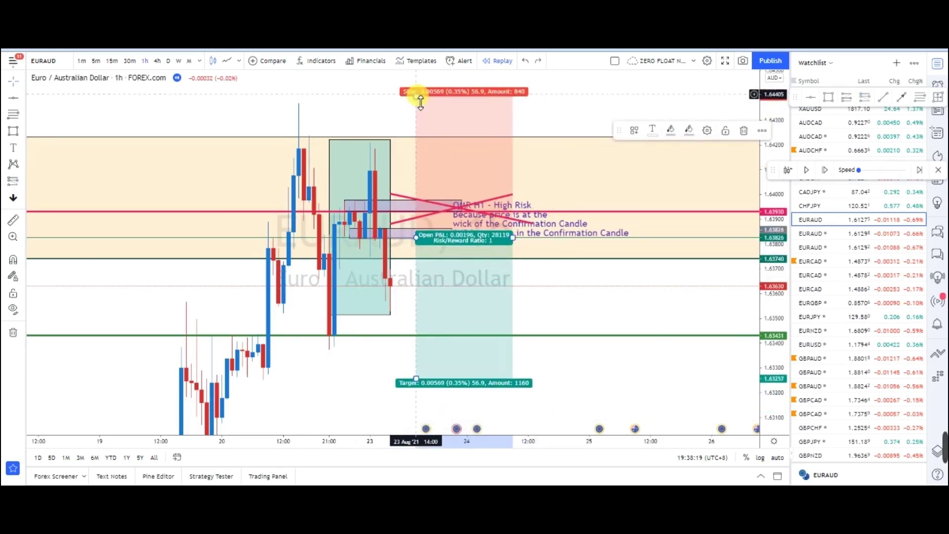
pyautogui.moveTo(421, 100); pyautogui.dragTo(417, 192)
pyautogui.click(636, 201)
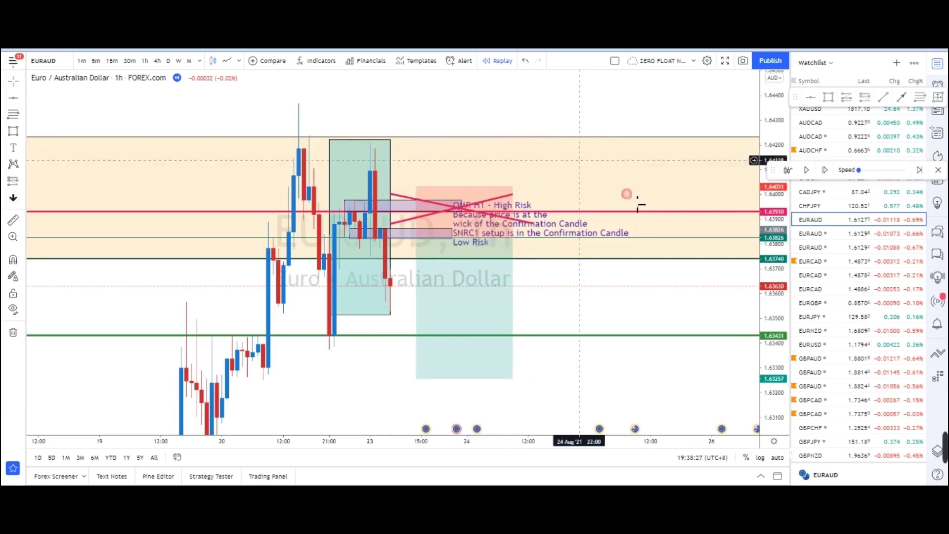
# Move the pink horizontal line up to about 1.64036, level with the short position's stop.
pyautogui.click(636, 213)
pyautogui.moveTo(635, 214); pyautogui.dragTo(653, 196)
pyautogui.click(582, 123)
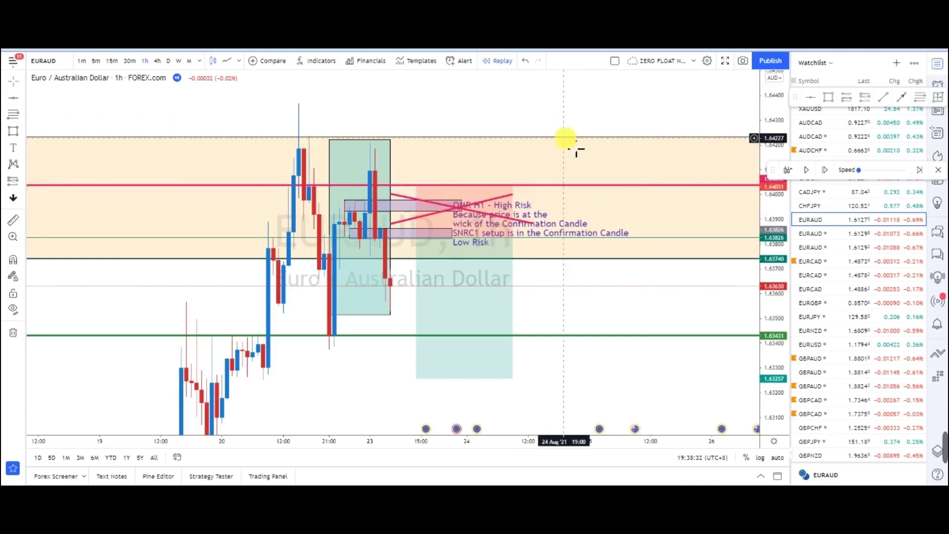
# Raise the short position's target to about 1.63438, at the green horizontal line.
pyautogui.moveTo(783, 131); pyautogui.dragTo(783, 151)
pyautogui.click(422, 367)
pyautogui.moveTo(421, 367); pyautogui.dragTo(424, 331)
pyautogui.click(520, 373)
pyautogui.click(429, 299)
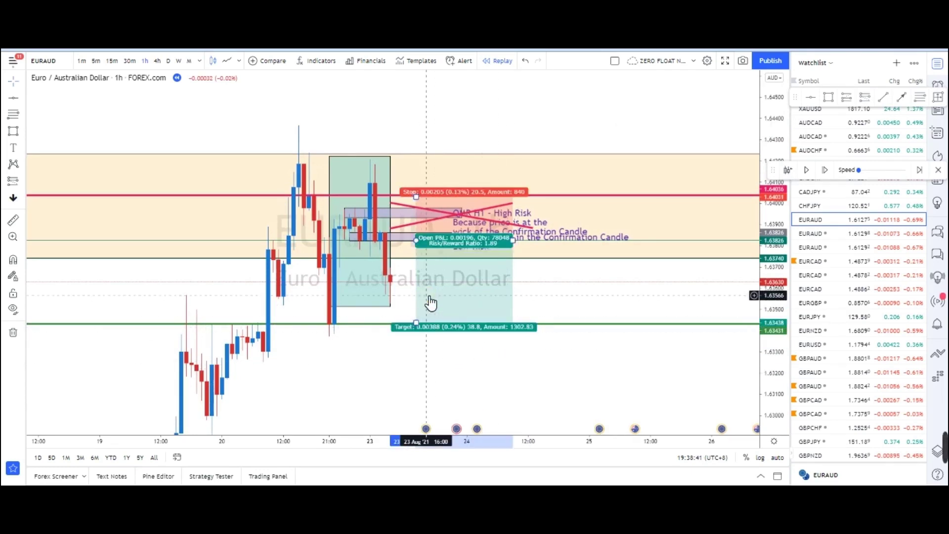
pyautogui.click(522, 379)
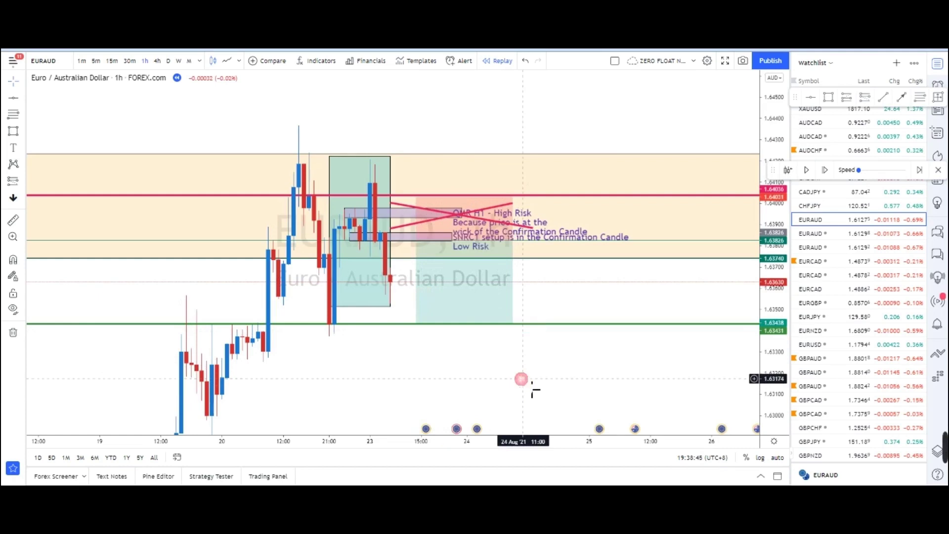
# Select the short position and examine its stop, target and risk/reward ratio up close.
pyautogui.click(459, 284)
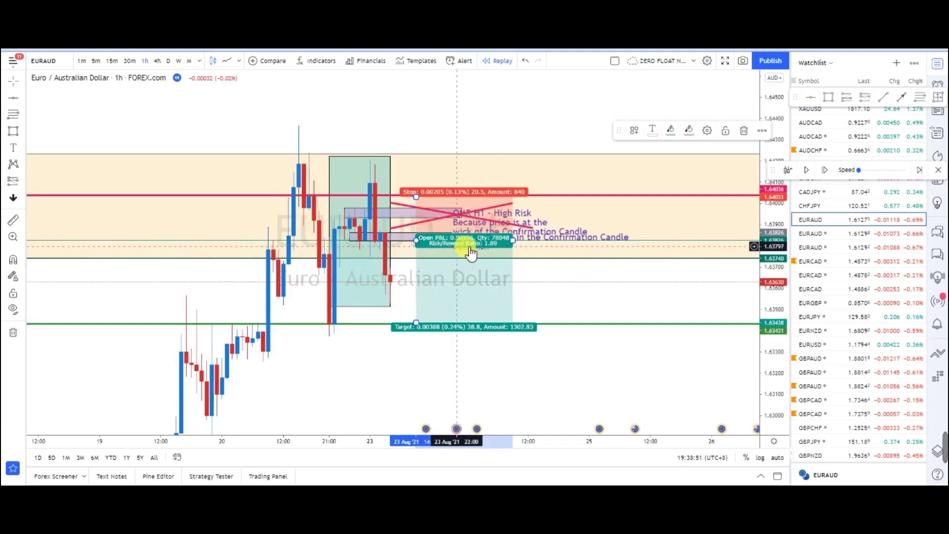
pyautogui.scroll(2, 524, 259)
pyautogui.moveTo(775, 352); pyautogui.dragTo(772, 202)
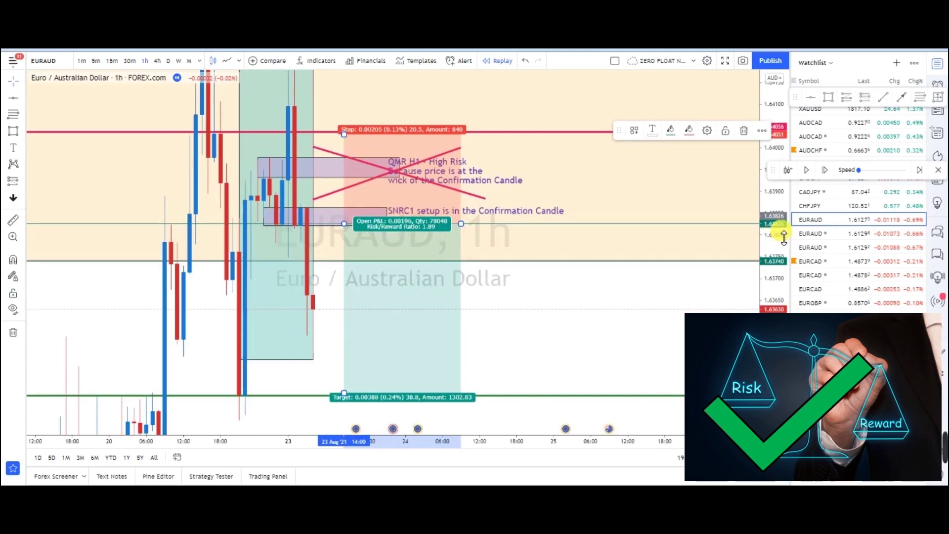
pyautogui.moveTo(619, 138); pyautogui.dragTo(797, 277)
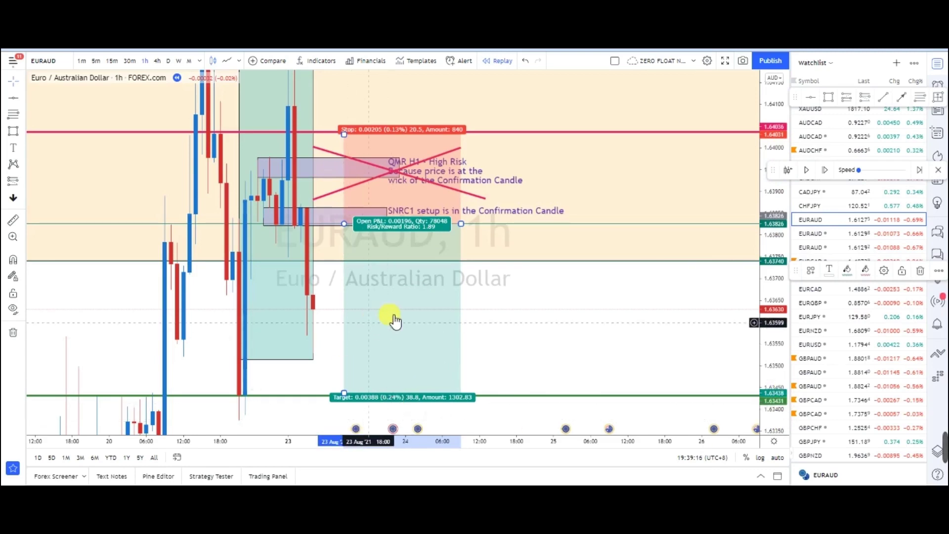
pyautogui.click(594, 318)
pyautogui.click(447, 317)
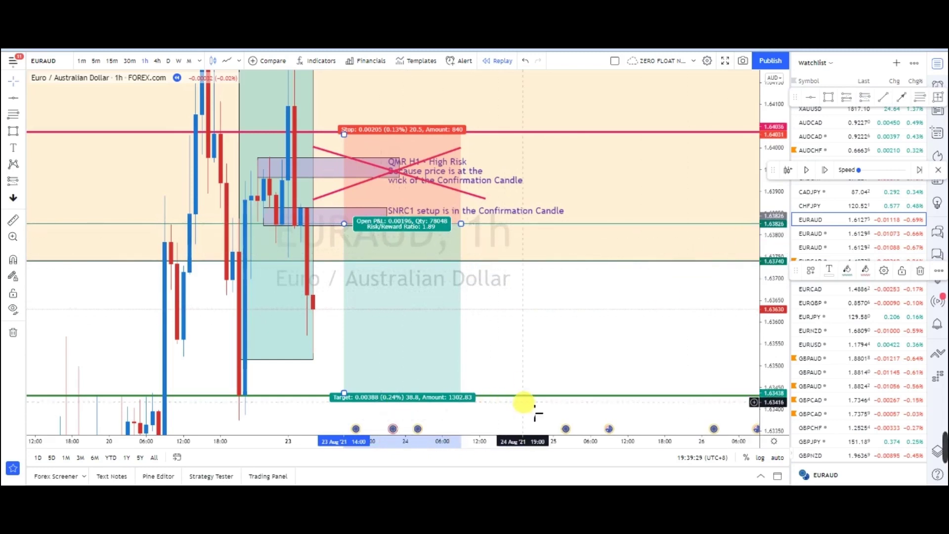
# Switch the EURAUD chart to the daily timeframe and reset its price scale to automatic fitting.
pyautogui.click(168, 61)
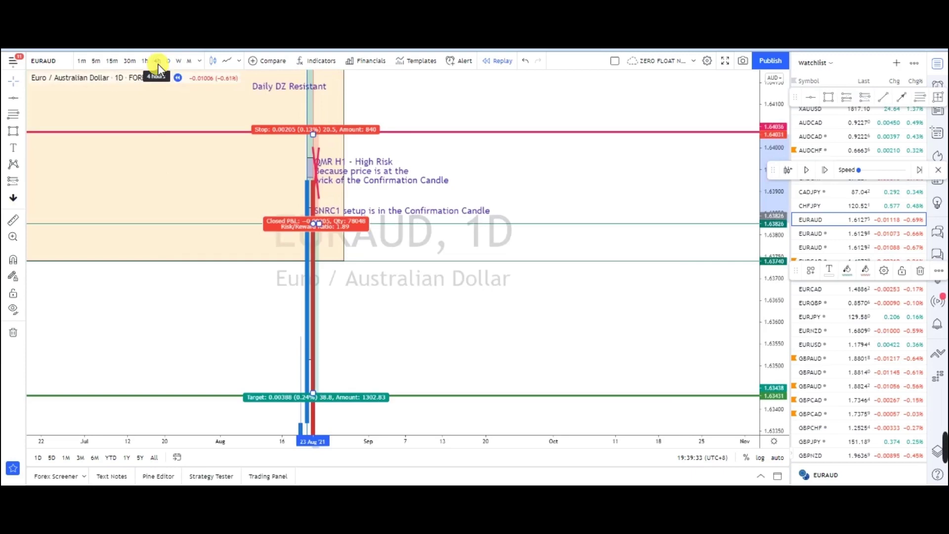
pyautogui.doubleClick(772, 317)
pyautogui.scroll(7, 498, 292)
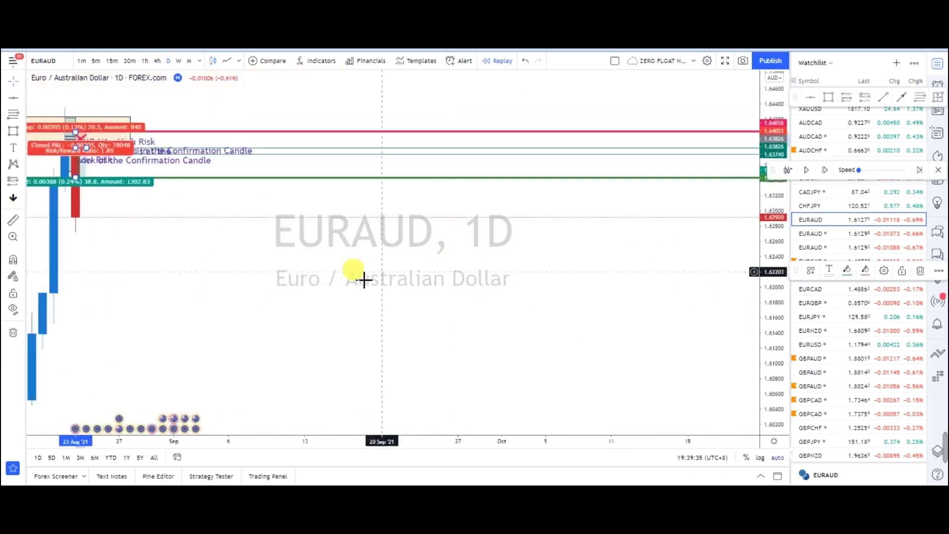
pyautogui.moveTo(362, 278); pyautogui.dragTo(565, 306)
pyautogui.moveTo(385, 289); pyautogui.dragTo(753, 307)
pyautogui.moveTo(454, 309); pyautogui.dragTo(333, 267)
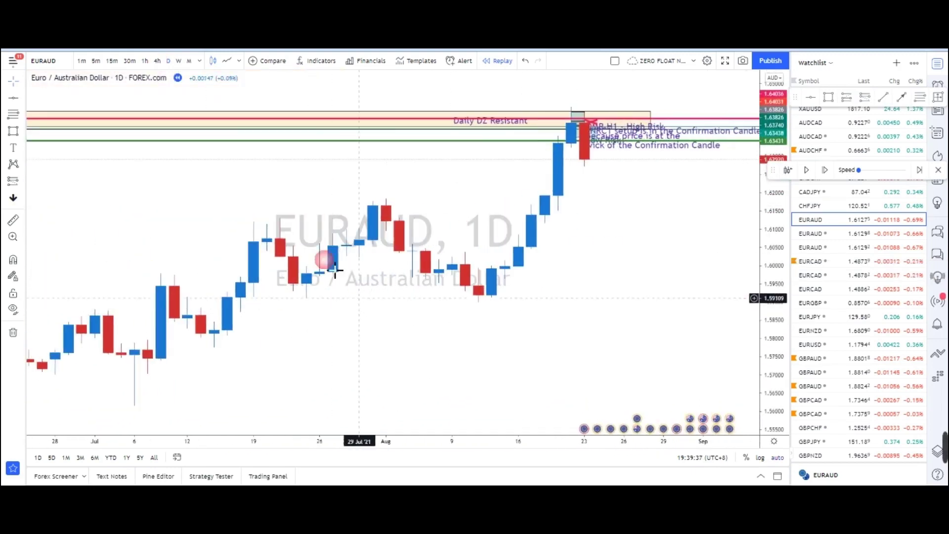
# Draw a green horizontal line at about 1.61667 along the early-August swing high on the daily chart.
pyautogui.scroll(-3, 685, 251)
pyautogui.moveTo(606, 267); pyautogui.dragTo(333, 292)
pyautogui.scroll(-4, 484, 270)
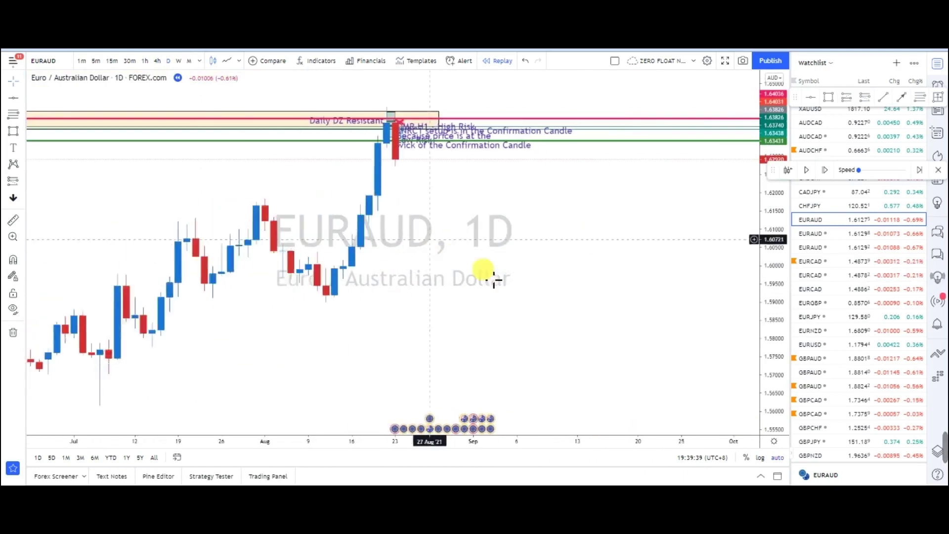
pyautogui.scroll(-3, 574, 246)
pyautogui.moveTo(403, 293); pyautogui.dragTo(231, 338)
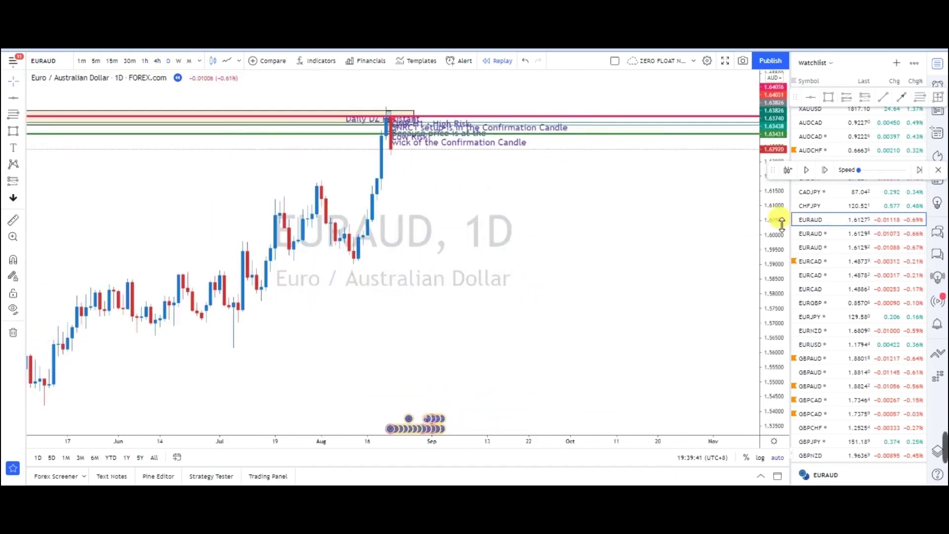
pyautogui.moveTo(782, 221); pyautogui.dragTo(786, 273)
pyautogui.moveTo(674, 257); pyautogui.dragTo(674, 332)
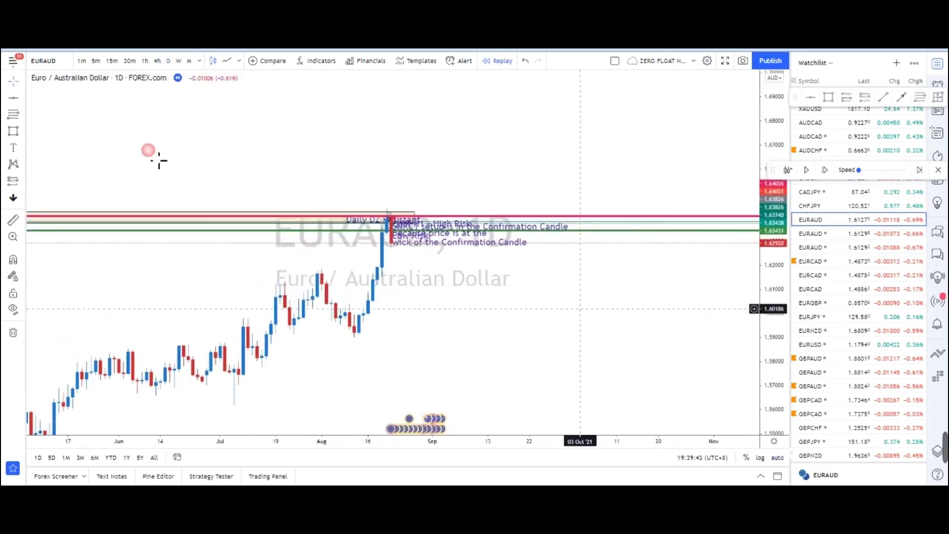
pyautogui.scroll(-2, 573, 287)
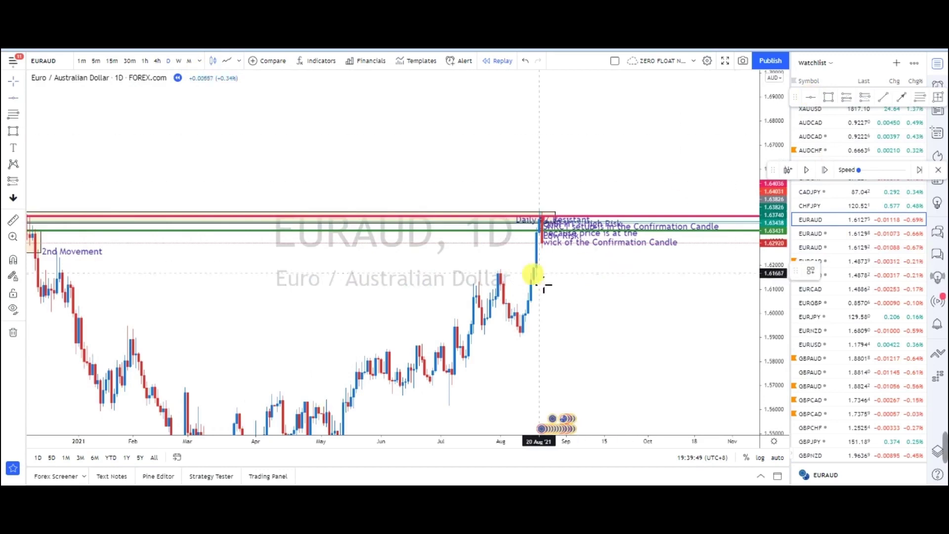
pyautogui.hotkey('alt', 'h')
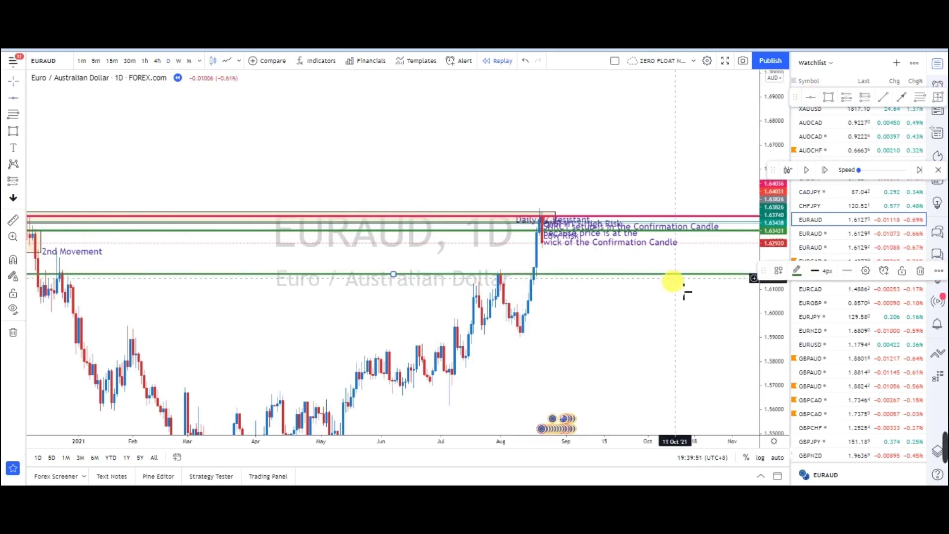
# Restyle the green horizontal line at the early-August swing high as a blue line 1 px thick.
pyautogui.moveTo(640, 300); pyautogui.dragTo(575, 301)
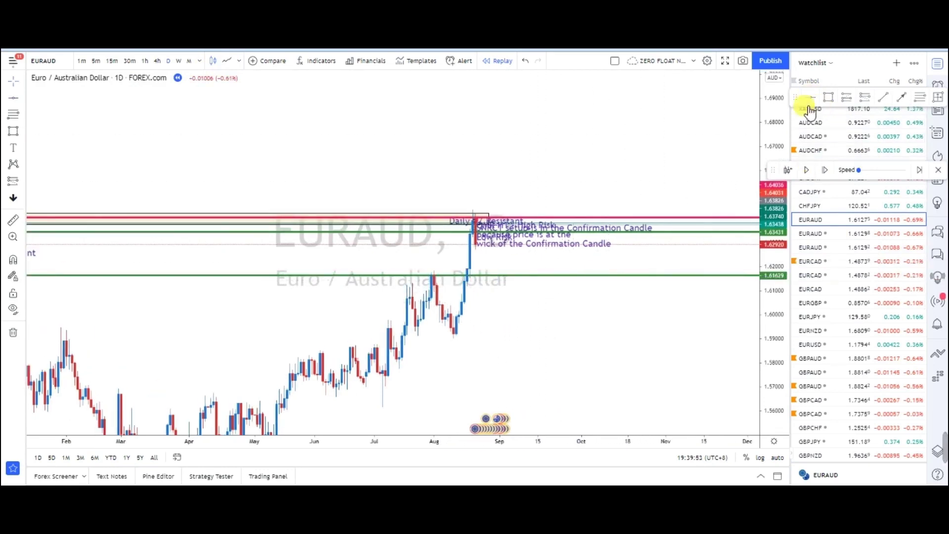
pyautogui.click(622, 281)
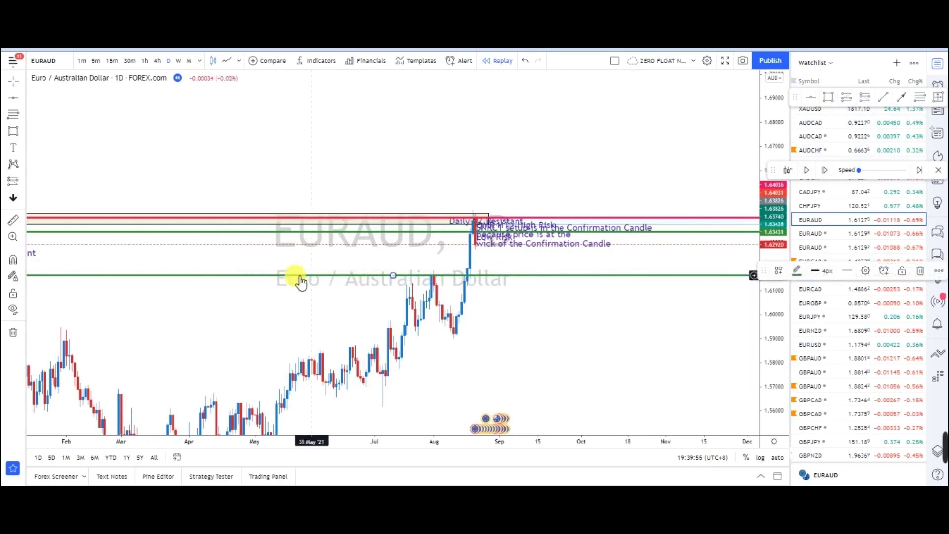
pyautogui.click(794, 269)
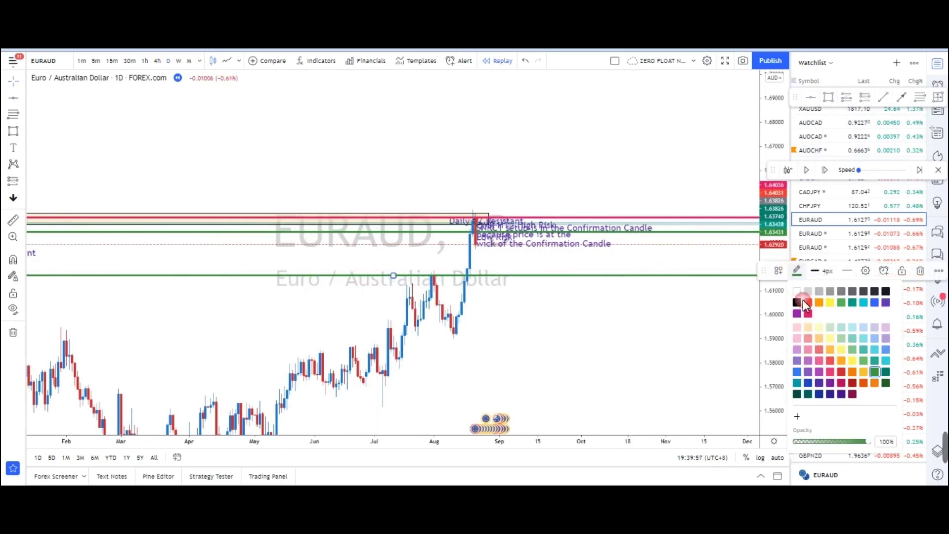
pyautogui.click(877, 303)
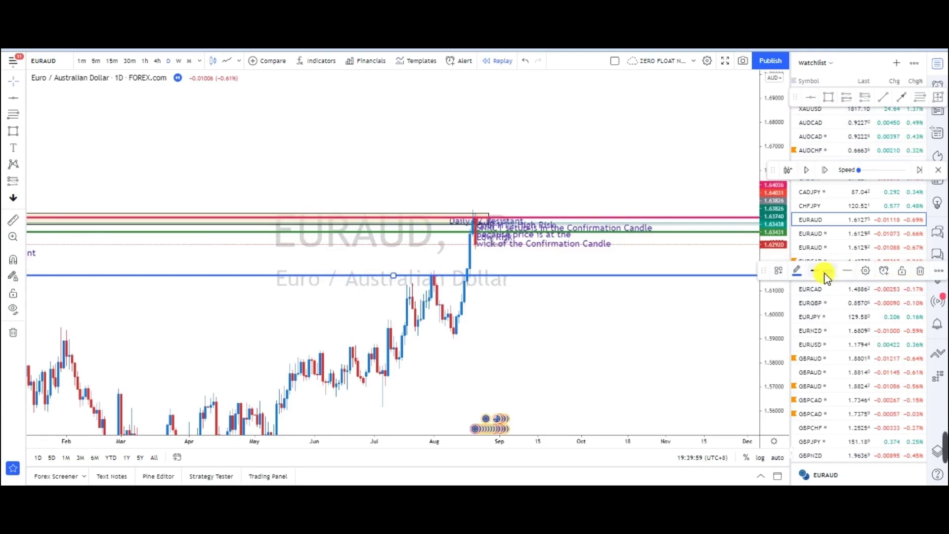
pyautogui.click(820, 304)
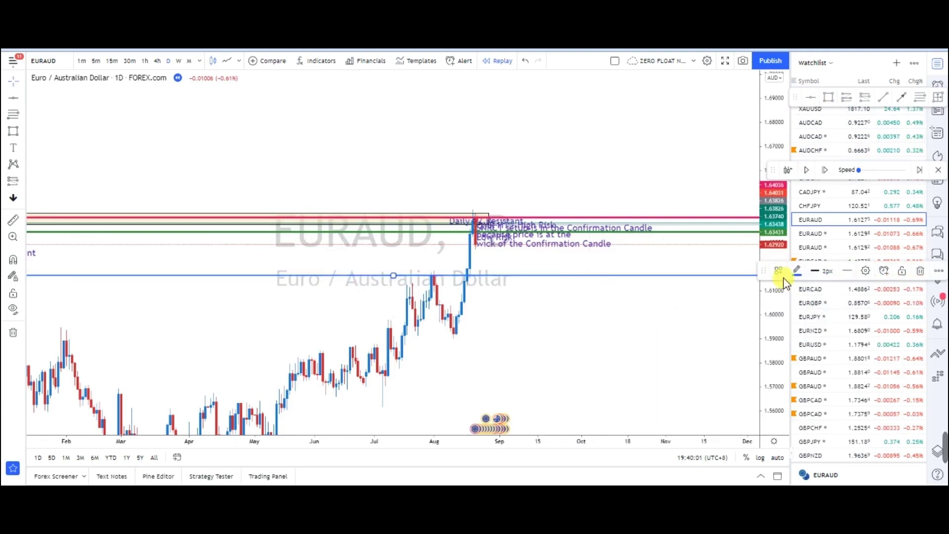
pyautogui.click(798, 271)
pyautogui.click(827, 271)
pyautogui.click(820, 295)
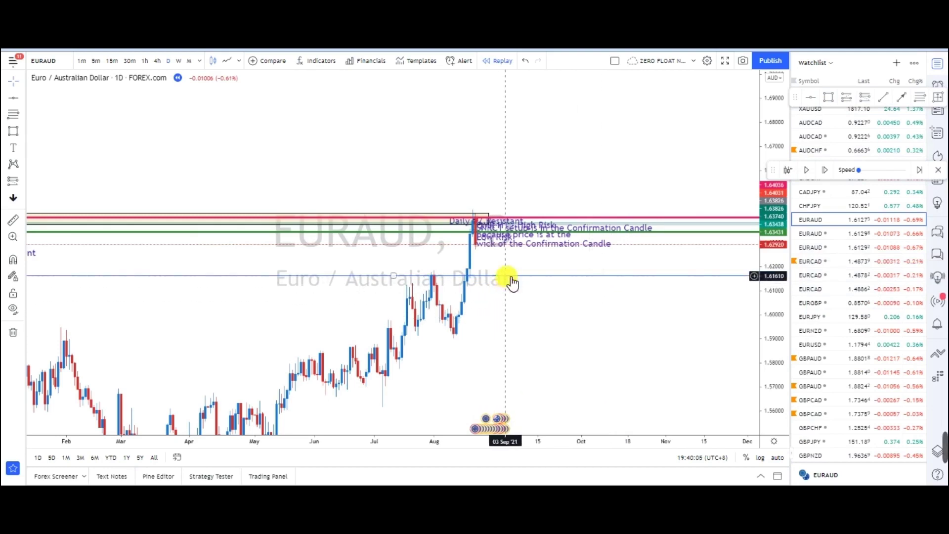
# Raise the blue horizontal line to about 1.61900, just above the early-August swing high.
pyautogui.moveTo(509, 275); pyautogui.dragTo(523, 282)
pyautogui.moveTo(518, 328); pyautogui.dragTo(663, 342)
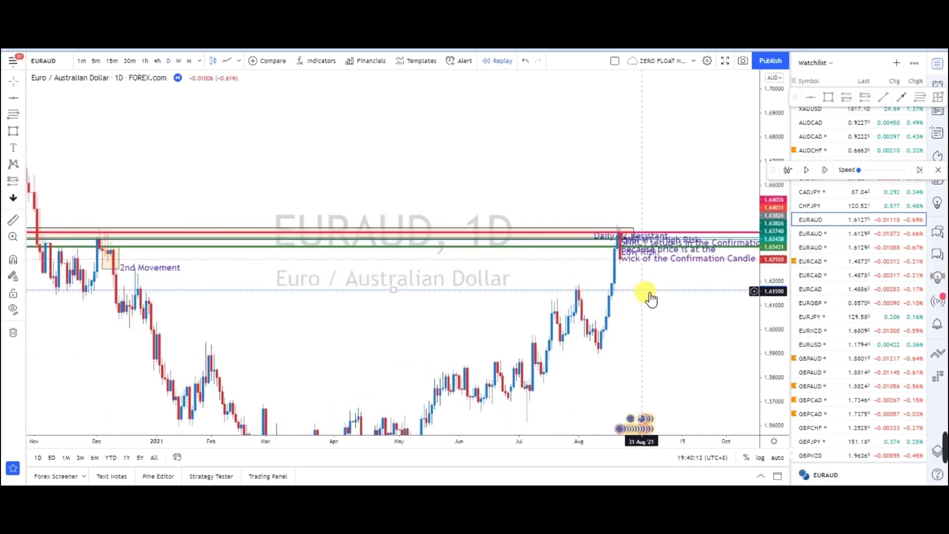
pyautogui.moveTo(717, 309); pyautogui.dragTo(687, 312)
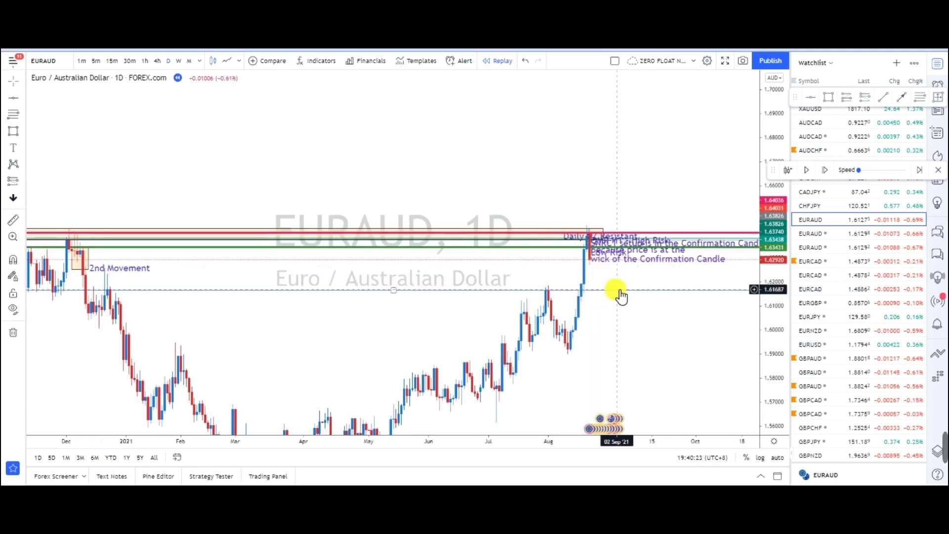
pyautogui.moveTo(609, 332); pyautogui.dragTo(567, 332)
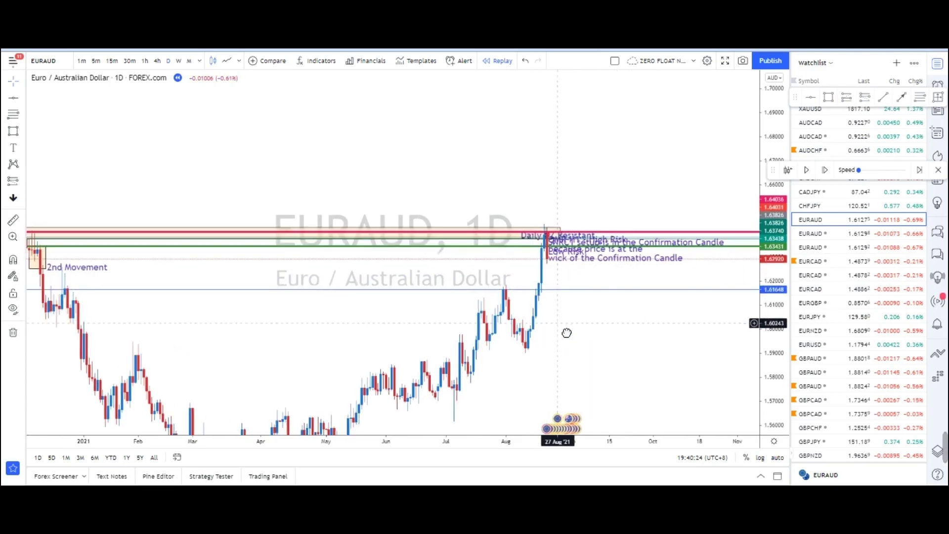
pyautogui.click(633, 295)
pyautogui.scroll(4, 611, 357)
pyautogui.moveTo(778, 344)
pyautogui.mouseDown()
pyautogui.moveTo(779, 212)
pyautogui.moveTo(778, 350)
pyautogui.mouseUp()
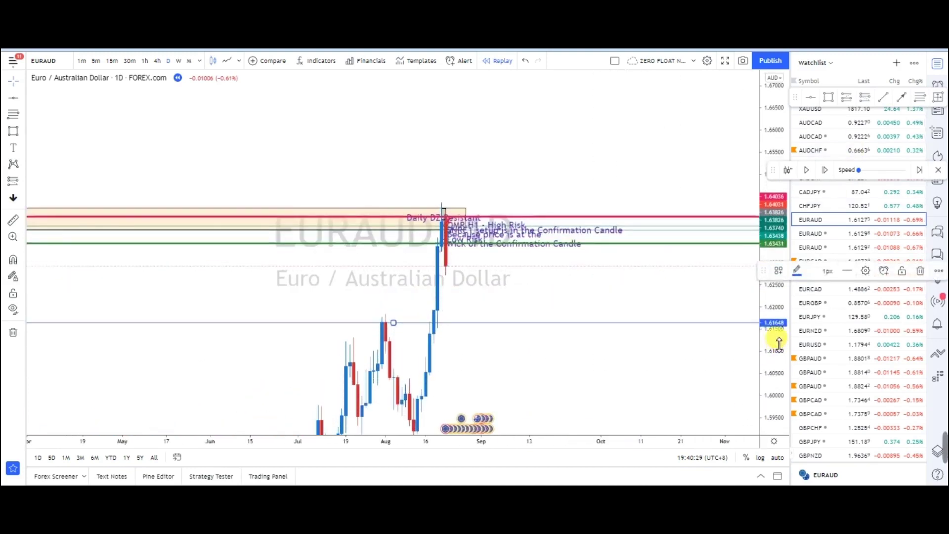
pyautogui.moveTo(608, 328); pyautogui.dragTo(632, 320)
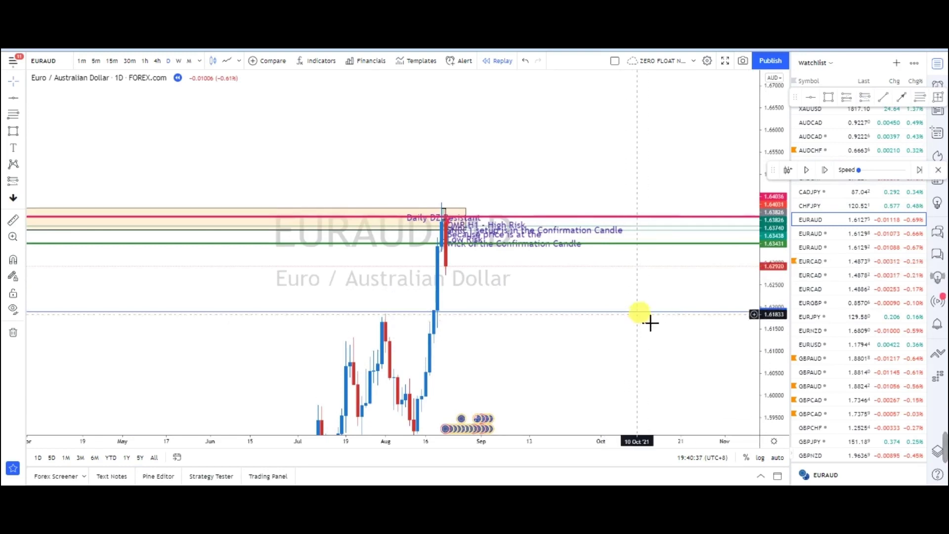
pyautogui.click(639, 312)
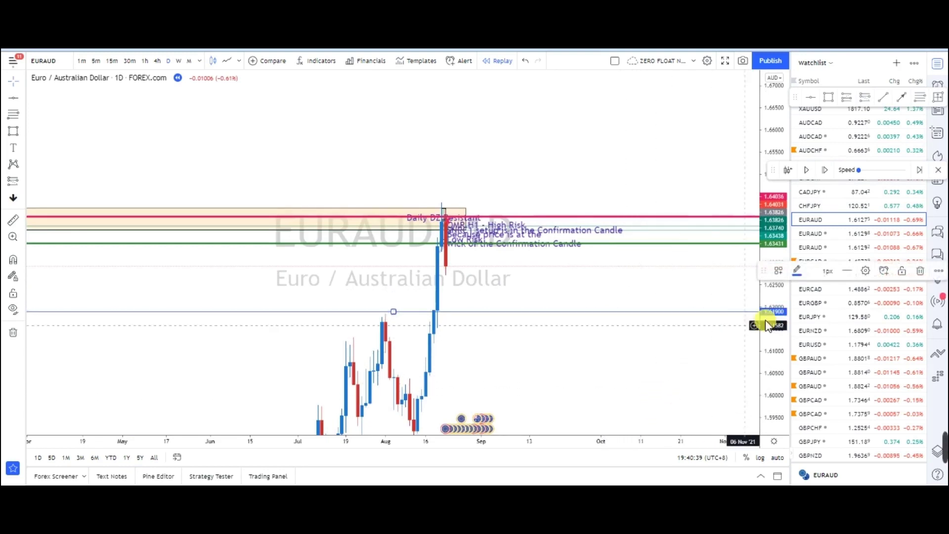
pyautogui.click(676, 362)
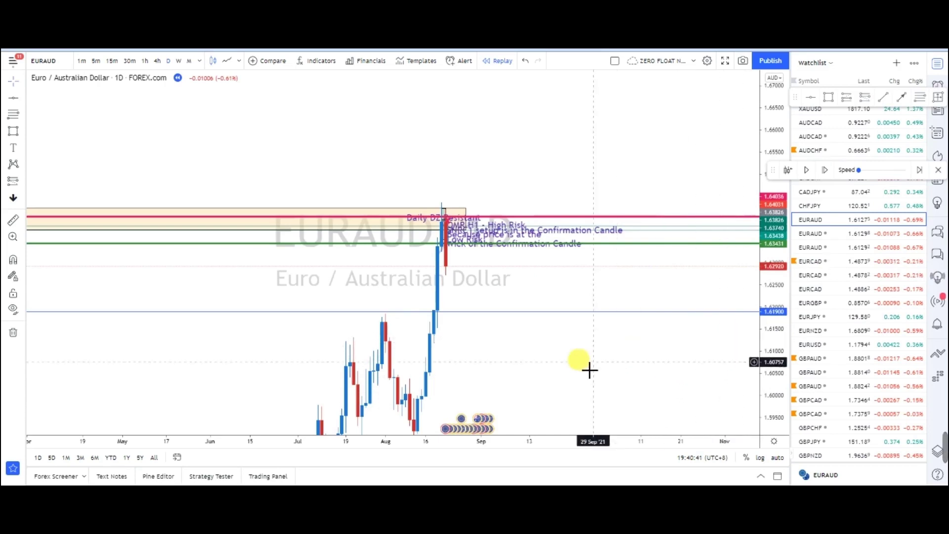
# Switch the EURAUD chart to the 1-hour timeframe and enlarge the price scale around the existing short position and the blue line.
pyautogui.scroll(3, 579, 352)
pyautogui.click(158, 63)
pyautogui.scroll(-8, 420, 302)
pyautogui.click(145, 61)
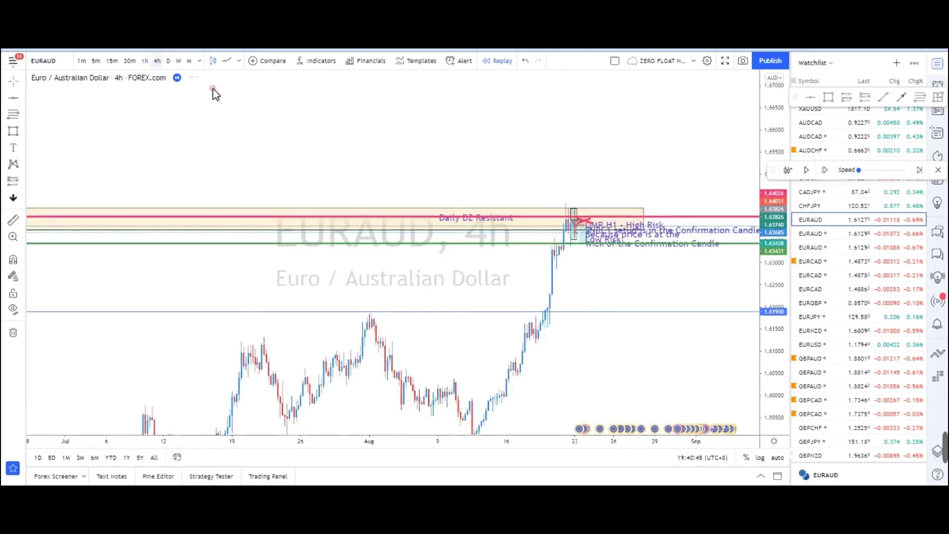
pyautogui.moveTo(733, 193); pyautogui.dragTo(562, 225)
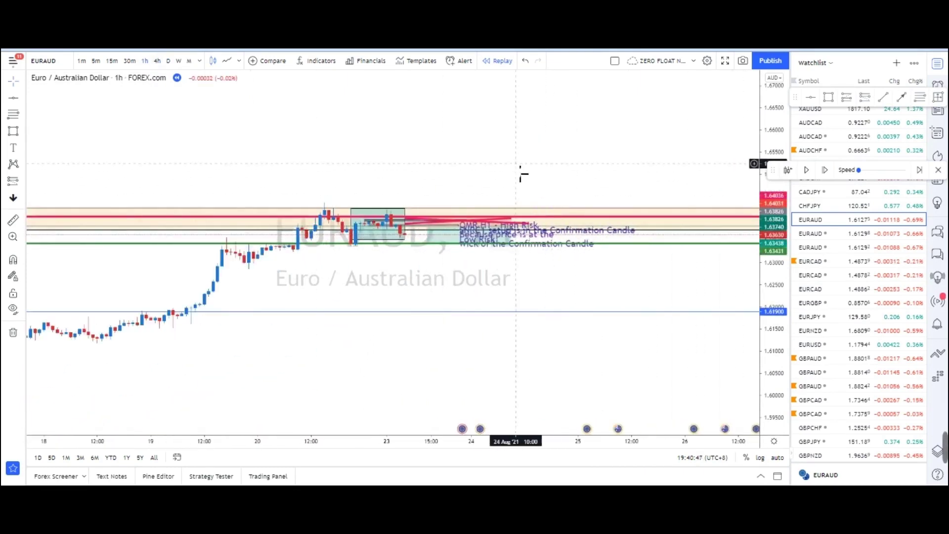
pyautogui.moveTo(509, 166); pyautogui.dragTo(501, 152)
pyautogui.moveTo(767, 360); pyautogui.dragTo(745, 86)
pyautogui.scroll(-2, 599, 233)
pyautogui.moveTo(600, 234)
pyautogui.mouseDown()
pyautogui.moveTo(678, 269)
pyautogui.moveTo(399, 266)
pyautogui.mouseUp()
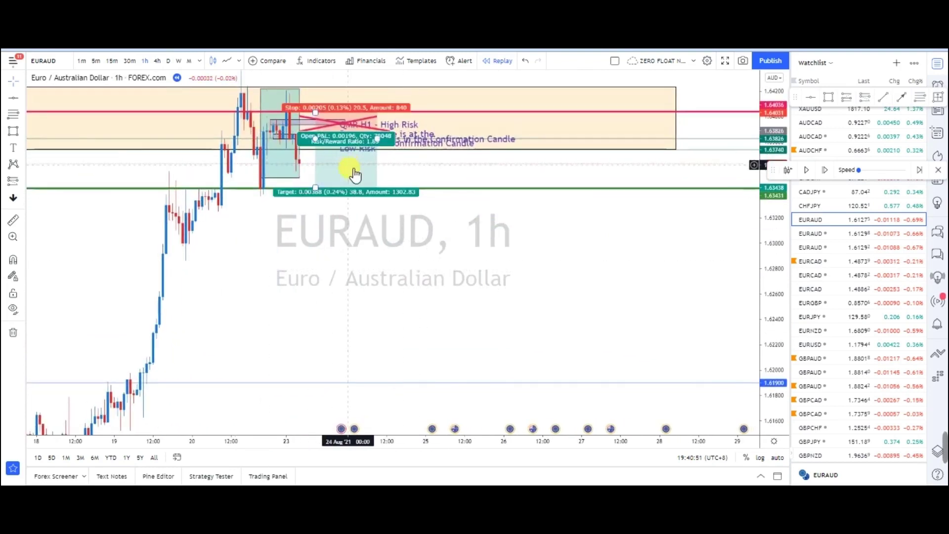
# Place a second short position beside the first, with entry at about 1.63830 and stop at about 1.64047.
pyautogui.click(22, 184)
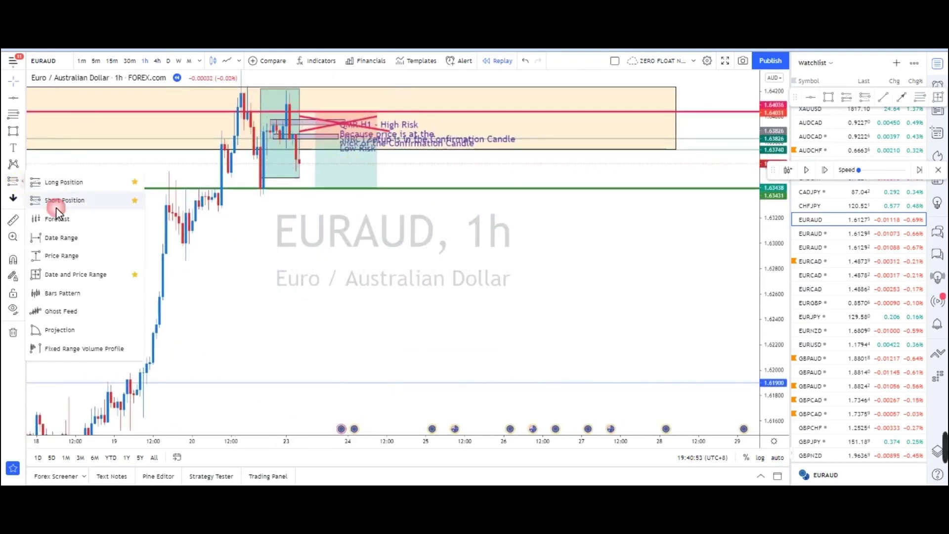
pyautogui.click(66, 200)
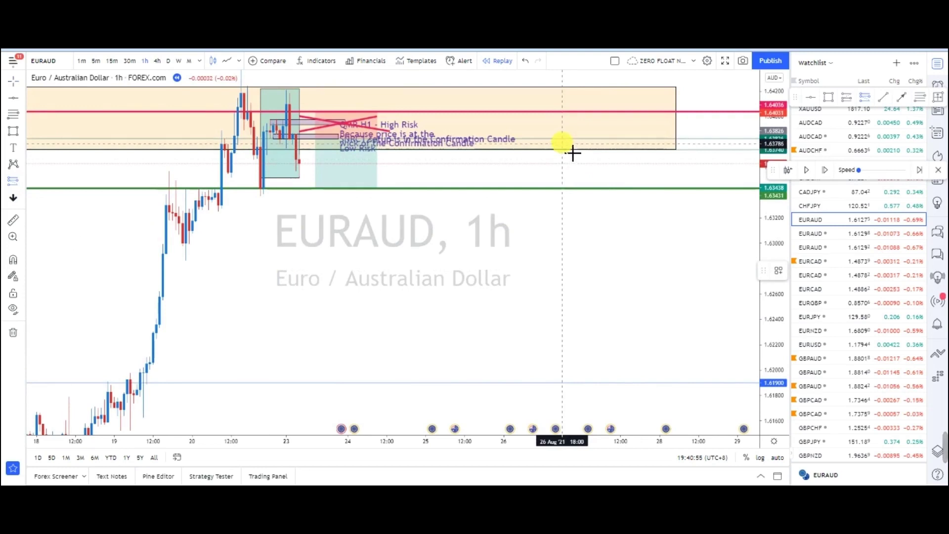
pyautogui.click(555, 139)
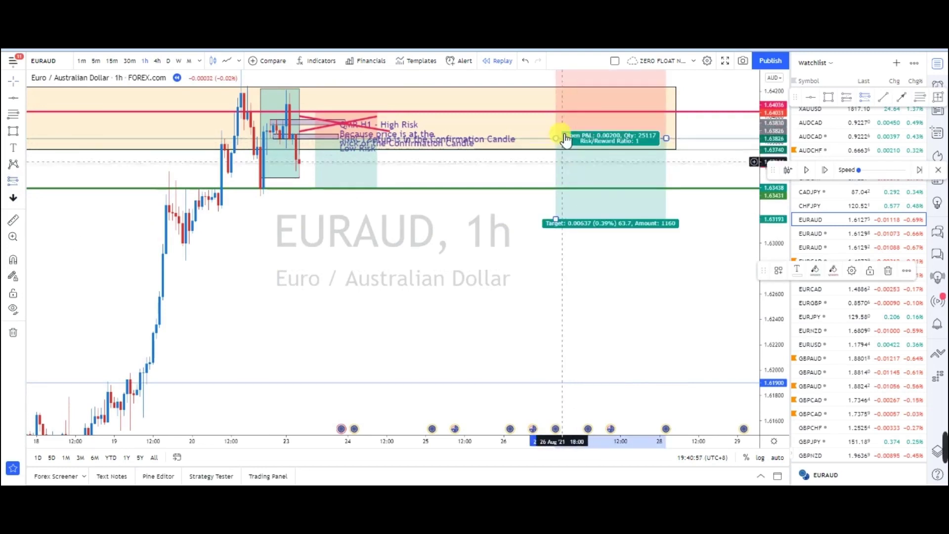
pyautogui.moveTo(779, 271); pyautogui.dragTo(779, 289)
pyautogui.moveTo(558, 82); pyautogui.dragTo(558, 129)
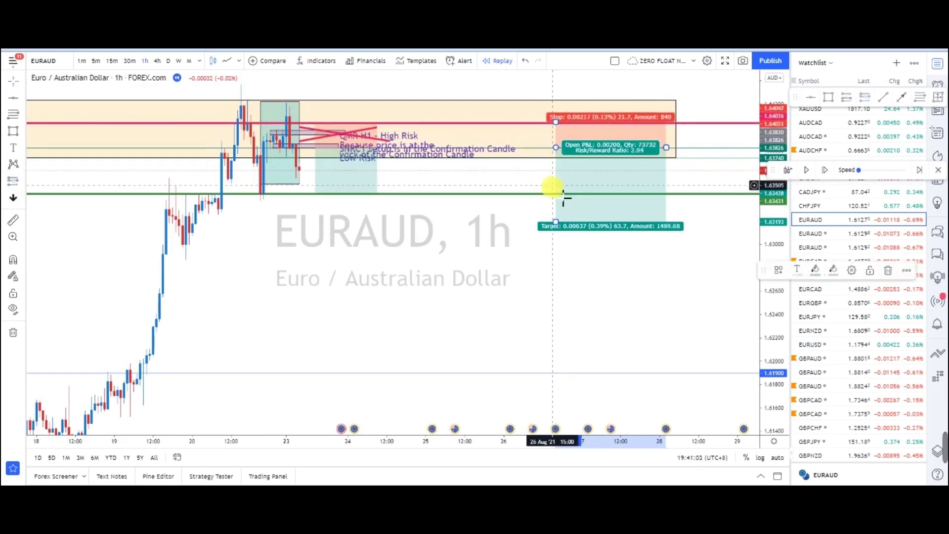
# Lower the second short position's target to about 1.61910, at the blue horizontal line.
pyautogui.moveTo(557, 228); pyautogui.dragTo(543, 380)
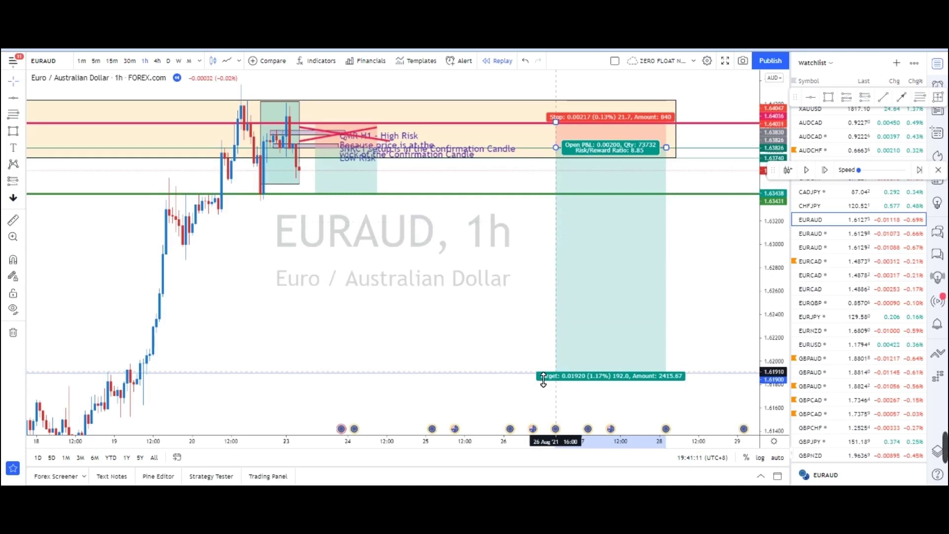
pyautogui.moveTo(544, 379); pyautogui.dragTo(544, 379)
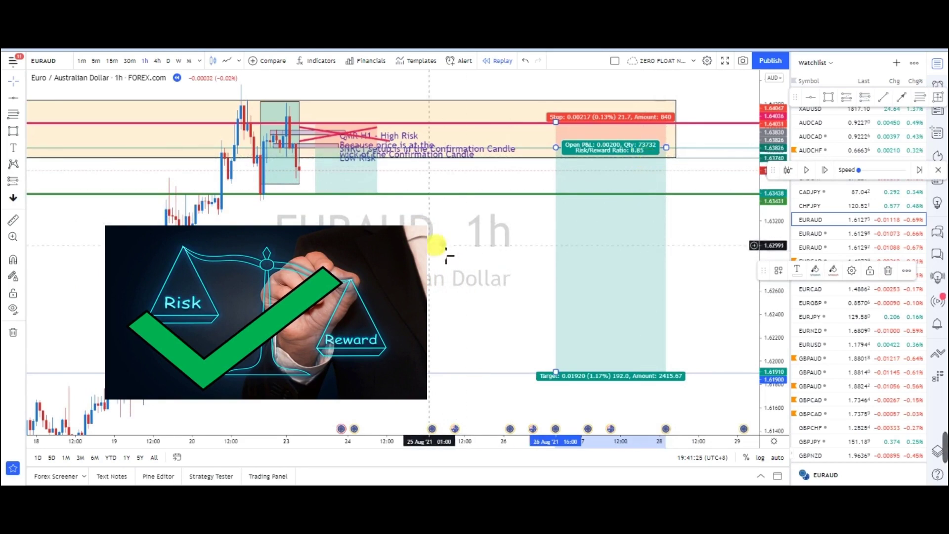
pyautogui.moveTo(352, 255); pyautogui.dragTo(380, 258)
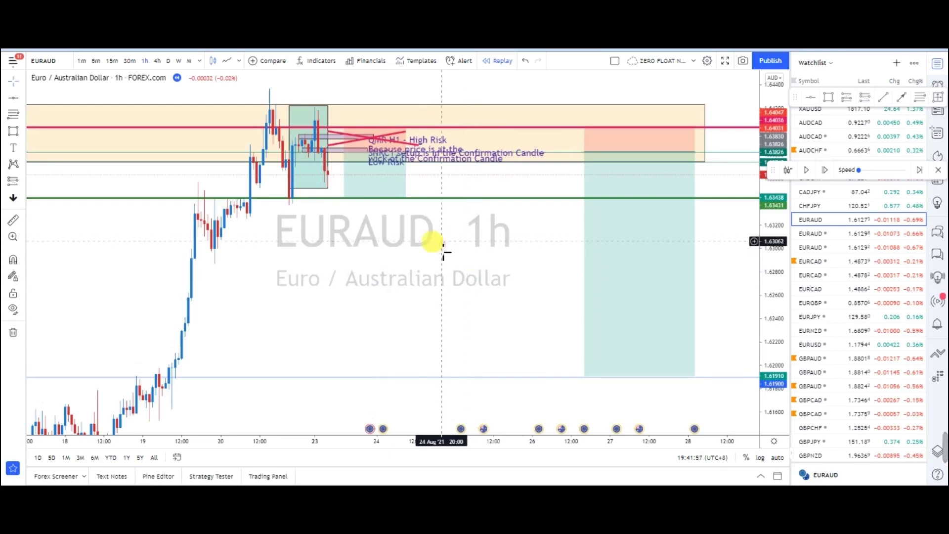
# Switch the EURAUD chart to the 4-hour timeframe and frame the candles around the green line.
pyautogui.moveTo(395, 261); pyautogui.dragTo(457, 270)
pyautogui.click(158, 60)
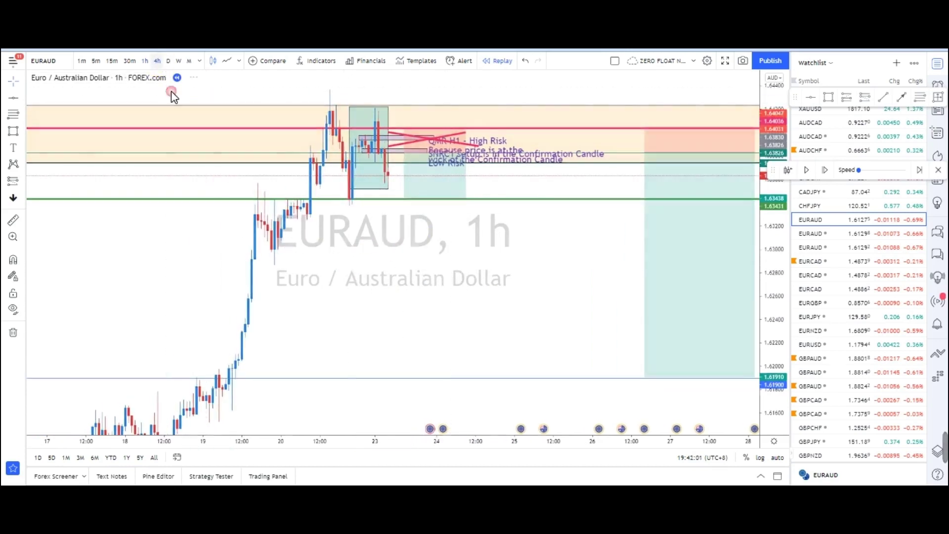
pyautogui.scroll(4, 237, 273)
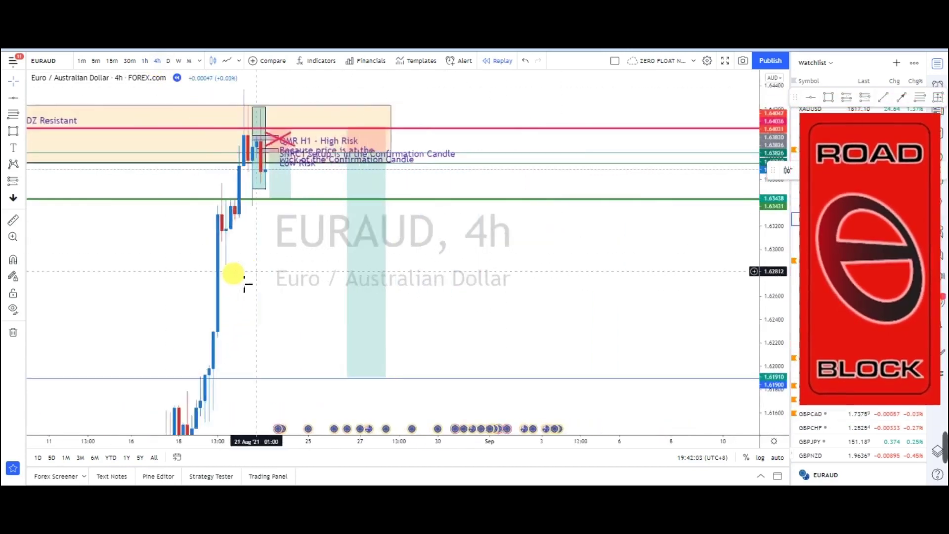
pyautogui.moveTo(140, 281); pyautogui.dragTo(422, 294)
pyautogui.scroll(5, 316, 281)
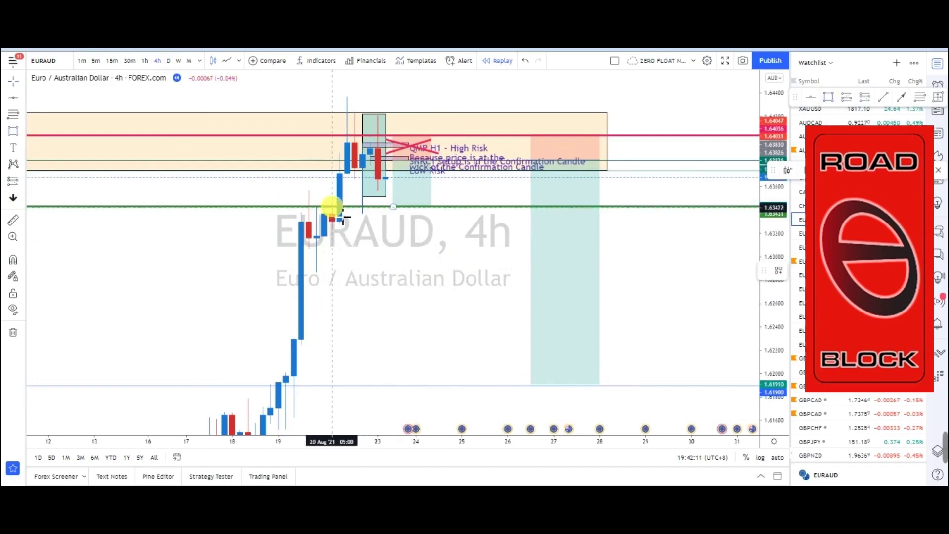
# Draw a rectangle below the green line from about 1.63434 to 1.63173, spanning 20 to 28 August, and colour it pink.
pyautogui.click(493, 232)
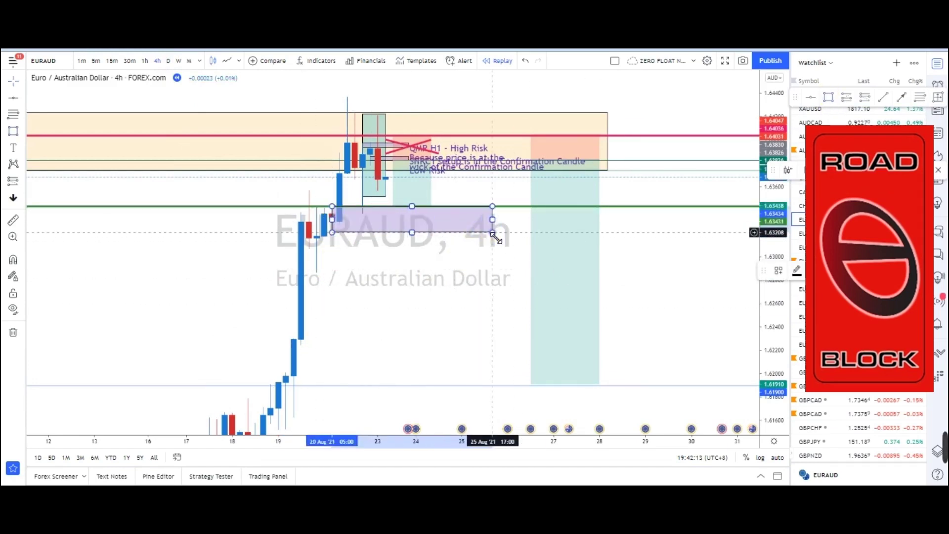
pyautogui.moveTo(492, 233); pyautogui.dragTo(616, 237)
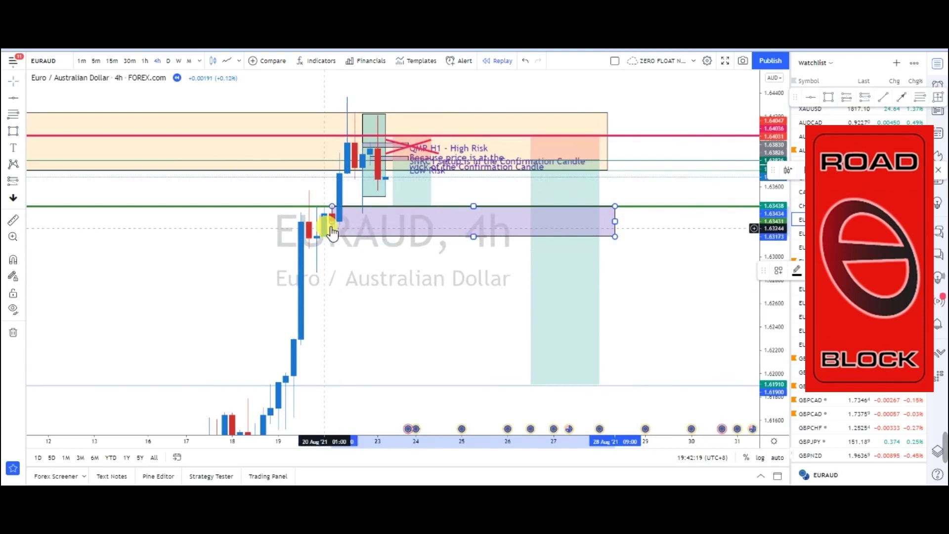
pyautogui.click(831, 98)
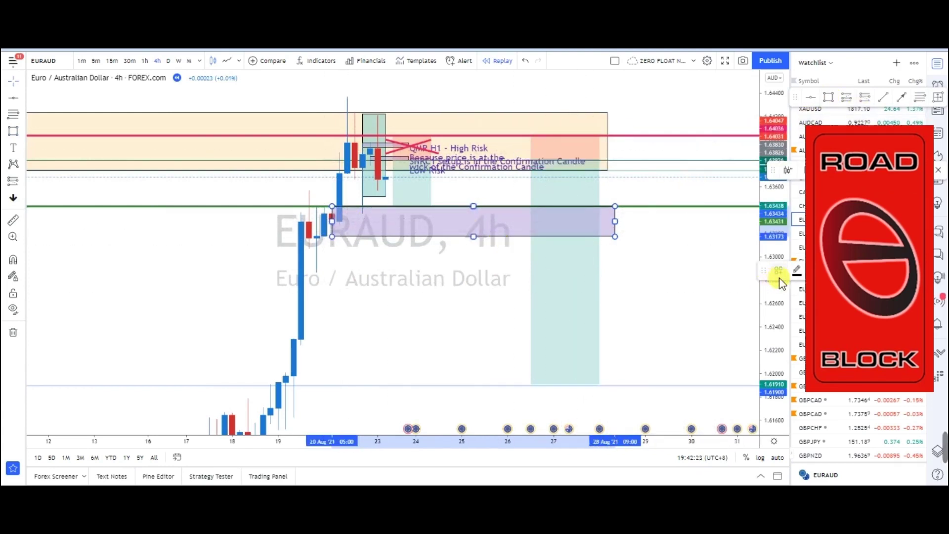
pyautogui.click(797, 270)
pyautogui.click(822, 313)
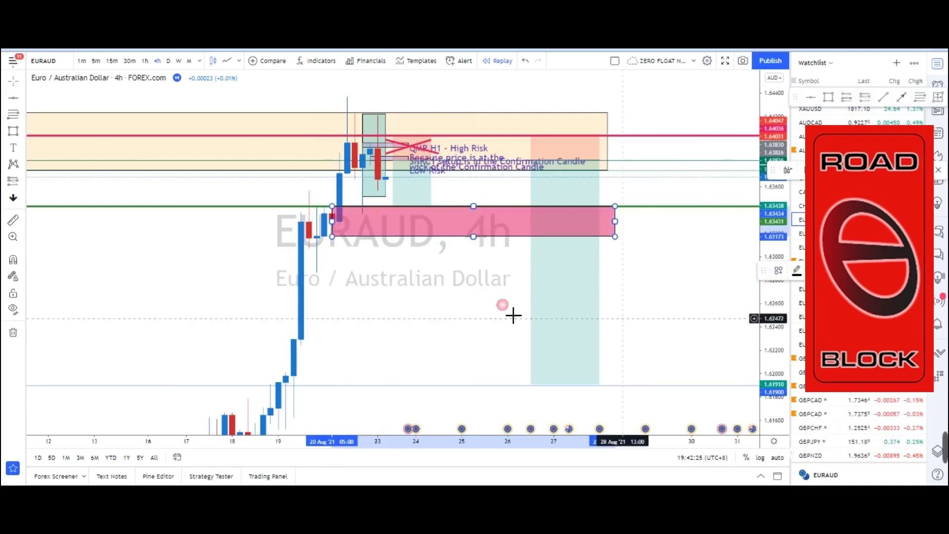
pyautogui.click(317, 270)
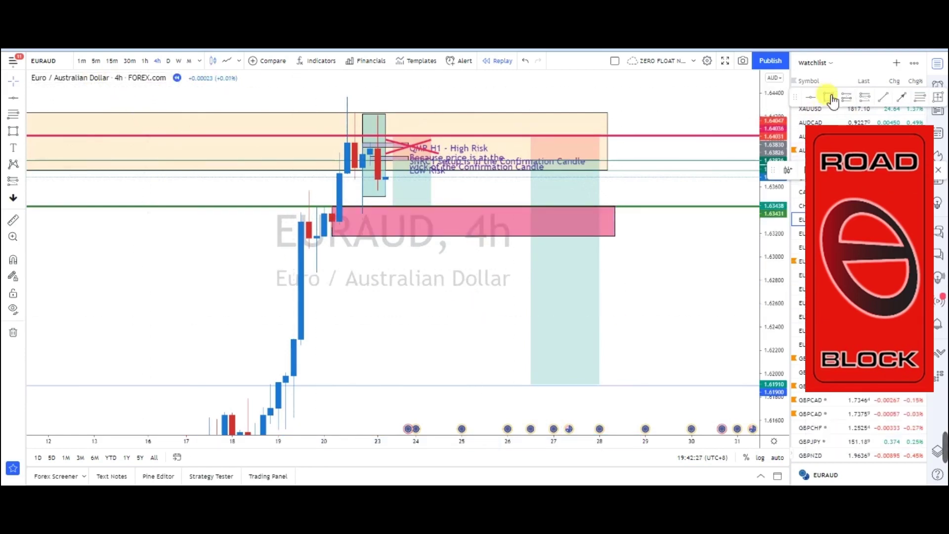
# Draw a second pink rectangle from about 1.63287 to 1.63050, spanning 19 to 29 August, and return to the 1-hour timeframe.
pyautogui.click(309, 223)
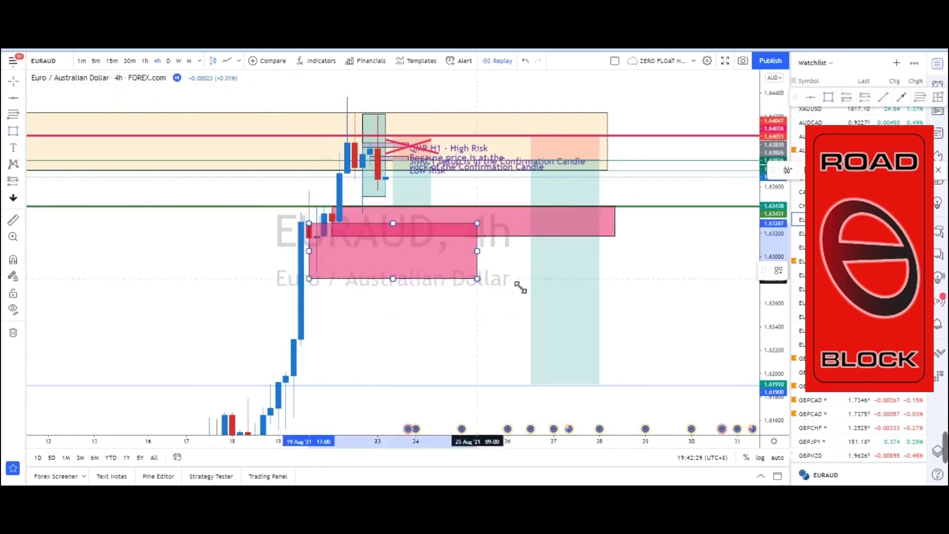
pyautogui.click(677, 252)
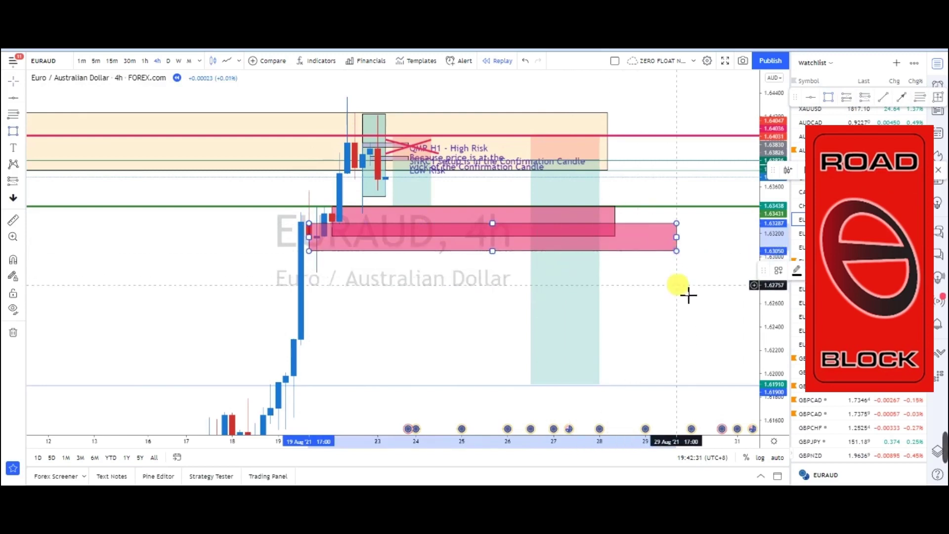
pyautogui.click(145, 61)
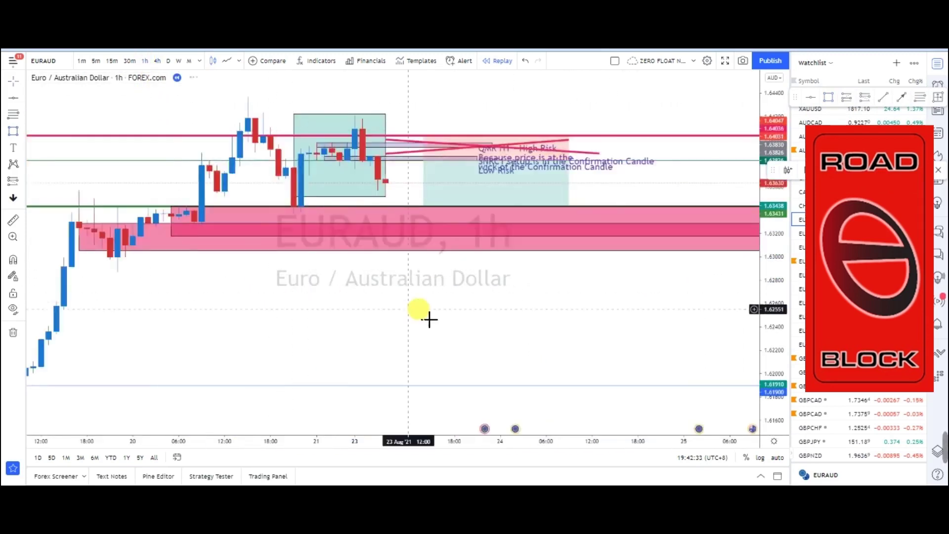
pyautogui.scroll(-3, 430, 320)
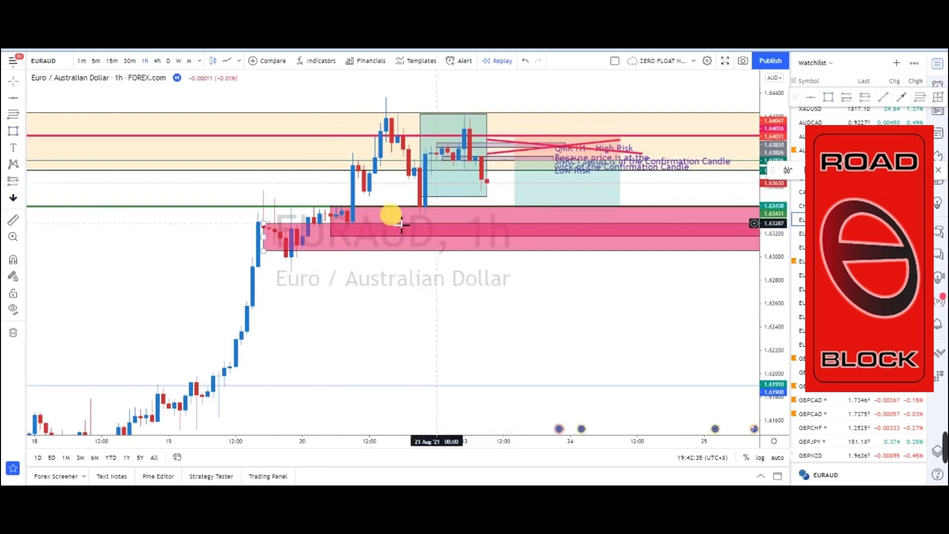
# Switch the chart to 30 minutes and draw a pink rectangle around the blue line, from about 1.62080 to 1.61600, starting on 19 August.
pyautogui.scroll(-4, 435, 308)
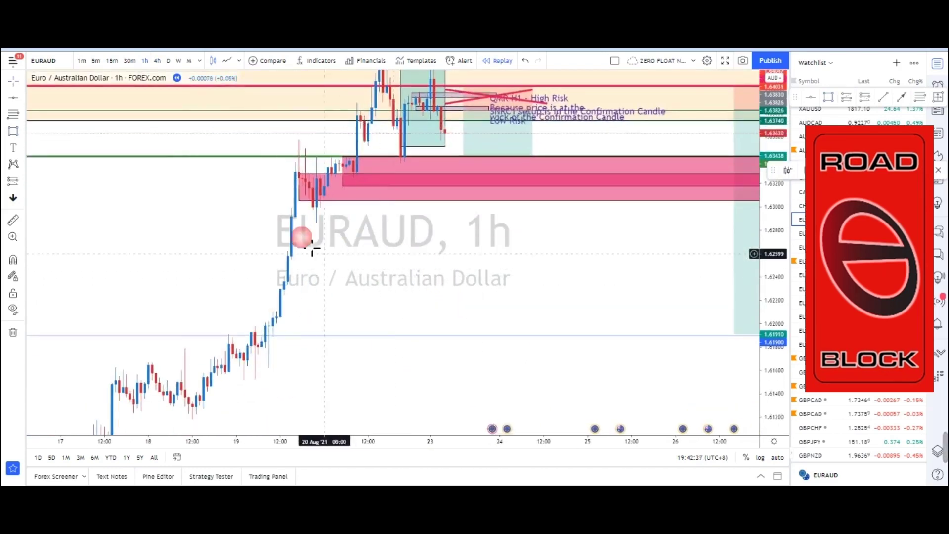
pyautogui.click(131, 61)
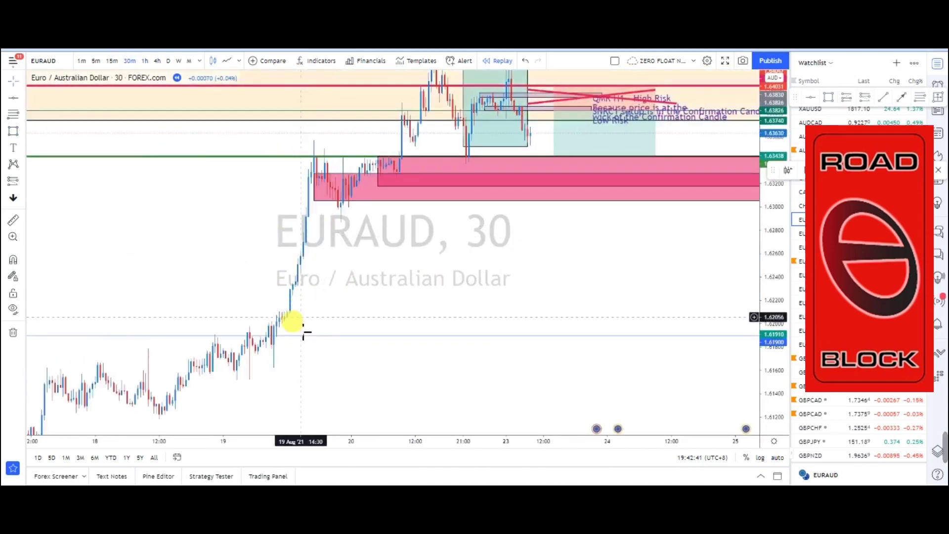
pyautogui.moveTo(577, 235); pyautogui.dragTo(523, 211)
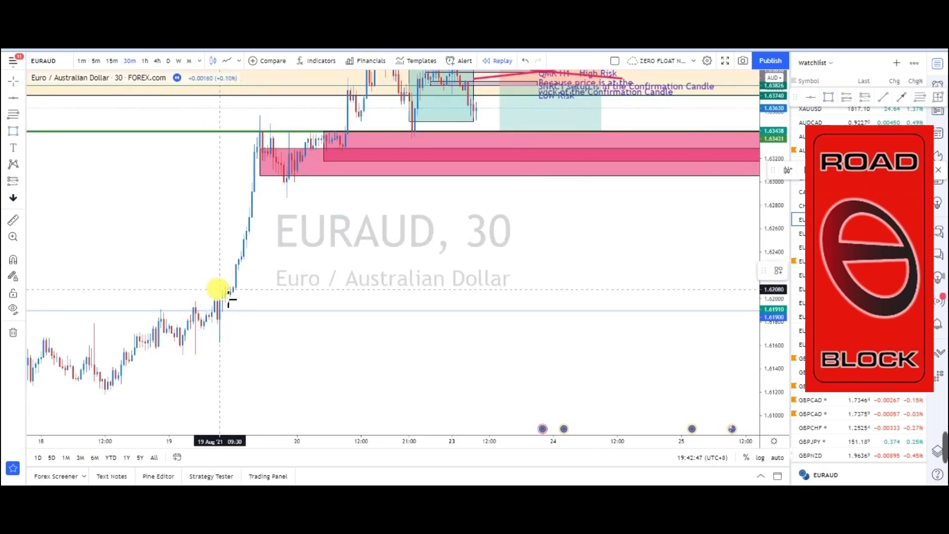
pyautogui.moveTo(198, 289); pyautogui.dragTo(738, 349)
pyautogui.moveTo(694, 394); pyautogui.dragTo(503, 393)
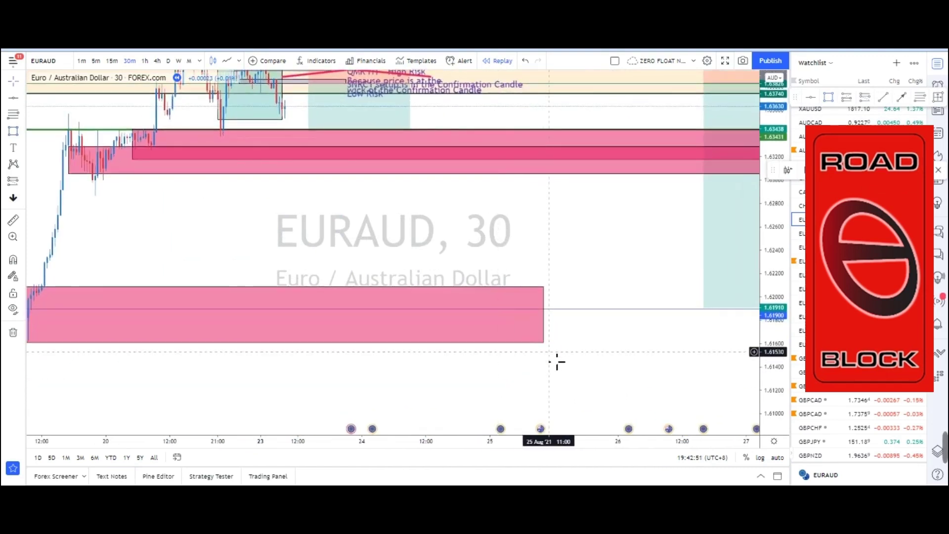
pyautogui.click(543, 344)
# Extend the lowest pink rectangle's right edge to about 30 August, with its lower edge at about 1.61630.
pyautogui.scroll(-3, 616, 368)
pyautogui.moveTo(684, 383); pyautogui.dragTo(285, 388)
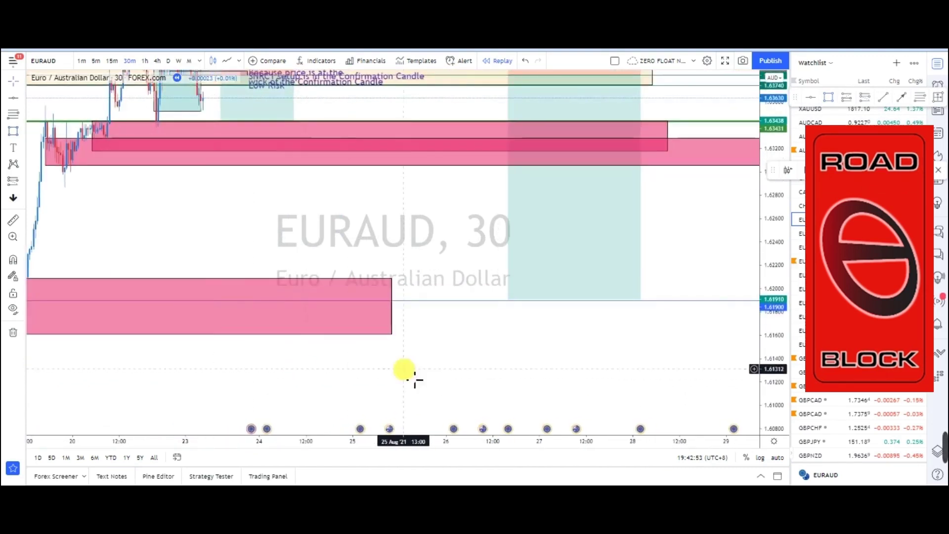
pyautogui.moveTo(423, 383); pyautogui.dragTo(213, 394)
pyautogui.moveTo(239, 340); pyautogui.dragTo(658, 339)
pyautogui.click(596, 369)
pyautogui.scroll(-5, 523, 378)
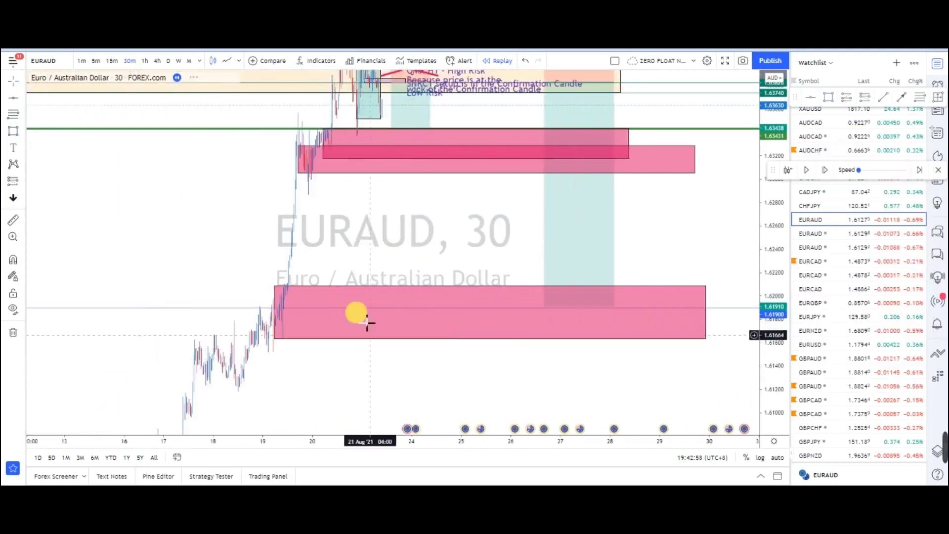
# Examine the three pink zones and the further-target short position on the 1-hour and 4-hour timeframes.
pyautogui.click(145, 60)
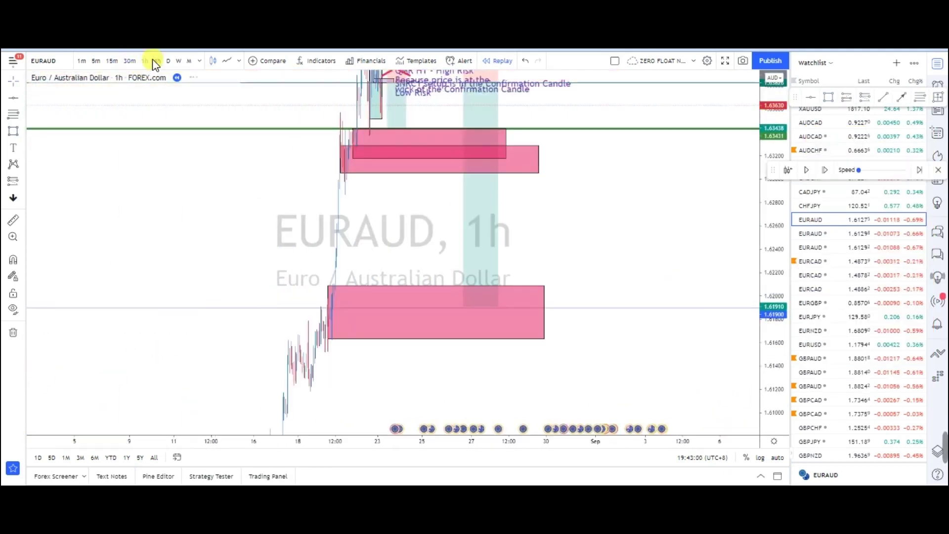
pyautogui.click(168, 60)
pyautogui.click(157, 60)
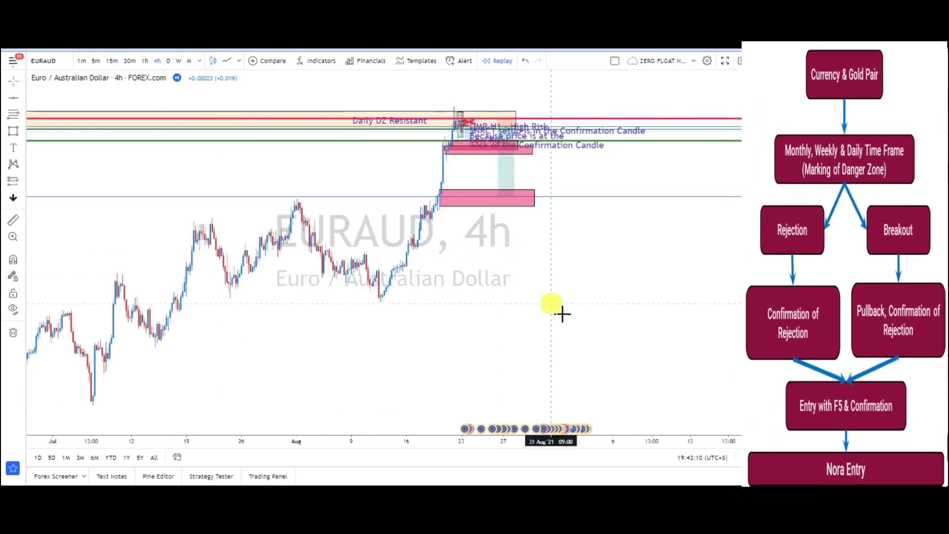
pyautogui.scroll(4, 510, 267)
pyautogui.click(144, 61)
pyautogui.click(308, 145)
pyautogui.click(318, 146)
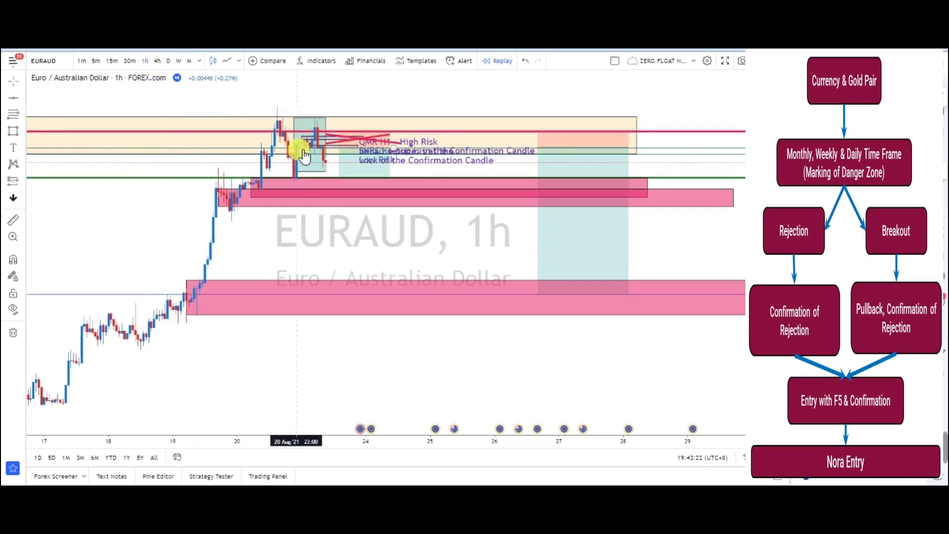
pyautogui.click(156, 61)
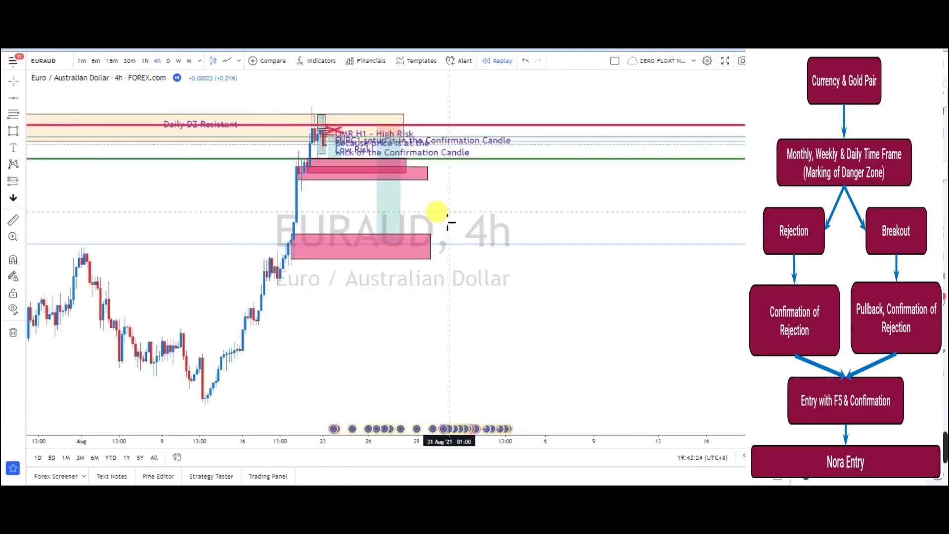
pyautogui.moveTo(743, 224); pyautogui.dragTo(767, 228)
pyautogui.moveTo(771, 317); pyautogui.dragTo(771, 207)
pyautogui.moveTo(600, 209); pyautogui.dragTo(677, 341)
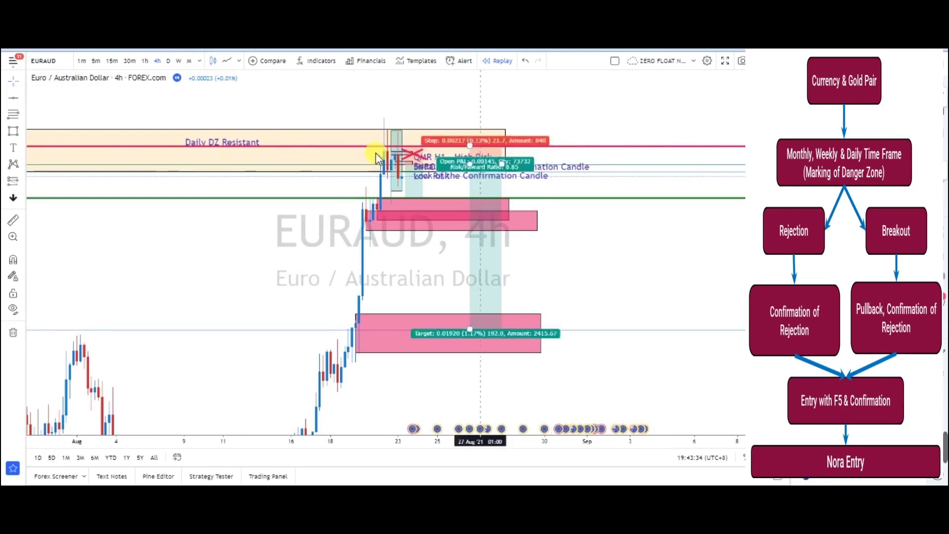
# Return to the 1-hour timeframe and review the risk/reward of the nearer-target short position.
pyautogui.click(145, 60)
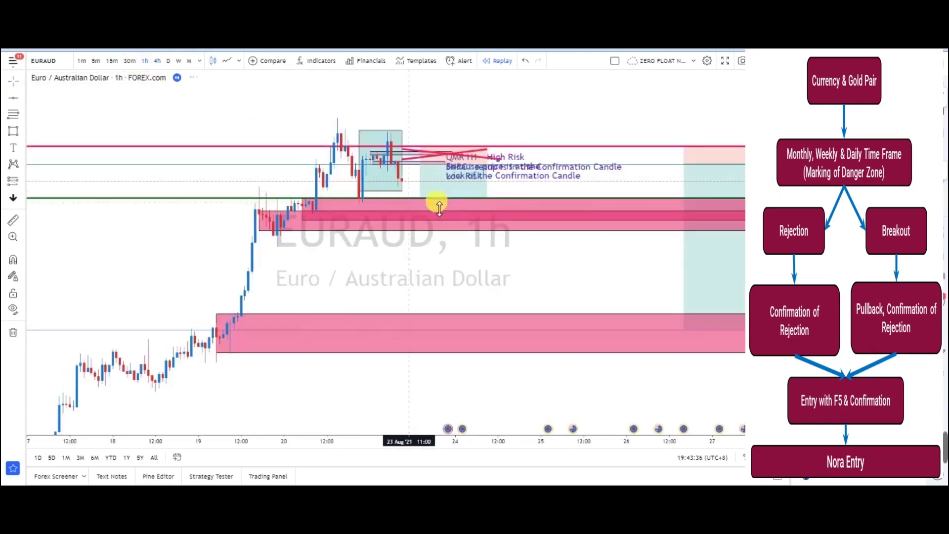
pyautogui.scroll(3, 490, 212)
pyautogui.moveTo(625, 297); pyautogui.dragTo(694, 385)
pyautogui.moveTo(768, 245); pyautogui.dragTo(769, 292)
pyautogui.moveTo(655, 314); pyautogui.dragTo(588, 315)
pyautogui.scroll(4, 586, 317)
pyautogui.moveTo(354, 381); pyautogui.dragTo(565, 378)
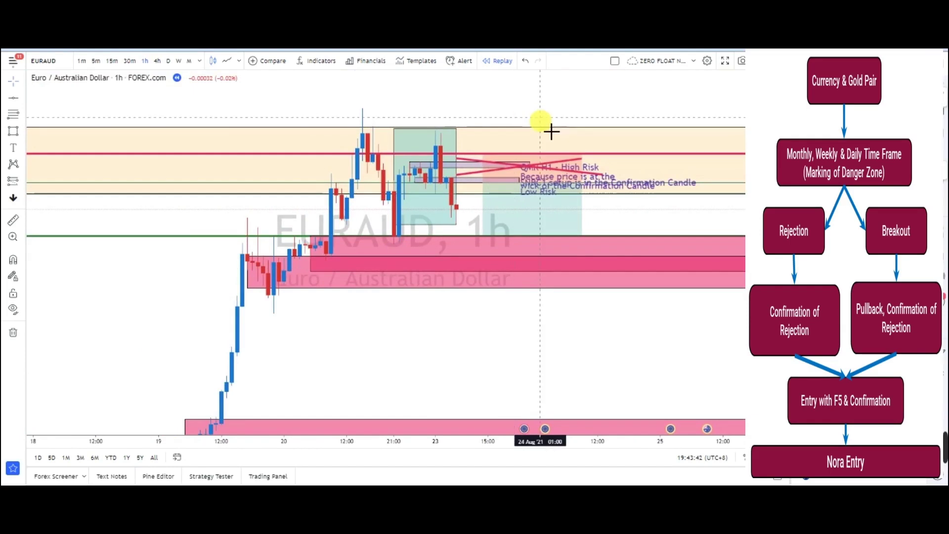
pyautogui.click(542, 181)
pyautogui.click(477, 190)
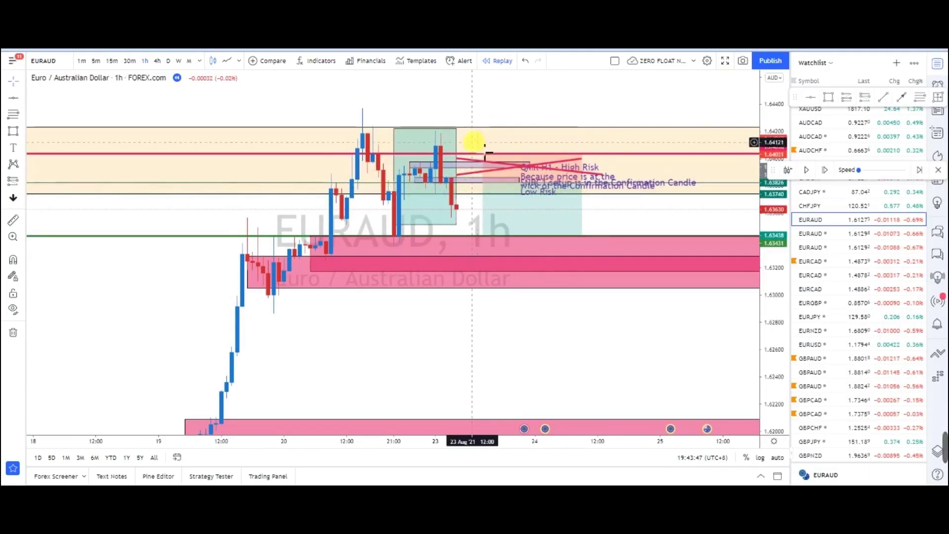
pyautogui.click(488, 177)
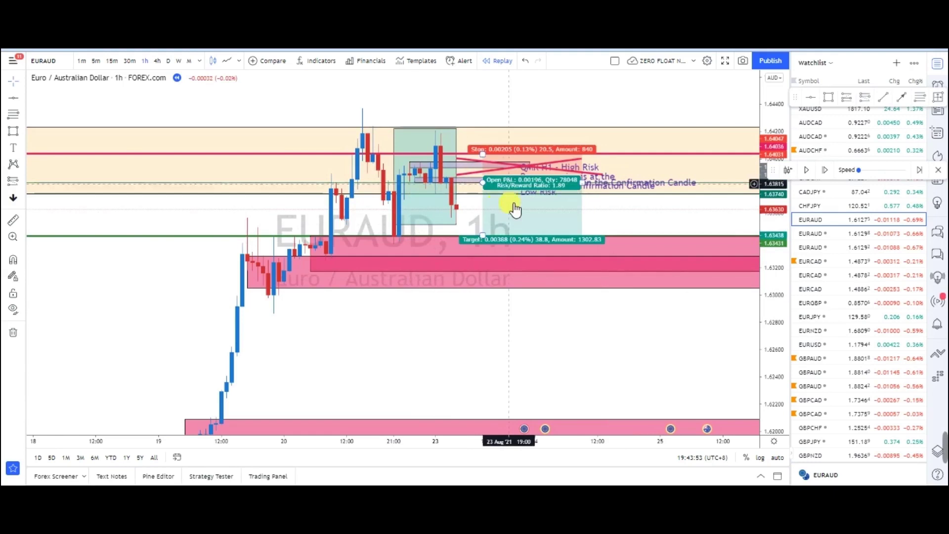
pyautogui.click(560, 302)
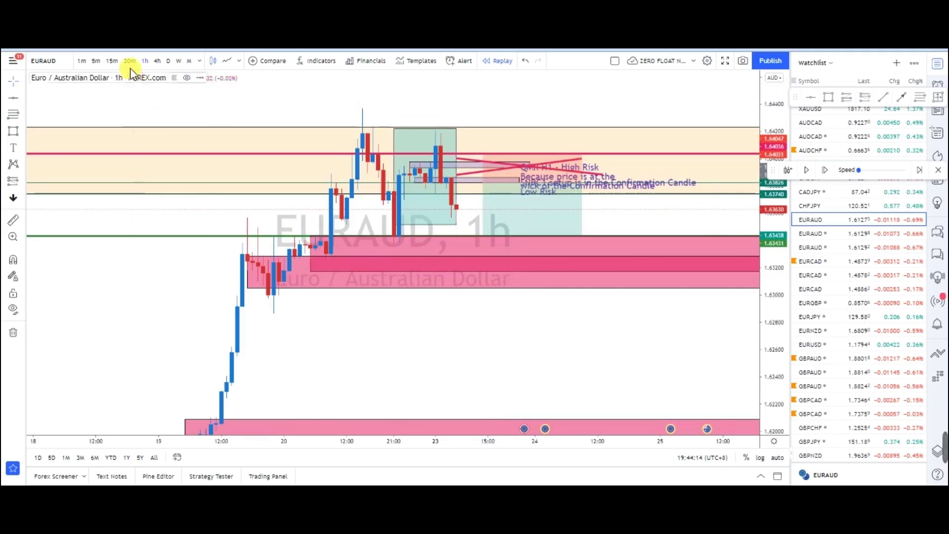
# Examine the purple zones on the 5-minute timeframe, and on the 1-minute timeframe place a horizontal line at about 1.63830 in the lower one.
pyautogui.click(97, 60)
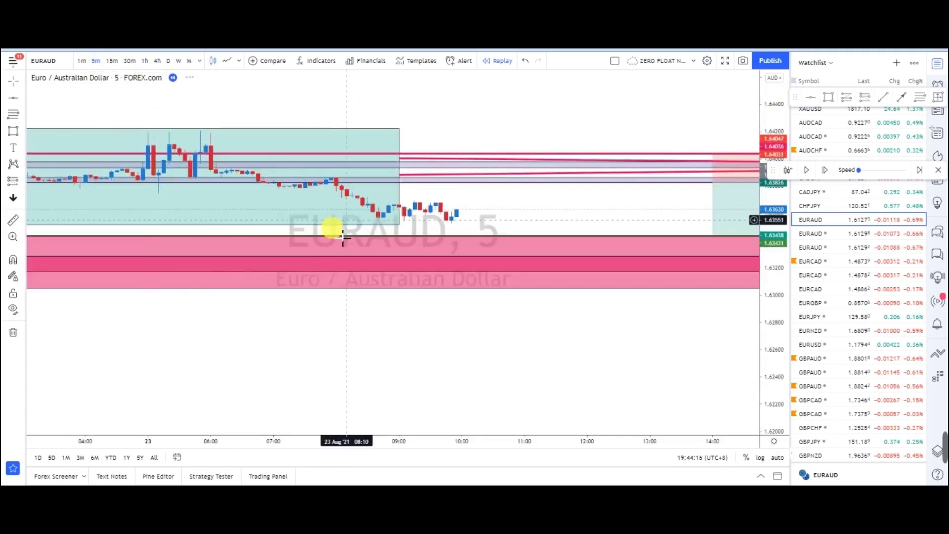
pyautogui.moveTo(578, 324); pyautogui.dragTo(483, 371)
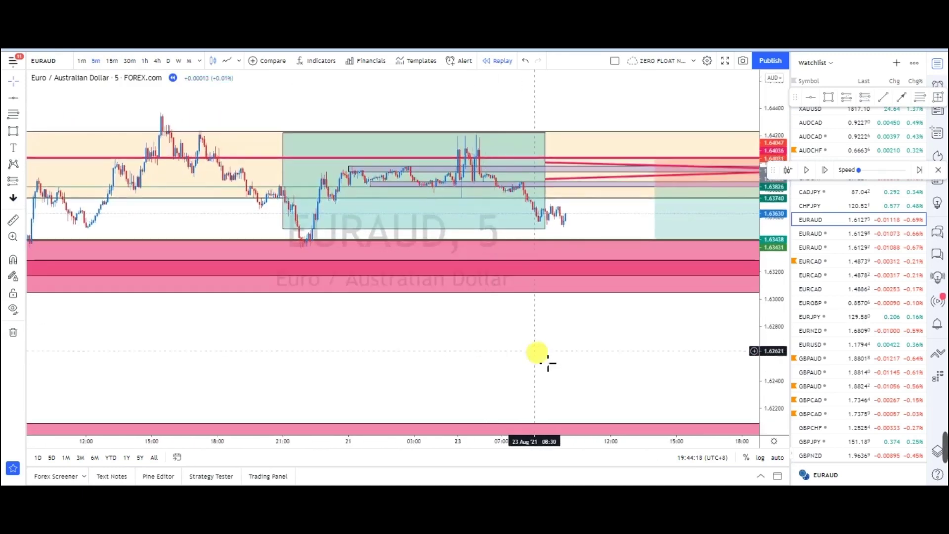
pyautogui.moveTo(762, 378); pyautogui.dragTo(762, 205)
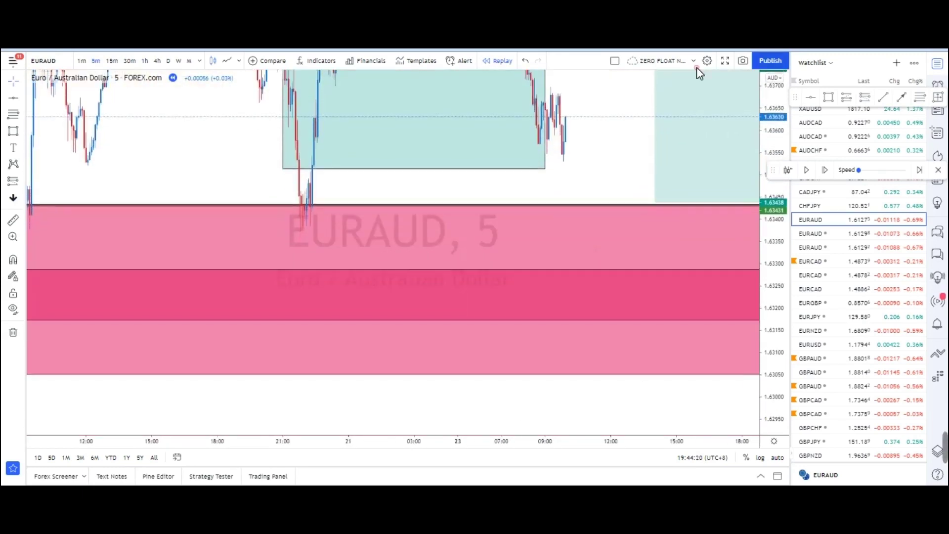
pyautogui.moveTo(636, 120); pyautogui.dragTo(657, 367)
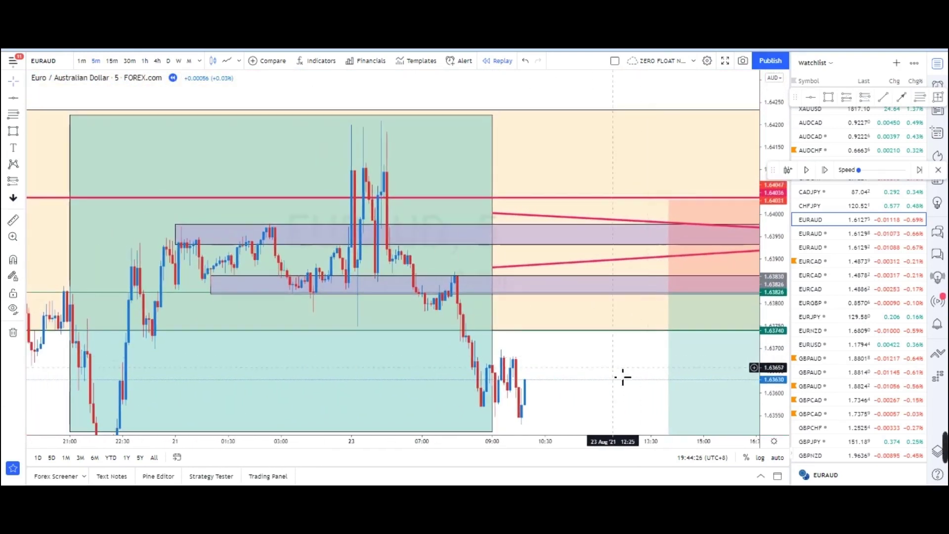
pyautogui.moveTo(589, 368); pyautogui.dragTo(530, 354)
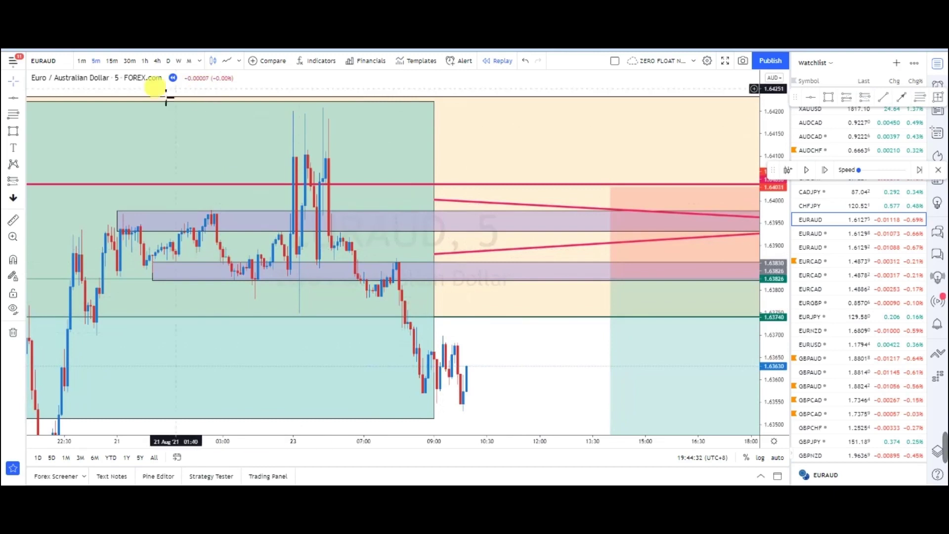
pyautogui.click(81, 61)
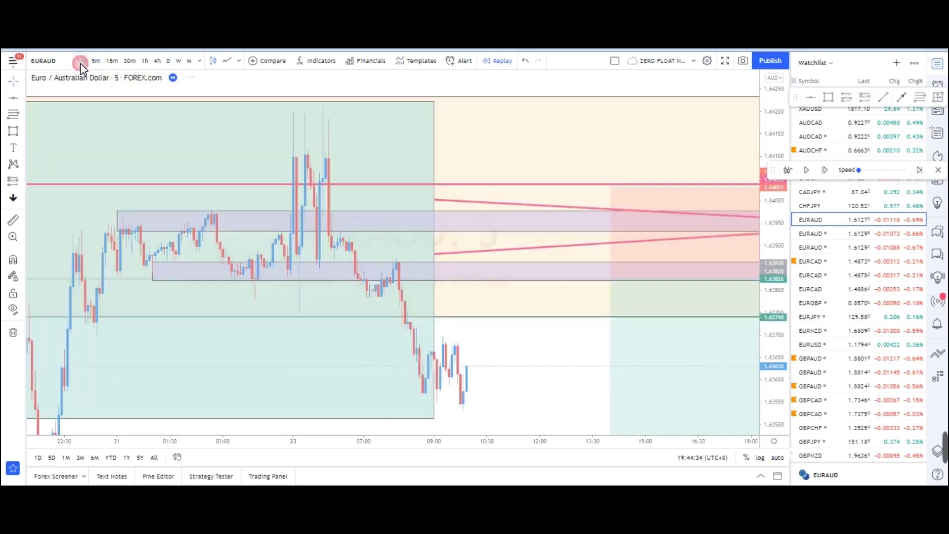
pyautogui.scroll(-3, 559, 301)
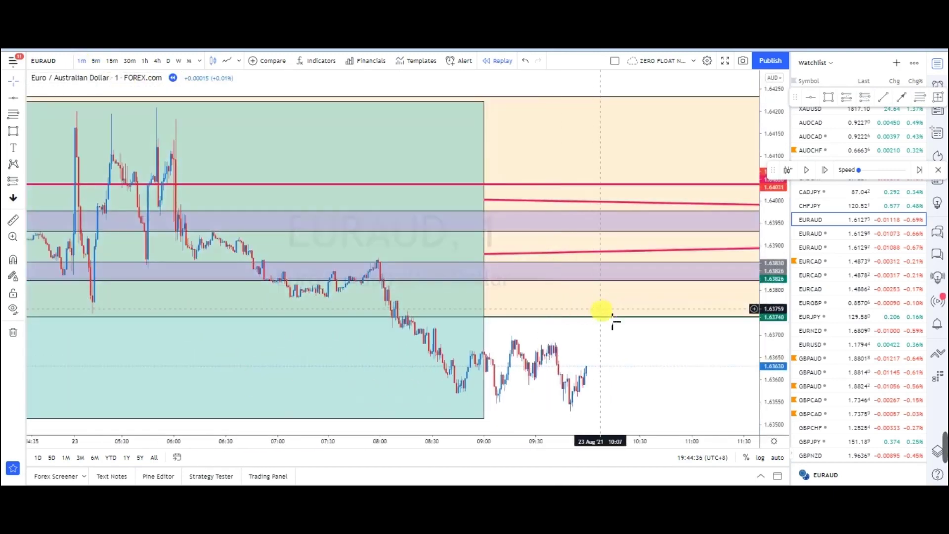
pyautogui.moveTo(628, 392); pyautogui.dragTo(583, 390)
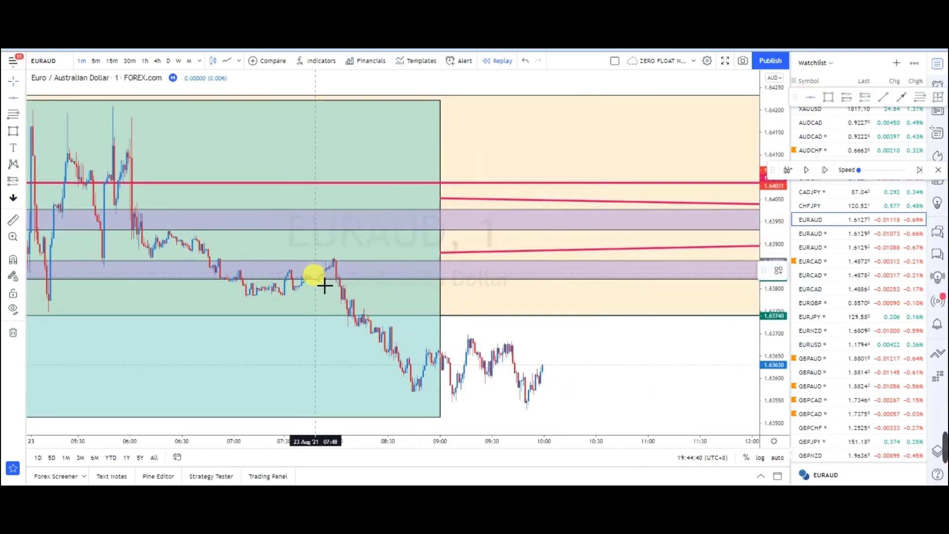
pyautogui.moveTo(313, 275); pyautogui.dragTo(307, 274)
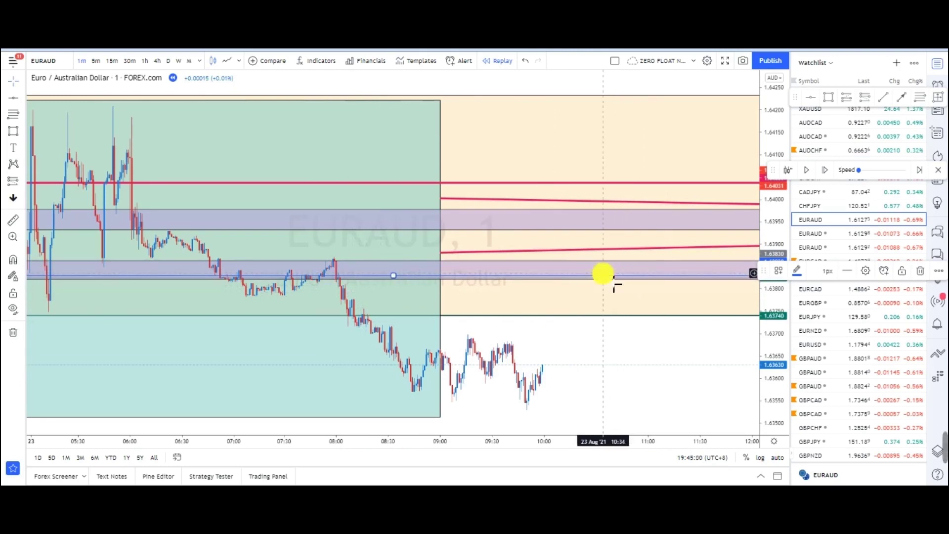
# Play the bar replay on the 5-minute timeframe at maximum speed and pause it just after 16:00 on 23 August.
pyautogui.click(96, 61)
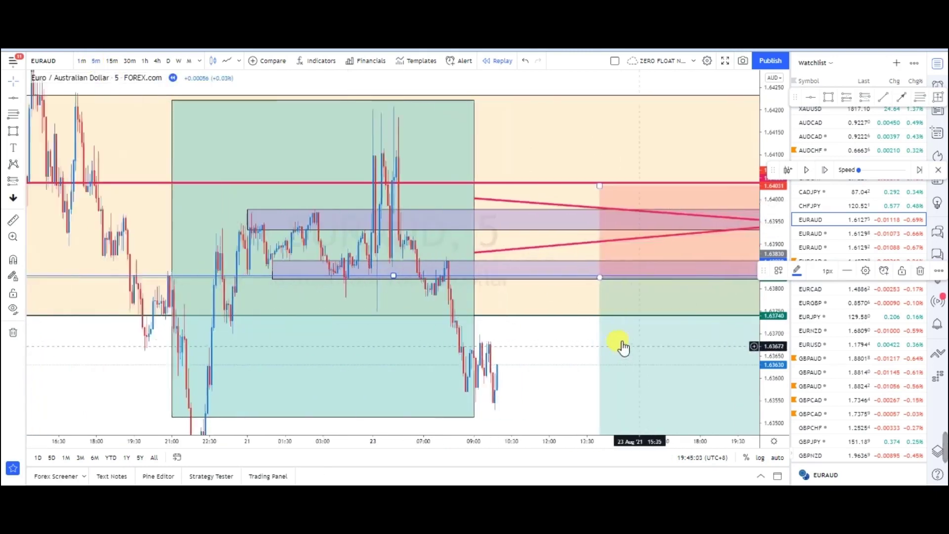
pyautogui.moveTo(416, 356); pyautogui.dragTo(622, 367)
pyautogui.scroll(4, 692, 351)
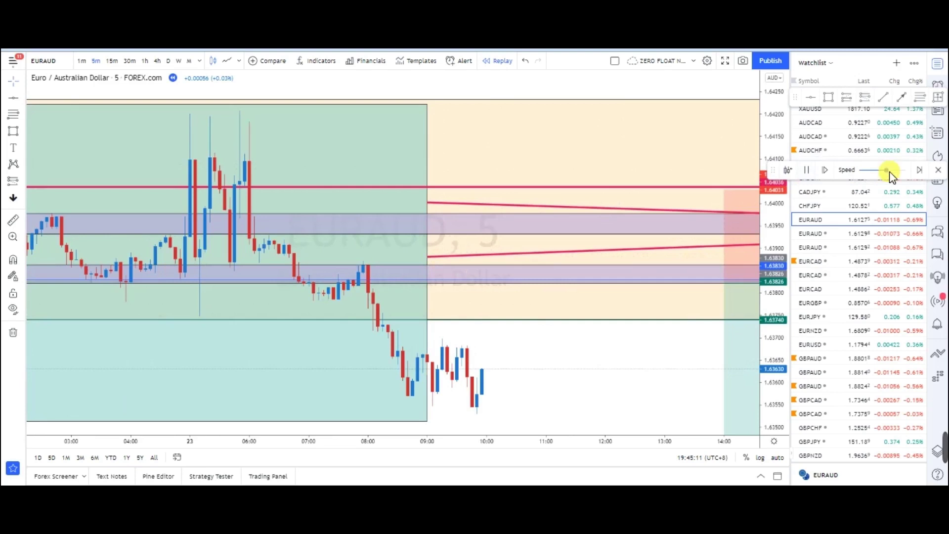
pyautogui.moveTo(885, 171); pyautogui.dragTo(905, 170)
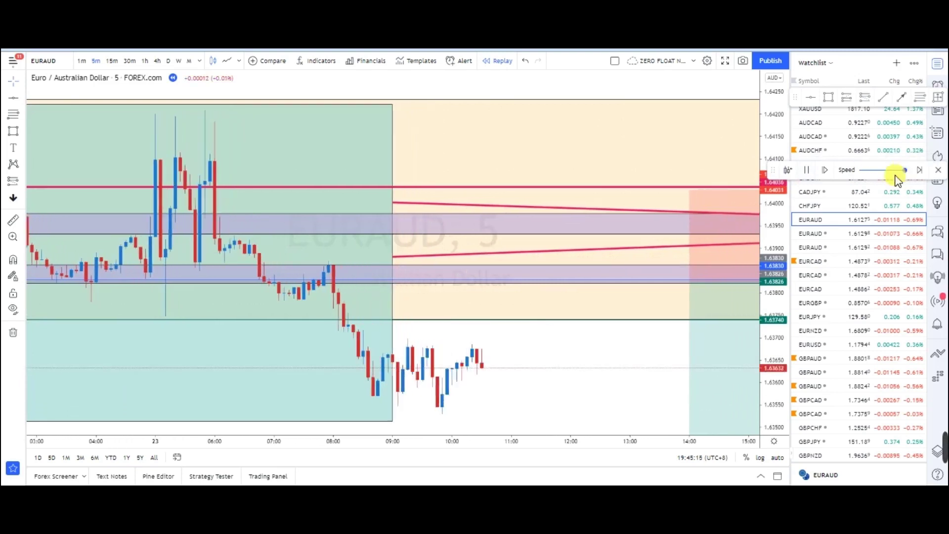
pyautogui.scroll(-4, 628, 363)
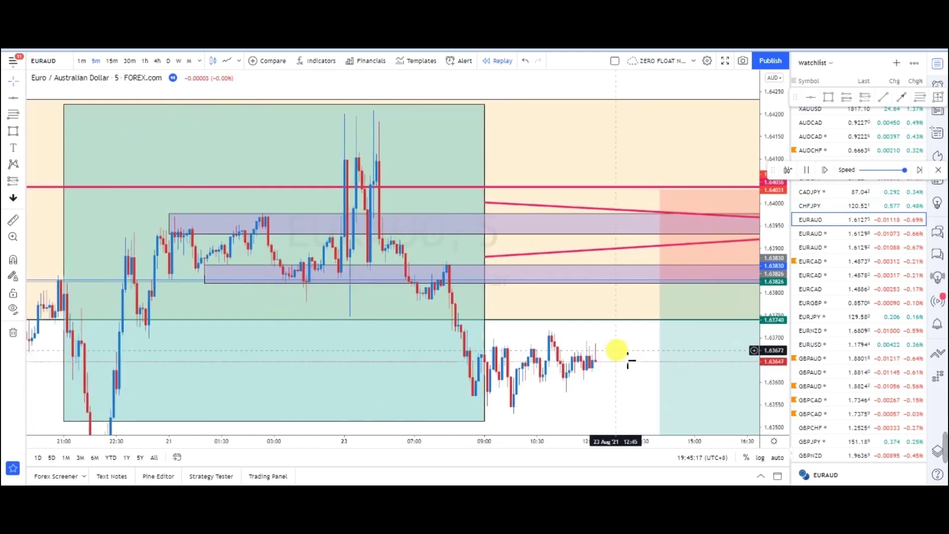
pyautogui.click(809, 172)
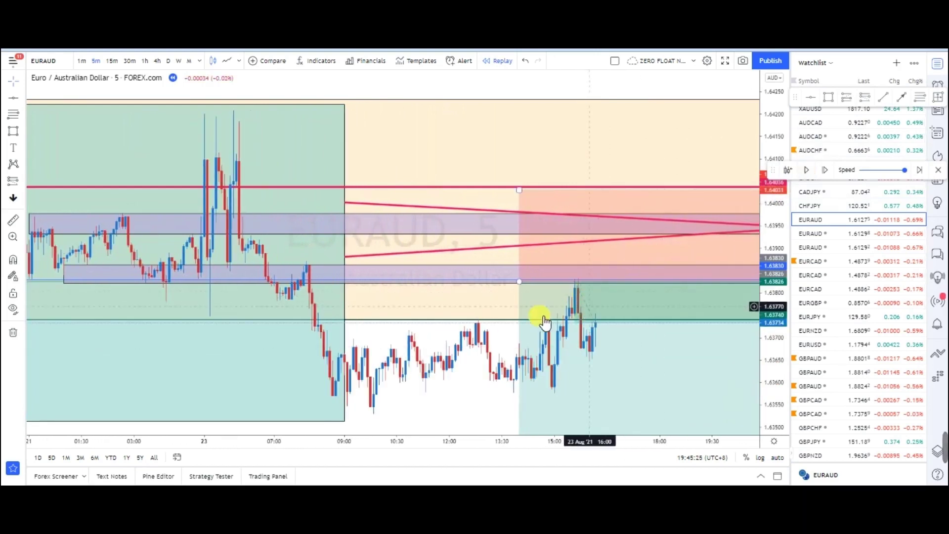
# On the 1-minute timeframe, shift the nearer short position's start to about 15:29 on 23 August, with its entry at about 1.63834.
pyautogui.scroll(5, 494, 367)
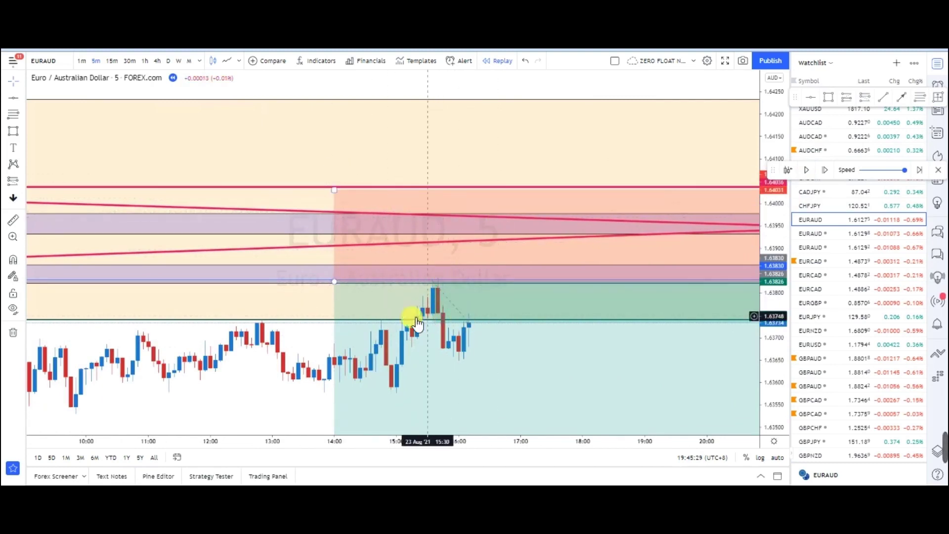
pyautogui.scroll(-2, 367, 321)
pyautogui.scroll(2, 369, 327)
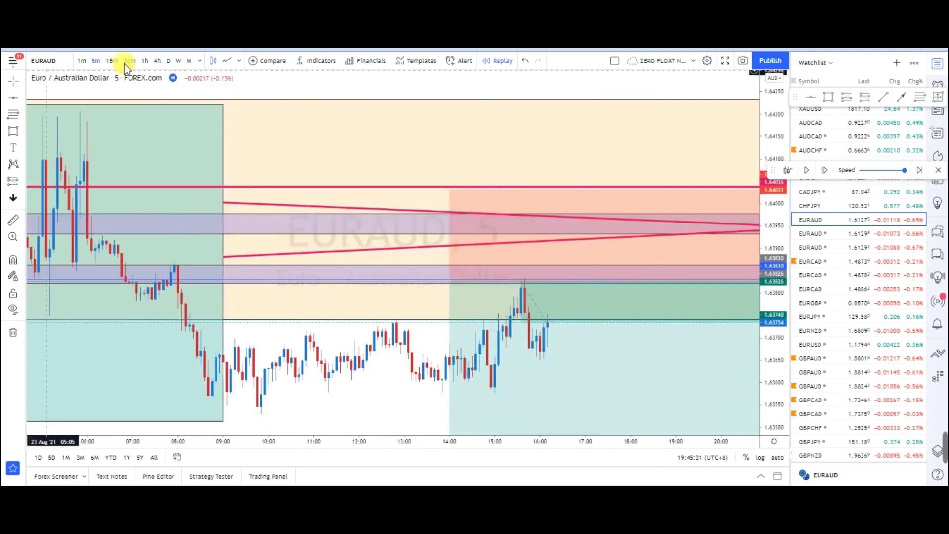
pyautogui.click(452, 282)
pyautogui.scroll(-2, 538, 321)
pyautogui.scroll(2, 537, 319)
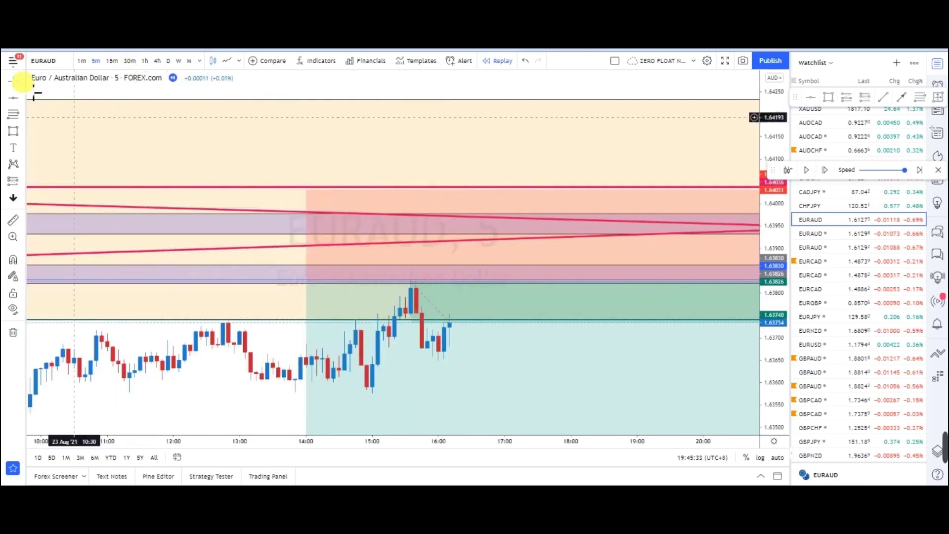
pyautogui.click(82, 61)
pyautogui.moveTo(330, 290); pyautogui.dragTo(416, 306)
pyautogui.moveTo(338, 373); pyautogui.dragTo(483, 380)
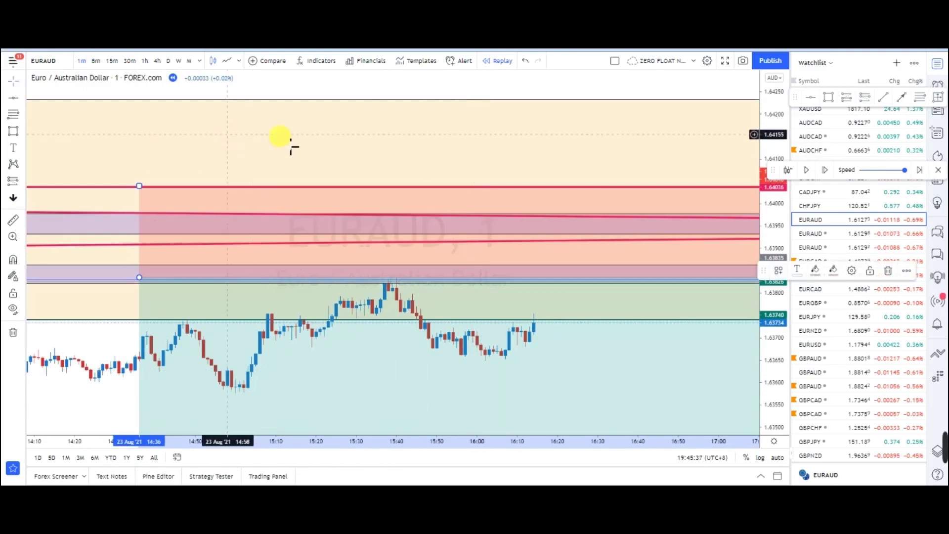
pyautogui.click(342, 144)
pyautogui.scroll(3, 429, 164)
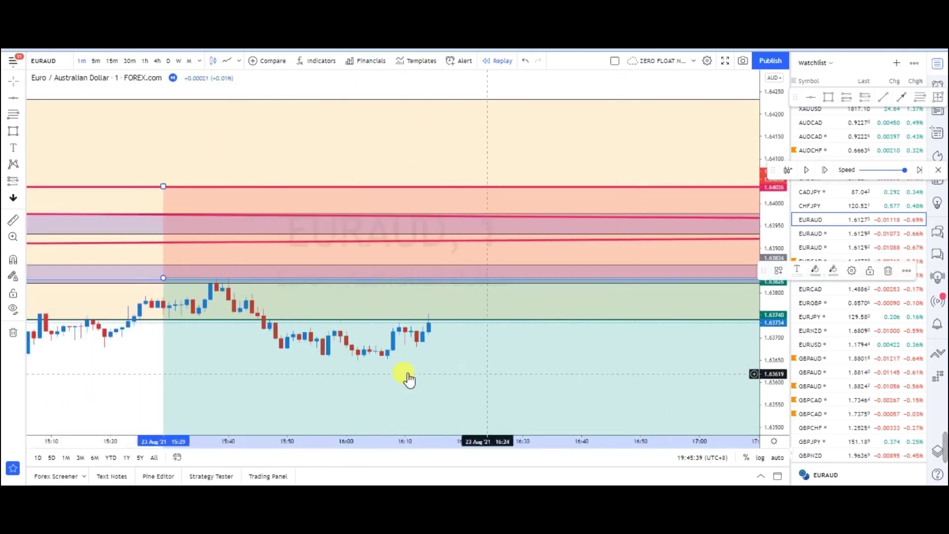
# Move the nearer short position's start to 15:28 on 23 August and lower its entry to 1.63830, on the horizontal line.
pyautogui.moveTo(784, 407); pyautogui.dragTo(780, 121)
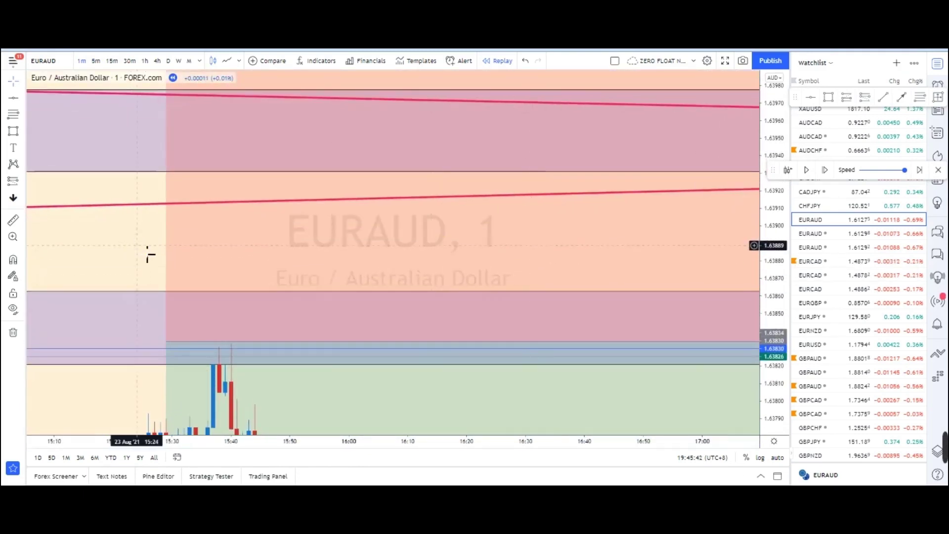
pyautogui.moveTo(148, 250); pyautogui.dragTo(158, 238)
pyautogui.moveTo(651, 387)
pyautogui.mouseDown()
pyautogui.moveTo(664, 367)
pyautogui.moveTo(650, 396)
pyautogui.mouseUp()
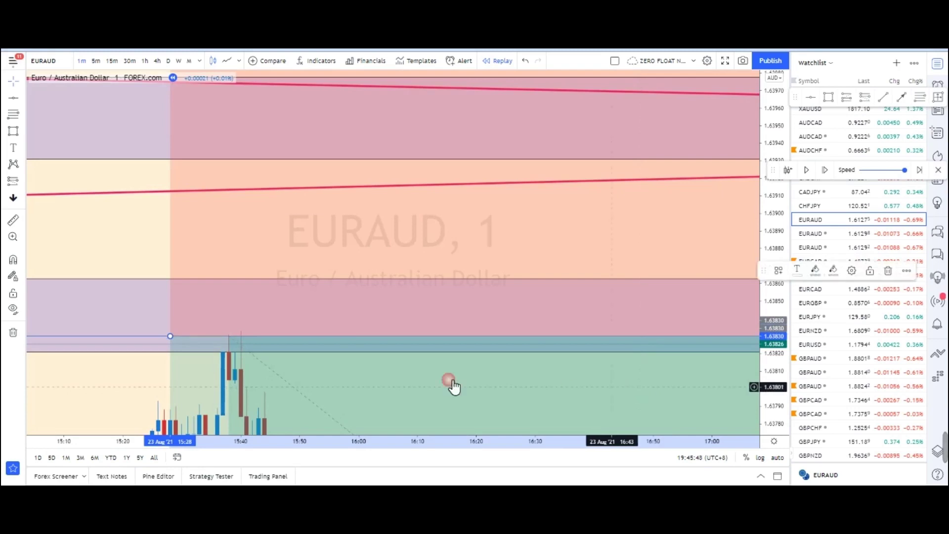
# Rewind the bar replay on the 1-minute timeframe to about 15:56 on 23 August.
pyautogui.click(127, 250)
pyautogui.scroll(-1, 129, 255)
pyautogui.moveTo(161, 309); pyautogui.dragTo(259, 158)
pyautogui.moveTo(314, 293); pyautogui.dragTo(250, 297)
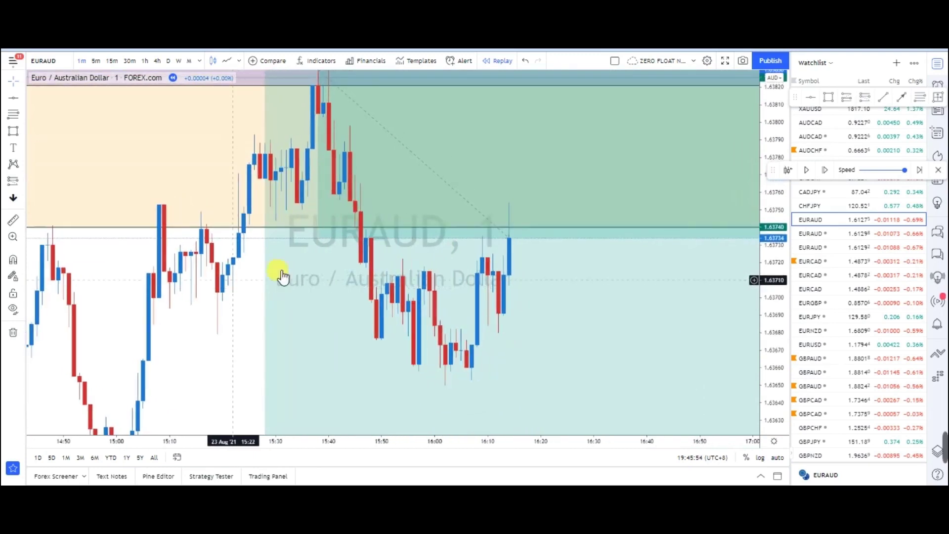
pyautogui.click(420, 290)
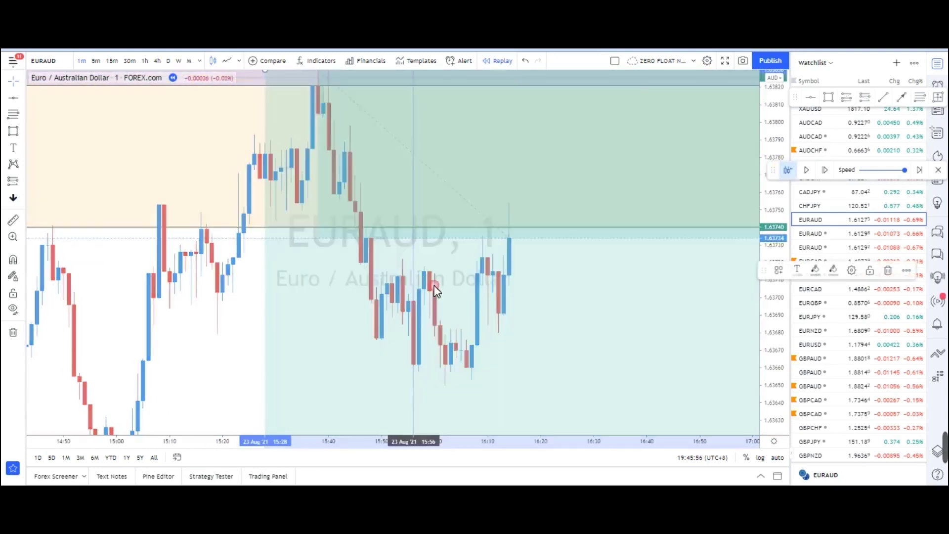
# Examine the price reaction at the short entry on the 1-minute, 1-hour, 30-minute and 5-minute timeframes.
pyautogui.moveTo(415, 364); pyautogui.dragTo(351, 365)
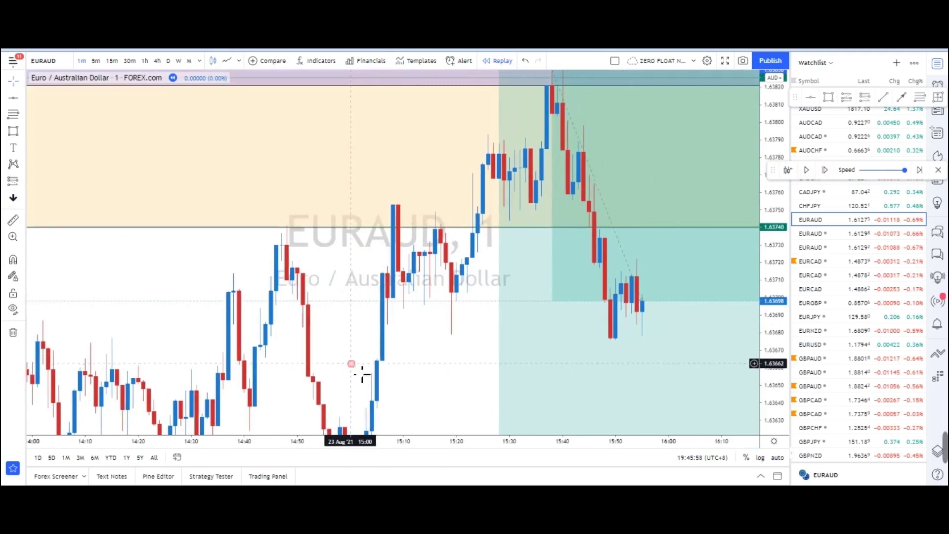
pyautogui.moveTo(383, 319)
pyautogui.mouseDown()
pyautogui.moveTo(332, 315)
pyautogui.moveTo(262, 331)
pyautogui.mouseUp()
pyautogui.moveTo(347, 355); pyautogui.dragTo(343, 402)
pyautogui.moveTo(784, 217); pyautogui.dragTo(784, 266)
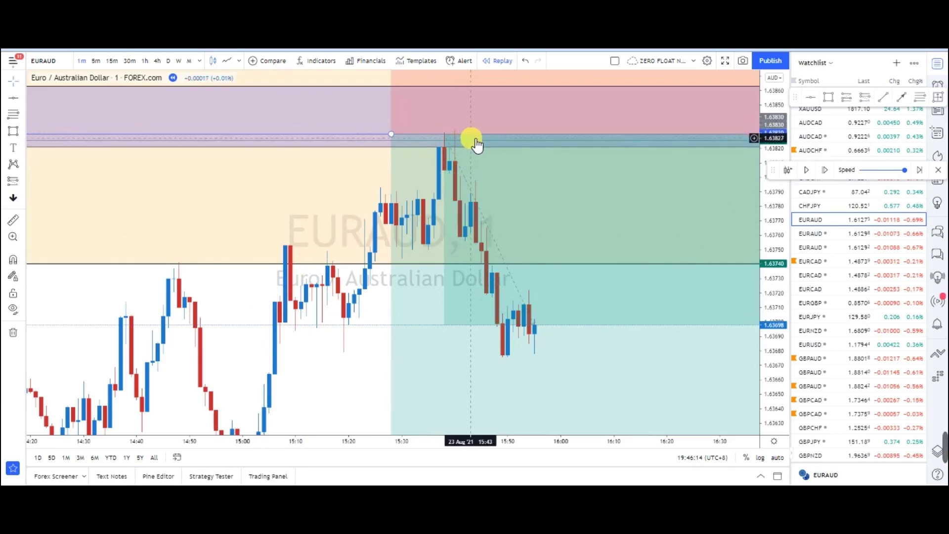
pyautogui.moveTo(332, 413); pyautogui.dragTo(264, 397)
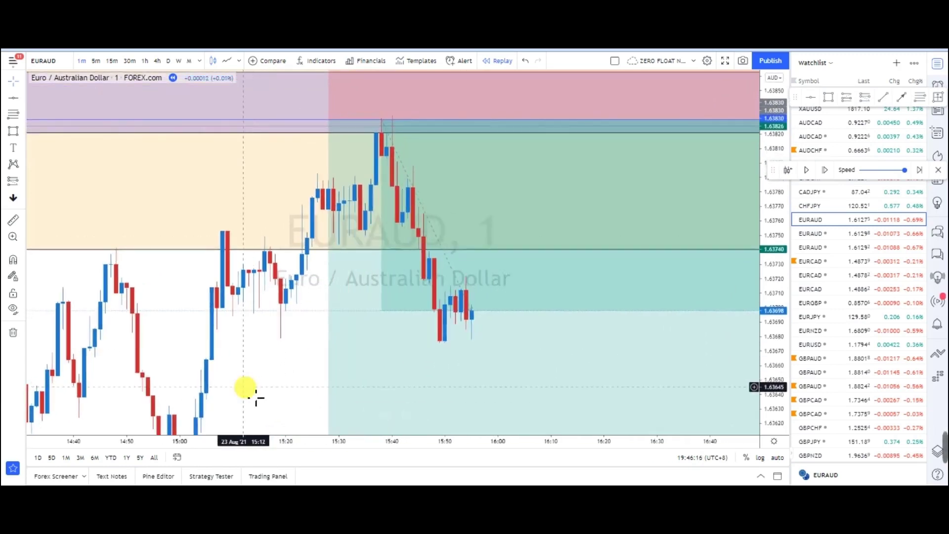
pyautogui.click(144, 62)
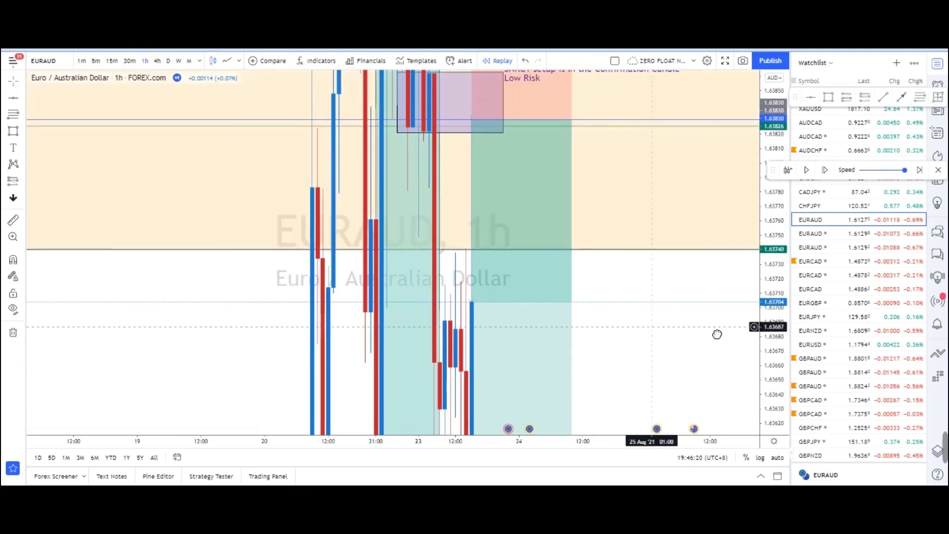
pyautogui.moveTo(717, 335); pyautogui.dragTo(724, 334)
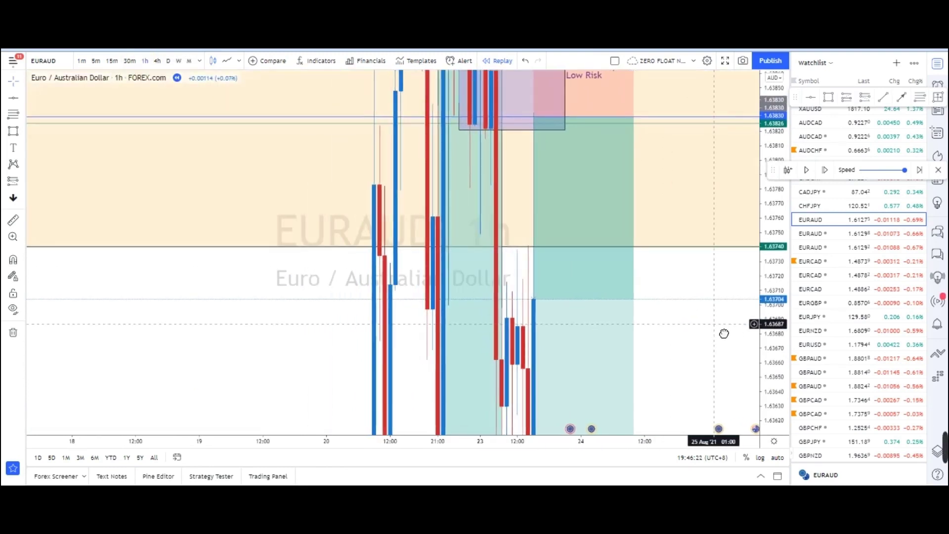
pyautogui.moveTo(773, 208); pyautogui.dragTo(784, 382)
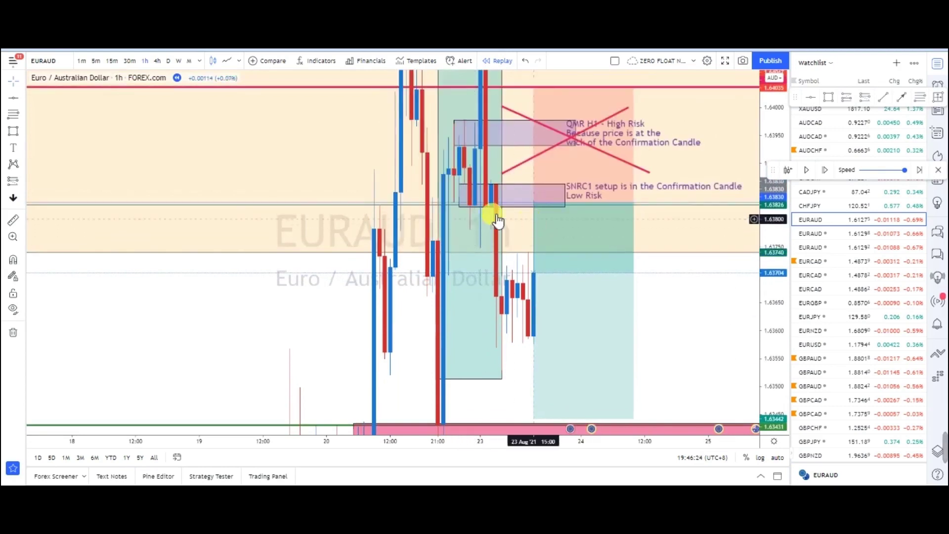
pyautogui.click(130, 60)
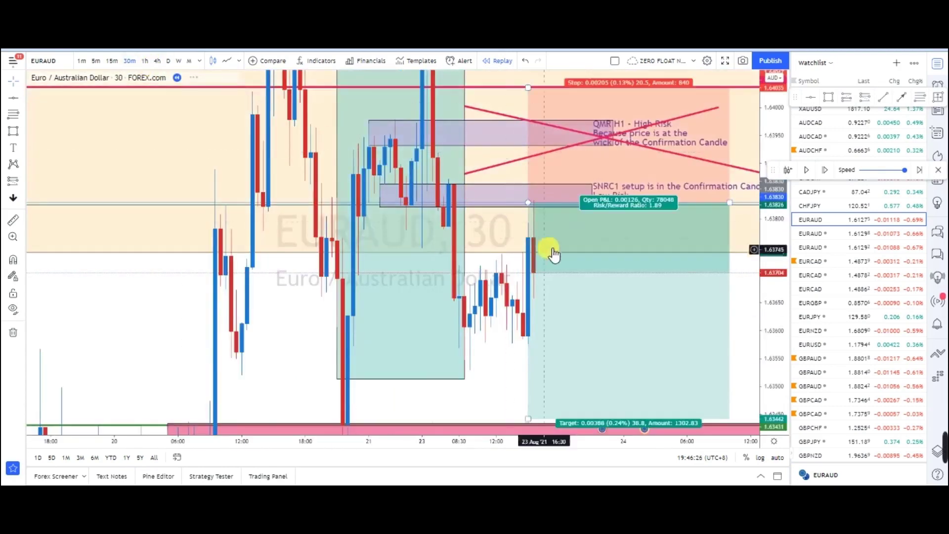
pyautogui.click(96, 61)
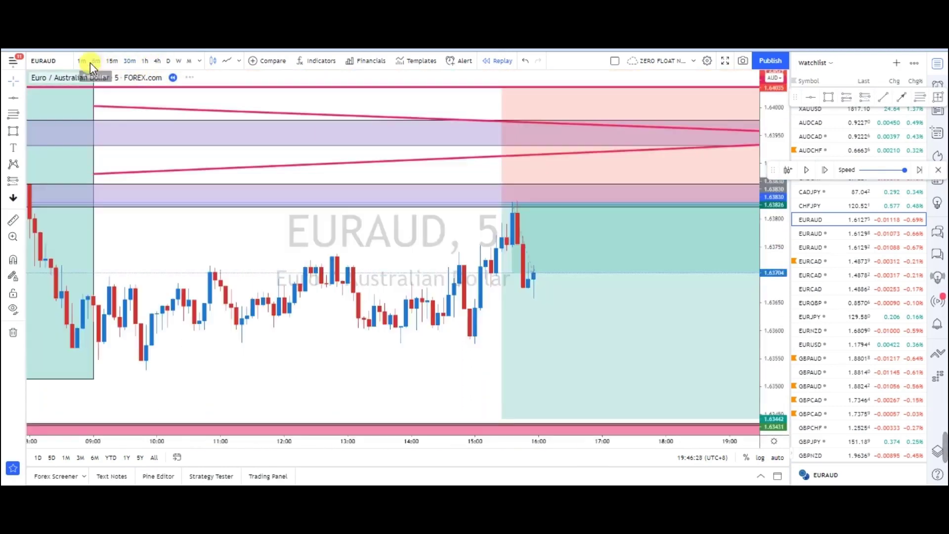
pyautogui.click(77, 61)
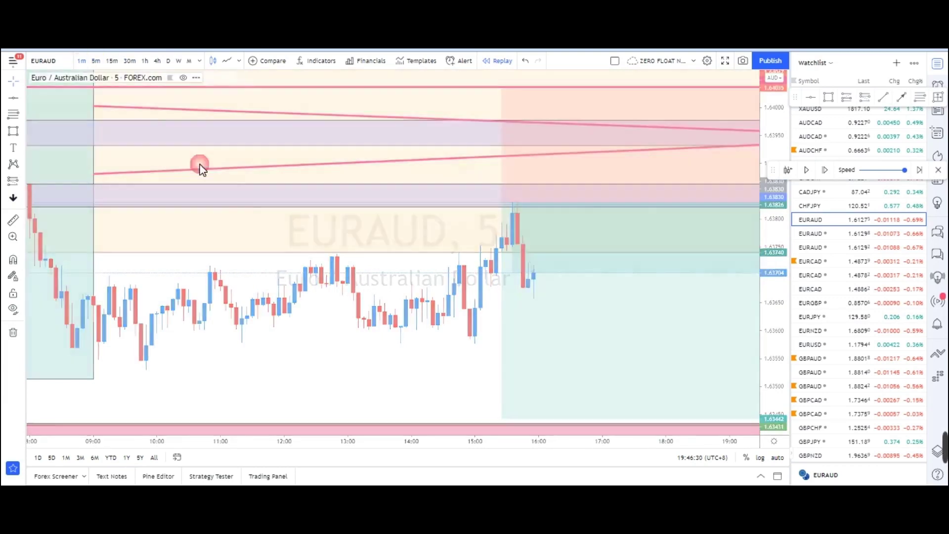
# On the 1-minute timeframe, draw a thin rectangle from 15:15 to about 16:08 on 23 August, with its upper edge at 1.63751.
pyautogui.moveTo(329, 322); pyautogui.dragTo(285, 301)
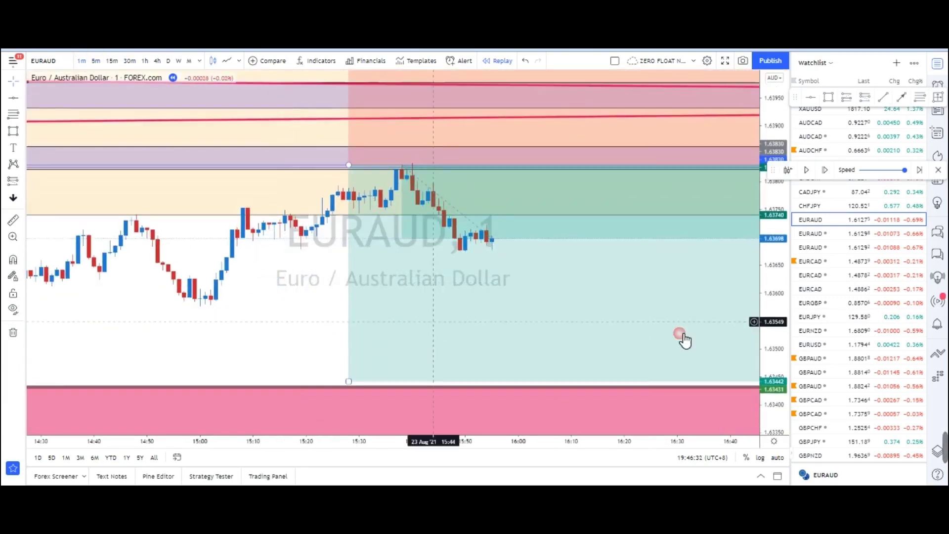
pyautogui.moveTo(775, 328); pyautogui.dragTo(654, 149)
pyautogui.moveTo(278, 294); pyautogui.dragTo(258, 403)
pyautogui.click(263, 270)
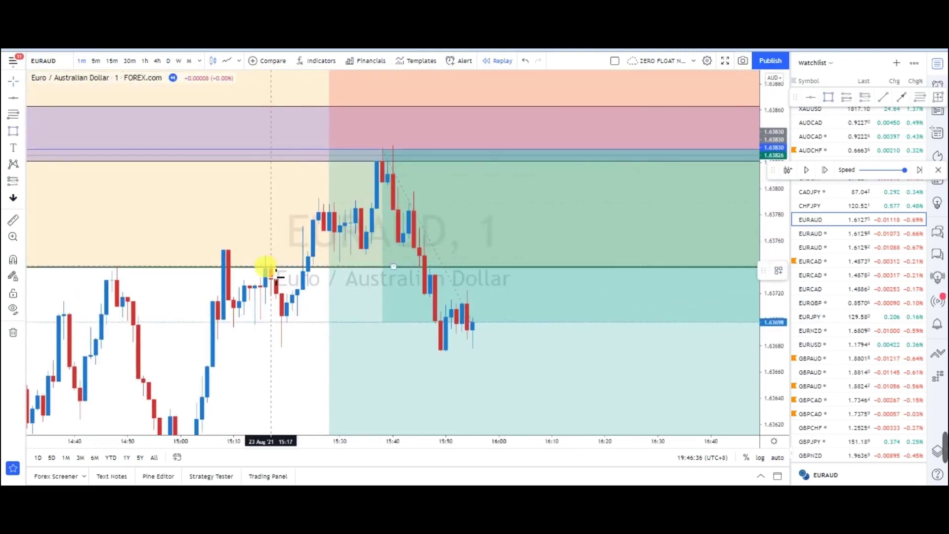
pyautogui.click(552, 250)
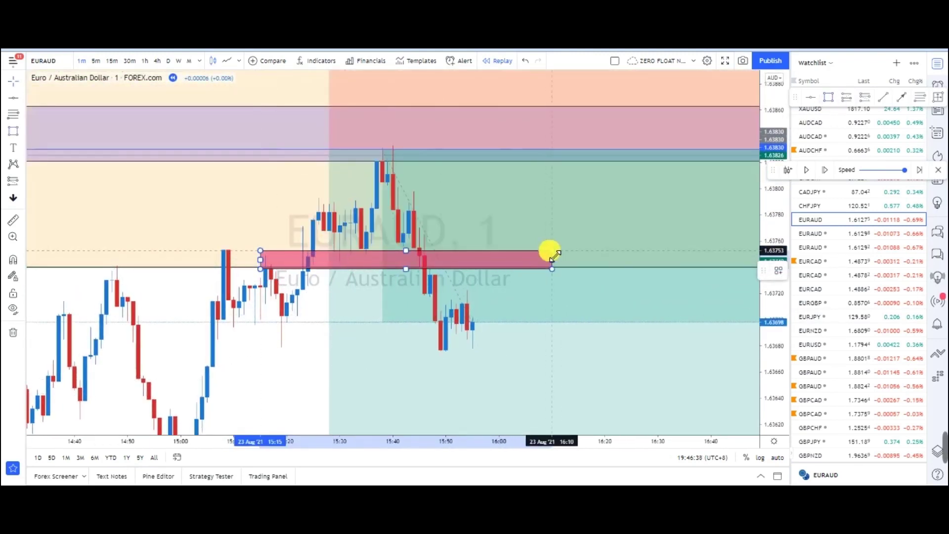
pyautogui.moveTo(553, 252); pyautogui.dragTo(543, 254)
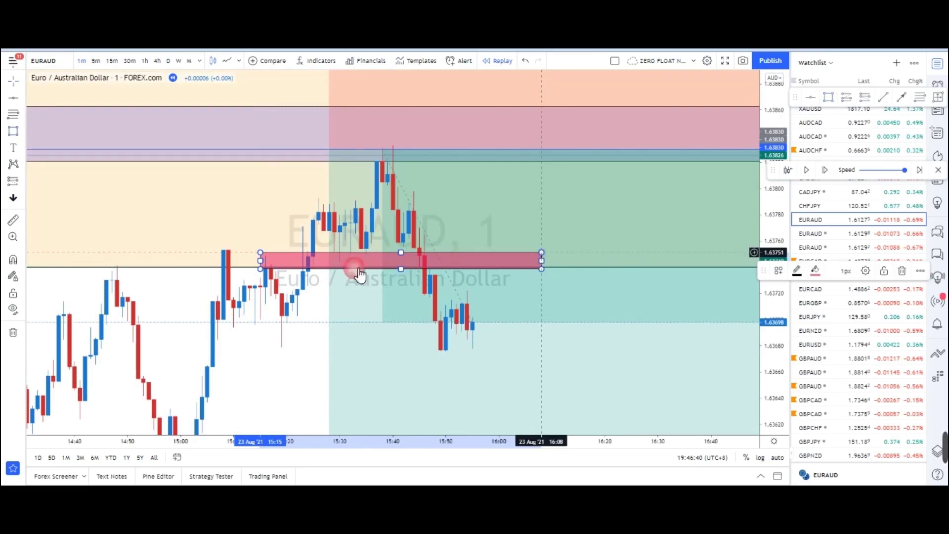
# Change the new thin rectangle's fill colour to yellow.
pyautogui.click(277, 261)
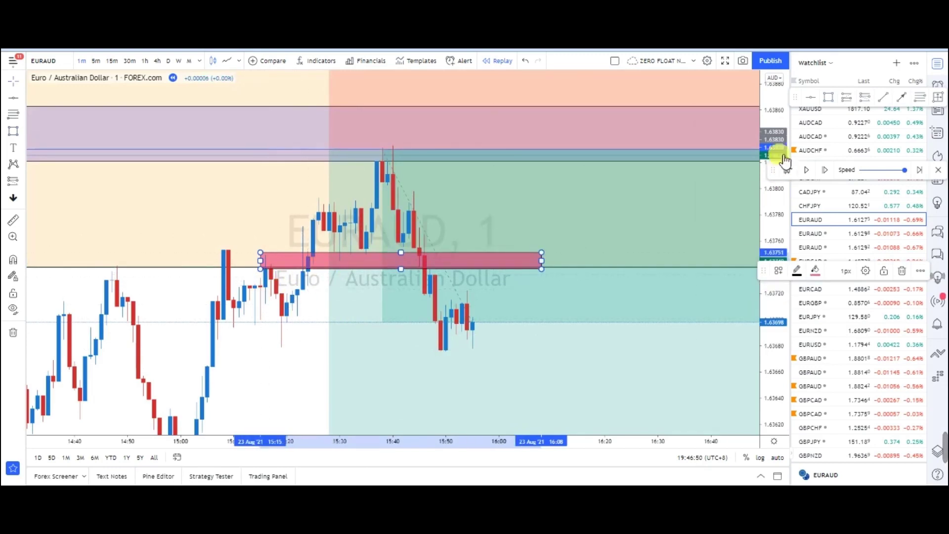
pyautogui.click(816, 272)
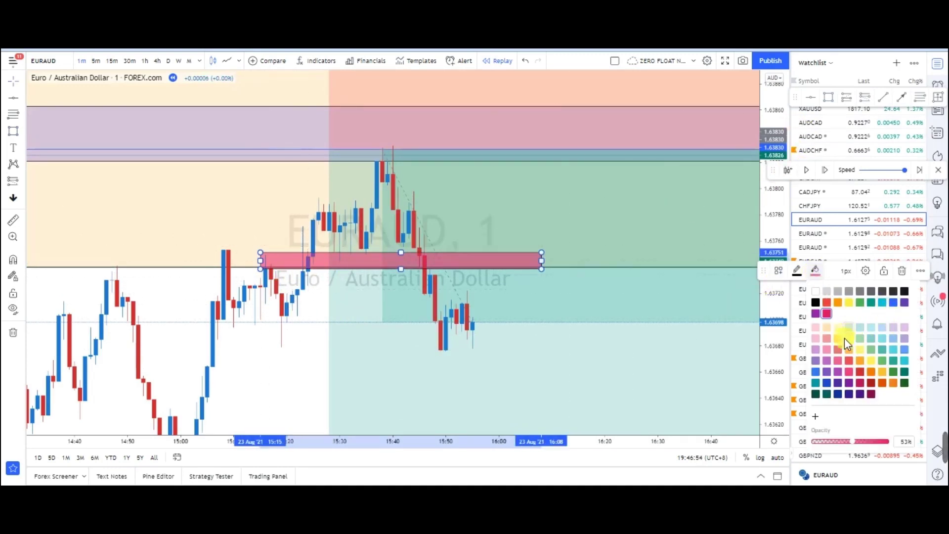
pyautogui.click(829, 361)
pyautogui.click(820, 269)
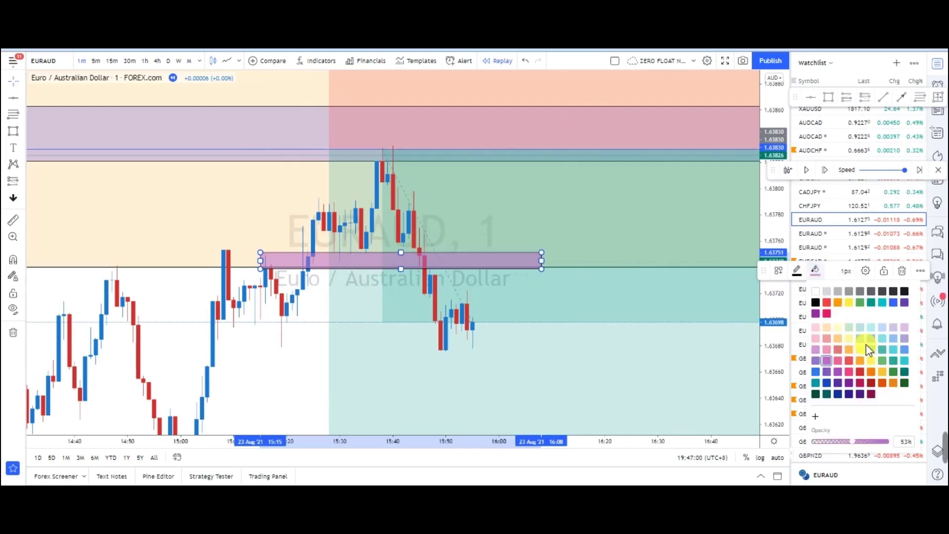
pyautogui.click(874, 359)
# Place a short position at 16:16 on 23 August with entry at 1.63739 under the yellow zone and its stop at about 1.63889.
pyautogui.moveTo(335, 368); pyautogui.dragTo(243, 354)
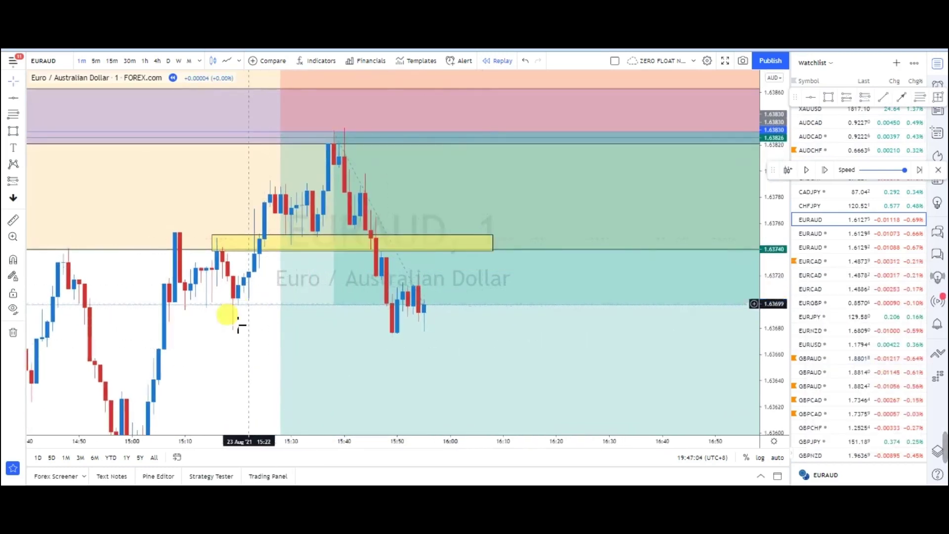
pyautogui.click(222, 280)
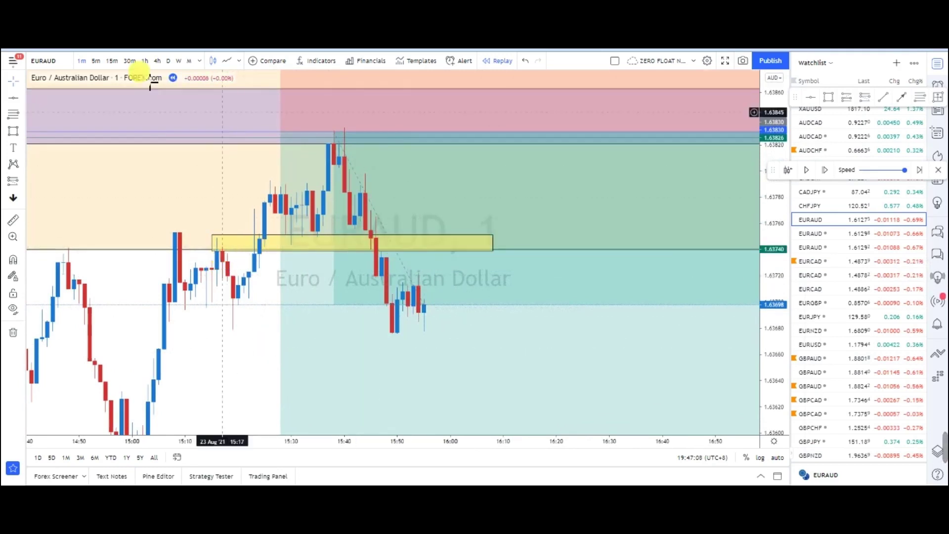
pyautogui.moveTo(203, 337); pyautogui.dragTo(182, 340)
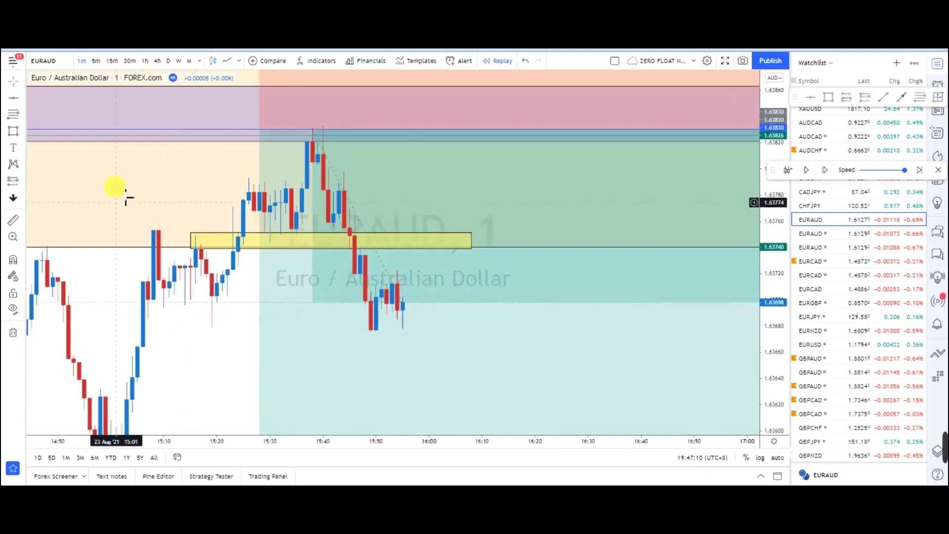
pyautogui.click(17, 184)
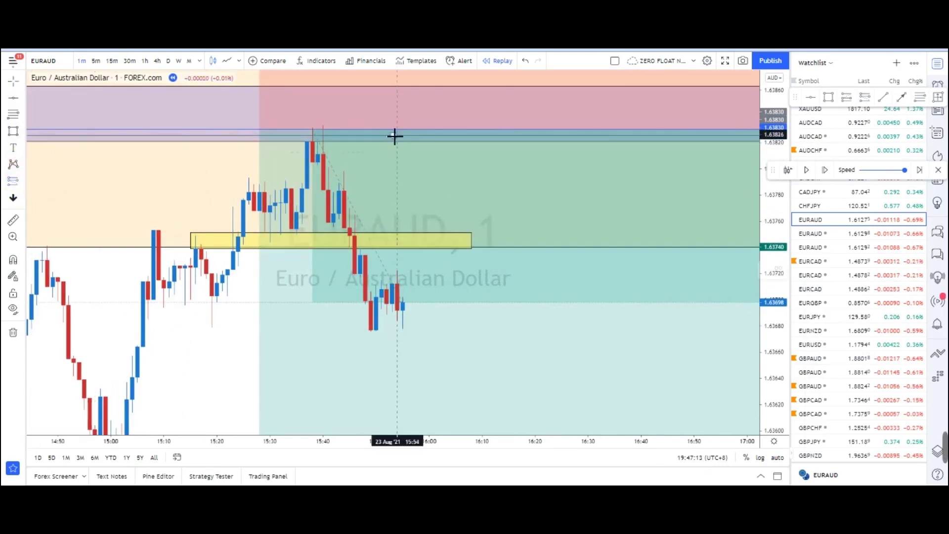
pyautogui.click(514, 248)
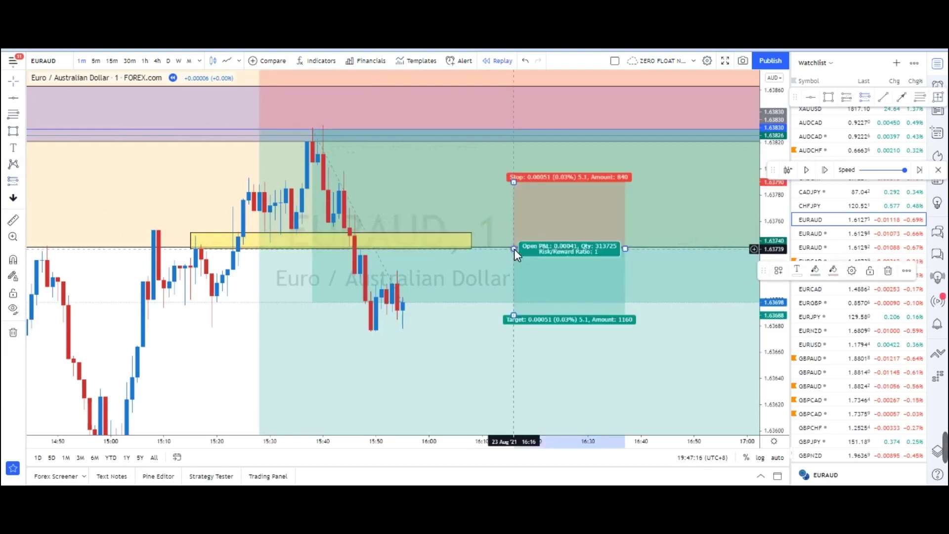
pyautogui.moveTo(515, 178); pyautogui.dragTo(517, 133)
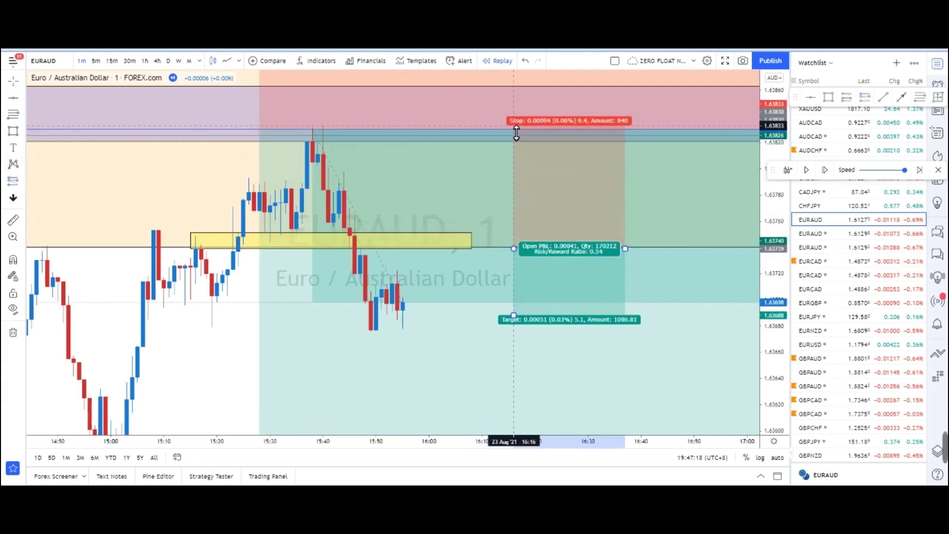
pyautogui.click(330, 130)
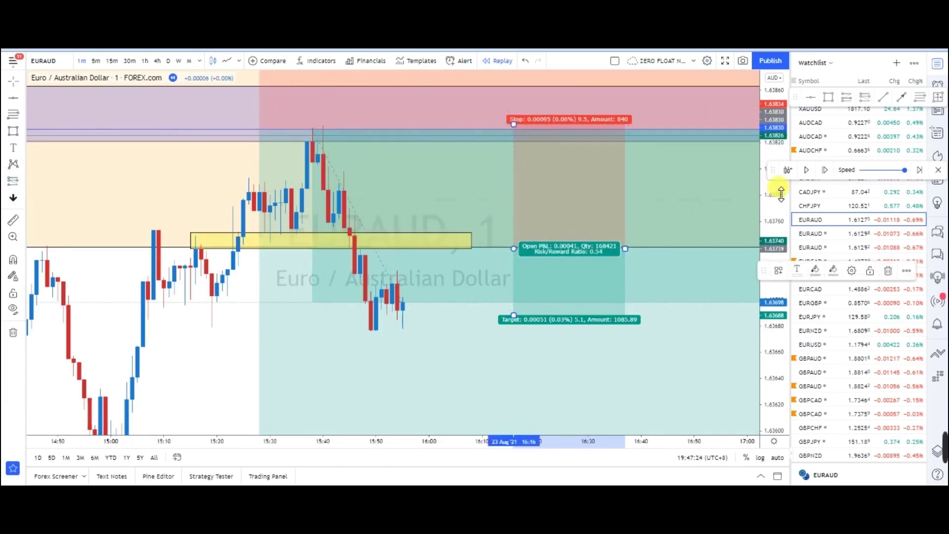
pyautogui.moveTo(776, 224); pyautogui.dragTo(775, 255)
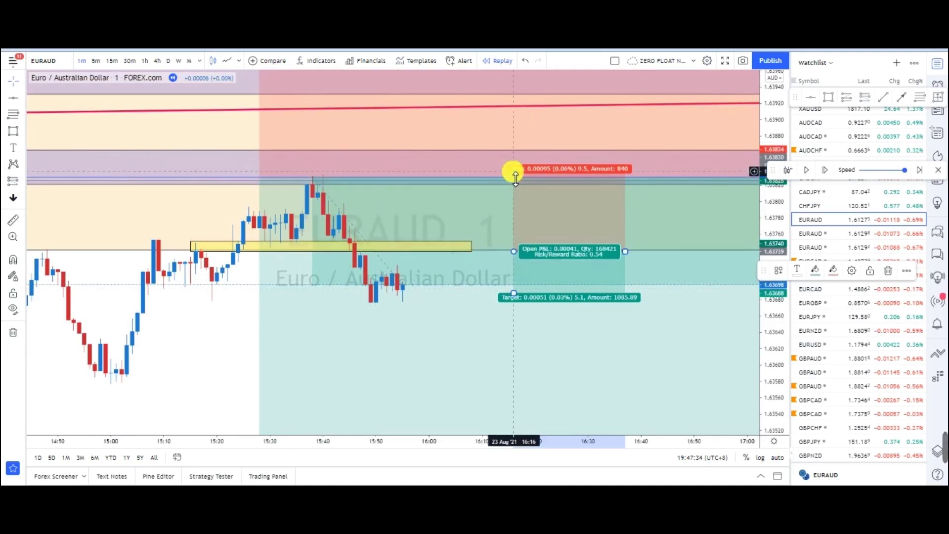
pyautogui.moveTo(515, 176); pyautogui.dragTo(517, 137)
# Examine the yellow zone and the surrounding candles on the 5-minute, 1-minute and 15-minute timeframes.
pyautogui.moveTo(215, 337); pyautogui.dragTo(239, 311)
pyautogui.click(96, 60)
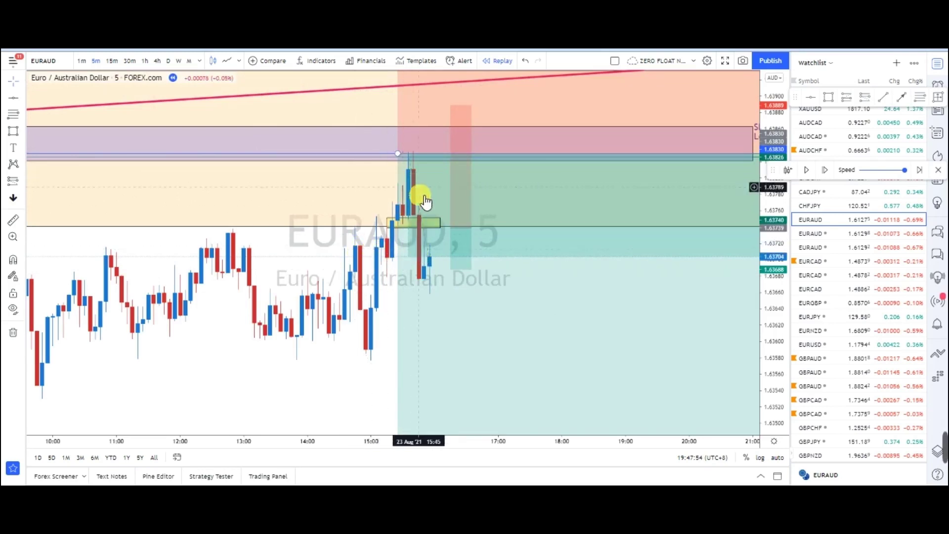
pyautogui.moveTo(373, 321); pyautogui.dragTo(358, 340)
pyautogui.click(376, 252)
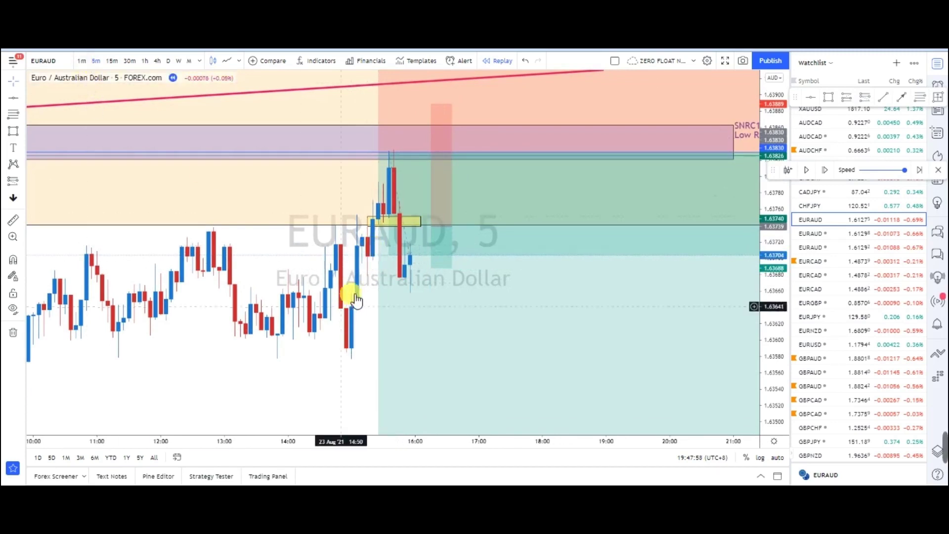
pyautogui.click(81, 60)
pyautogui.click(205, 231)
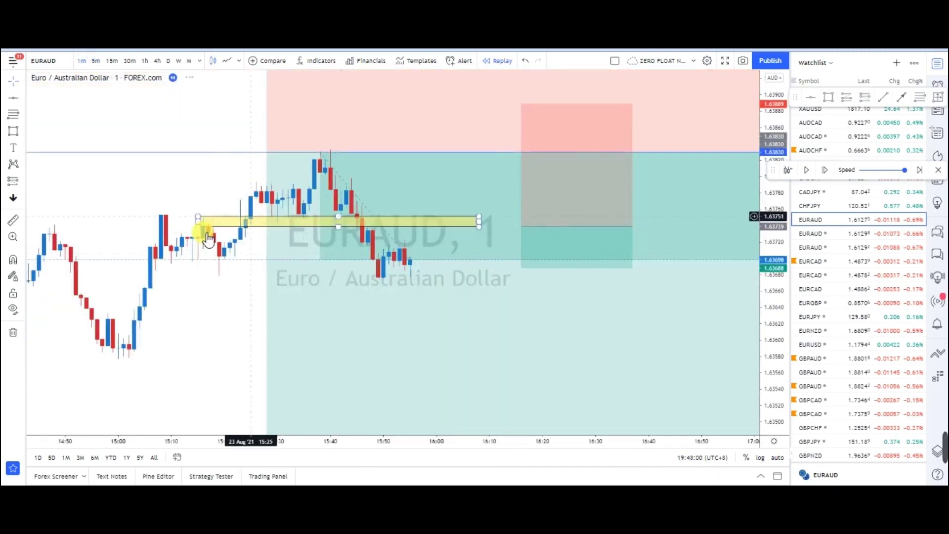
pyautogui.click(323, 169)
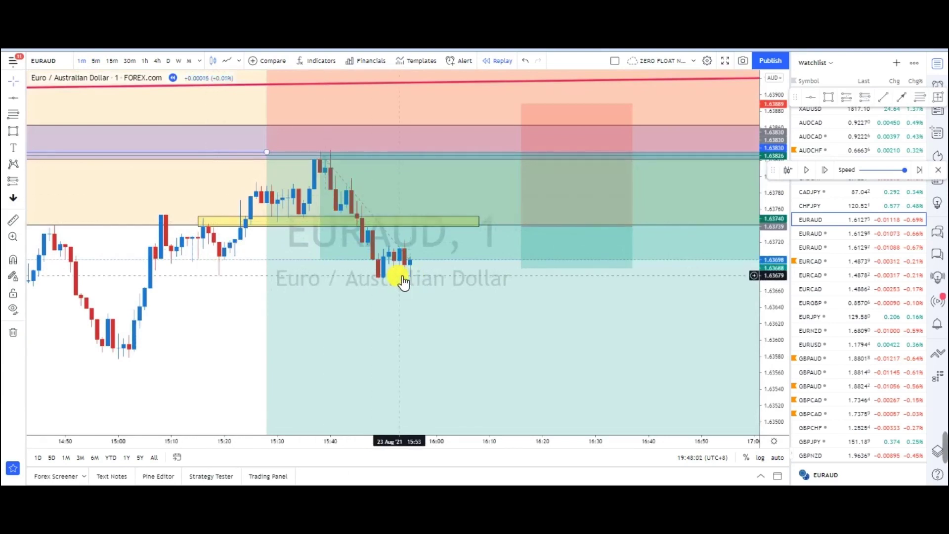
pyautogui.click(423, 227)
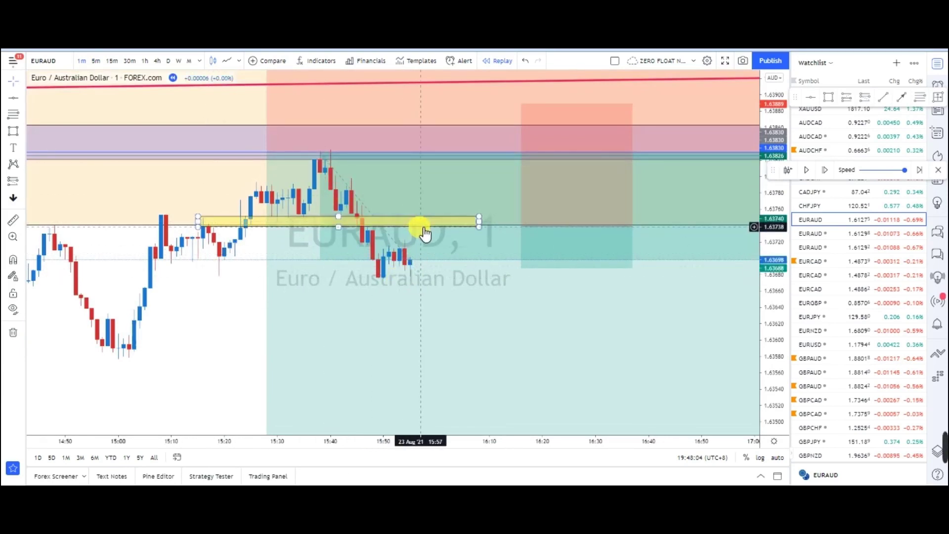
pyautogui.click(96, 60)
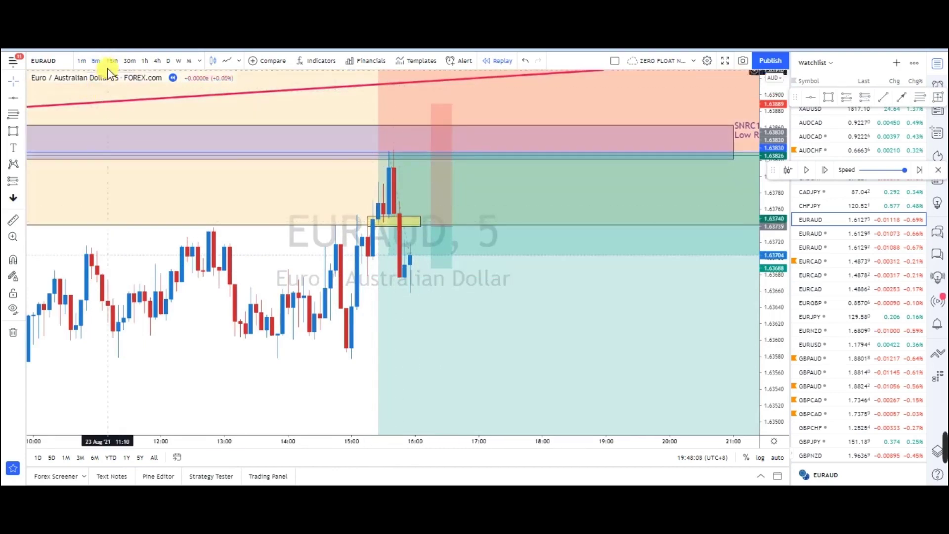
pyautogui.click(113, 60)
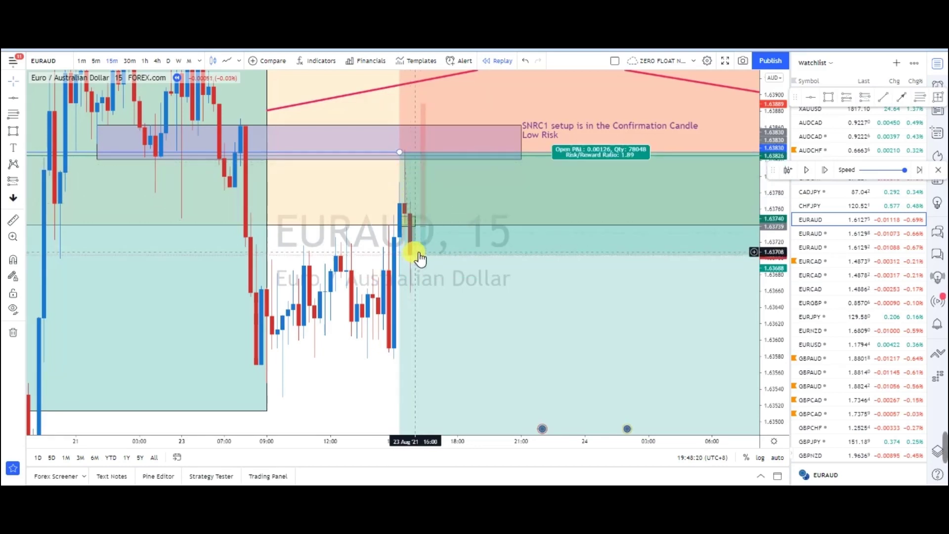
# On the 1-hour timeframe, resize the teal rectangle around the confirmation candles to end at 12:00 on 23 August with its lower edge at about 1.6363.
pyautogui.click(82, 61)
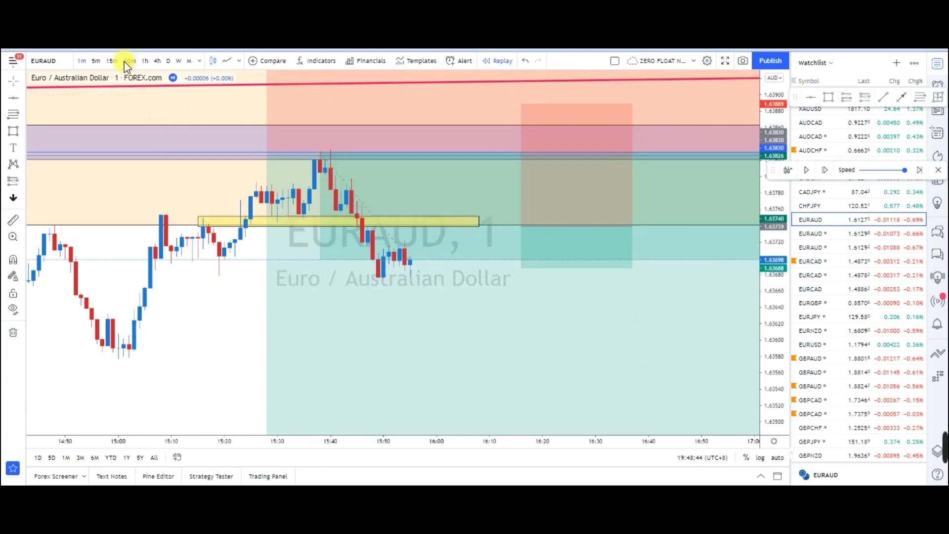
pyautogui.click(145, 61)
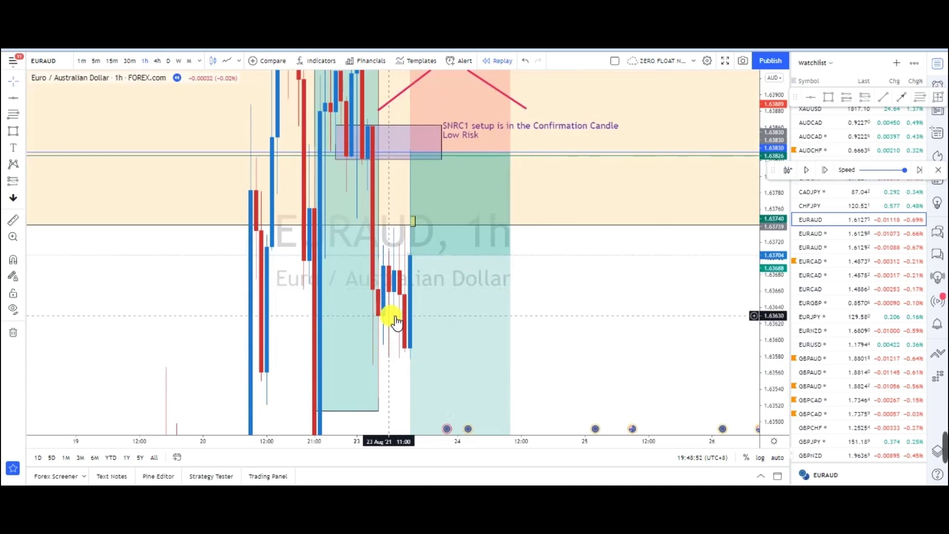
pyautogui.moveTo(385, 415)
pyautogui.mouseDown()
pyautogui.moveTo(377, 409)
pyautogui.moveTo(394, 381)
pyautogui.moveTo(399, 329)
pyautogui.mouseUp()
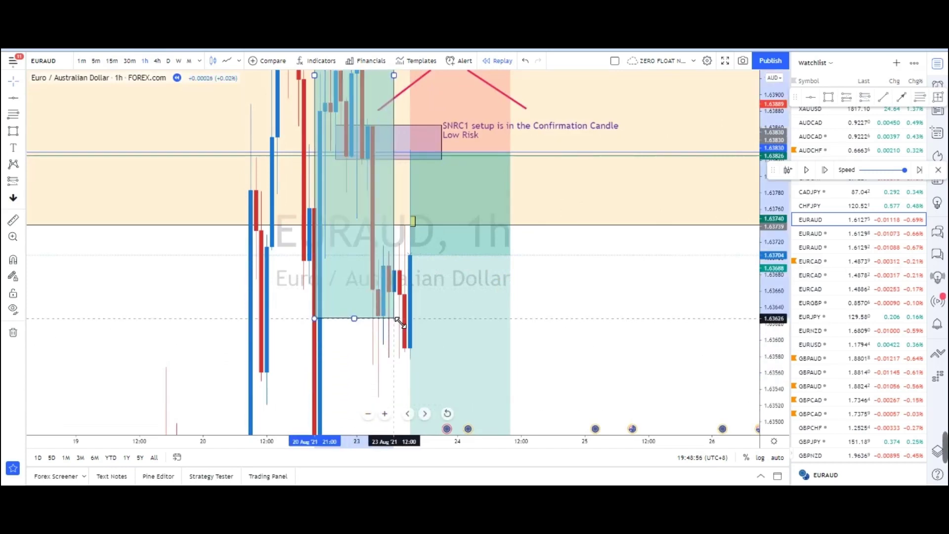
pyautogui.click(550, 325)
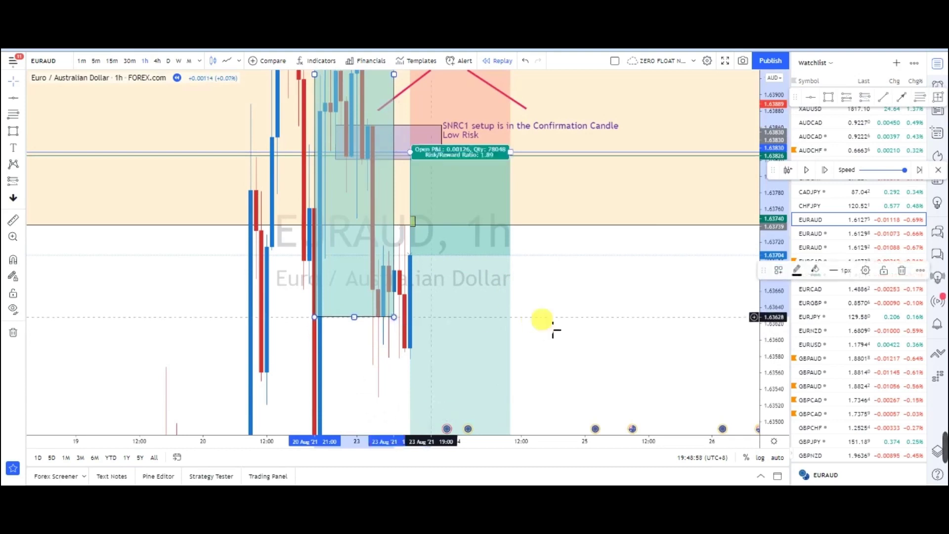
# Set the target of the short position starting at 15:00 on 23 August to 1.63631, level with the teal rectangle's lower edge.
pyautogui.moveTo(777, 355); pyautogui.dragTo(744, 374)
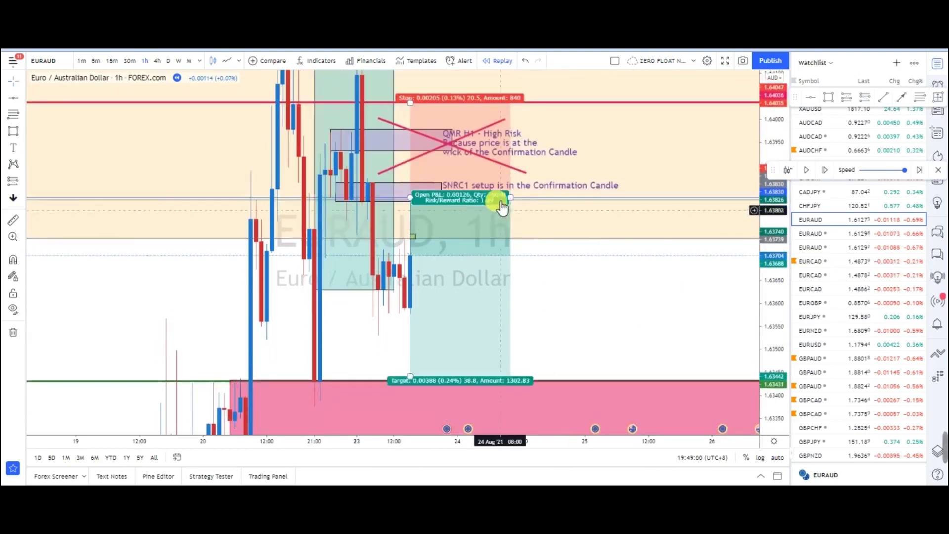
pyautogui.moveTo(386, 286); pyautogui.dragTo(386, 357)
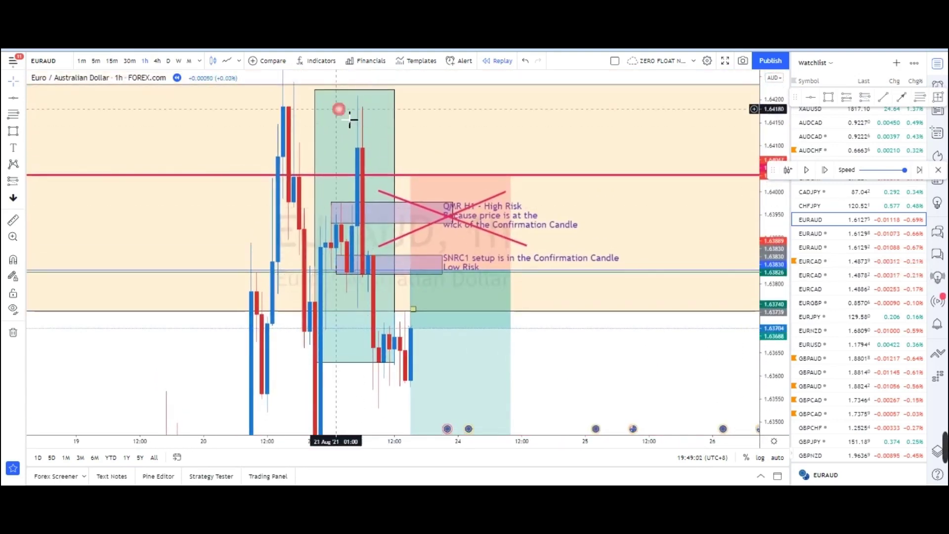
pyautogui.moveTo(629, 324); pyautogui.dragTo(648, 231)
pyautogui.click(487, 252)
pyautogui.moveTo(431, 351); pyautogui.dragTo(427, 270)
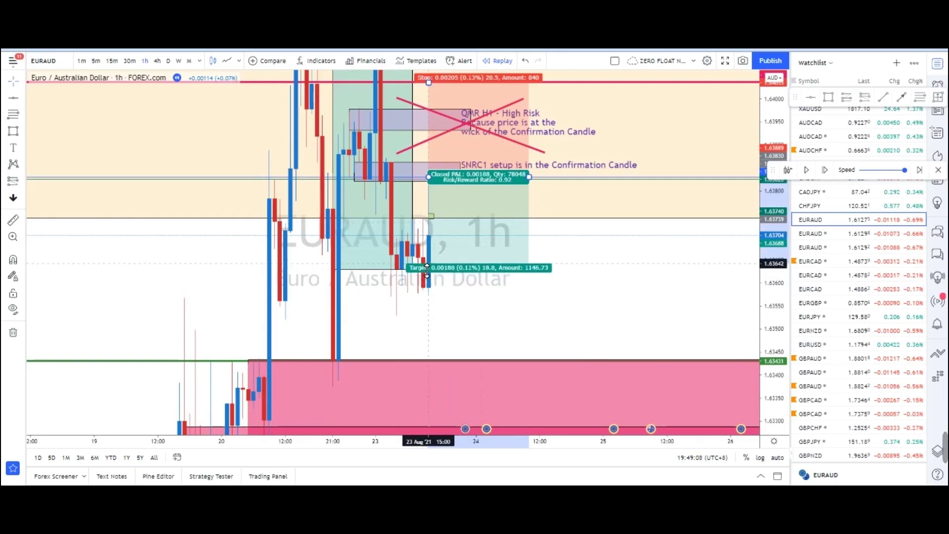
pyautogui.click(535, 277)
pyautogui.click(531, 269)
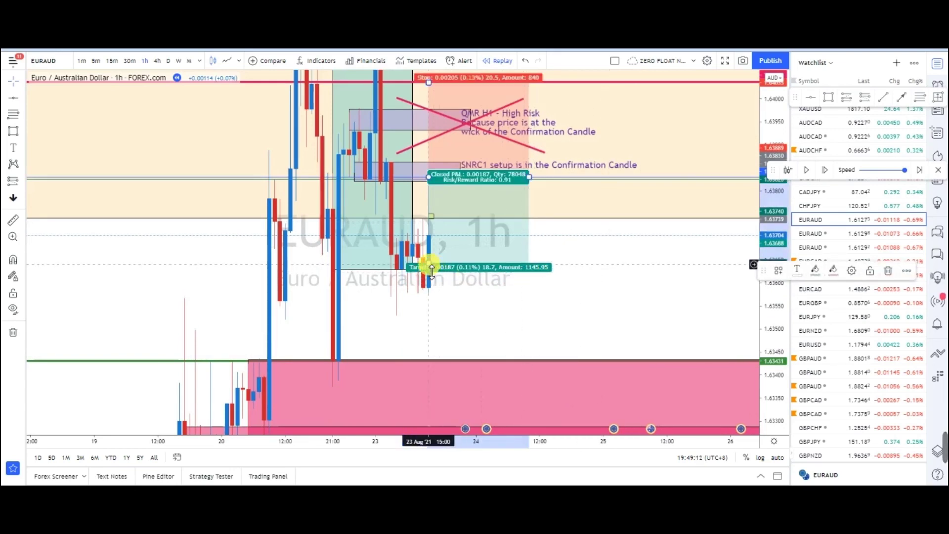
pyautogui.moveTo(432, 270); pyautogui.dragTo(433, 278)
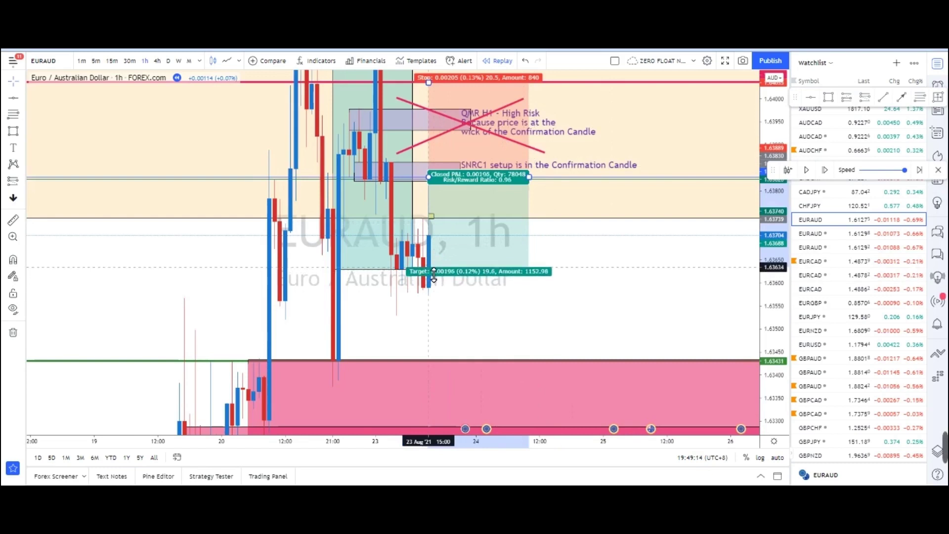
pyautogui.click(703, 282)
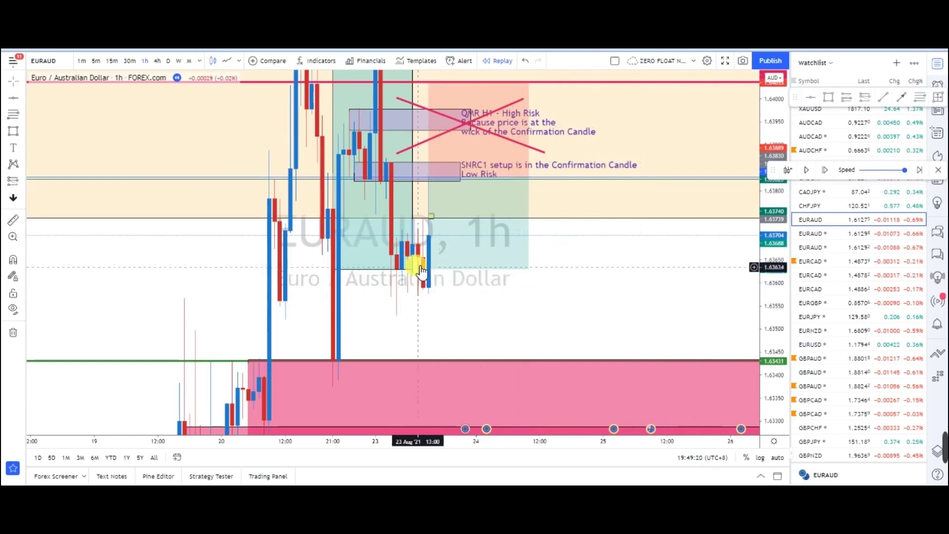
pyautogui.moveTo(432, 278); pyautogui.dragTo(434, 279)
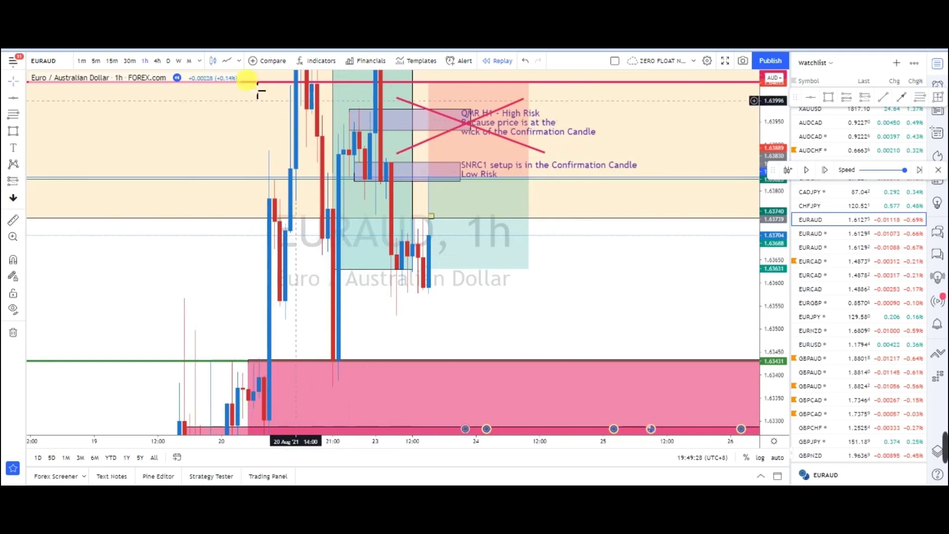
# Check the pink zones on the 4-hour timeframe and replay the 1-minute chart until about 16:45 on 23 August.
pyautogui.moveTo(784, 275); pyautogui.dragTo(781, 430)
pyautogui.moveTo(684, 348); pyautogui.dragTo(593, 154)
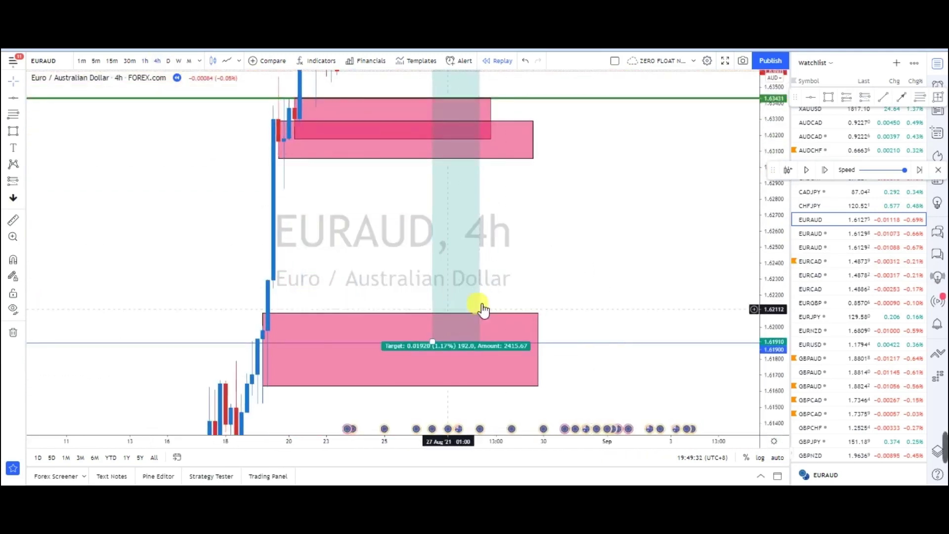
pyautogui.moveTo(185, 216); pyautogui.dragTo(222, 309)
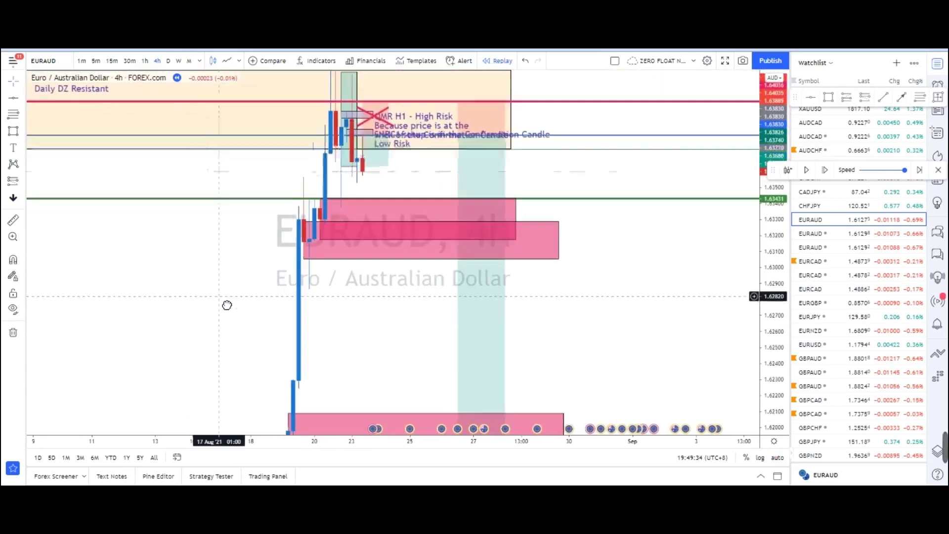
pyautogui.click(82, 60)
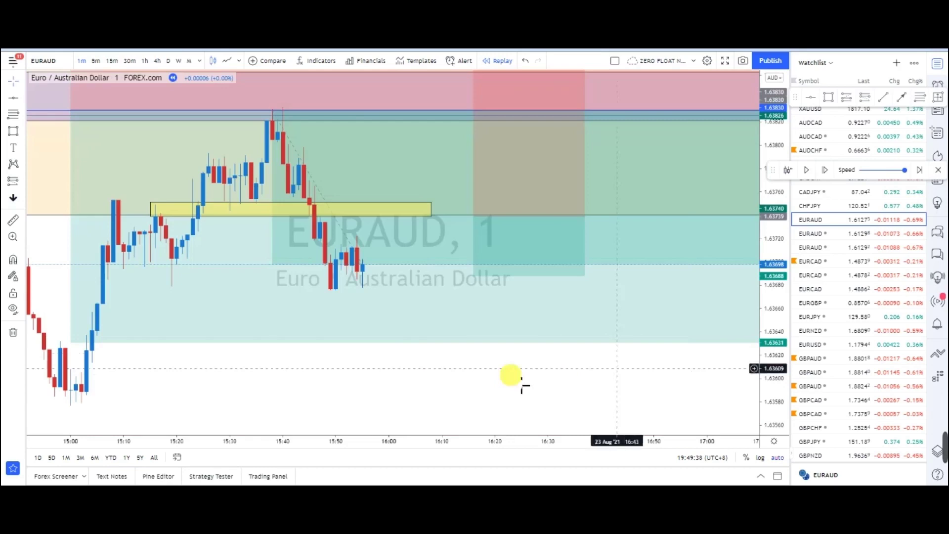
pyautogui.click(807, 169)
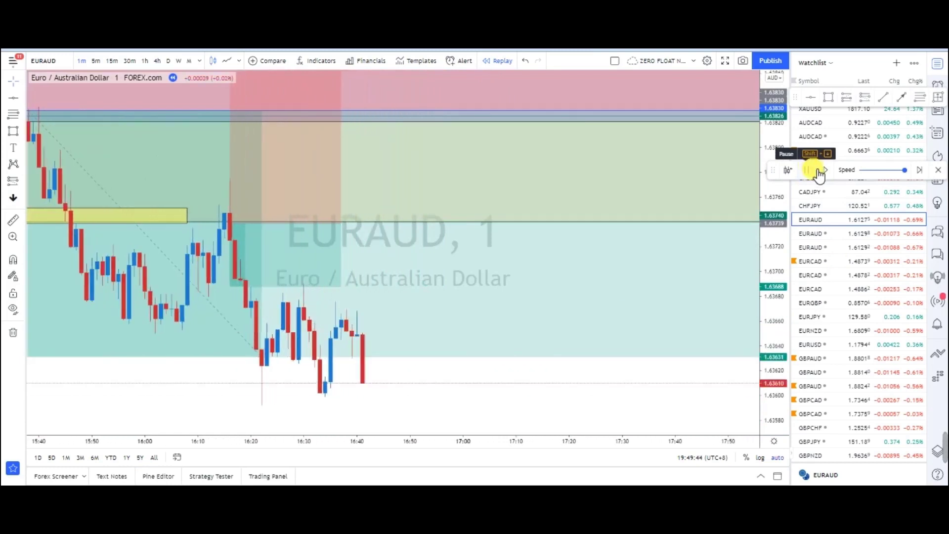
pyautogui.click(806, 171)
pyautogui.moveTo(272, 387); pyautogui.dragTo(662, 379)
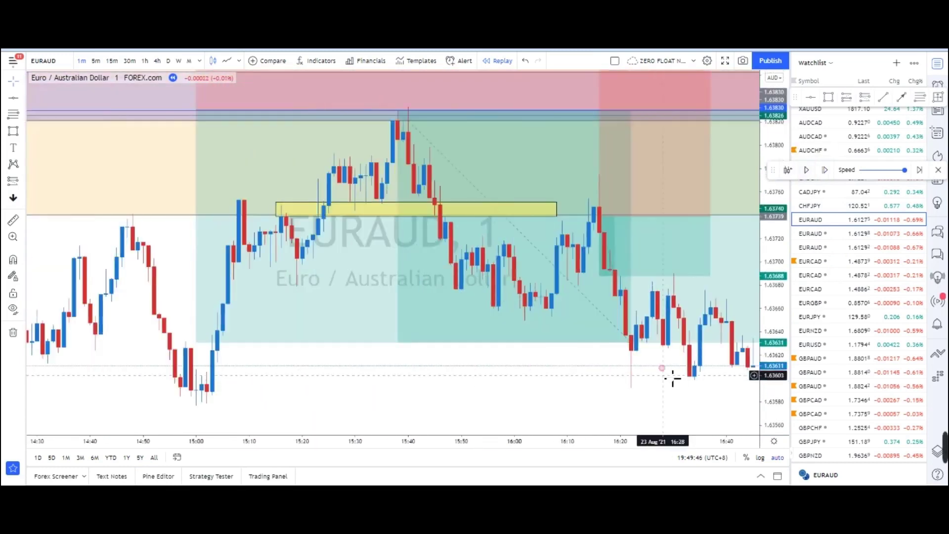
pyautogui.scroll(-2, 589, 303)
pyautogui.click(629, 213)
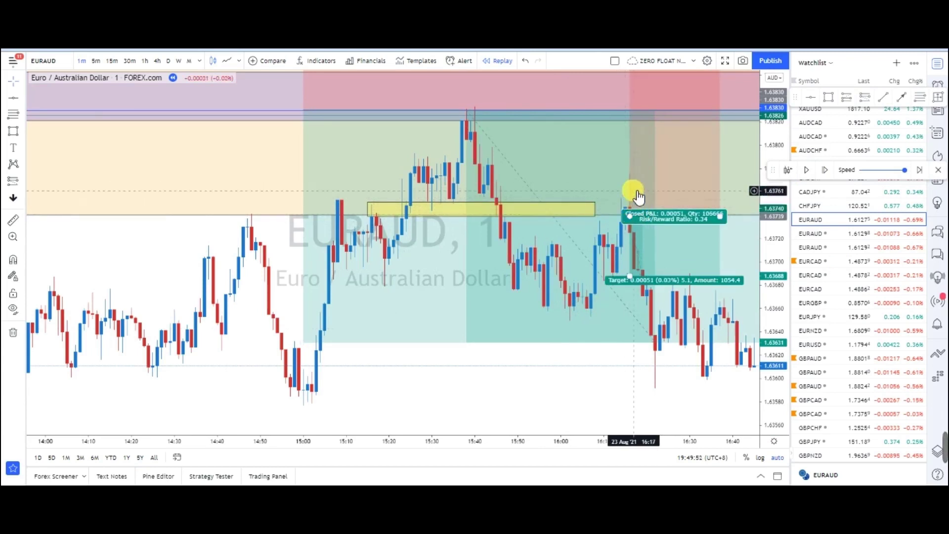
pyautogui.moveTo(767, 168); pyautogui.dragTo(772, 266)
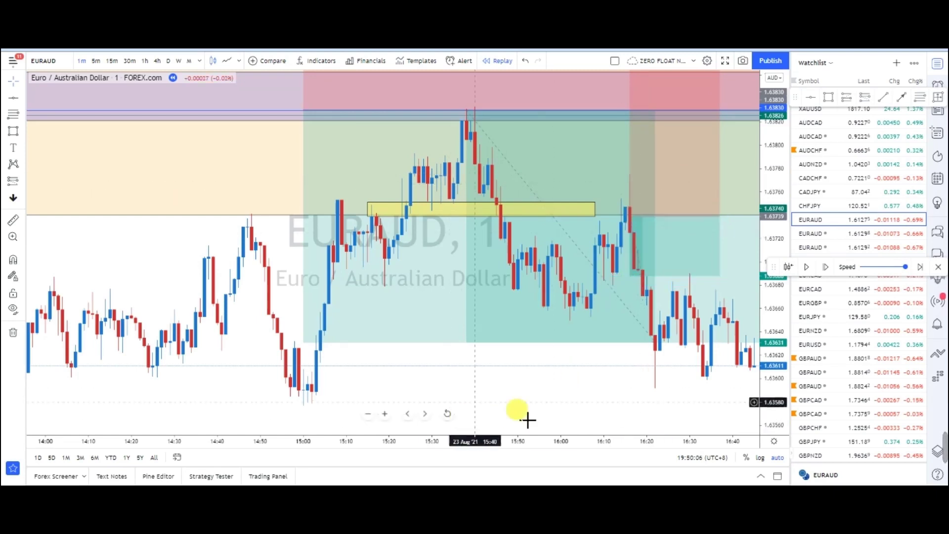
pyautogui.moveTo(526, 418); pyautogui.dragTo(190, 324)
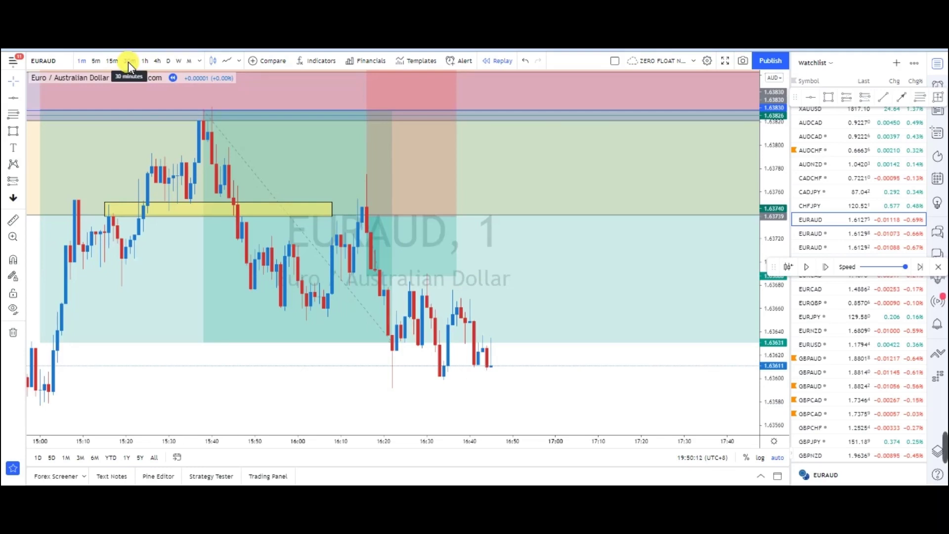
# Replay price on the 1-hour timeframe until the start of 25 August.
pyautogui.click(147, 61)
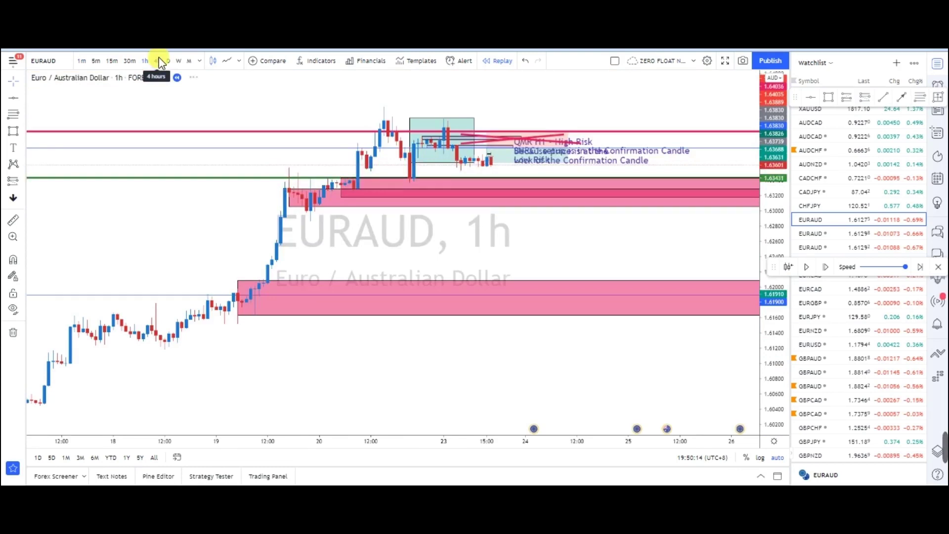
pyautogui.click(817, 267)
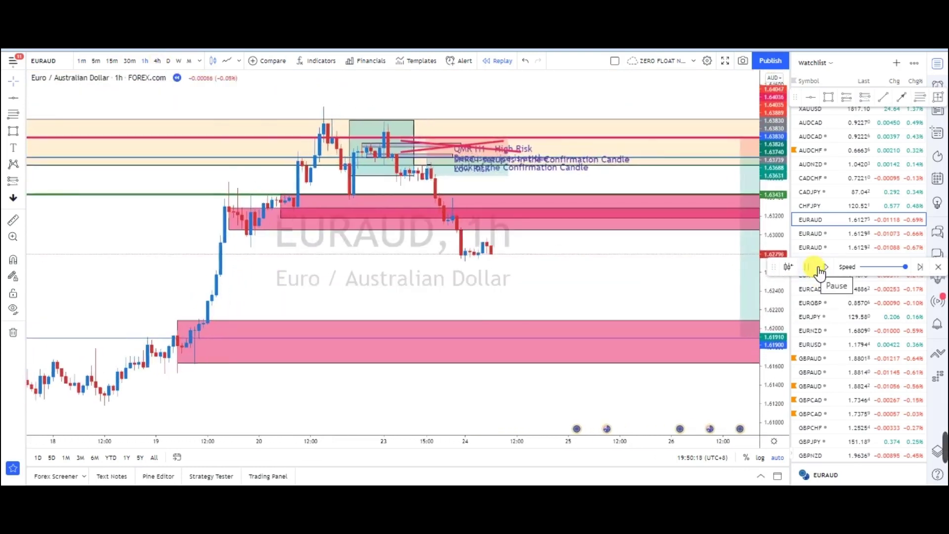
pyautogui.click(819, 272)
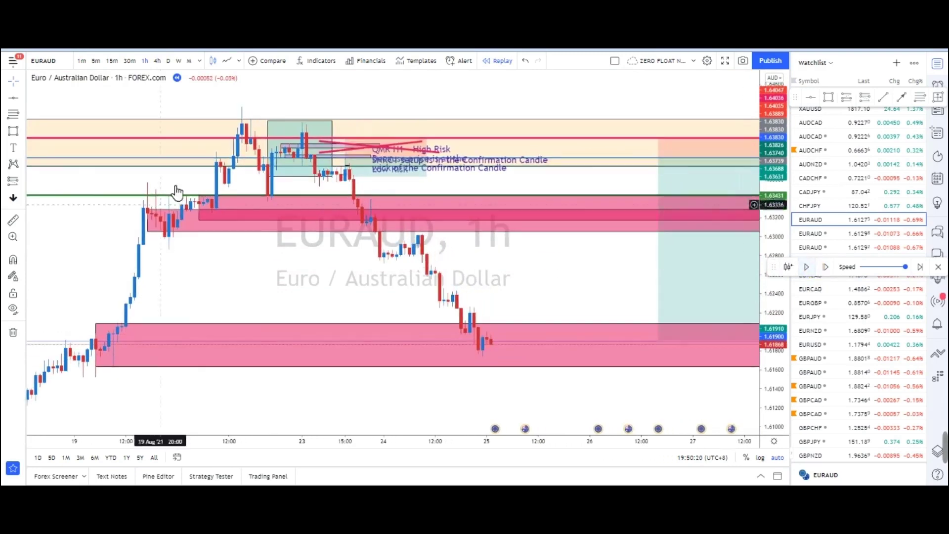
# Resize the longer of the two overlapping pink zones to start at about 18:00 on 19 August with its lower edge at about 1.63000.
pyautogui.click(346, 210)
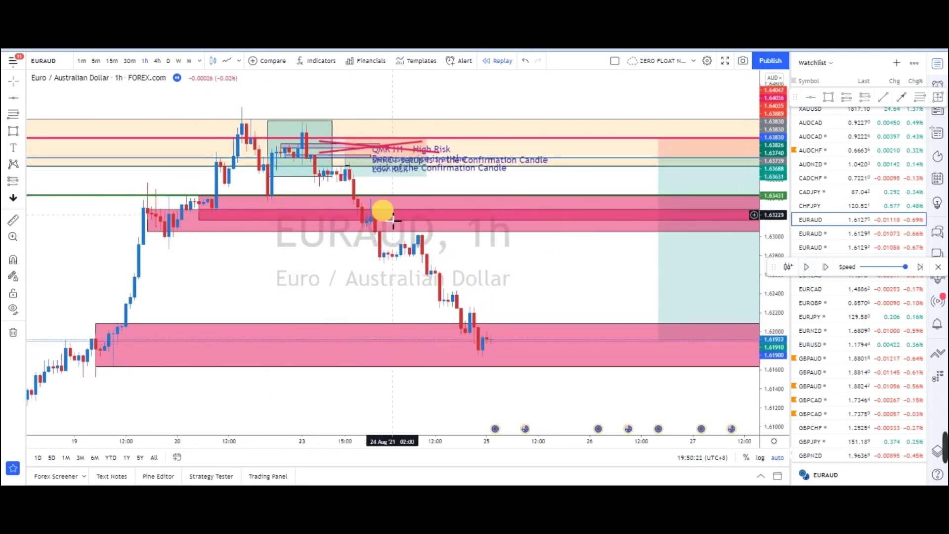
pyautogui.click(183, 93)
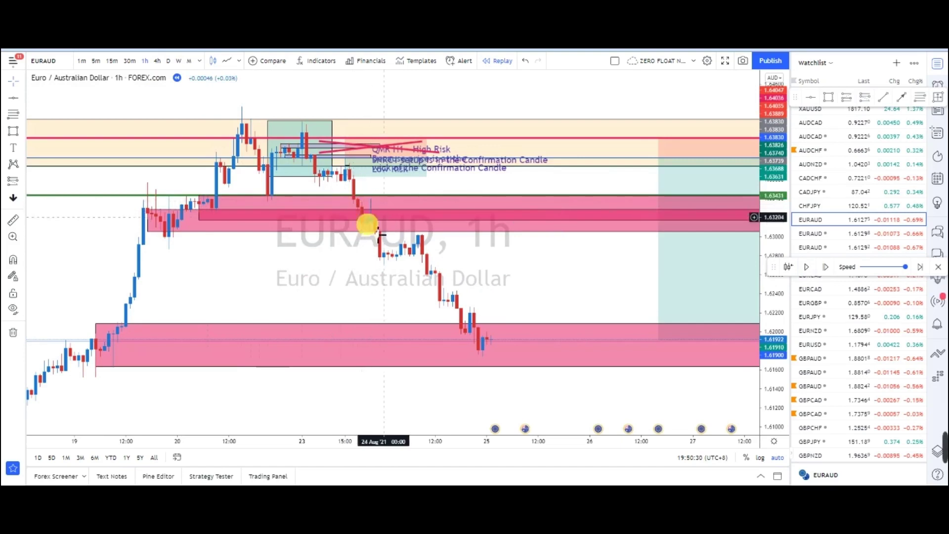
pyautogui.click(367, 222)
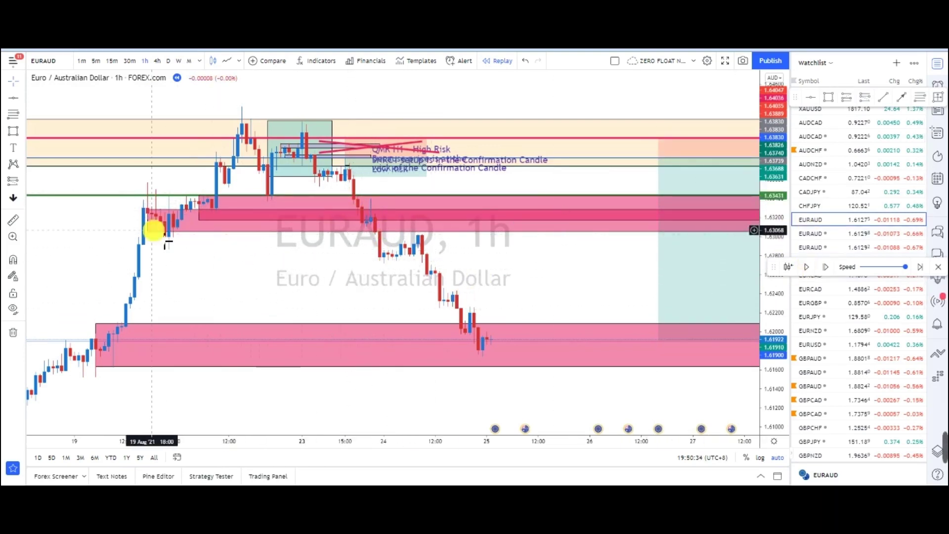
pyautogui.moveTo(151, 237); pyautogui.dragTo(155, 248)
pyautogui.click(204, 254)
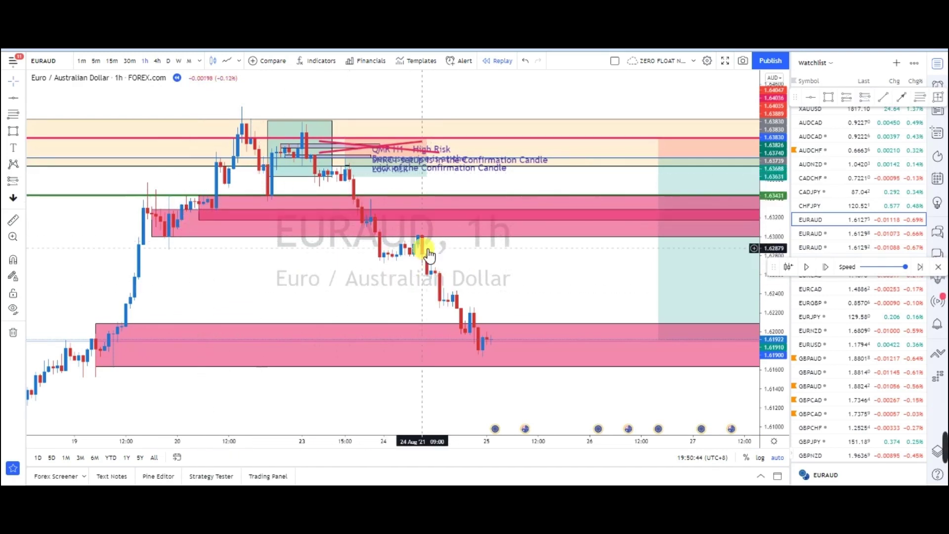
# Replay the 1-hour chart until about 20:00 on 25 August and review both short positions against the teal and pink zones.
pyautogui.click(810, 268)
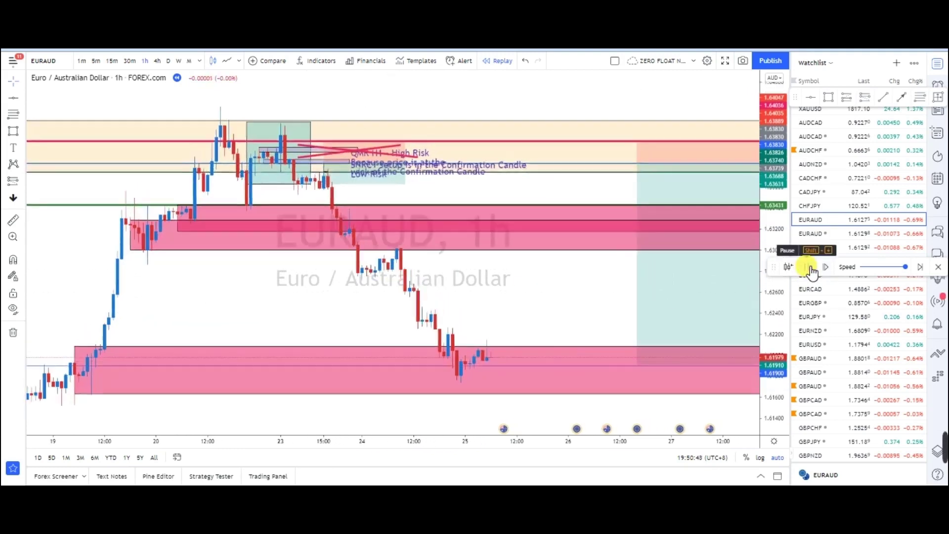
pyautogui.click(810, 268)
pyautogui.click(609, 218)
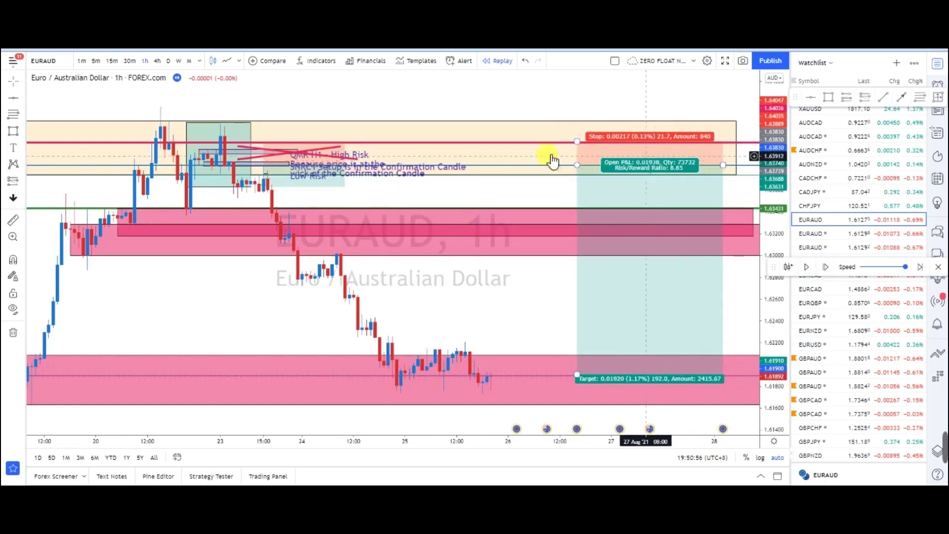
pyautogui.click(235, 143)
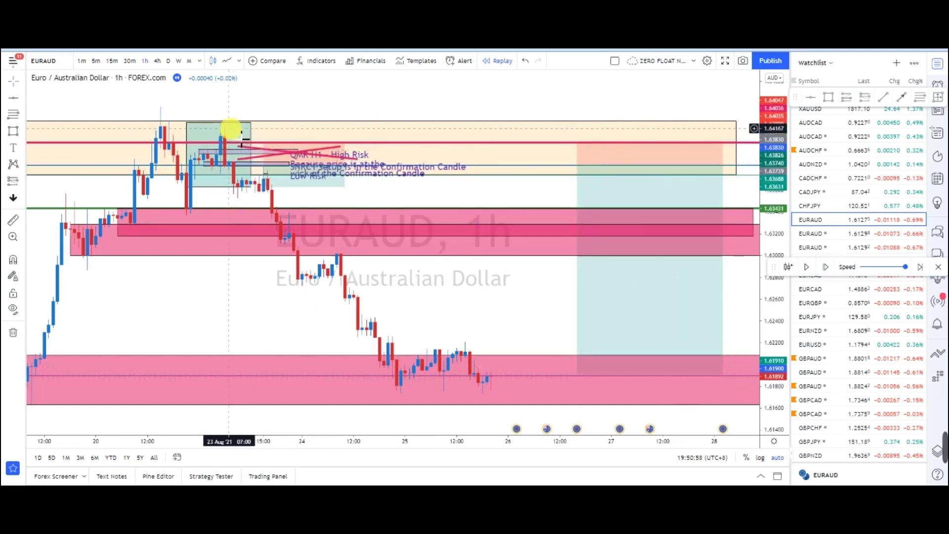
pyautogui.click(300, 175)
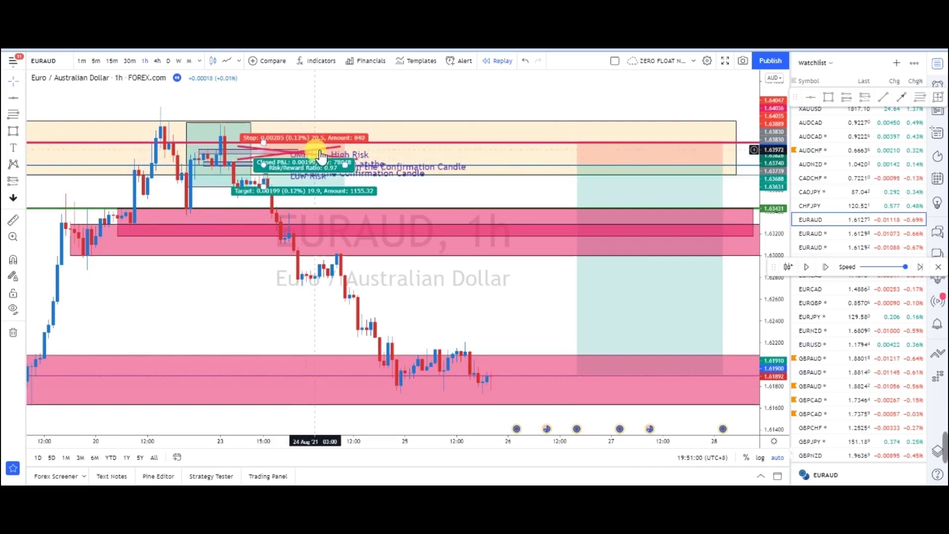
pyautogui.click(572, 340)
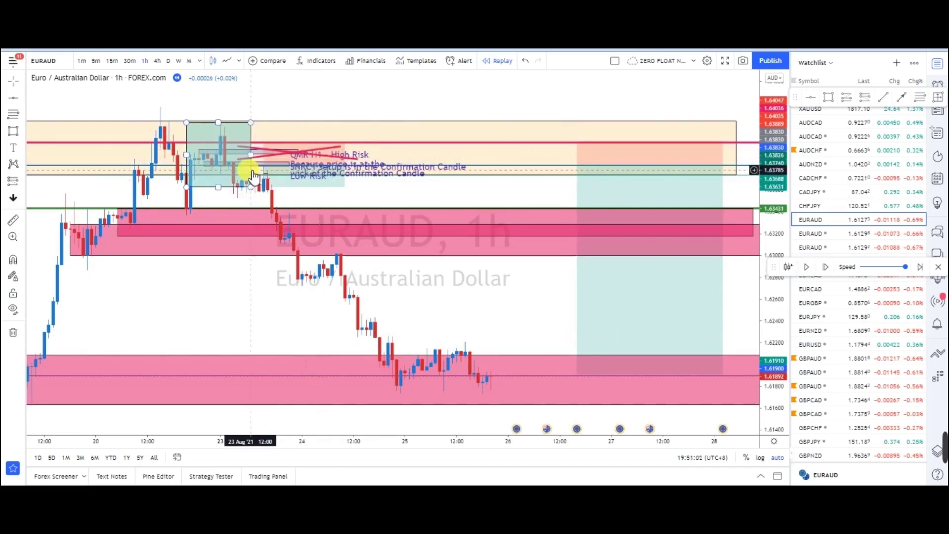
pyautogui.click(208, 215)
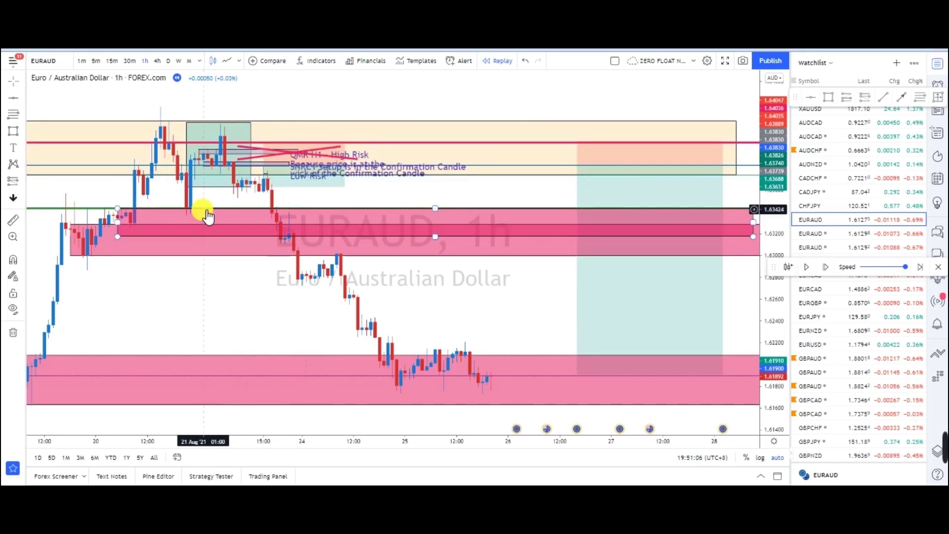
pyautogui.click(589, 356)
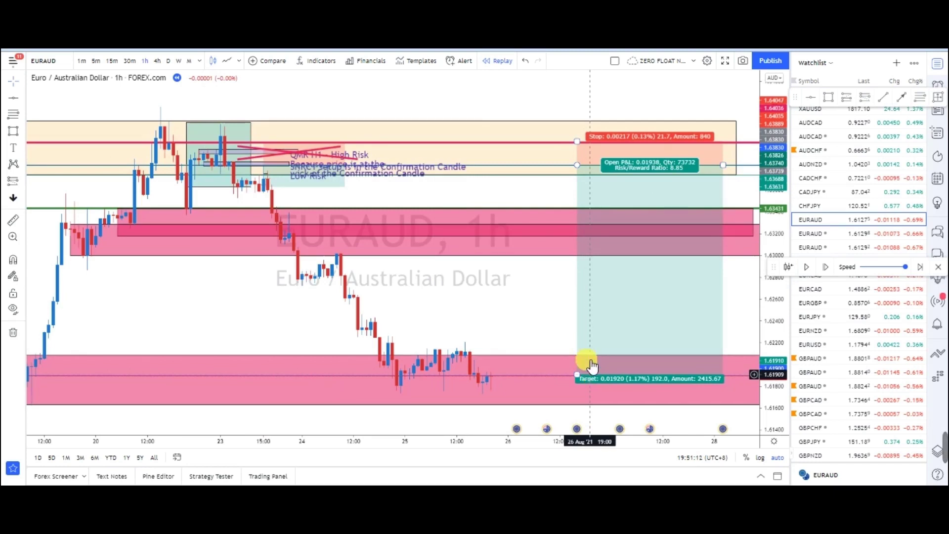
pyautogui.click(495, 319)
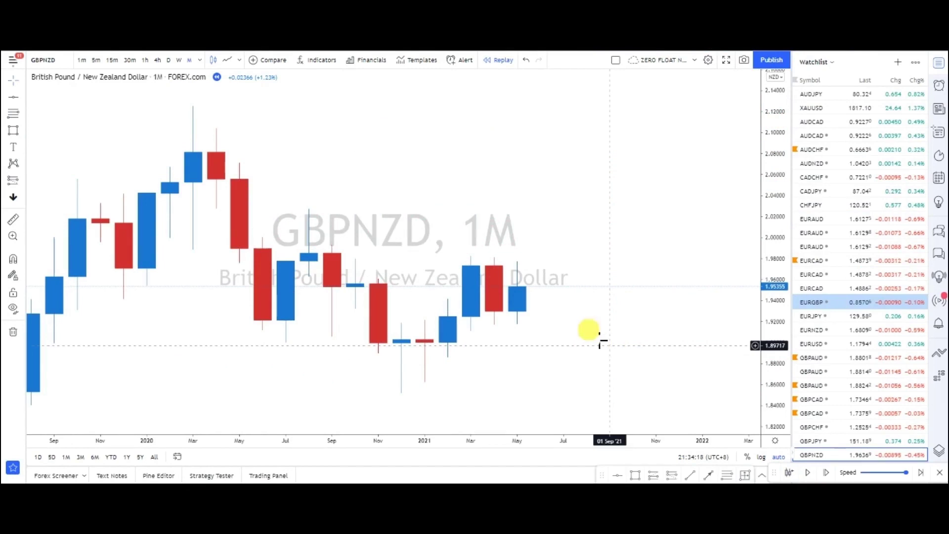
# Display the GBPNZD monthly chart as a line chart.
pyautogui.click(227, 60)
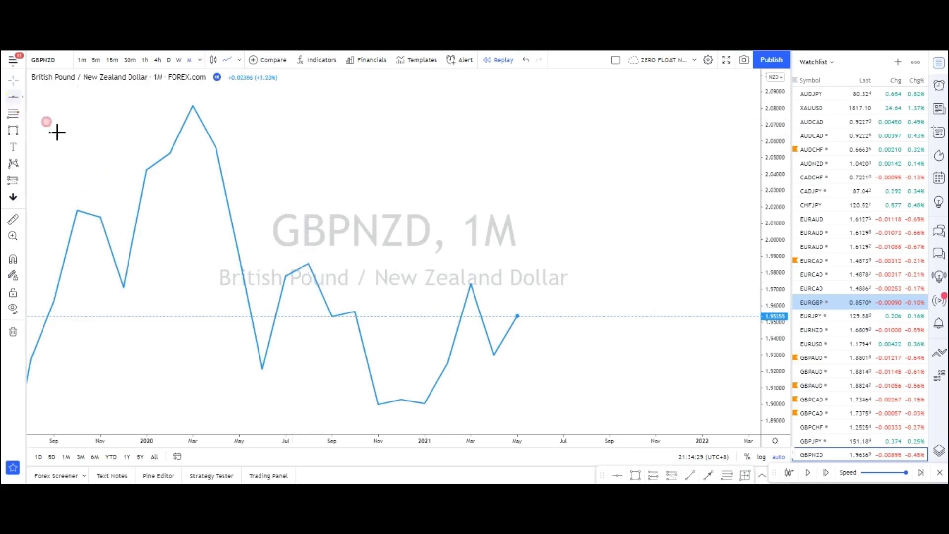
# Place a horizontal line at about 1.98561 on the August 2020 closing peak and display the chart as candles.
pyautogui.click(283, 263)
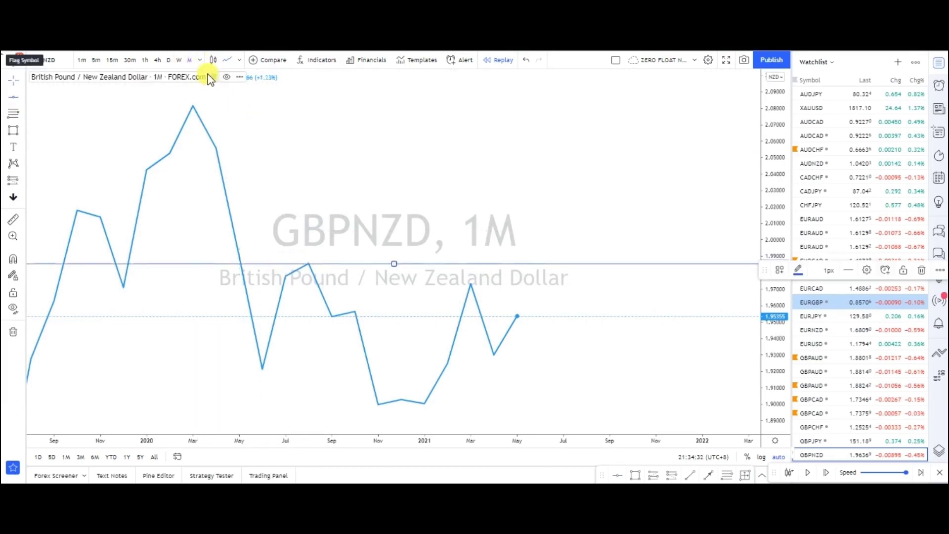
pyautogui.click(213, 60)
pyautogui.click(353, 109)
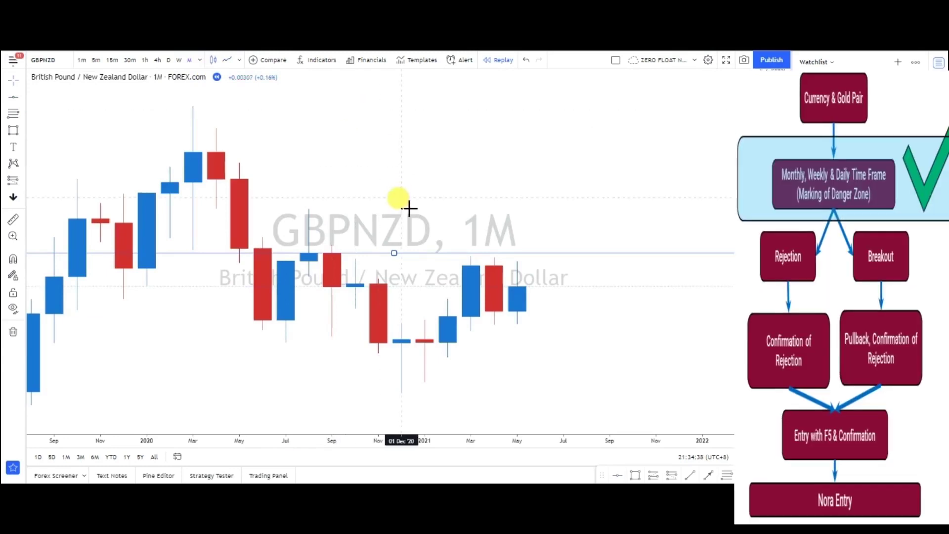
# Compare the horizontal line's level with the closing peak on the line chart and the August 2020 body on the candle chart.
pyautogui.click(228, 62)
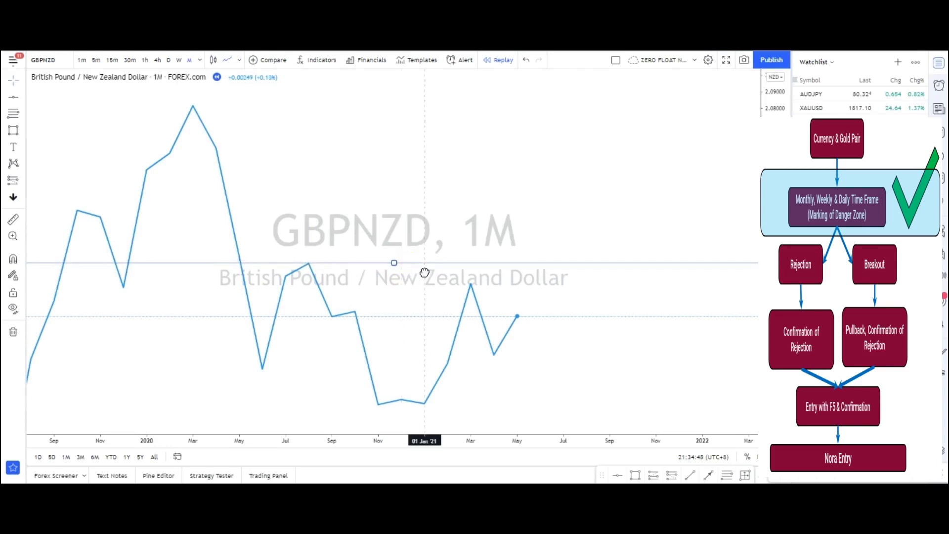
pyautogui.click(426, 190)
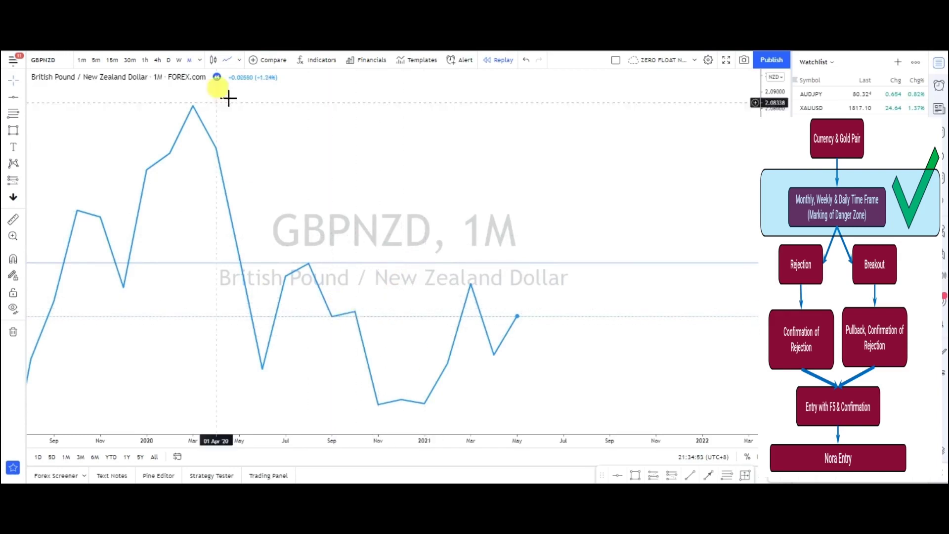
pyautogui.click(214, 61)
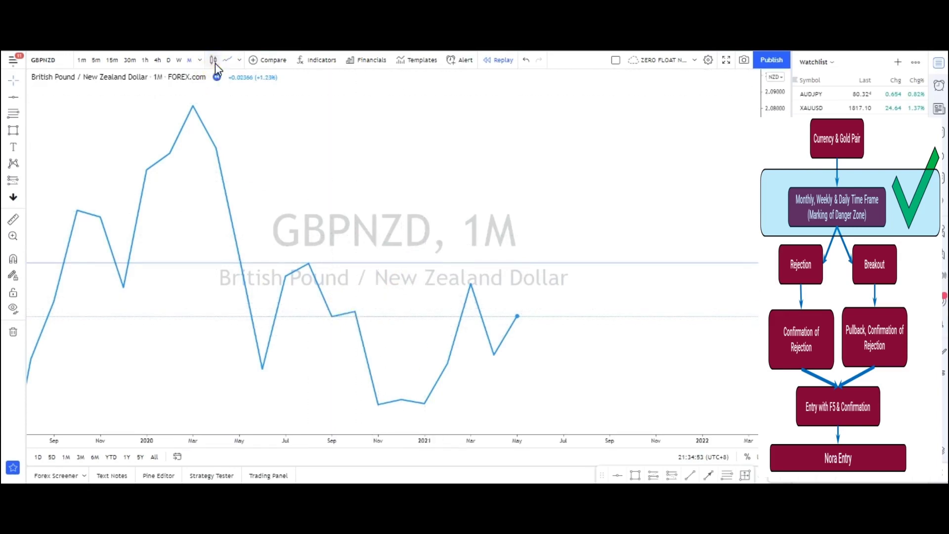
pyautogui.click(371, 253)
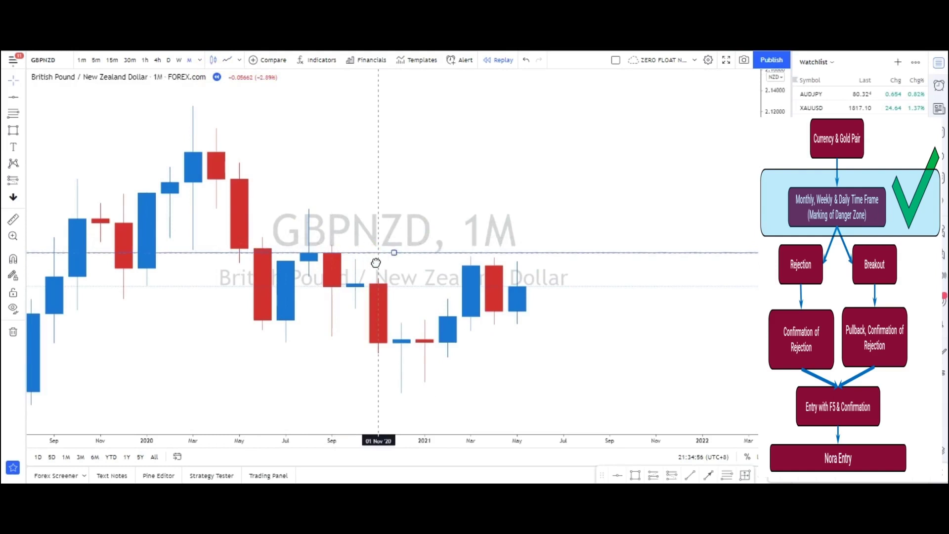
pyautogui.click(435, 170)
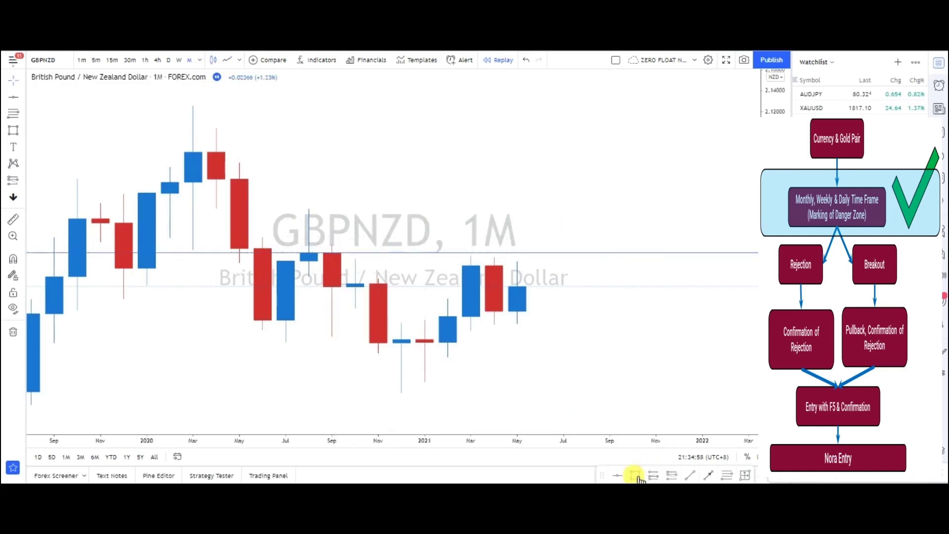
# Draw a light orange zone from August 2020 to July 2021, from the horizontal line up to the August wick high at about 2.029.
pyautogui.click(310, 242)
pyautogui.moveTo(309, 208)
pyautogui.mouseDown()
pyautogui.moveTo(476, 248)
pyautogui.moveTo(564, 253)
pyautogui.mouseUp()
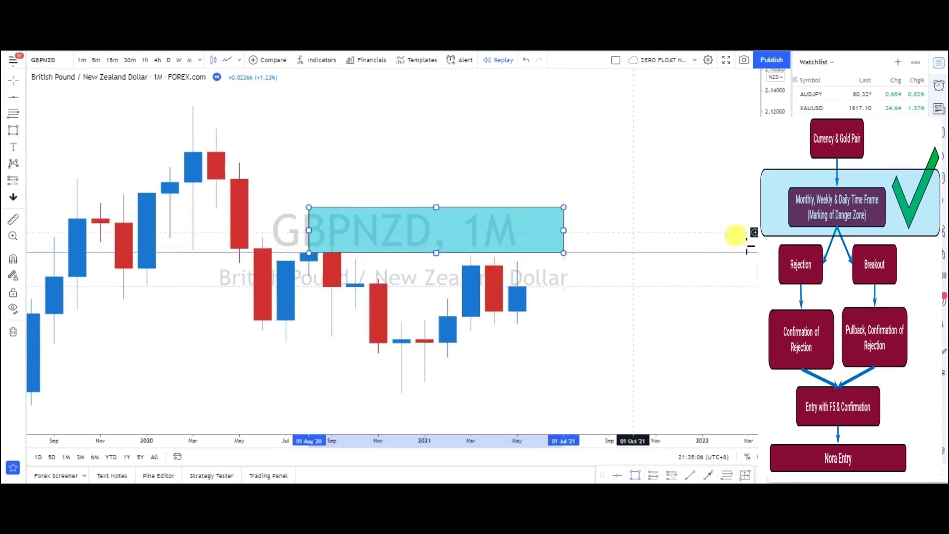
pyautogui.click(553, 240)
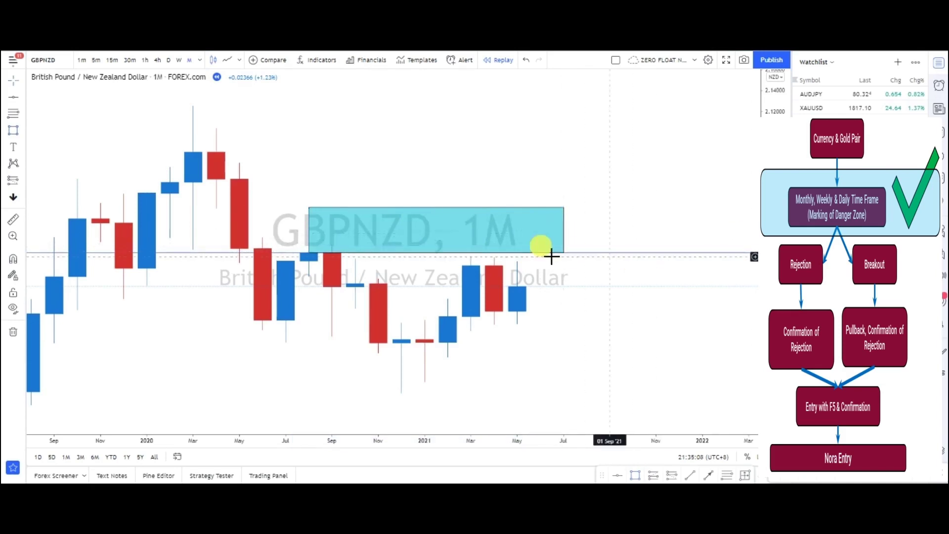
pyautogui.click(565, 229)
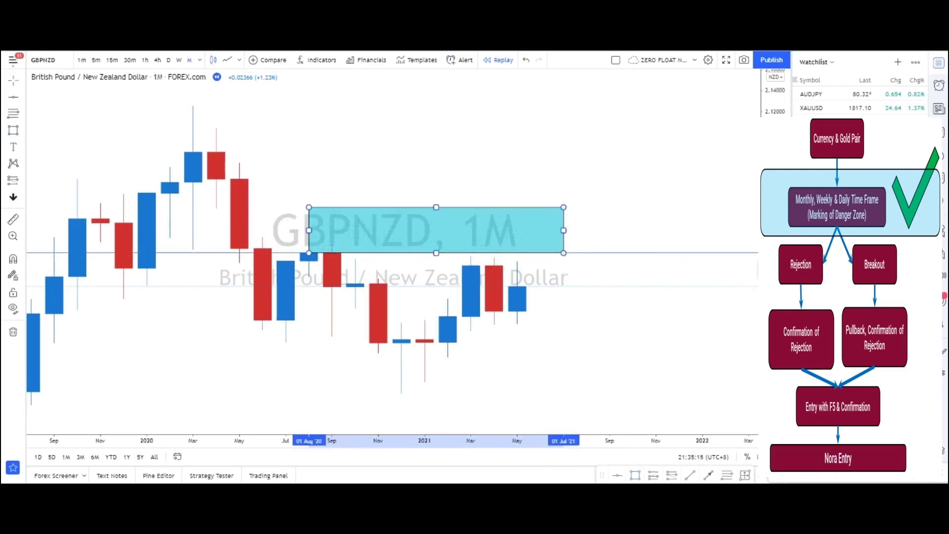
pyautogui.click(781, 274)
pyautogui.click(655, 221)
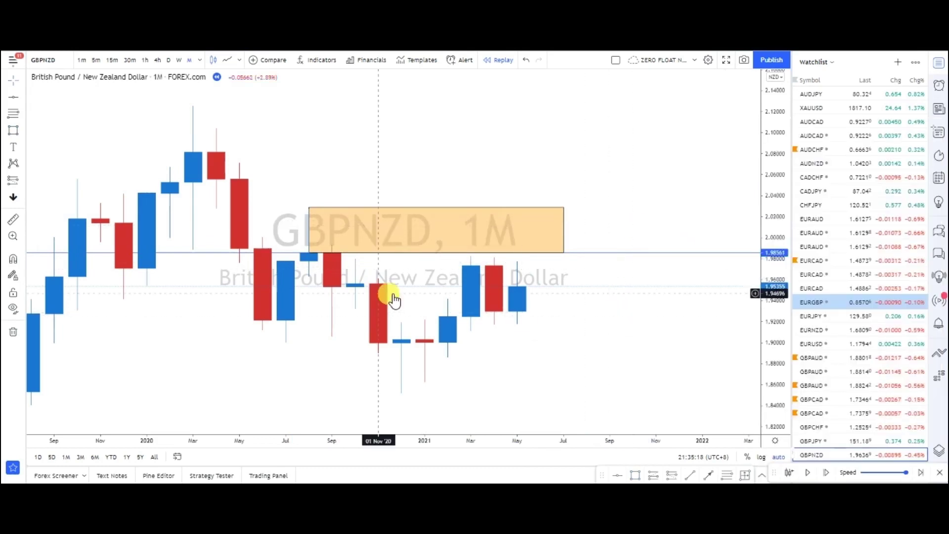
# Replay the GBPNZD daily chart until about 18 June 2021, with the whole height of the orange zone in view.
pyautogui.click(171, 61)
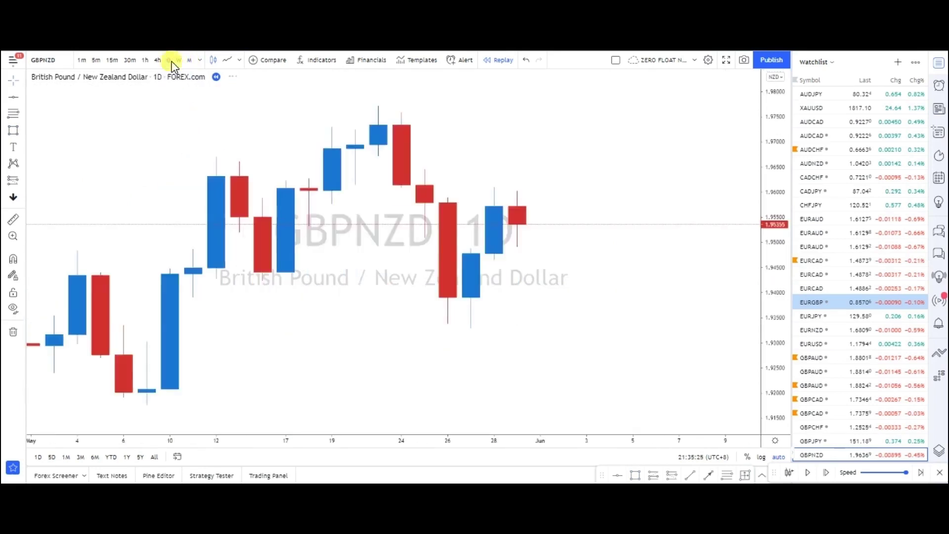
pyautogui.scroll(5, 593, 265)
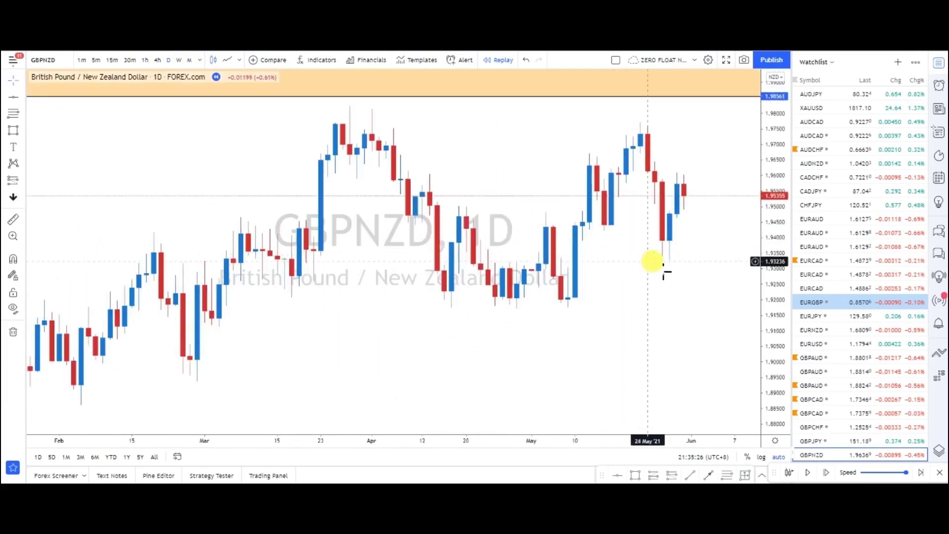
pyautogui.click(809, 473)
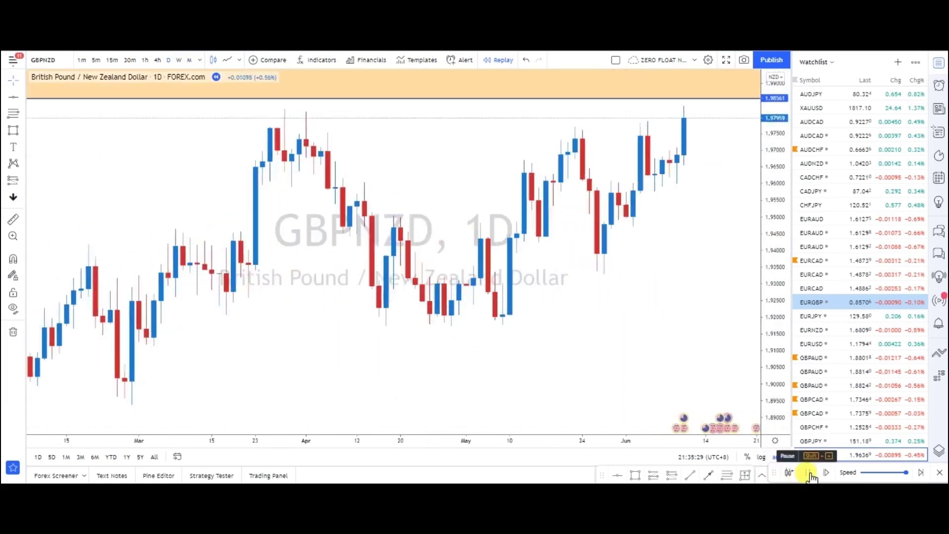
pyautogui.click(809, 473)
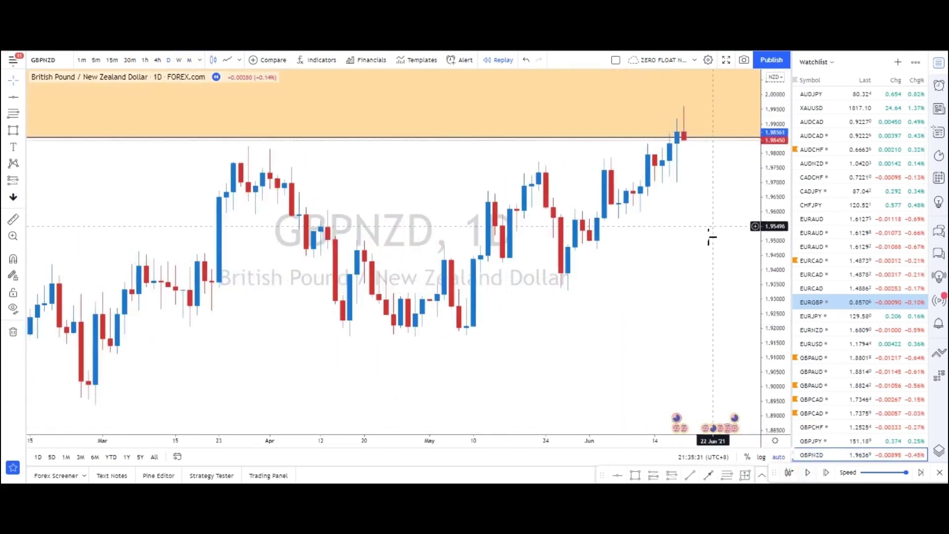
pyautogui.moveTo(710, 238); pyautogui.dragTo(572, 244)
pyautogui.moveTo(784, 187); pyautogui.dragTo(792, 275)
pyautogui.moveTo(611, 283); pyautogui.dragTo(536, 332)
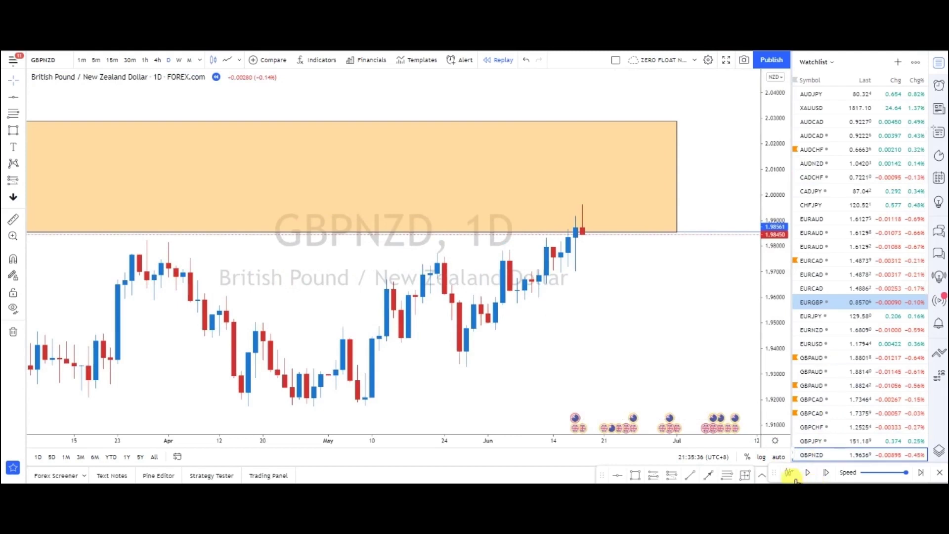
# Replay the daily chart at a slower speed until 24 June and examine the weekly candle at the orange zone.
pyautogui.moveTo(906, 473); pyautogui.dragTo(879, 474)
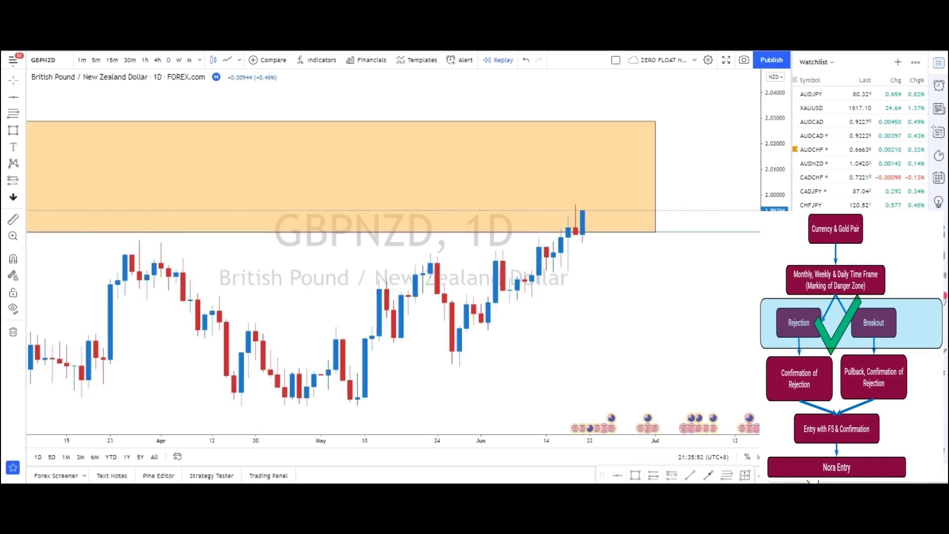
pyautogui.click(810, 472)
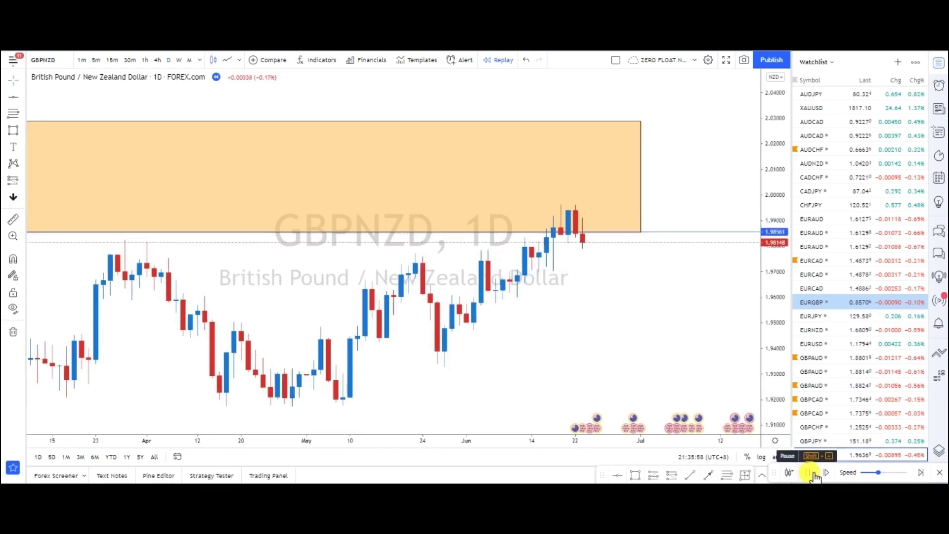
pyautogui.click(814, 475)
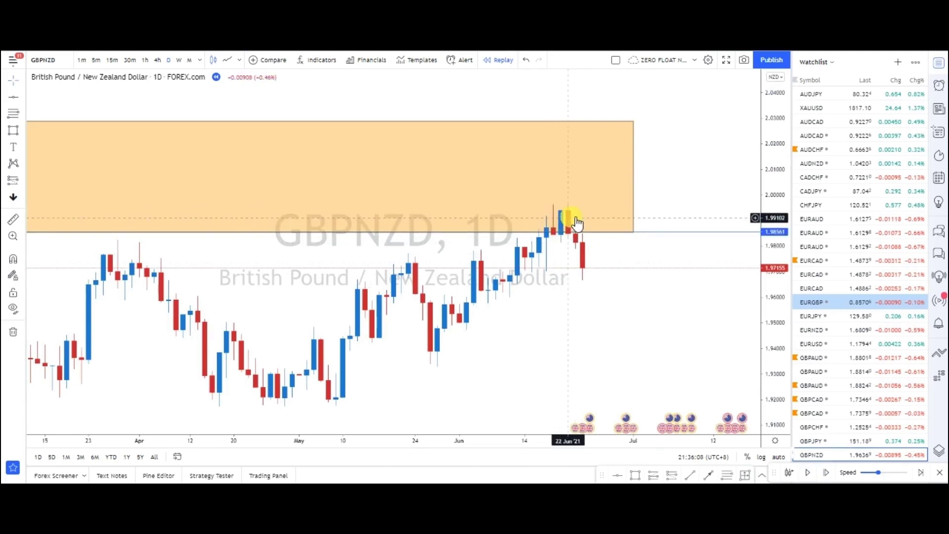
pyautogui.click(180, 60)
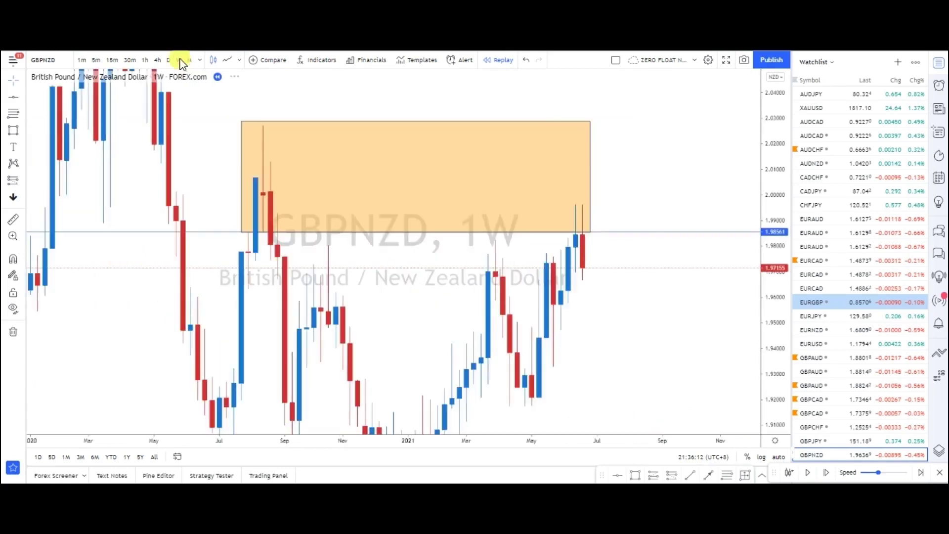
pyautogui.click(597, 273)
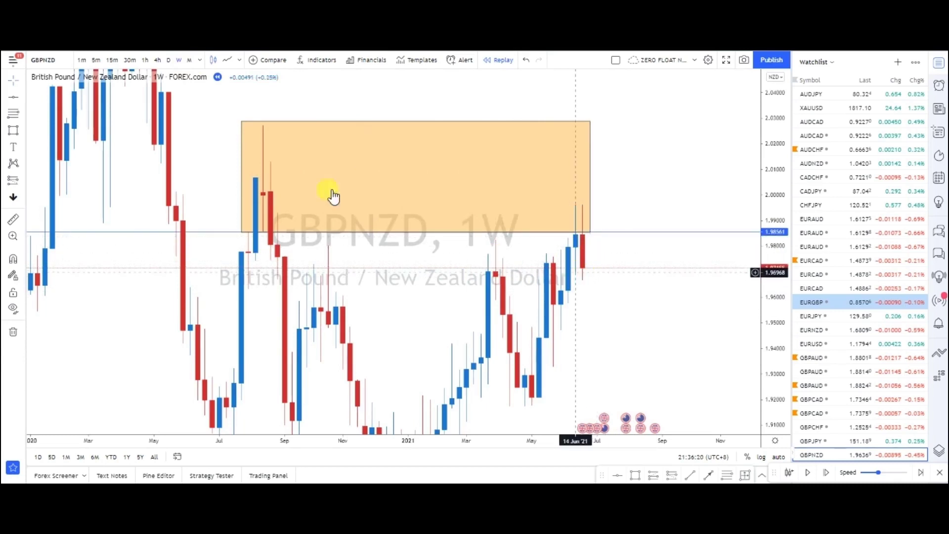
# Replay the daily chart until 28 June and compare the weekly and daily candles below the orange zone.
pyautogui.click(169, 60)
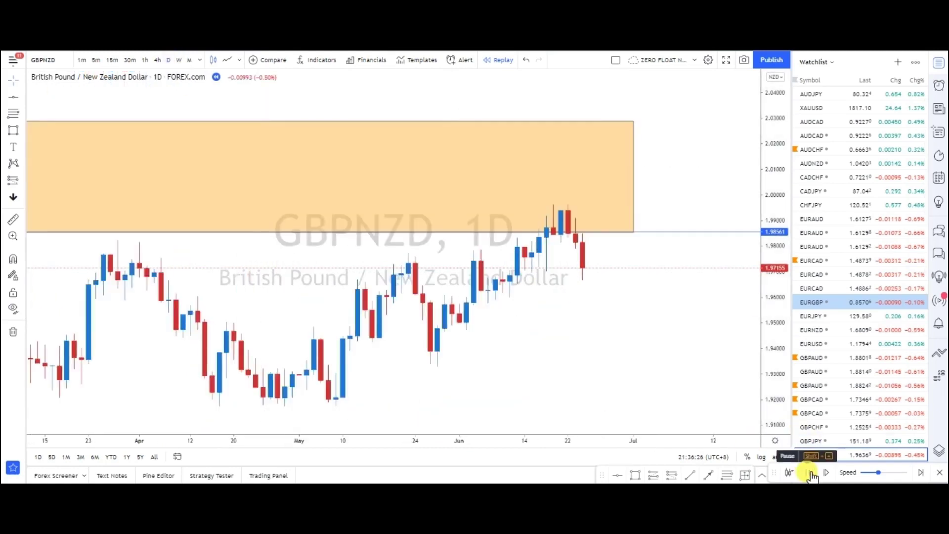
pyautogui.click(811, 474)
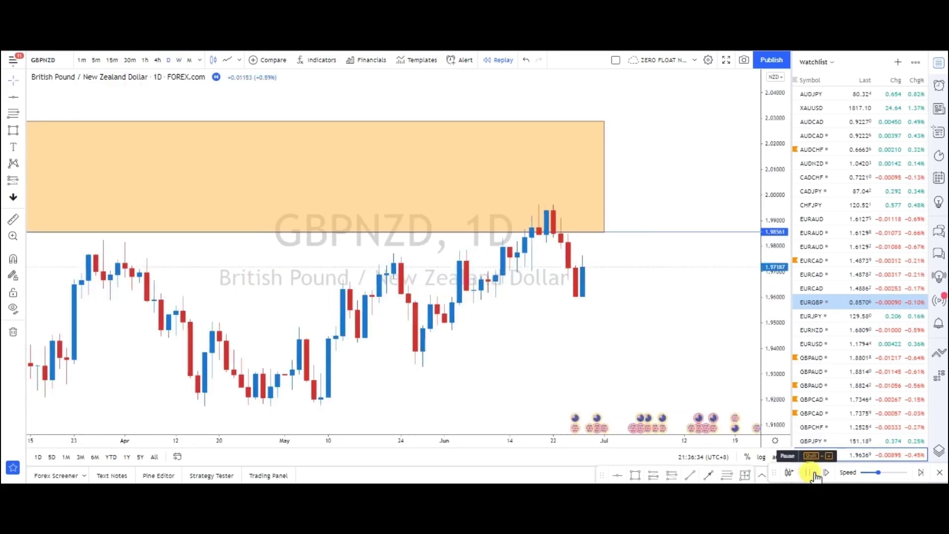
pyautogui.click(180, 60)
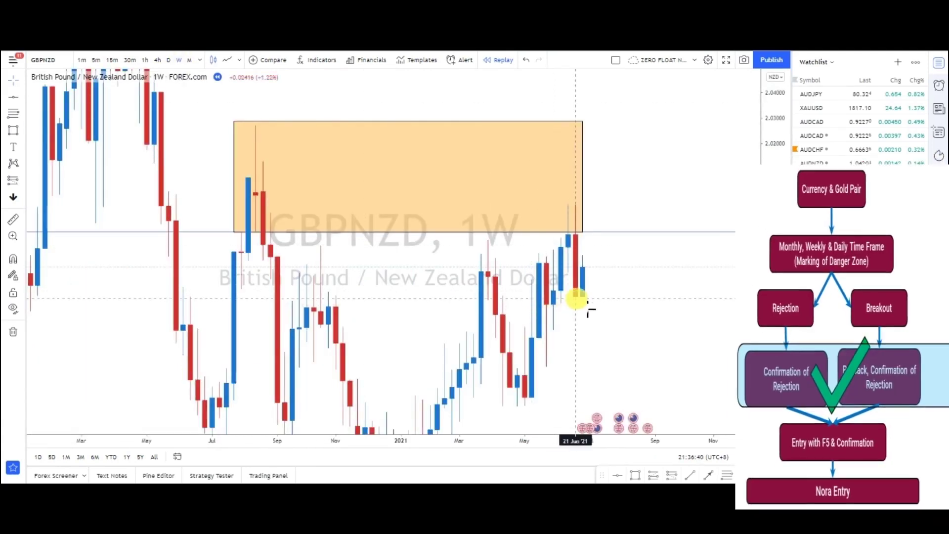
pyautogui.click(573, 236)
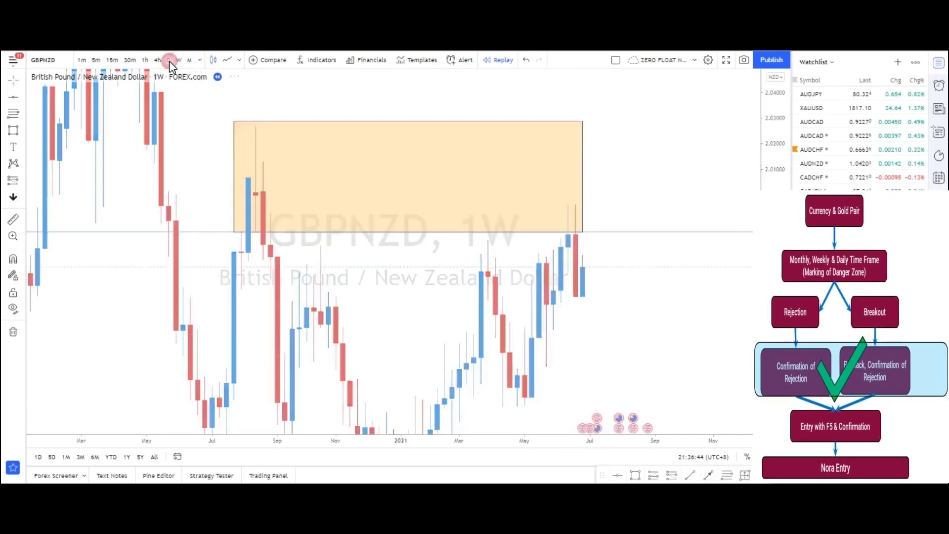
pyautogui.click(169, 60)
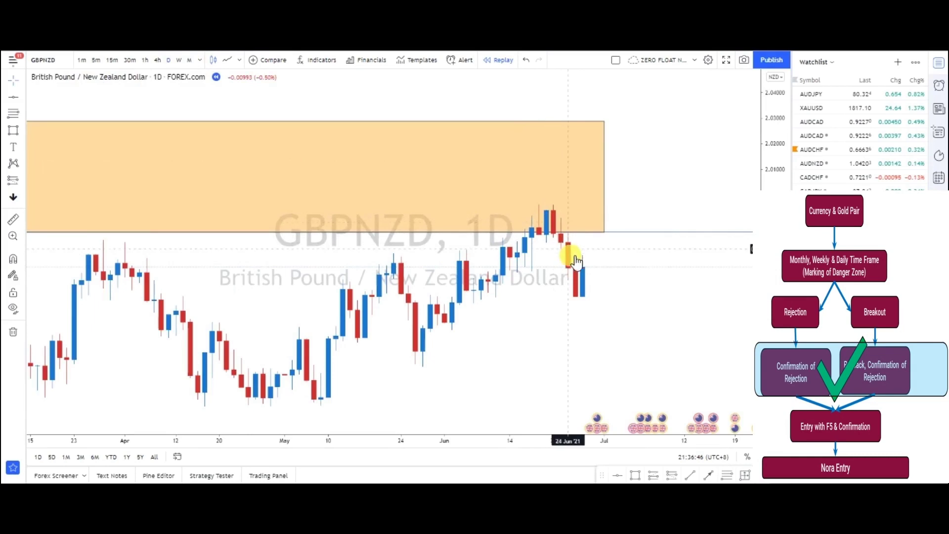
# Extend the orange zone on the weekly chart to about the end of August 2021.
pyautogui.click(180, 60)
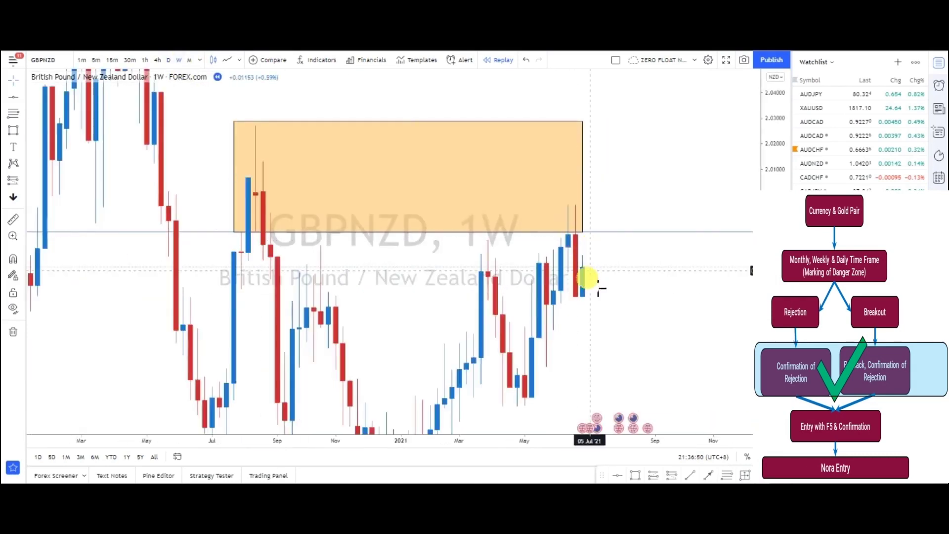
pyautogui.moveTo(588, 181); pyautogui.dragTo(653, 180)
pyautogui.click(619, 262)
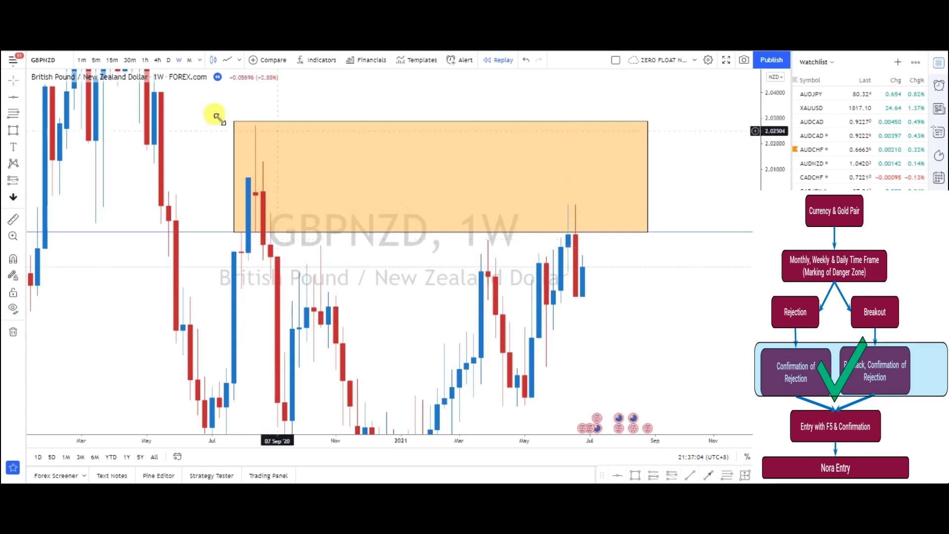
# Place a horizontal line at about 1.97968 on the top of the 11 June candle's body on the daily chart.
pyautogui.click(169, 60)
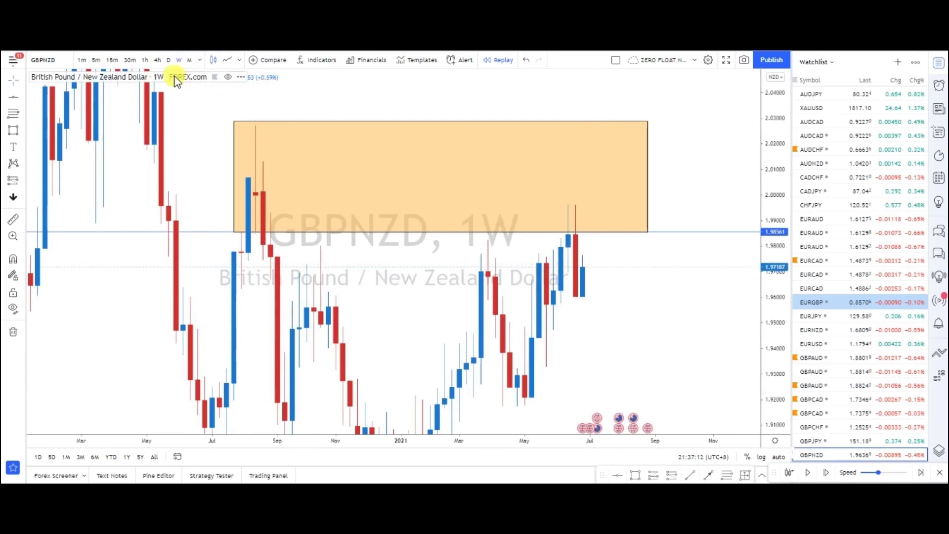
pyautogui.click(169, 60)
pyautogui.moveTo(502, 322); pyautogui.dragTo(731, 349)
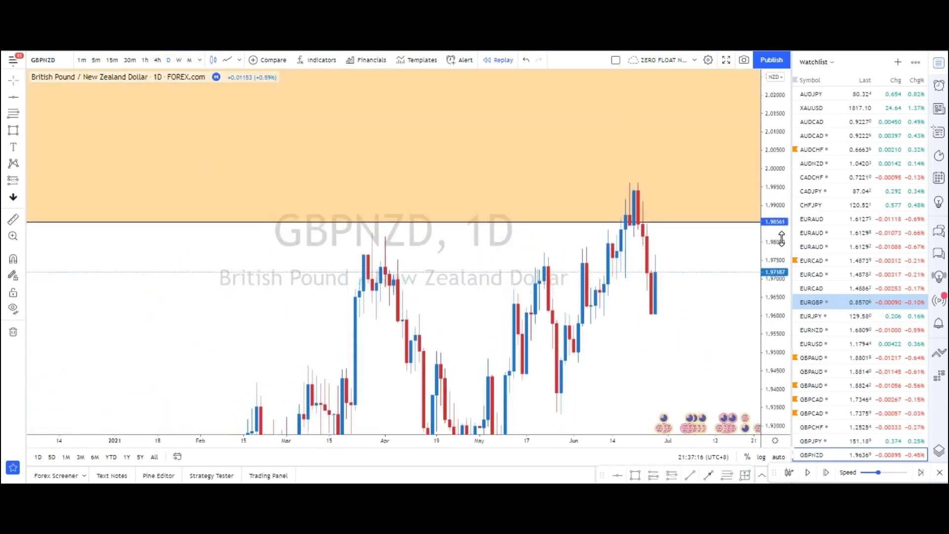
pyautogui.scroll(3, 675, 314)
pyautogui.moveTo(628, 320); pyautogui.dragTo(587, 328)
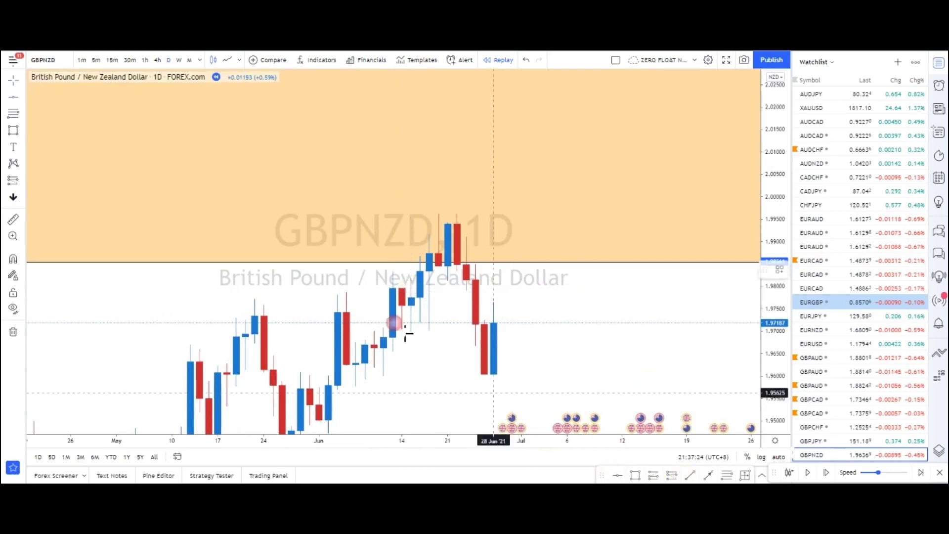
pyautogui.click(407, 289)
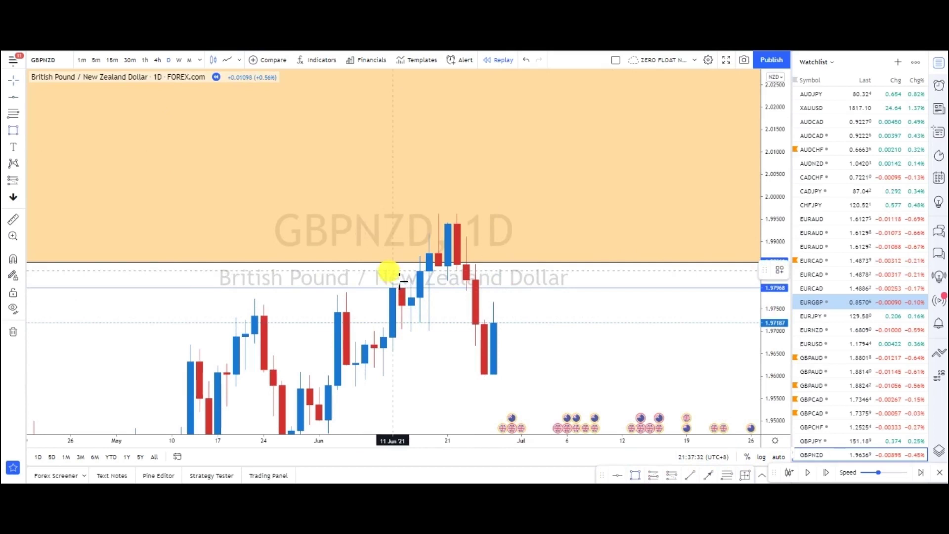
# Draw a turquoise zone from 11 June to 9 July 2021 between about 1.97968 and 1.983, and show it on the weekly chart.
pyautogui.click(393, 271)
pyautogui.click(595, 288)
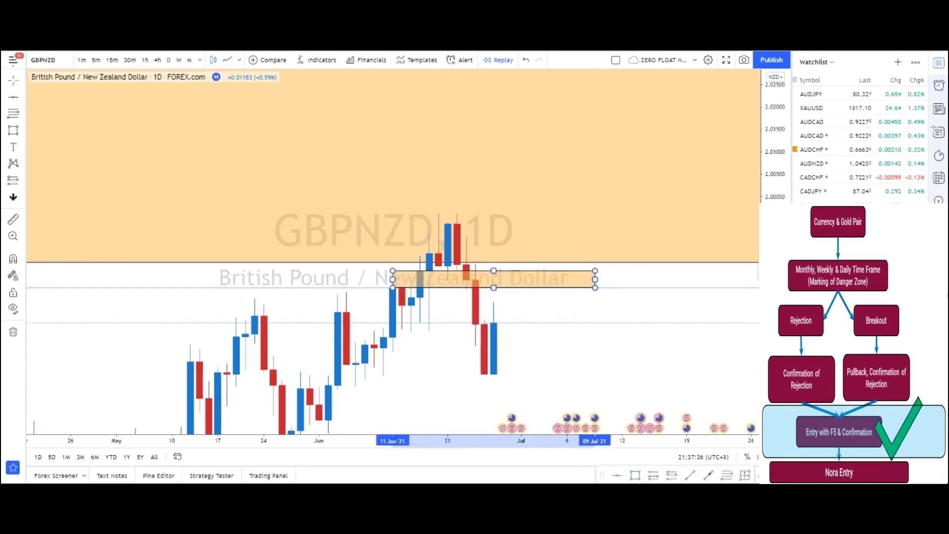
pyautogui.click(860, 332)
pyautogui.click(712, 338)
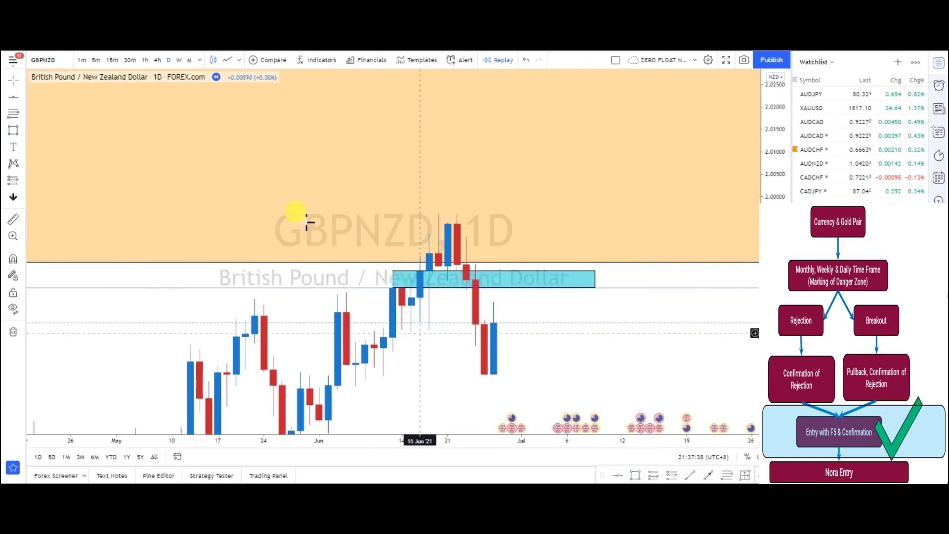
pyautogui.click(177, 62)
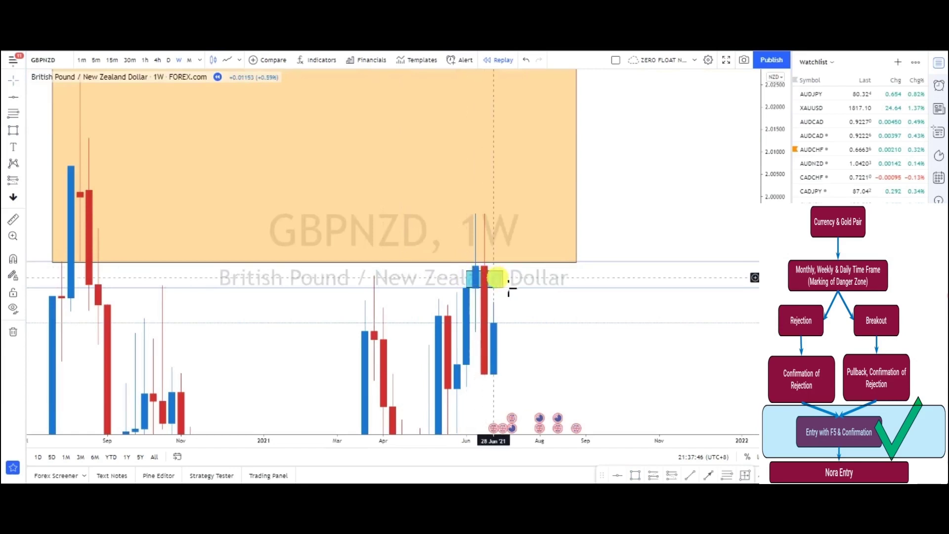
# Place a horizontal line at about 1.99641 along the tips of the highest June wicks on the daily chart.
pyautogui.click(168, 60)
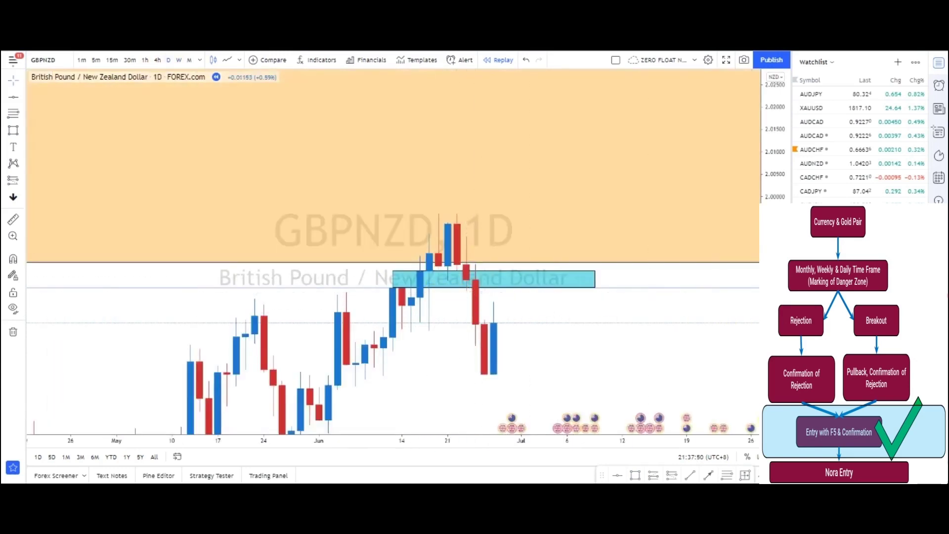
pyautogui.click(620, 478)
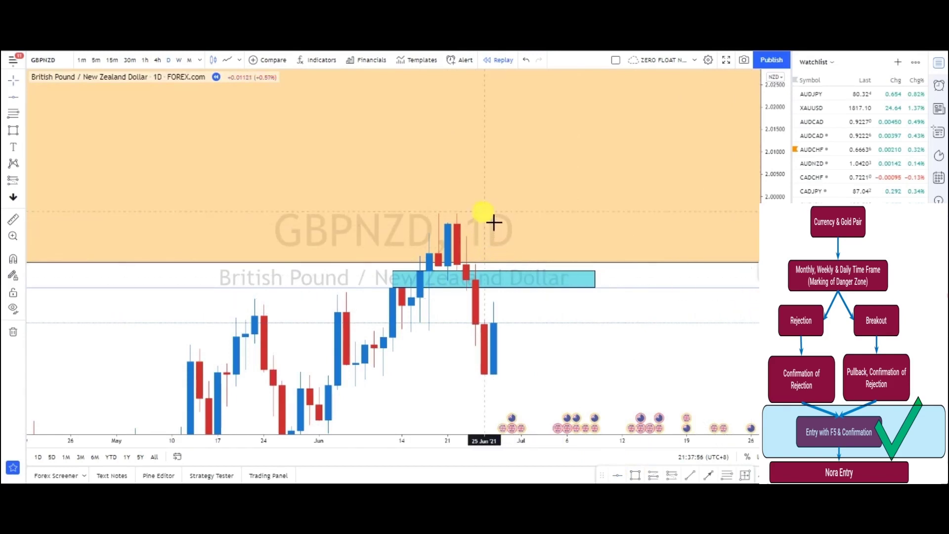
pyautogui.click(481, 214)
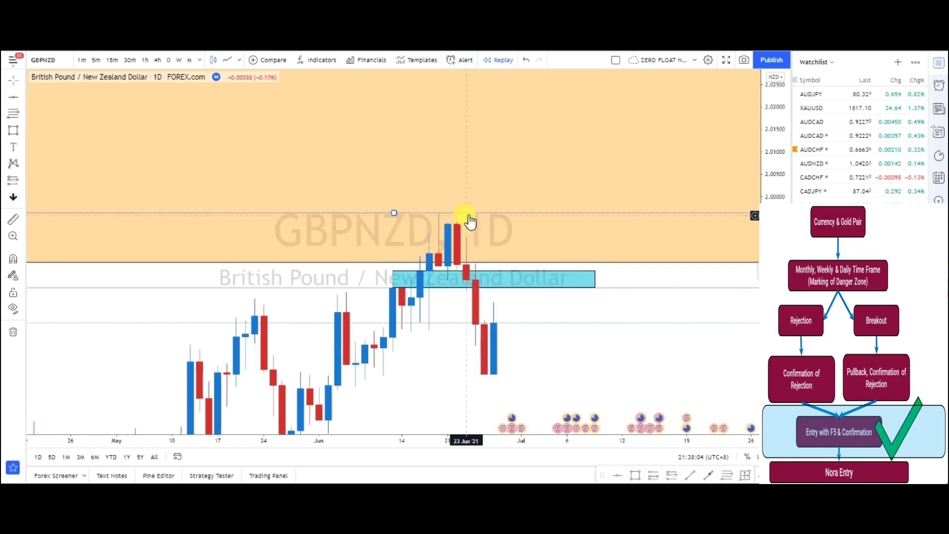
pyautogui.click(208, 198)
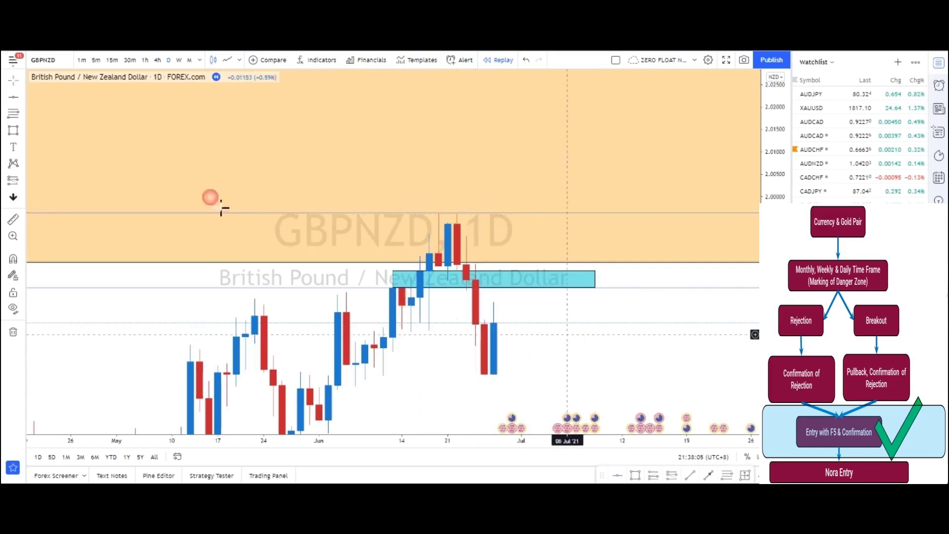
# Move the turquoise zone on the 4-hour chart so it starts at 16 June 05:00 and overlaps the orange zone's lower edge.
pyautogui.click(158, 59)
pyautogui.scroll(-4, 354, 240)
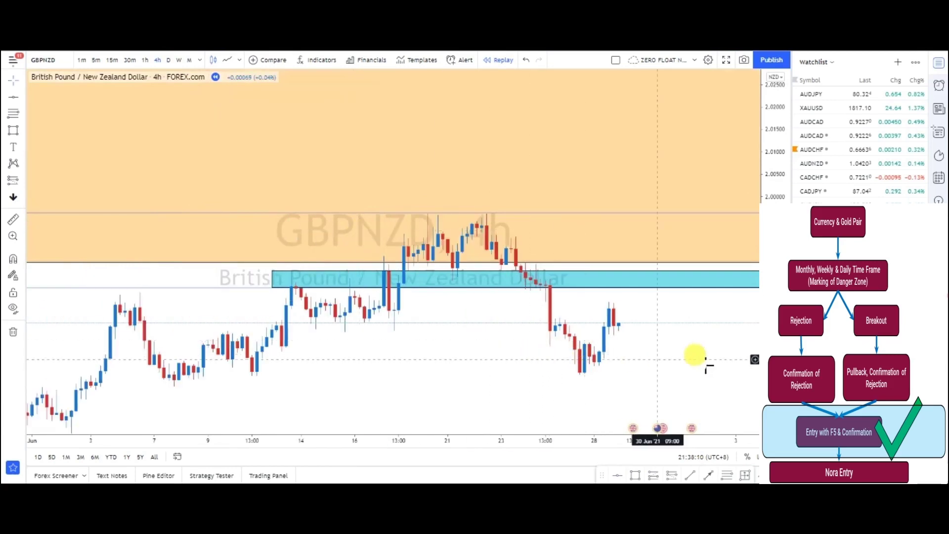
pyautogui.moveTo(691, 369); pyautogui.dragTo(644, 372)
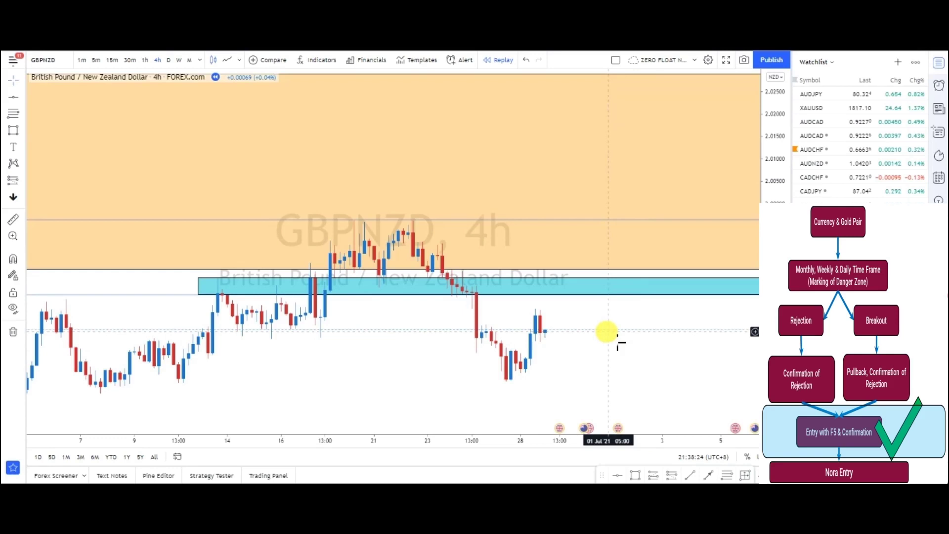
pyautogui.click(224, 298)
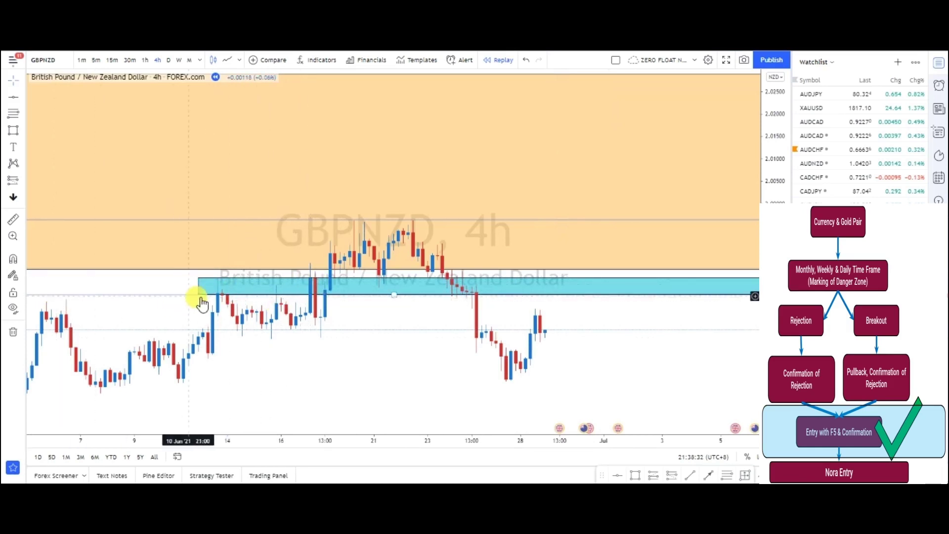
pyautogui.moveTo(201, 297); pyautogui.dragTo(289, 269)
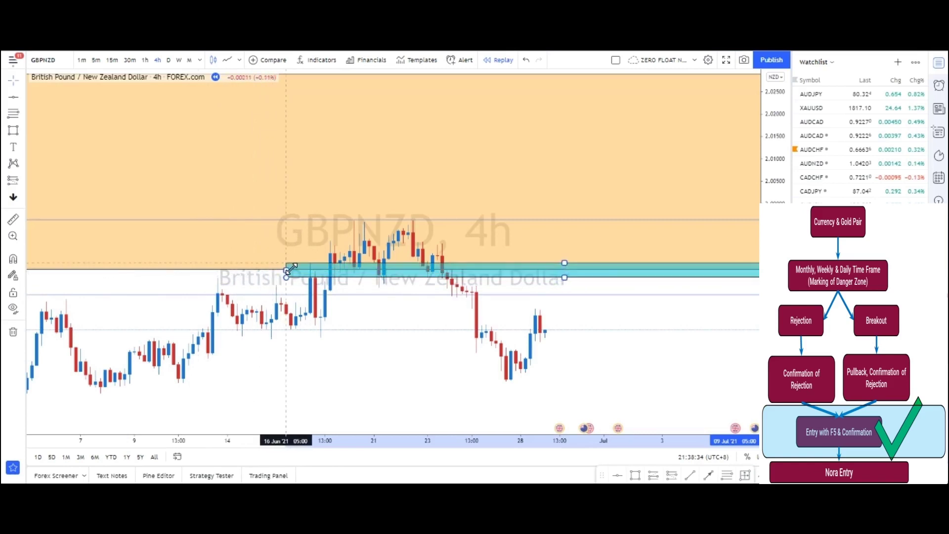
# Raise the horizontal line below the turquoise zone to about 1.98330 and align the zone's lower edge with it.
pyautogui.click(257, 302)
pyautogui.moveTo(257, 302); pyautogui.dragTo(277, 287)
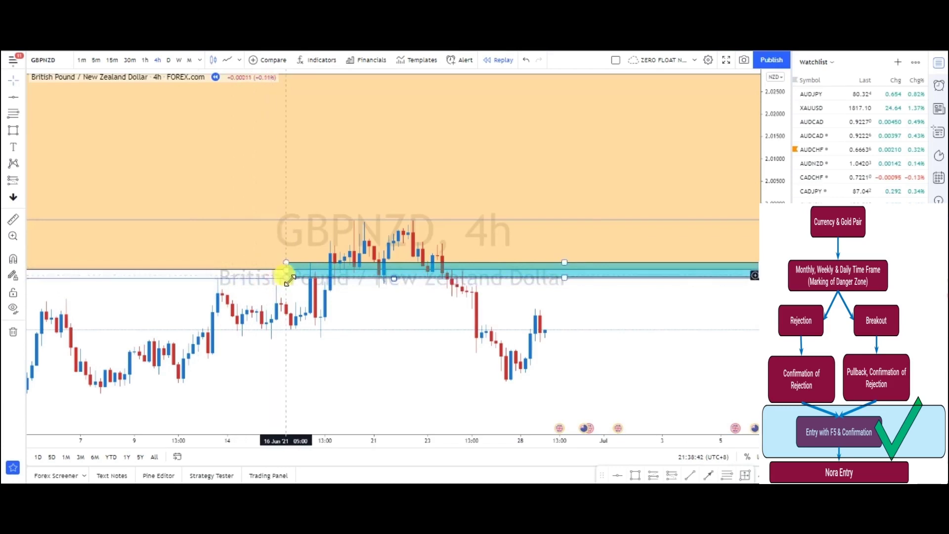
pyautogui.click(284, 272)
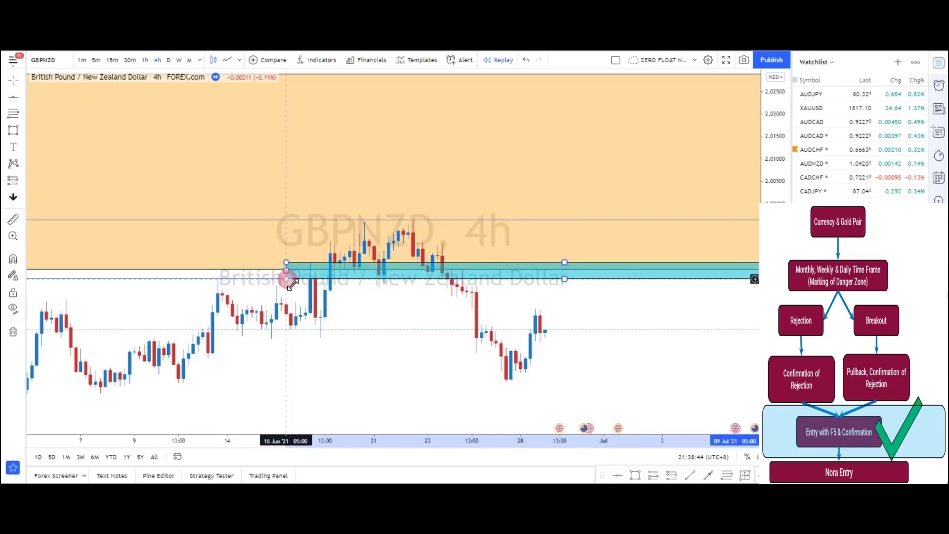
pyautogui.click(292, 285)
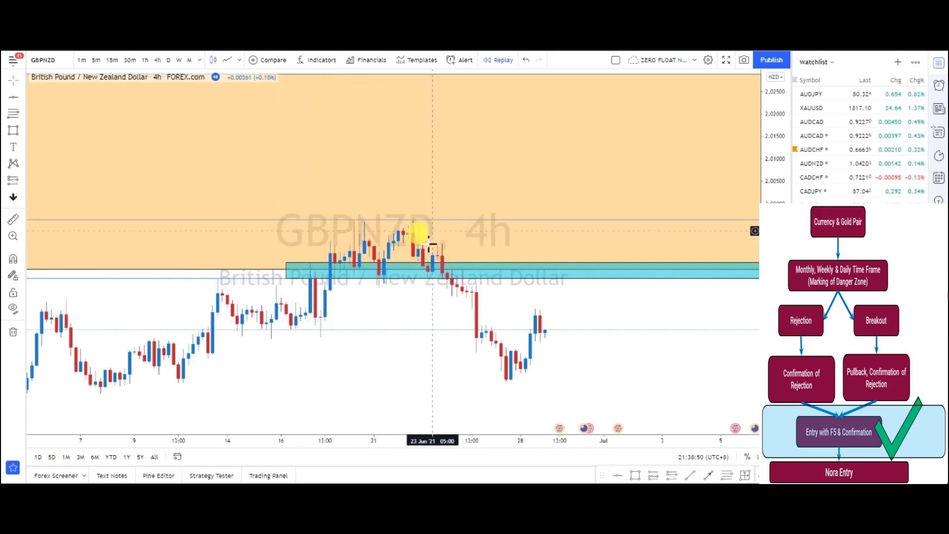
# Check the moved turquoise zone against the weekly candles and return to the 4-hour chart.
pyautogui.click(179, 59)
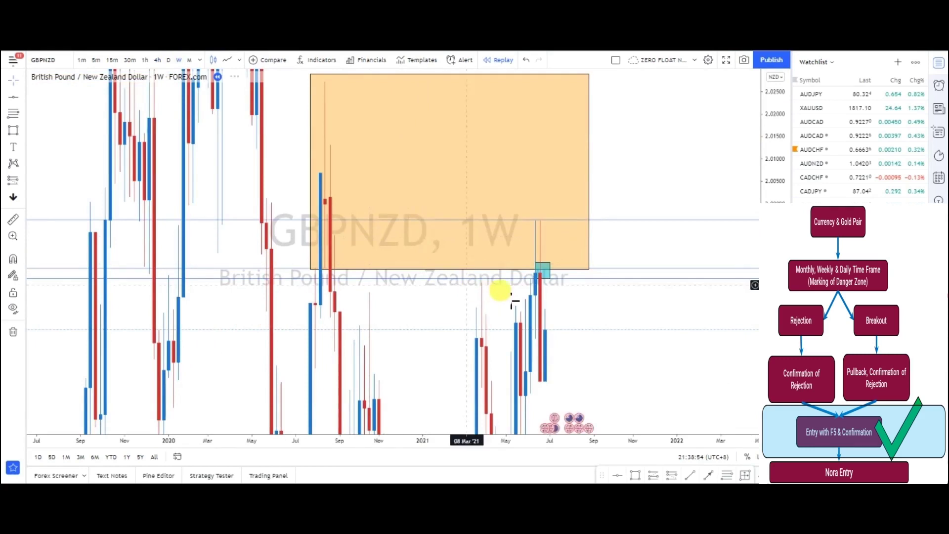
pyautogui.scroll(10, 574, 307)
pyautogui.moveTo(343, 330); pyautogui.dragTo(625, 328)
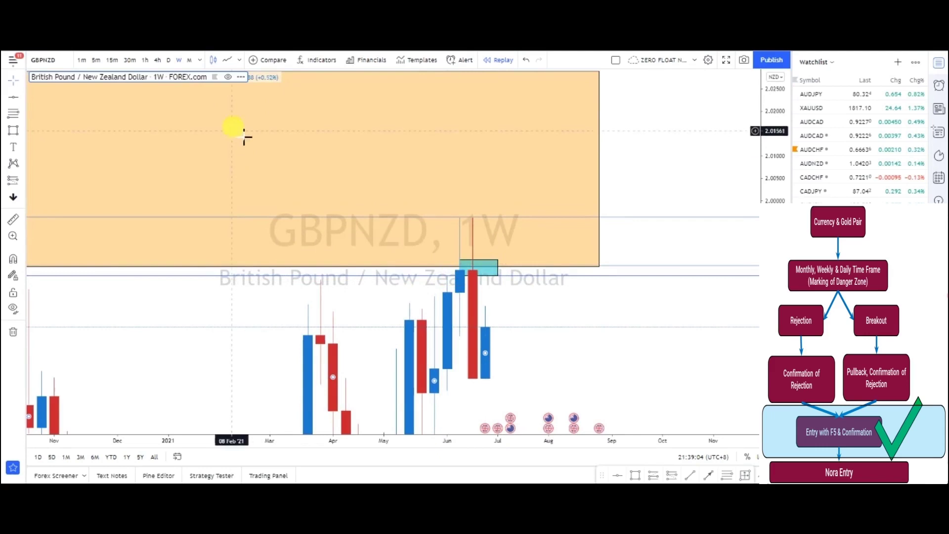
pyautogui.click(157, 60)
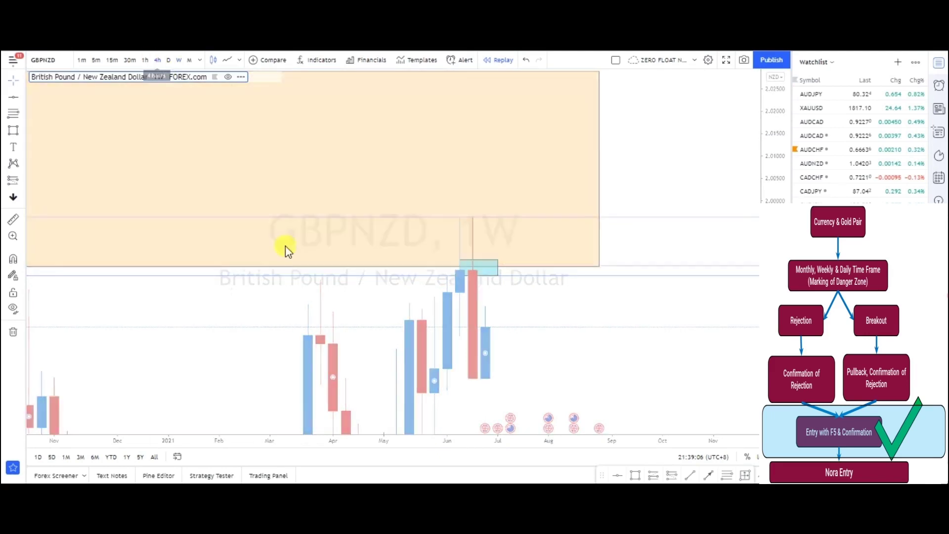
pyautogui.scroll(-10, 303, 255)
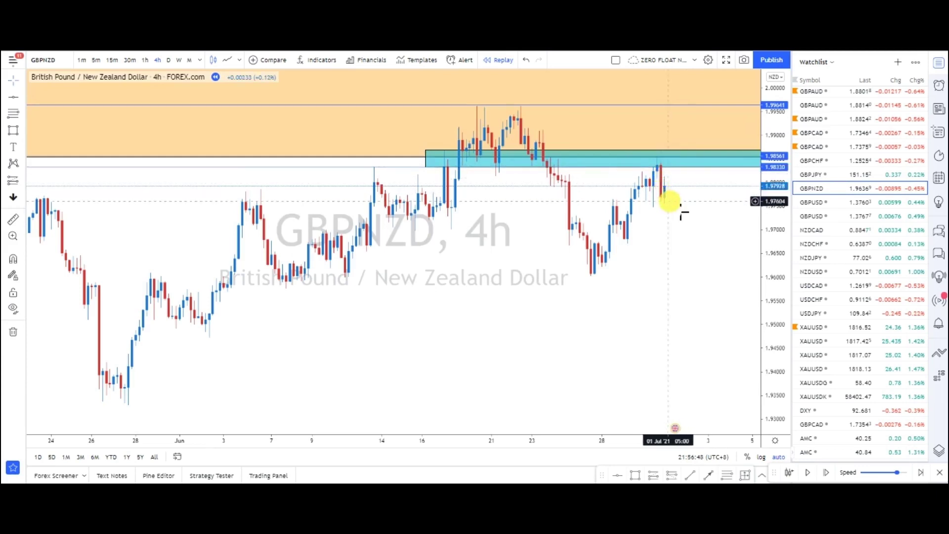
# Place a horizontal line at about 1.96079 on the 28 June low of the 4-hour chart.
pyautogui.scroll(-2, 687, 218)
pyautogui.moveTo(700, 222); pyautogui.dragTo(530, 287)
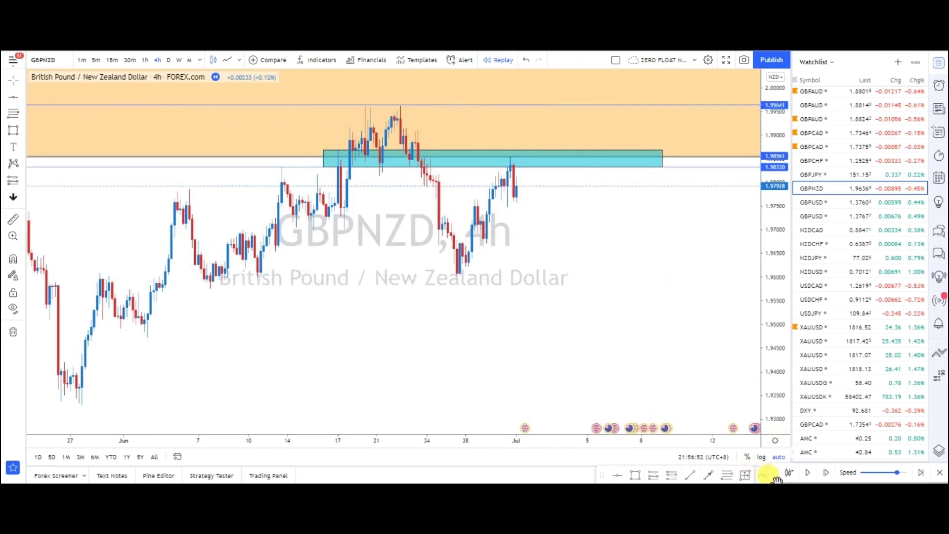
pyautogui.click(624, 474)
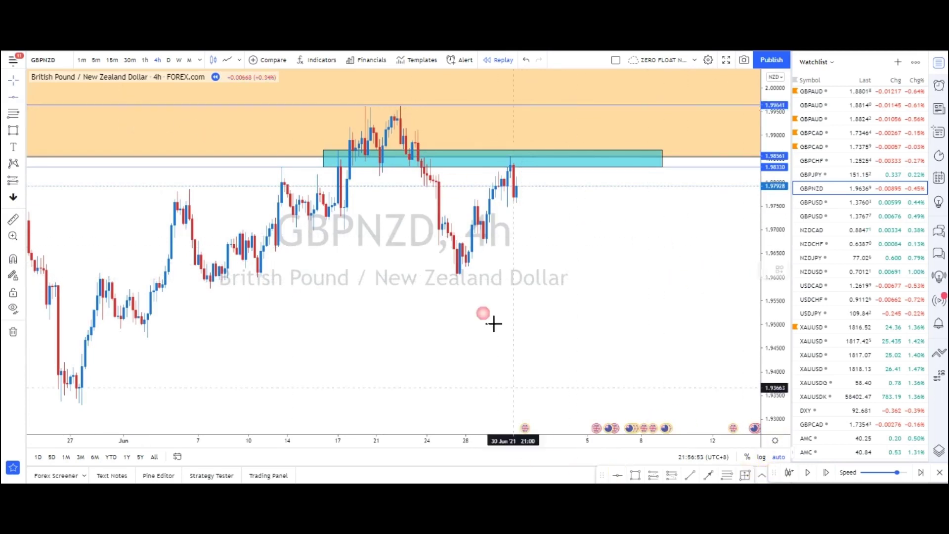
pyautogui.click(480, 276)
pyautogui.moveTo(504, 275); pyautogui.dragTo(512, 274)
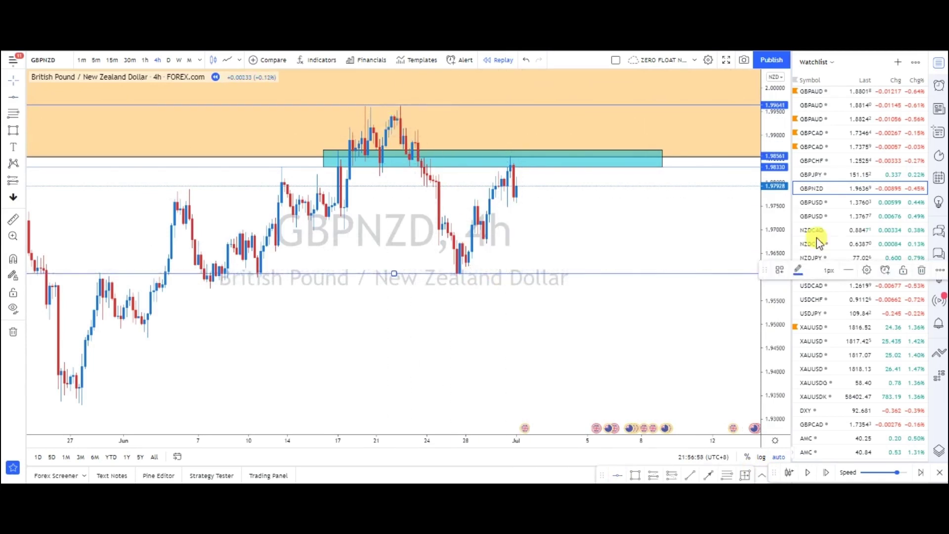
# Colour the line at the 28 June low green and set its thickness to 2px.
pyautogui.click(799, 271)
pyautogui.click(869, 303)
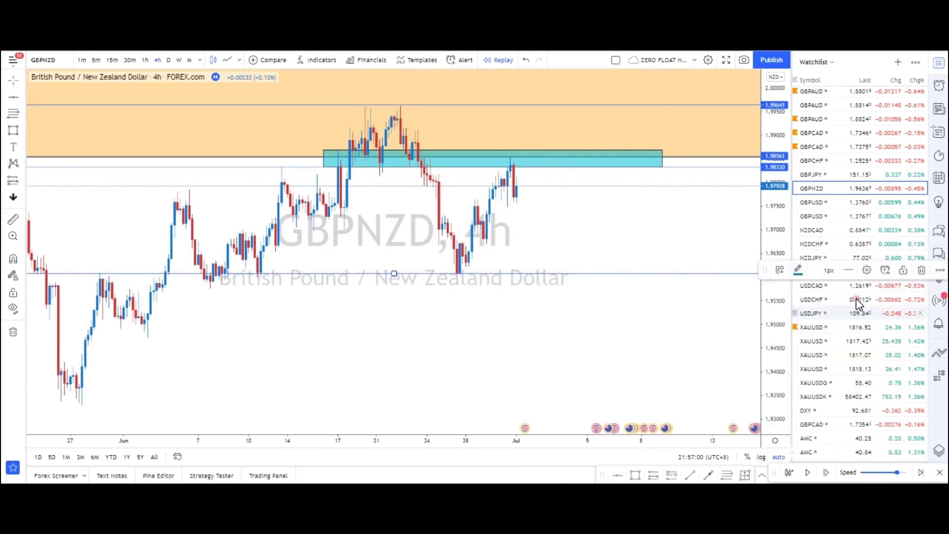
pyautogui.click(830, 271)
pyautogui.click(828, 299)
pyautogui.click(588, 338)
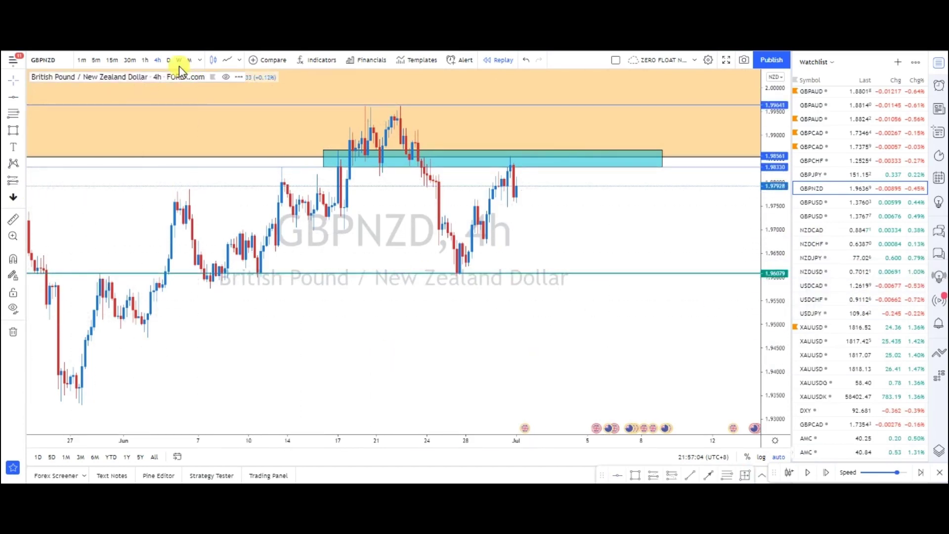
# Place another green horizontal line at about 1.93895 on the daily chart.
pyautogui.click(167, 58)
pyautogui.click(167, 60)
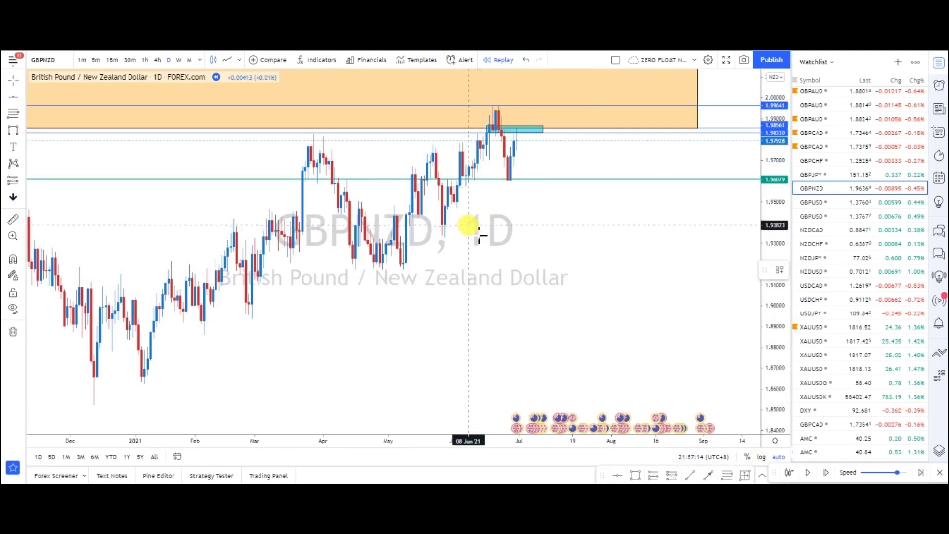
pyautogui.click(469, 224)
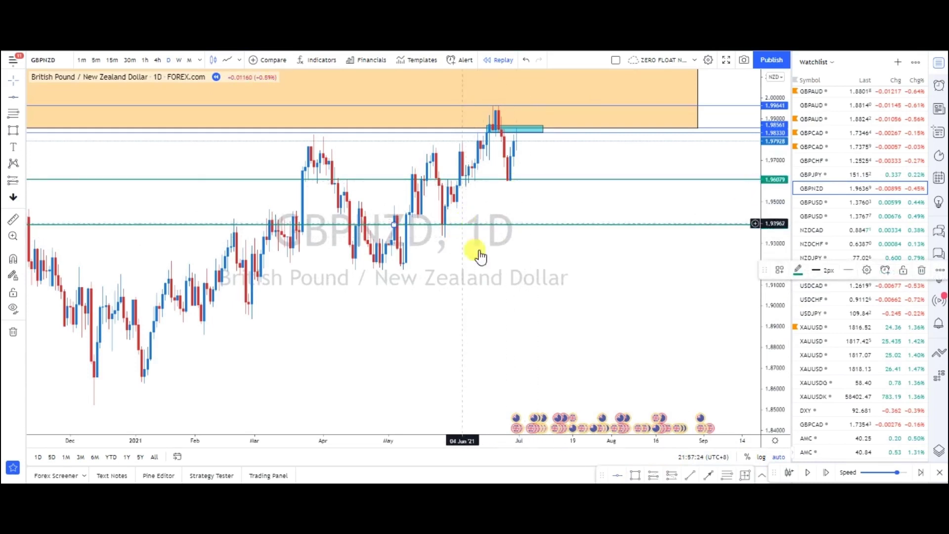
pyautogui.click(557, 307)
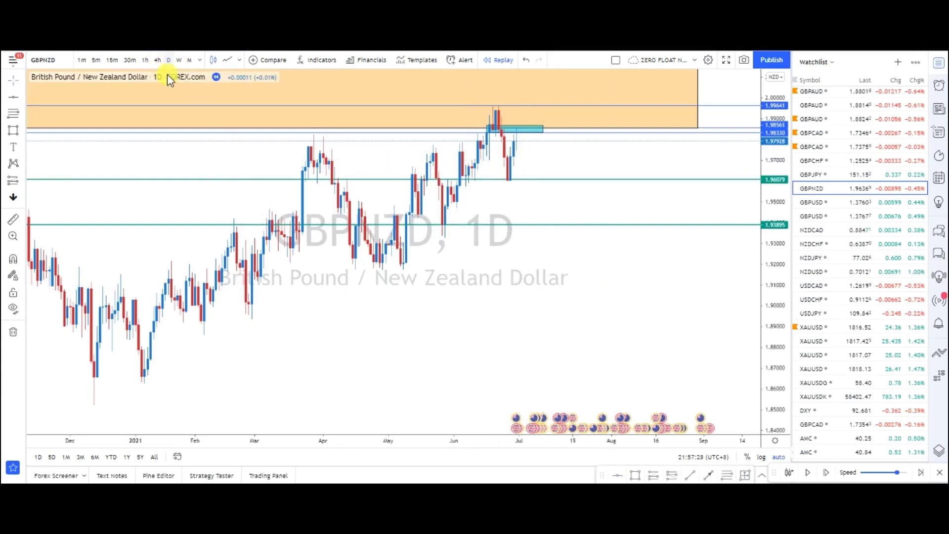
# Draw a zone from 1 June to 13 August 2021 between about 1.94942 and 1.95699, filled light red.
pyautogui.click(637, 474)
pyautogui.moveTo(453, 192)
pyautogui.mouseDown()
pyautogui.moveTo(466, 205)
pyautogui.moveTo(652, 207)
pyautogui.mouseUp()
pyautogui.click(816, 271)
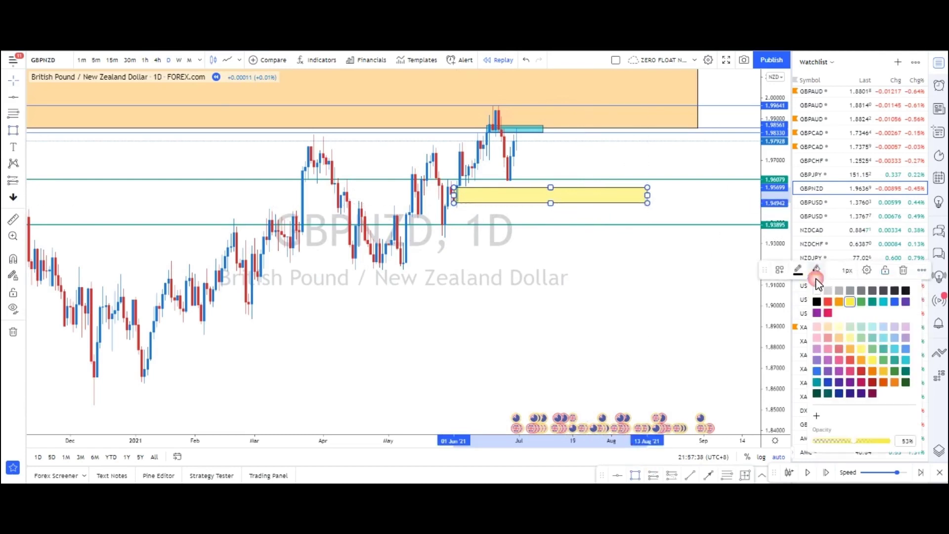
pyautogui.click(844, 365)
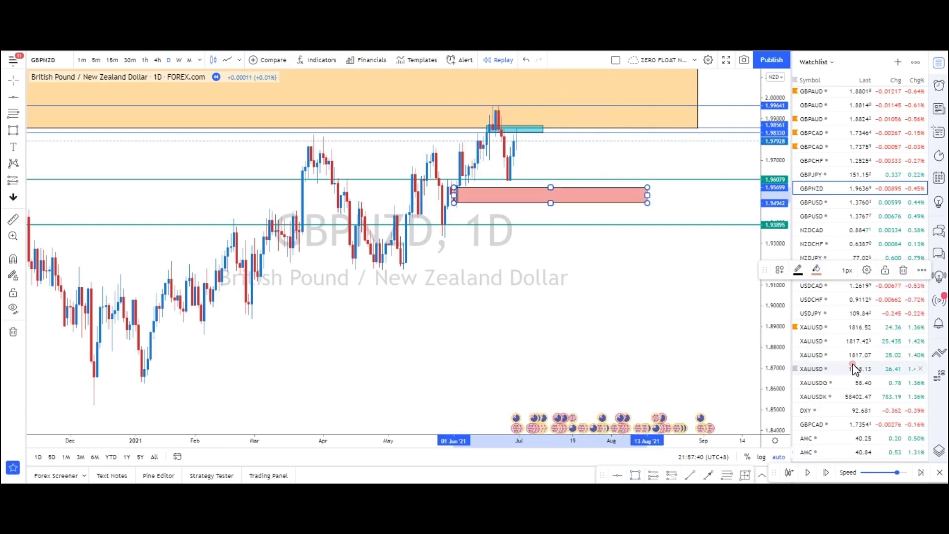
pyautogui.click(705, 340)
# Draw a red zone on the 4-hour chart from 29 June to 10 July 2021 between about 1.96773 and 1.97164.
pyautogui.click(157, 60)
pyautogui.scroll(-2, 558, 300)
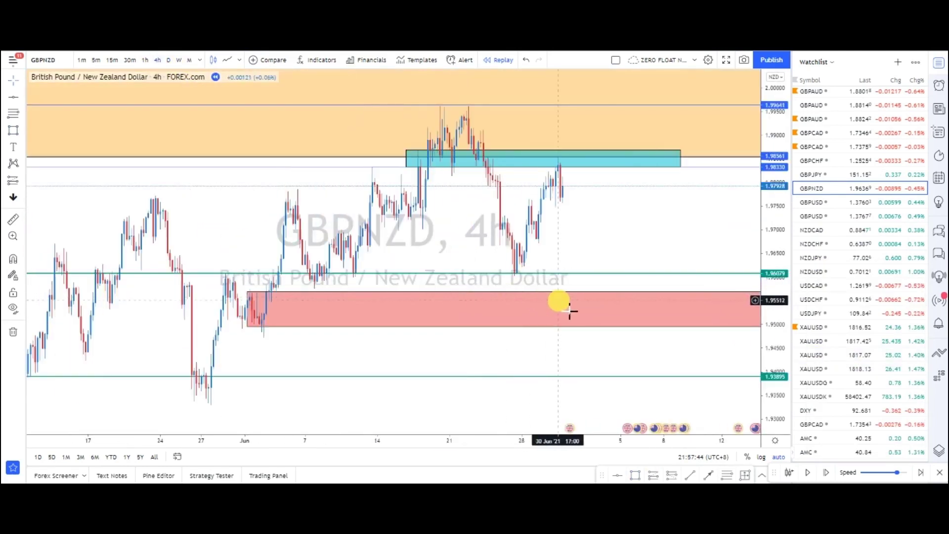
pyautogui.scroll(3, 632, 243)
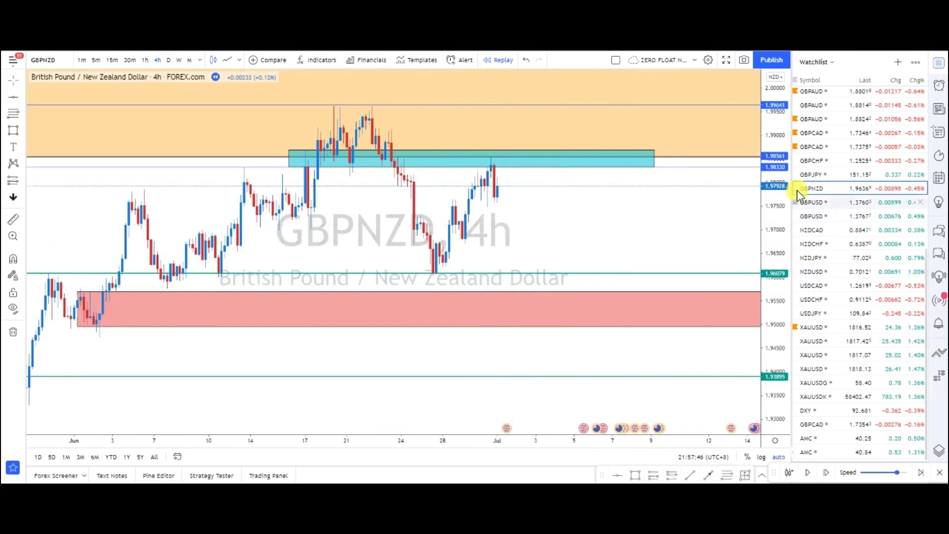
pyautogui.moveTo(462, 222)
pyautogui.mouseDown()
pyautogui.moveTo(482, 236)
pyautogui.moveTo(664, 230)
pyautogui.moveTo(671, 241)
pyautogui.mouseUp()
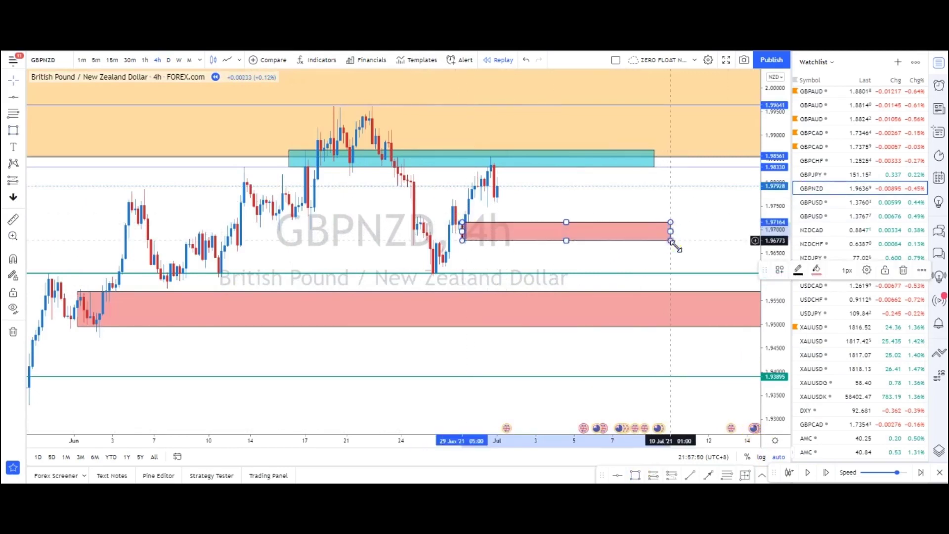
# Draw a second red zone from 28 June to 9 July 2021 between about 1.9625 and 1.96656.
pyautogui.click(636, 475)
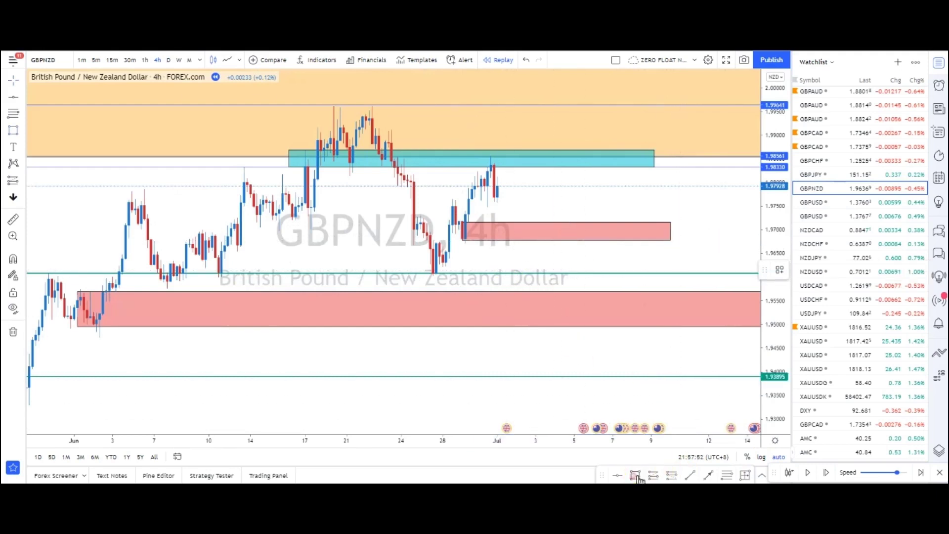
pyautogui.moveTo(443, 246); pyautogui.dragTo(581, 268)
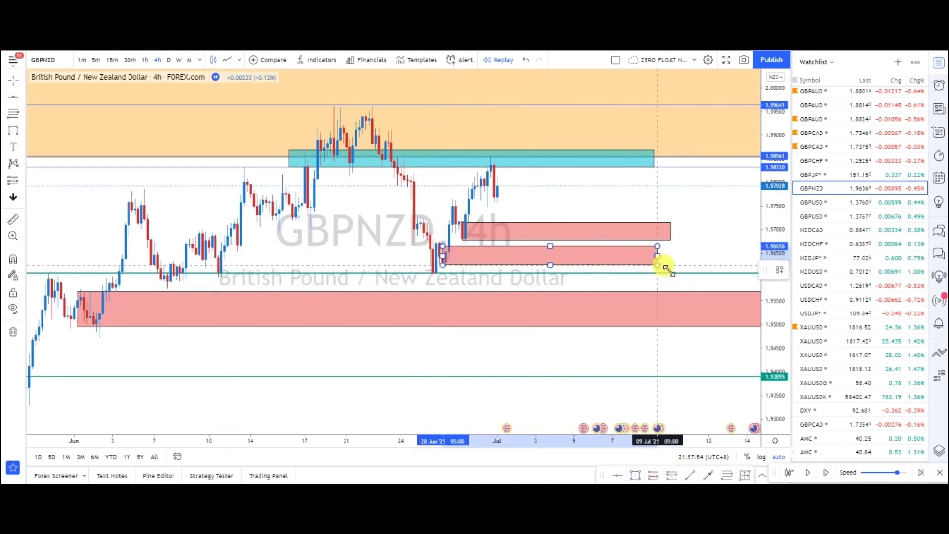
pyautogui.click(677, 265)
pyautogui.scroll(-2, 722, 226)
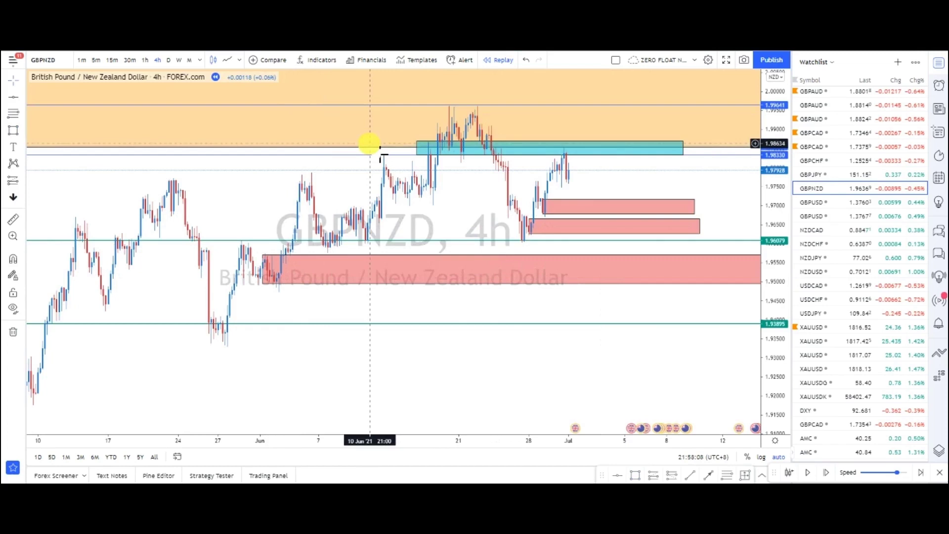
# Draw a thin red zone on the 5-minute chart from 30 June 17:25 to 21:35 between about 1.98448 and 1.98463.
pyautogui.click(96, 63)
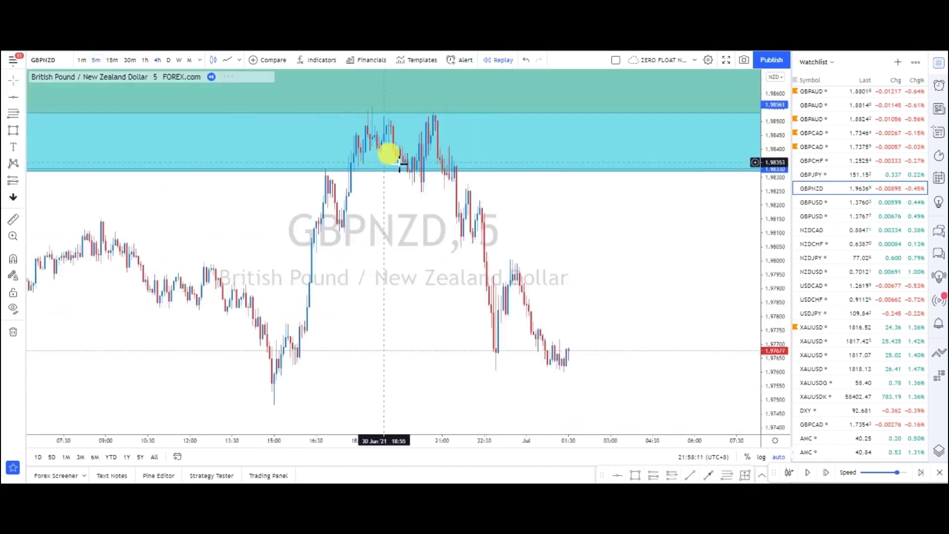
pyautogui.scroll(-3, 490, 183)
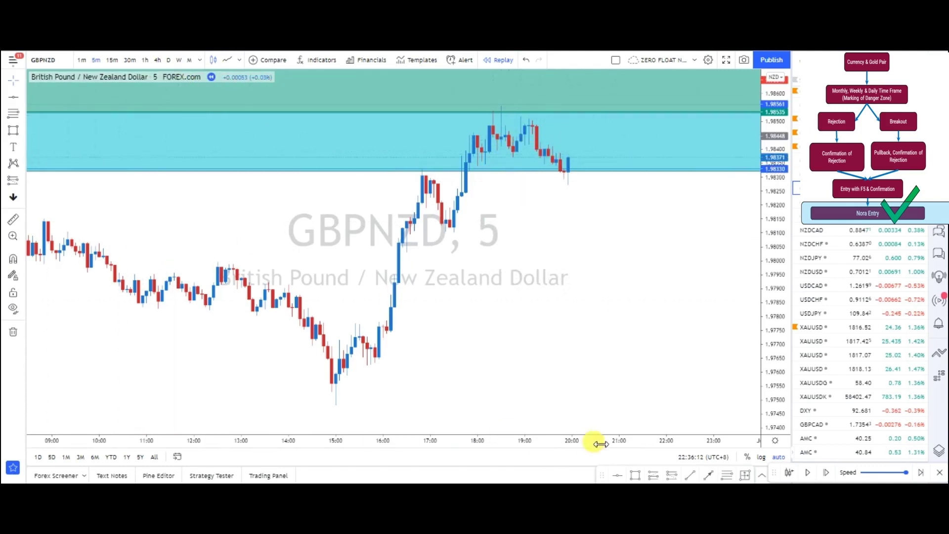
pyautogui.moveTo(450, 129); pyautogui.dragTo(647, 132)
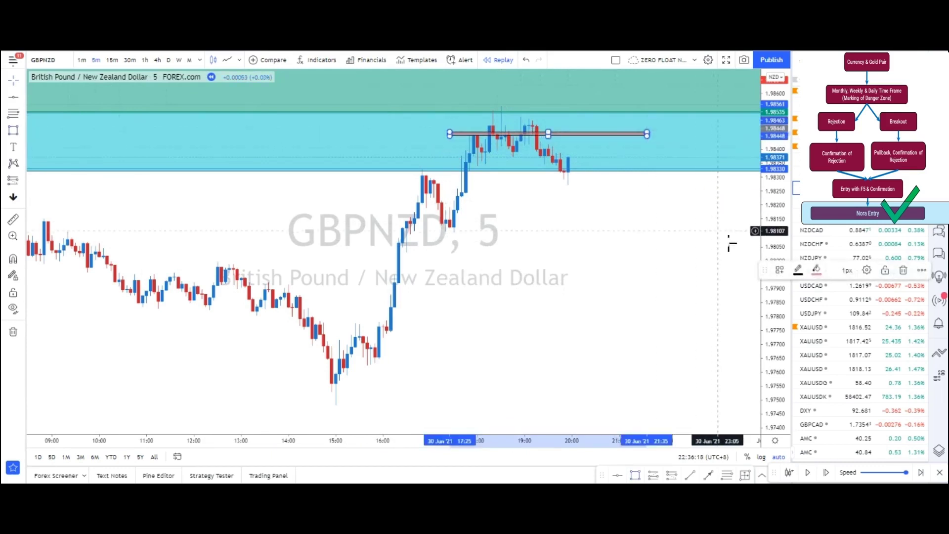
pyautogui.click(726, 239)
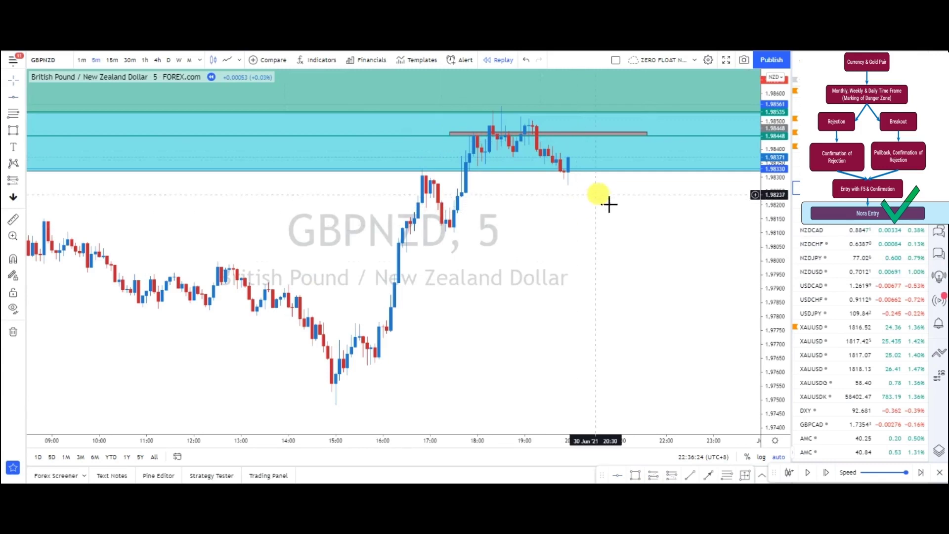
# Examine on the 15-minute chart how the 30 June candles react around the thin red zone.
pyautogui.click(113, 60)
pyautogui.moveTo(576, 306); pyautogui.dragTo(600, 303)
pyautogui.scroll(8, 541, 246)
pyautogui.moveTo(320, 213); pyautogui.dragTo(457, 287)
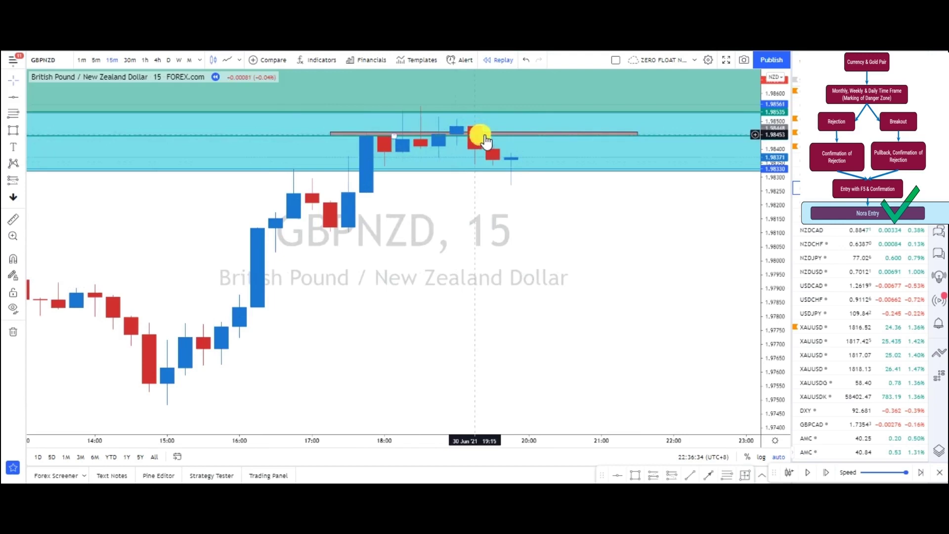
pyautogui.click(486, 140)
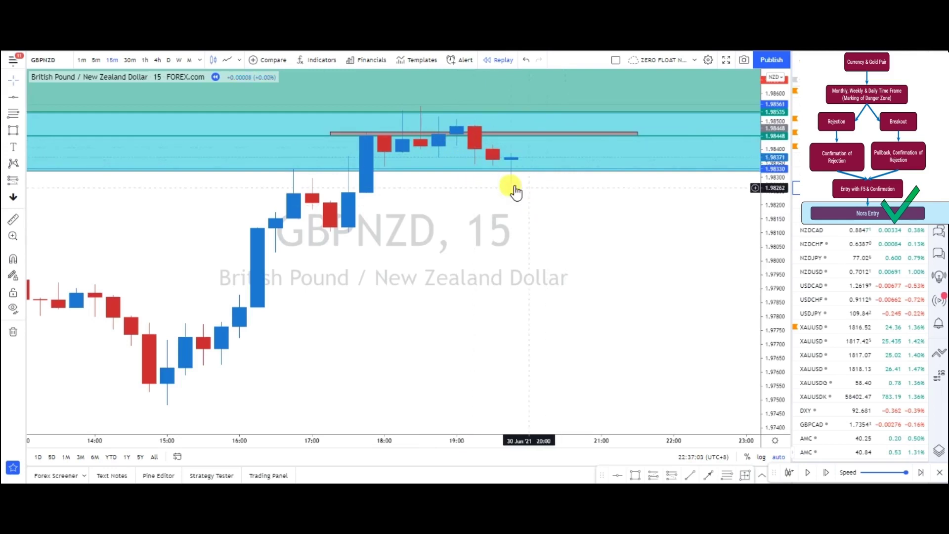
# Add a text label inside the turquoise zone at about 30 June 05:05 on the 5-minute chart.
pyautogui.click(96, 60)
pyautogui.scroll(-5, 572, 279)
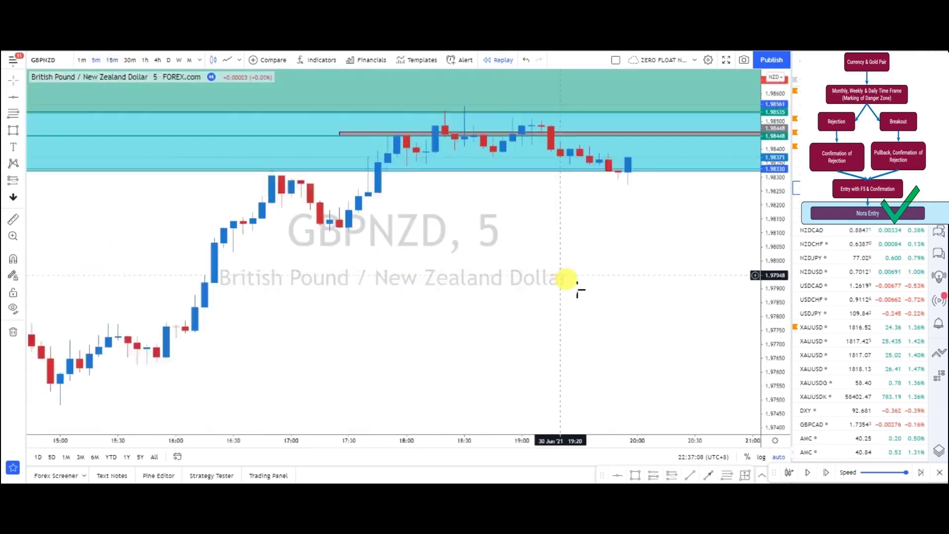
pyautogui.moveTo(780, 317); pyautogui.dragTo(776, 149)
pyautogui.scroll(-5, 661, 165)
pyautogui.moveTo(691, 198); pyautogui.dragTo(489, 339)
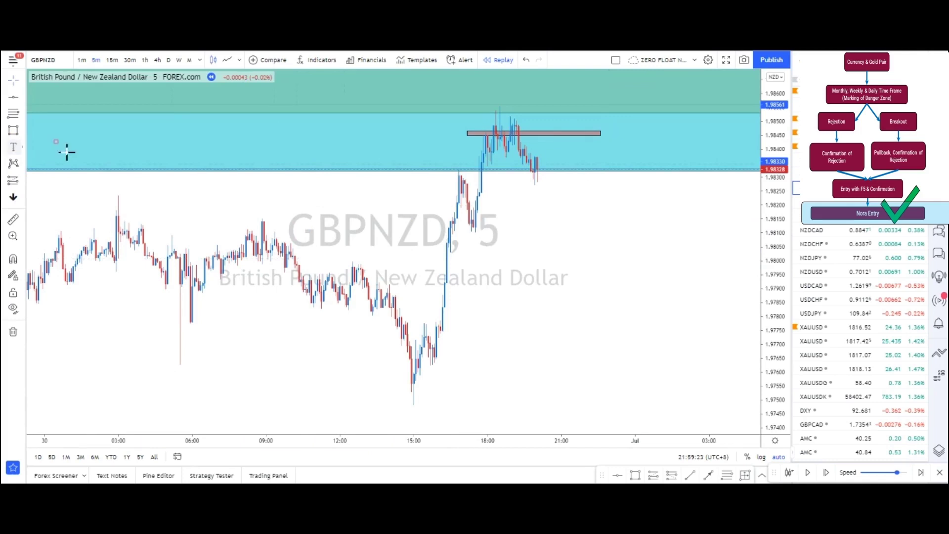
pyautogui.click(180, 132)
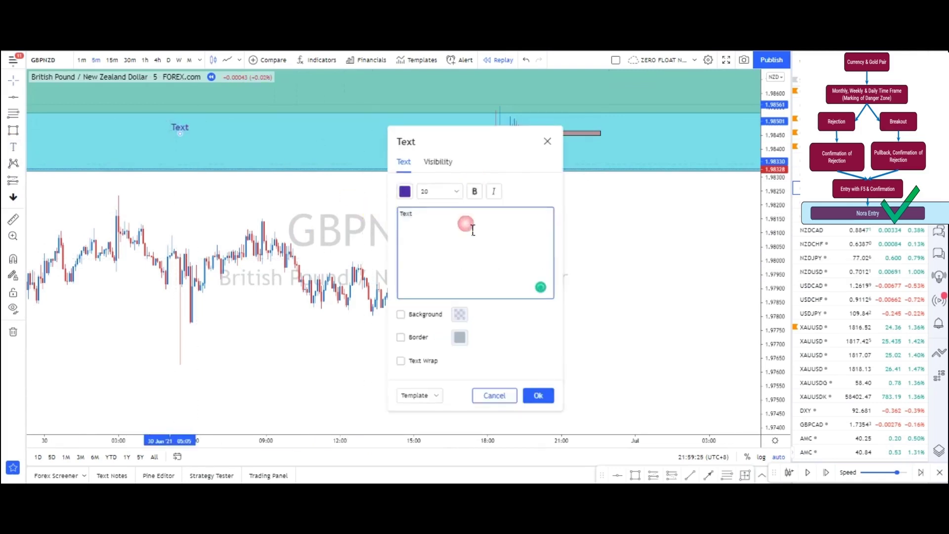
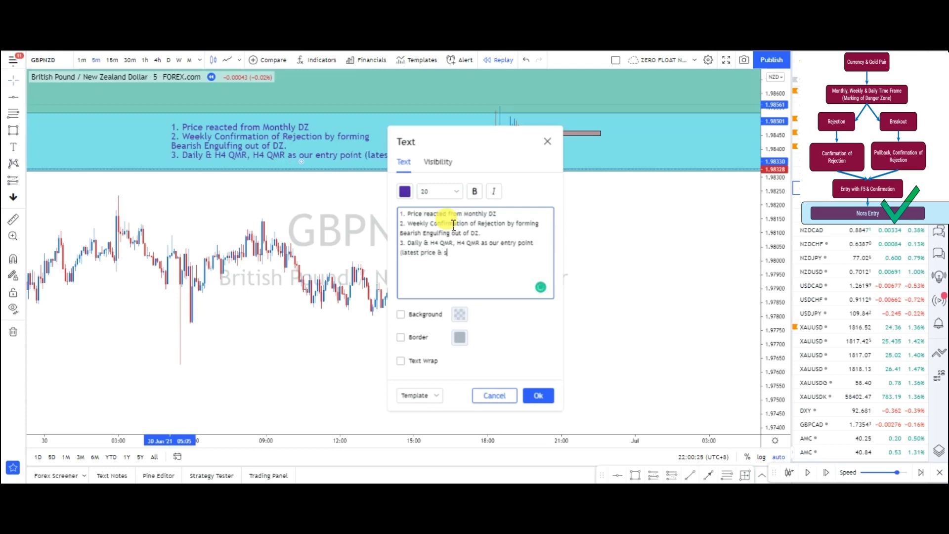
# Complete the note's third point with the bracketed remark "(latest price & smaller risk zone - 31pips instead of 70 pips)".
pyautogui.write('isk zone - 31pips instead of 70 pips')
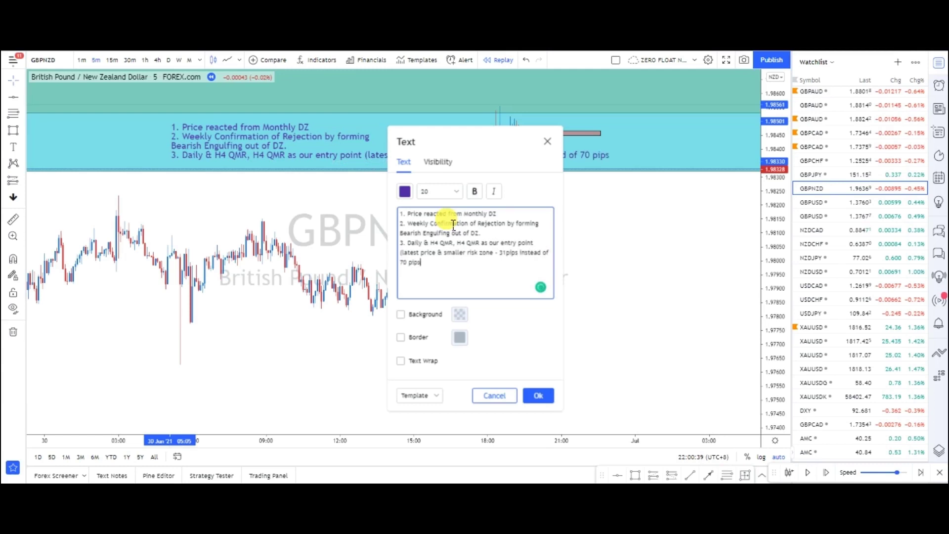
pyautogui.click(539, 395)
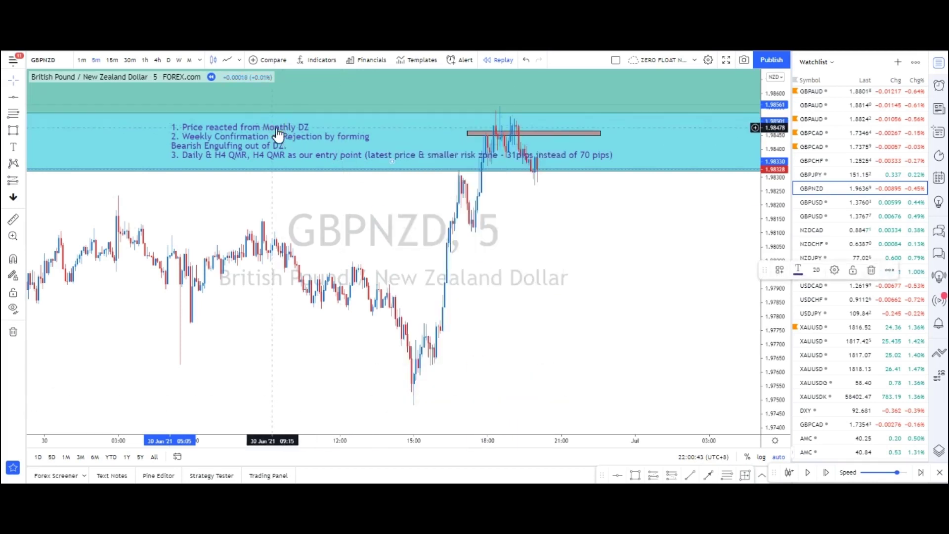
# Put the note's bracketed remark on its own line and move the label to about 30 June 01:05 inside the turquoise zone.
pyautogui.doubleClick(333, 154)
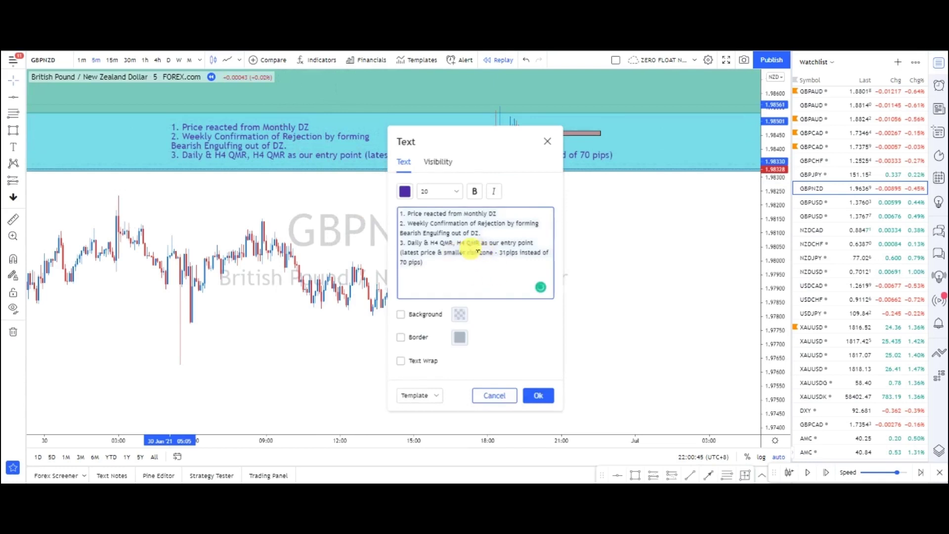
pyautogui.press('Return')
pyautogui.write('\\')
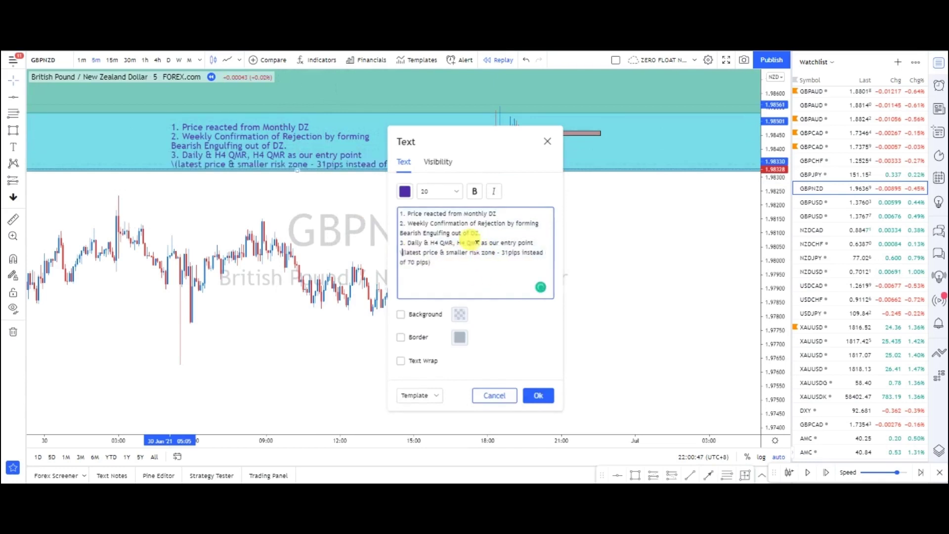
pyautogui.press('BackSpace')
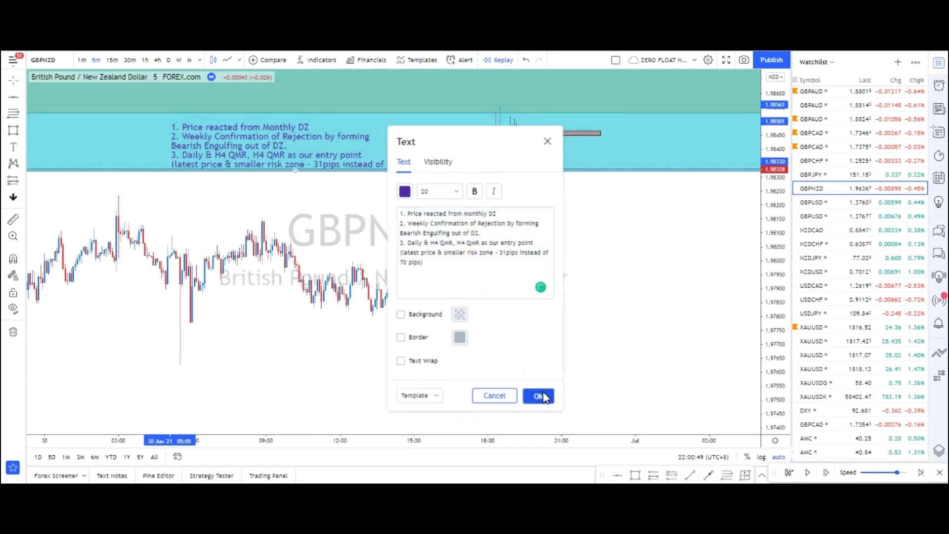
pyautogui.click(539, 395)
pyautogui.moveTo(204, 131); pyautogui.dragTo(144, 137)
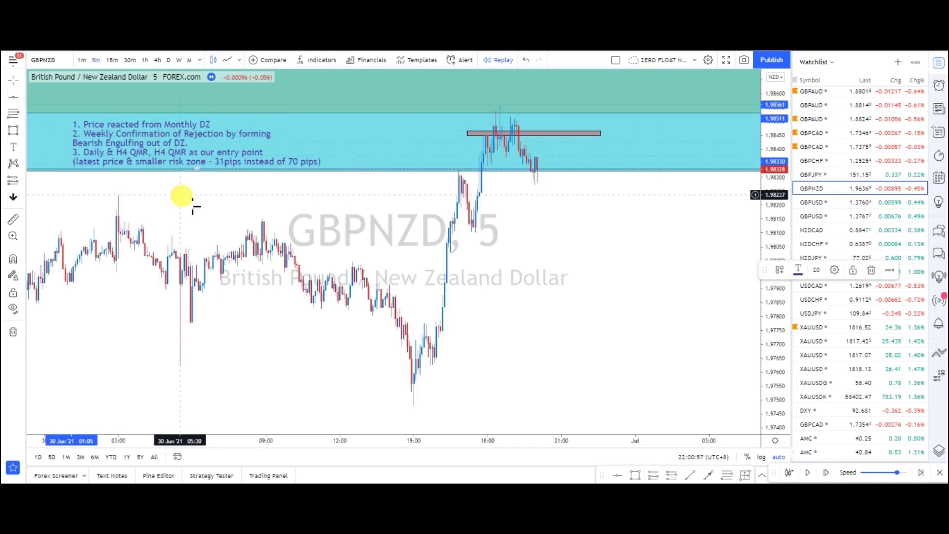
# Place a short position on the 5-minute chart from about 30 June 22:00, with its entry at about 1.98453 on the thin red zone.
pyautogui.click(142, 59)
pyautogui.scroll(-5, 407, 239)
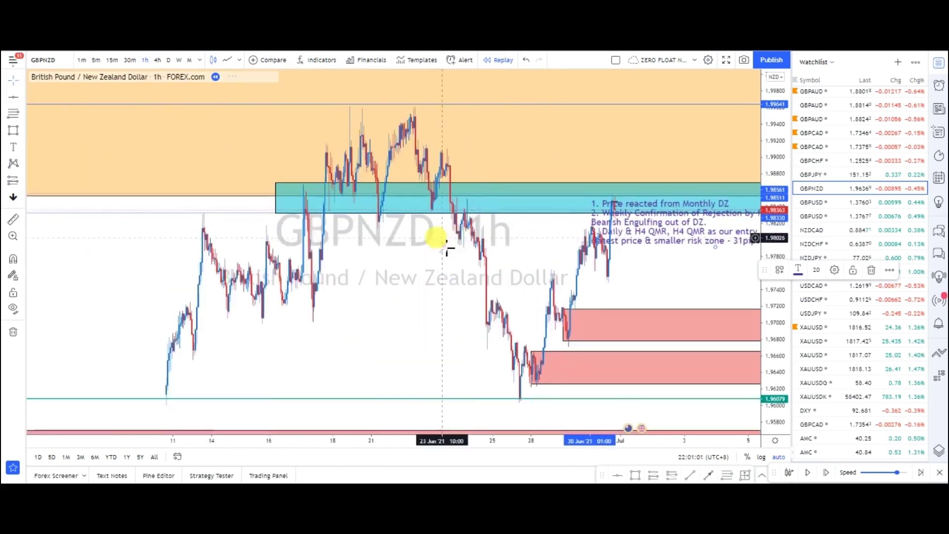
pyautogui.scroll(5, 525, 239)
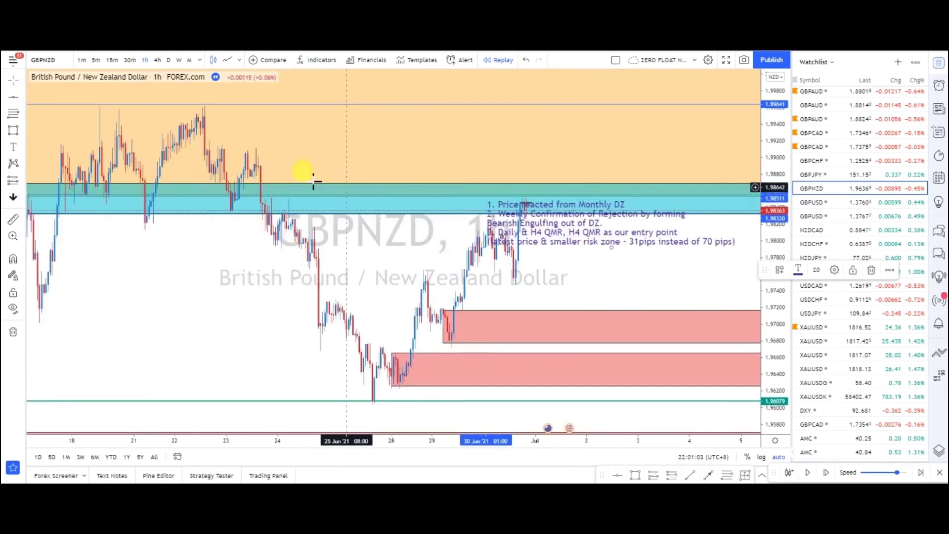
pyautogui.click(101, 61)
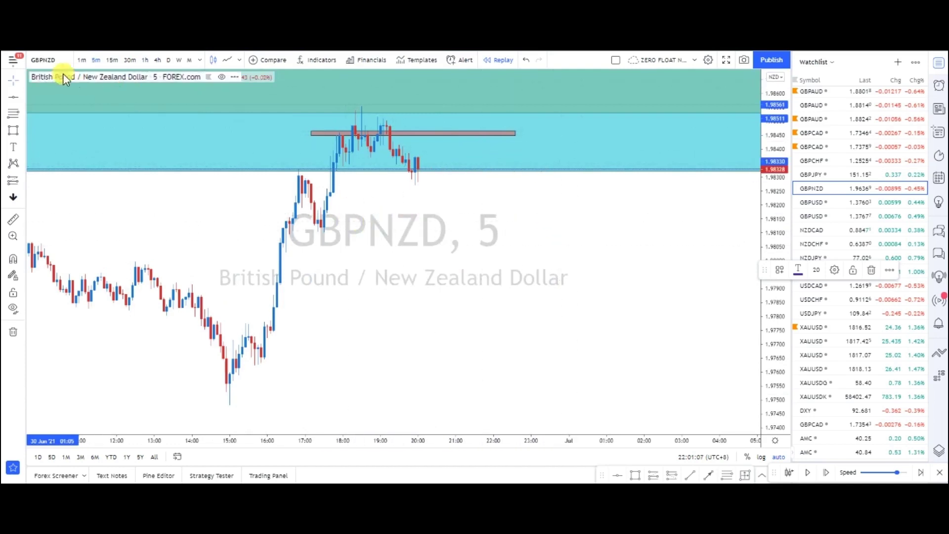
pyautogui.click(19, 180)
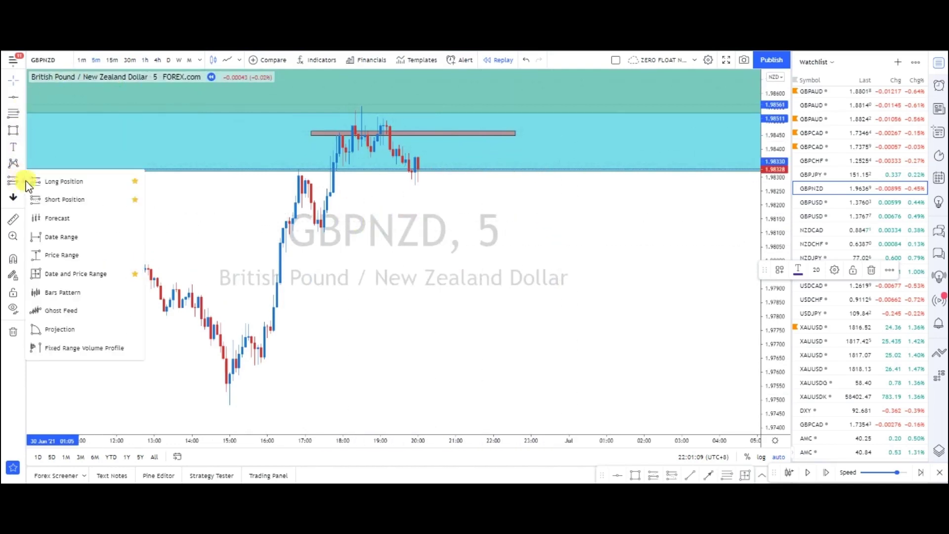
pyautogui.click(70, 198)
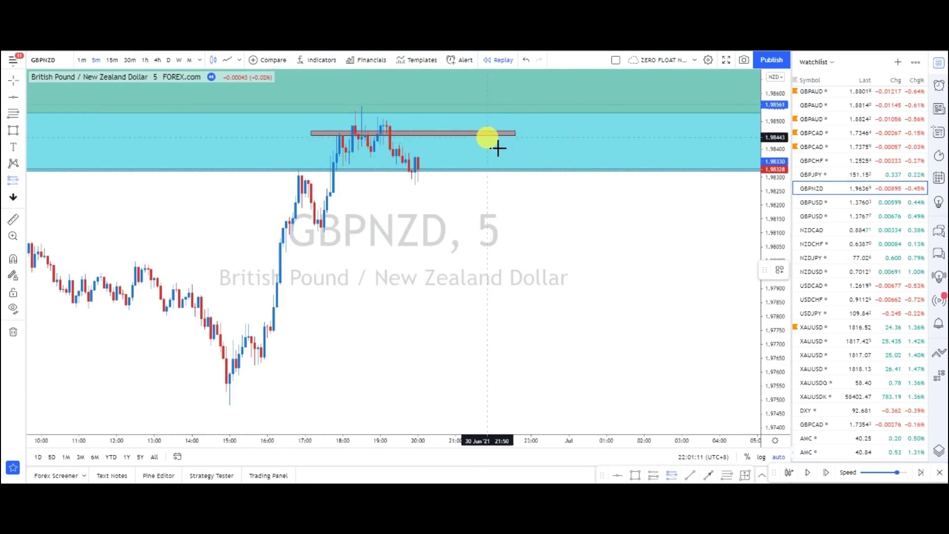
pyautogui.click(506, 145)
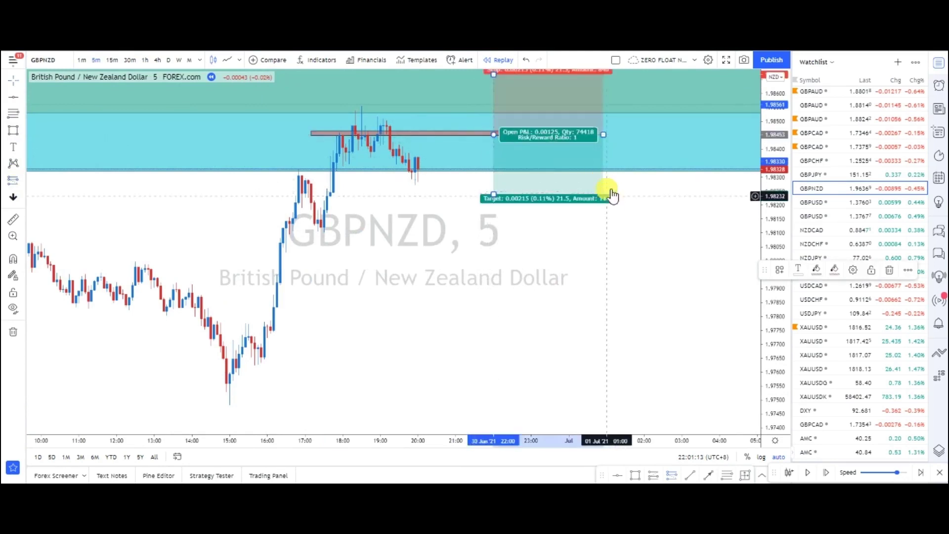
pyautogui.moveTo(778, 237); pyautogui.dragTo(778, 255)
pyautogui.click(547, 153)
# Set the short position's stop level to about 1.98654, near the upper edge of the green zone.
pyautogui.moveTo(494, 96); pyautogui.dragTo(497, 131)
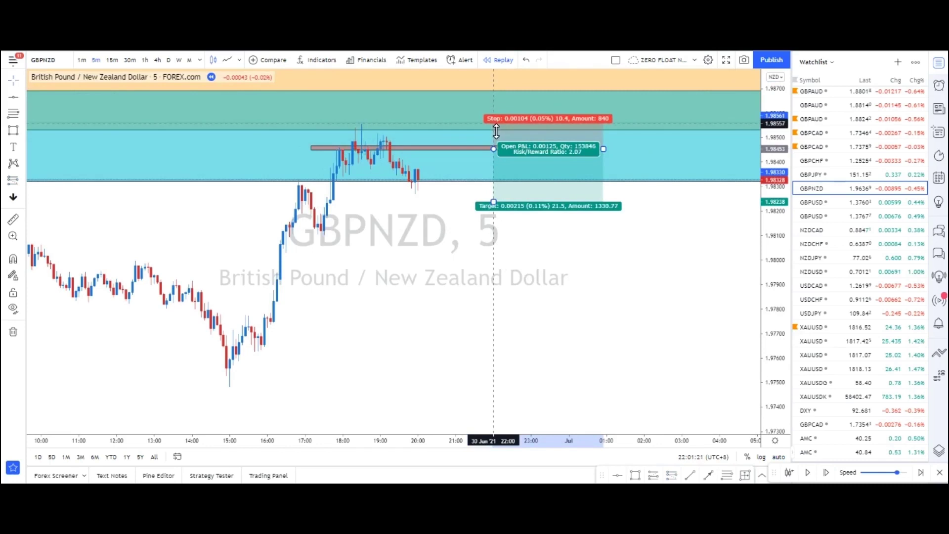
pyautogui.moveTo(497, 131); pyautogui.dragTo(496, 121)
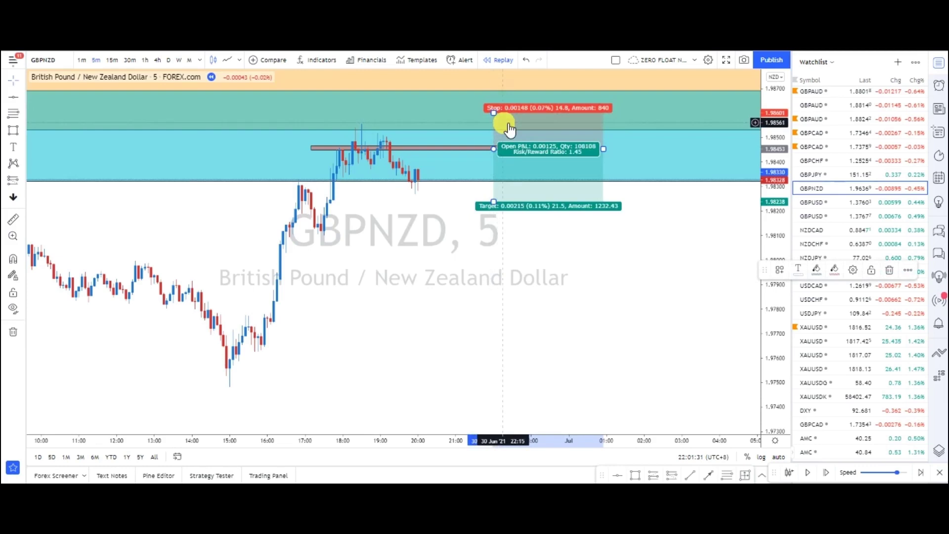
pyautogui.moveTo(497, 119); pyautogui.dragTo(501, 107)
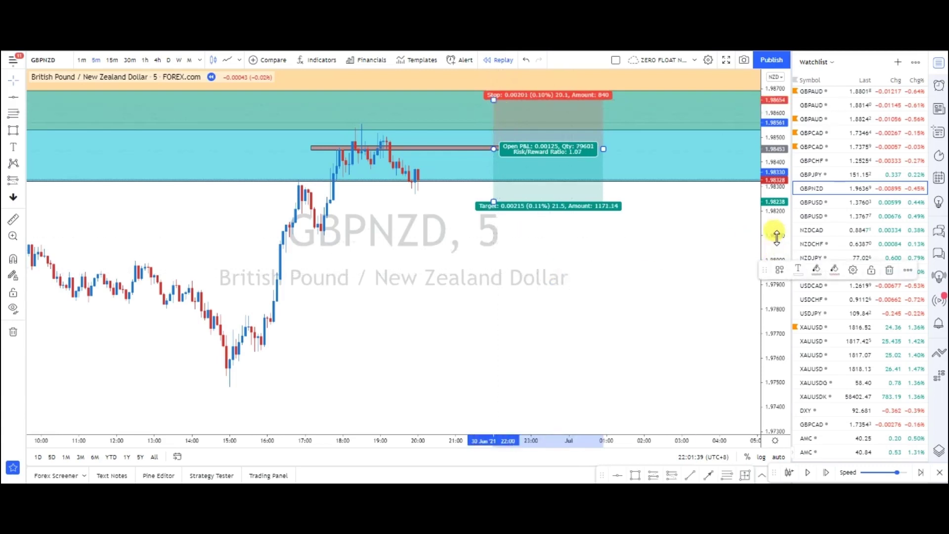
# Set the short position's target to about 1.96082 at the green horizontal line, using the 4-hour chart.
pyautogui.click(157, 60)
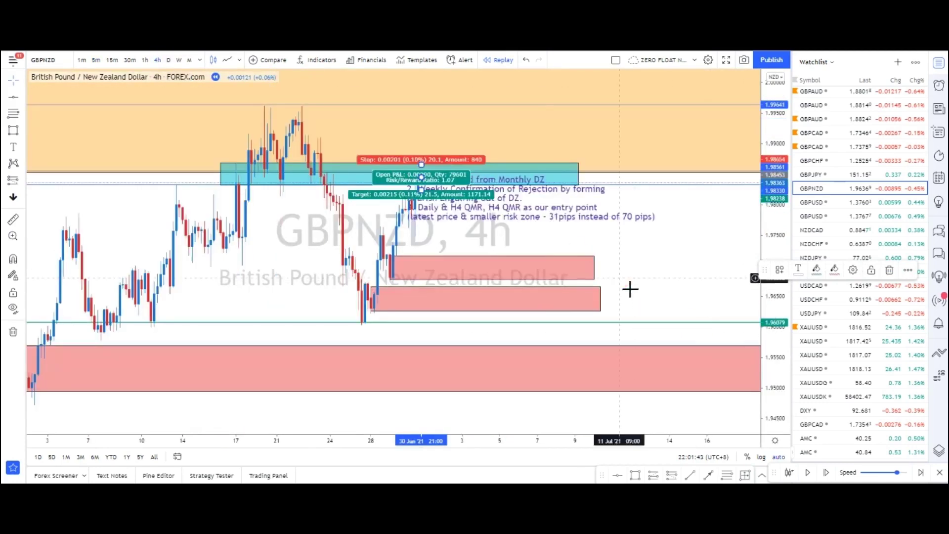
pyautogui.moveTo(425, 193); pyautogui.dragTo(414, 326)
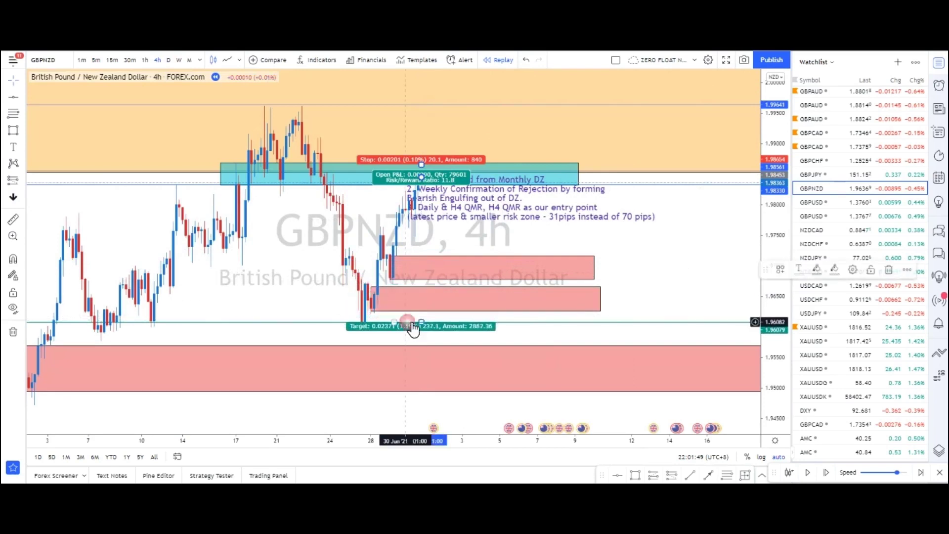
pyautogui.click(566, 314)
pyautogui.click(687, 283)
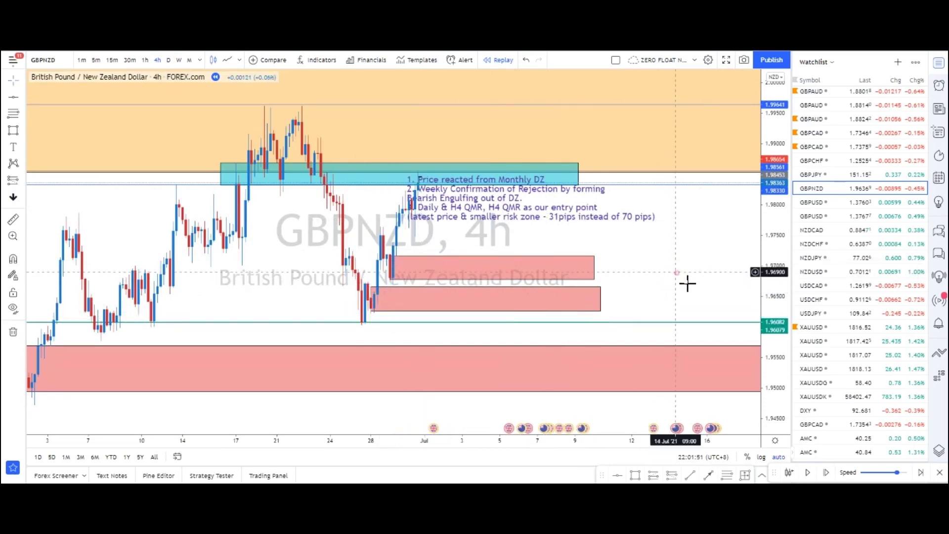
# Widen the short position so that it extends to about 1 July 17:00.
pyautogui.scroll(5, 691, 282)
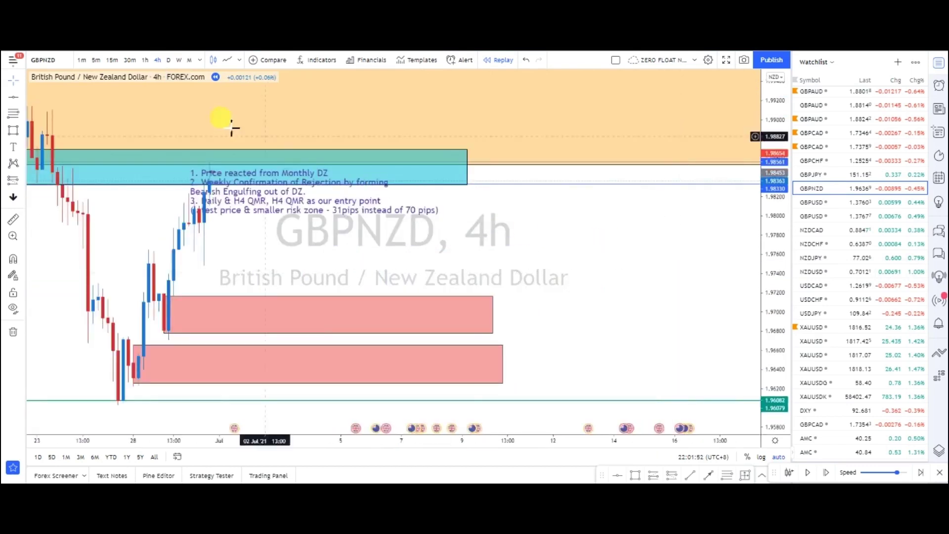
pyautogui.click(96, 59)
pyautogui.moveTo(512, 184); pyautogui.dragTo(747, 178)
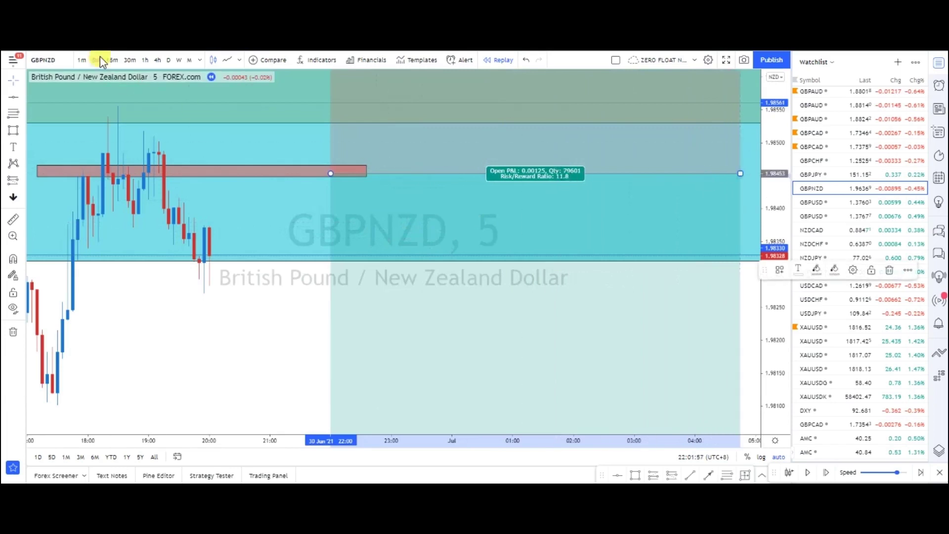
pyautogui.click(159, 60)
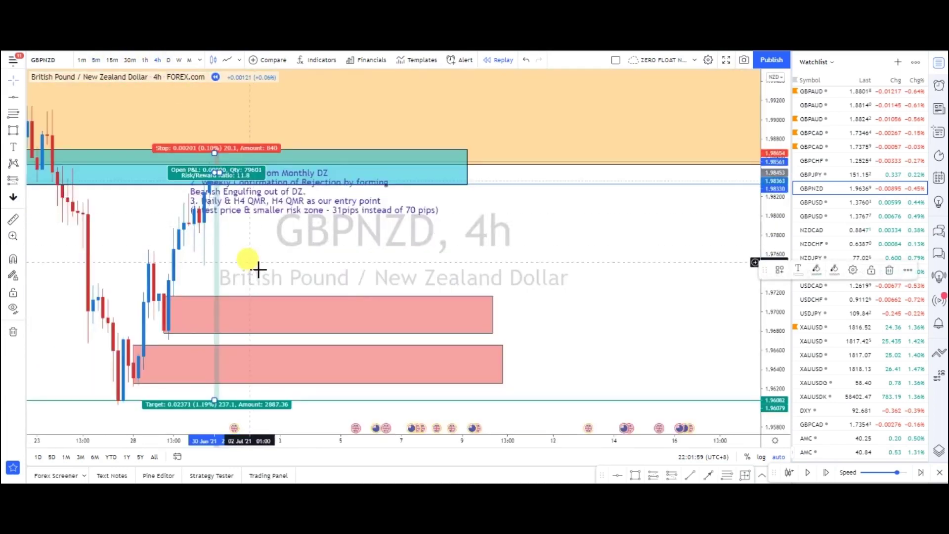
pyautogui.moveTo(218, 173); pyautogui.dragTo(253, 176)
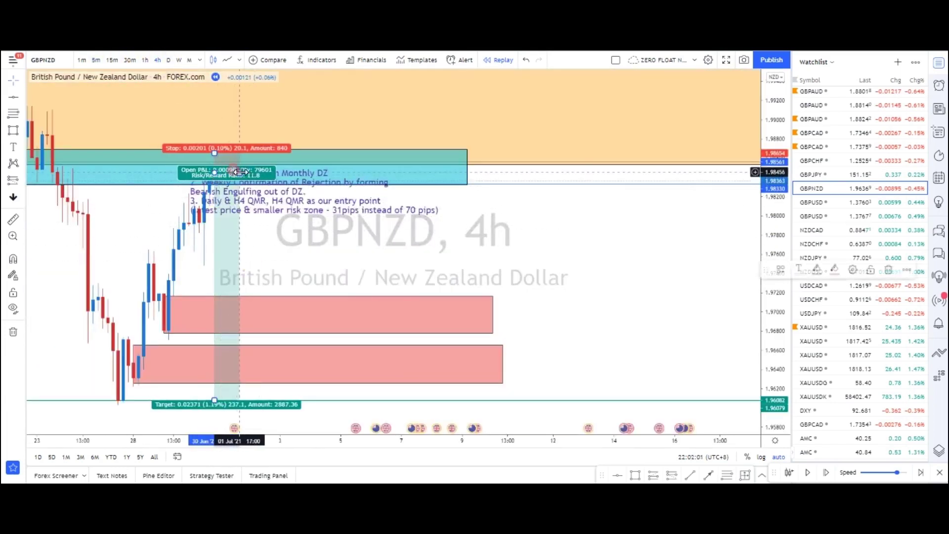
# Examine the whole short position on the 5-minute chart, including its stop, target and risk/reward ratio.
pyautogui.click(93, 60)
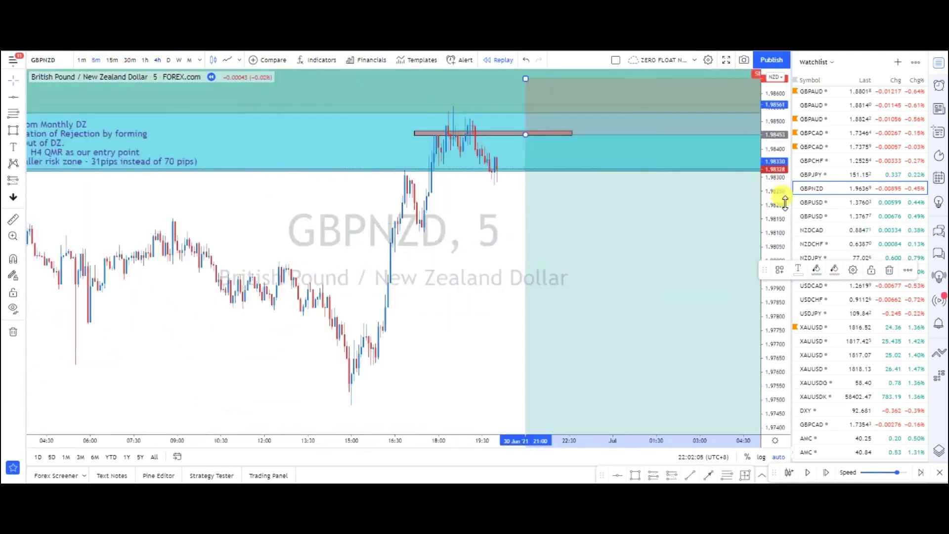
pyautogui.moveTo(430, 294); pyautogui.dragTo(113, 299)
pyautogui.scroll(-6, 543, 244)
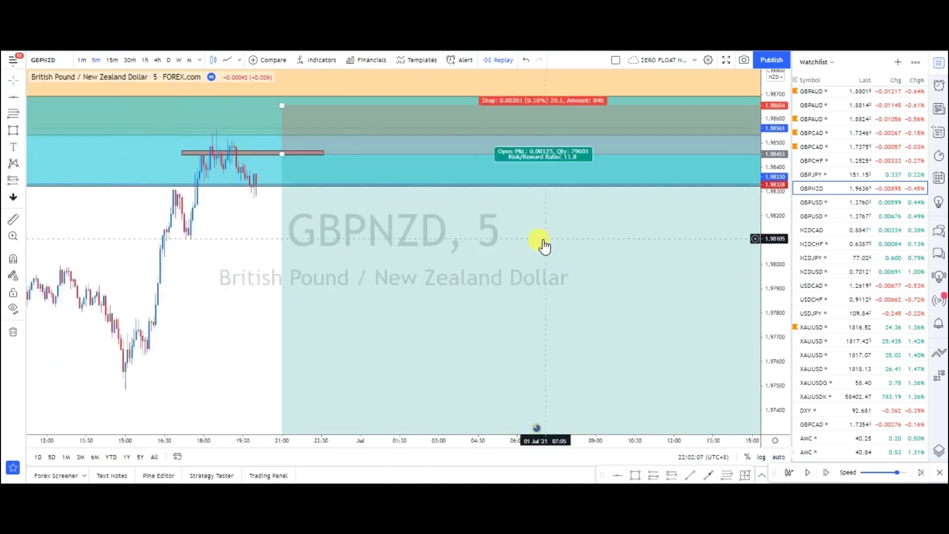
pyautogui.scroll(7, 411, 272)
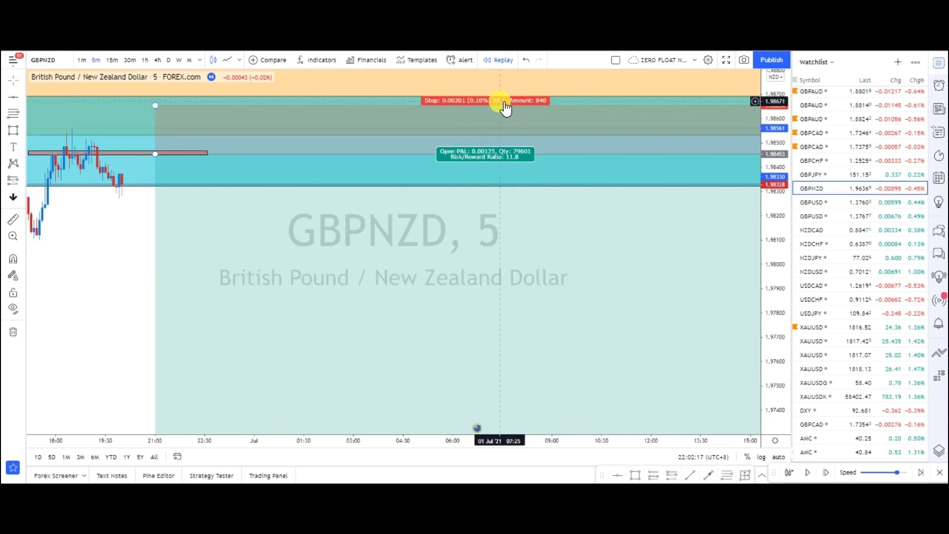
pyautogui.moveTo(776, 207); pyautogui.dragTo(797, 400)
pyautogui.scroll(-5, 686, 363)
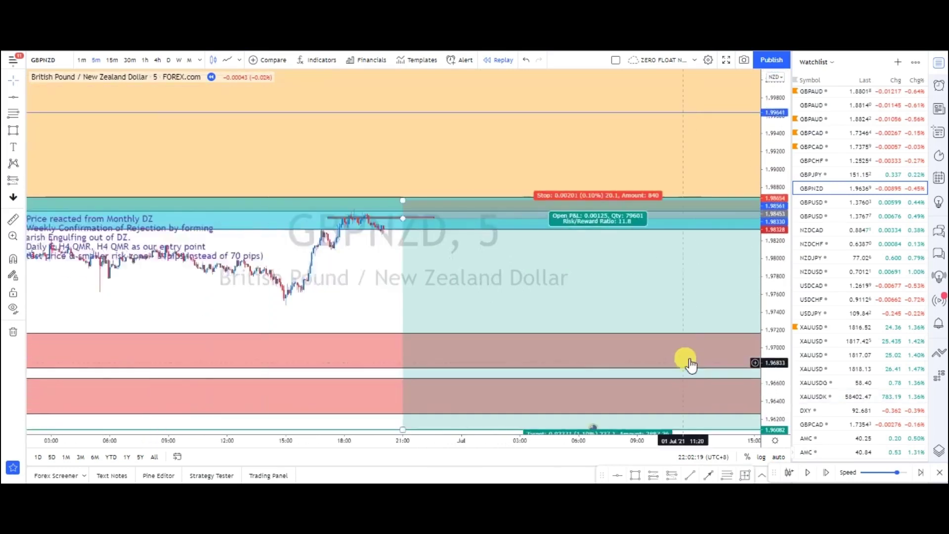
pyautogui.scroll(-4, 688, 362)
pyautogui.moveTo(463, 293); pyautogui.dragTo(341, 175)
pyautogui.click(401, 263)
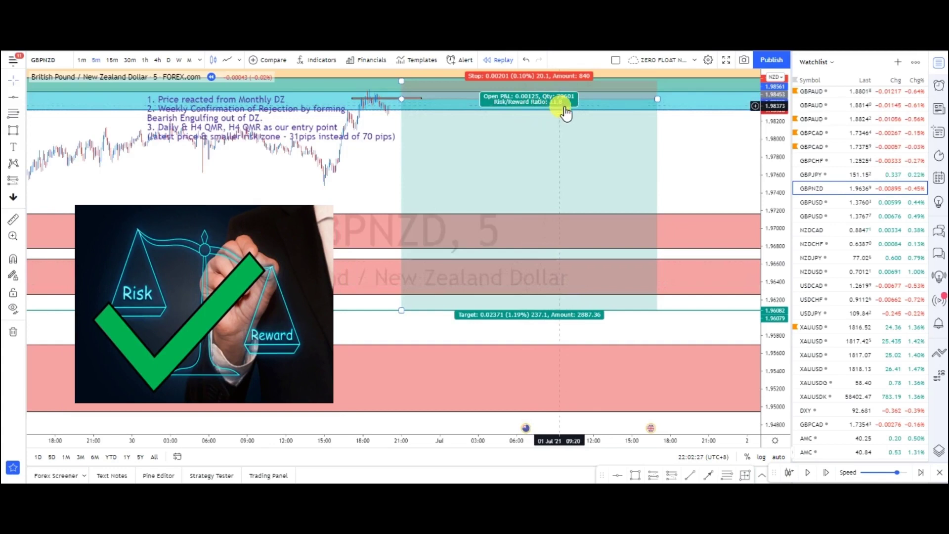
pyautogui.scroll(4, 600, 180)
pyautogui.moveTo(666, 179); pyautogui.dragTo(687, 219)
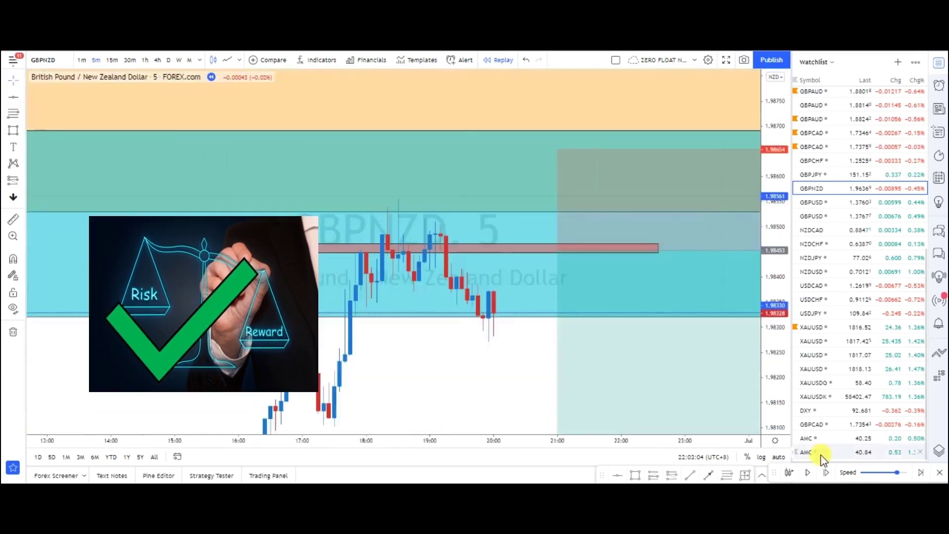
# Play the 5-minute replay until about 30 June 22:15, pause it and examine how price retests the thin red zone.
pyautogui.click(810, 472)
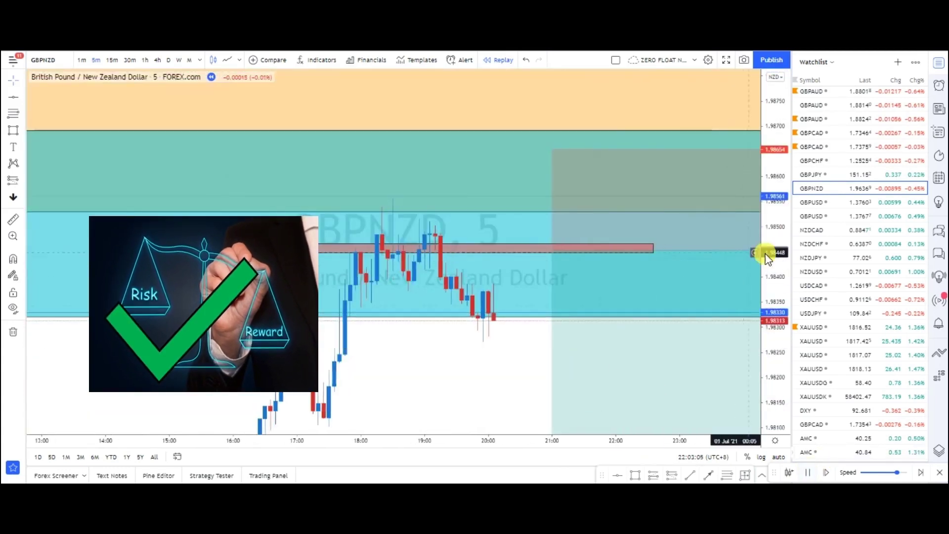
pyautogui.moveTo(424, 367); pyautogui.dragTo(343, 269)
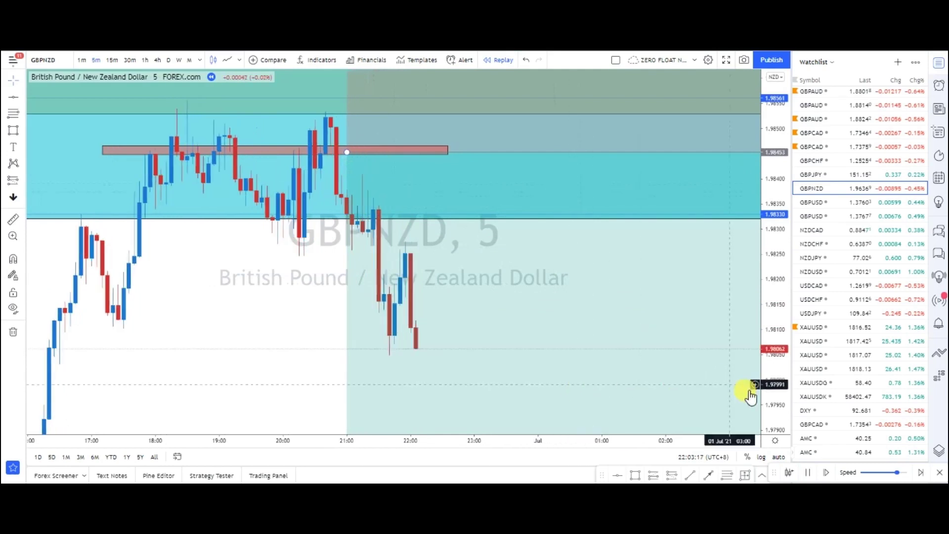
pyautogui.click(809, 473)
pyautogui.scroll(-5, 207, 352)
pyautogui.moveTo(372, 368); pyautogui.dragTo(367, 447)
pyautogui.click(500, 208)
pyautogui.click(394, 188)
pyautogui.click(426, 194)
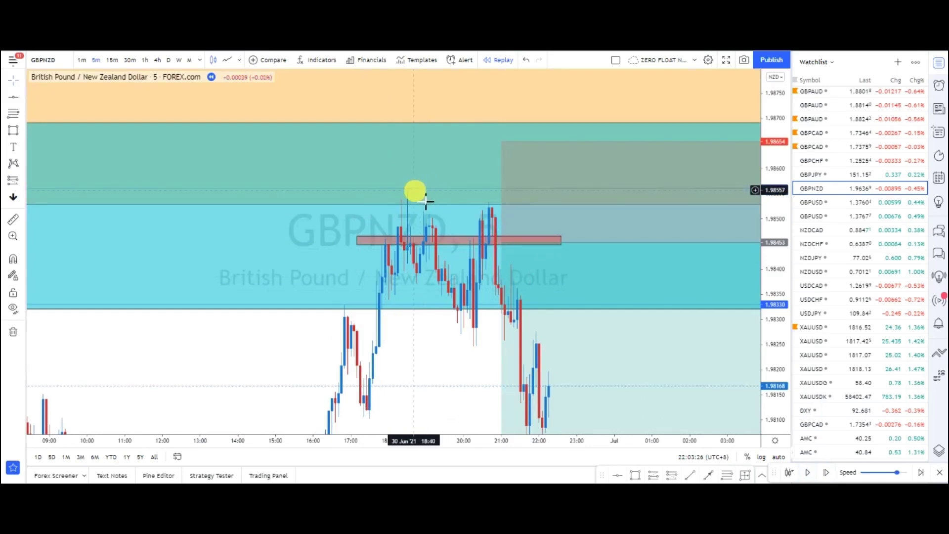
pyautogui.click(504, 189)
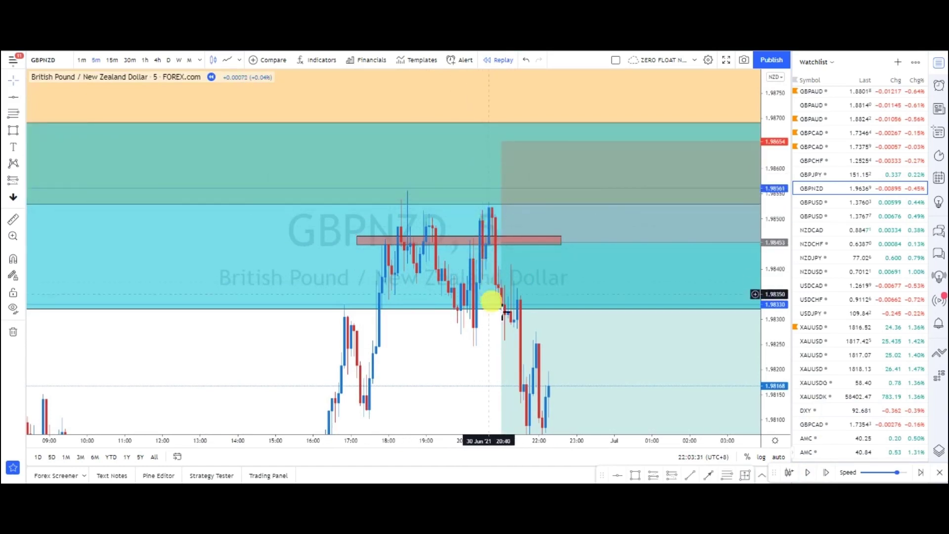
# Draw two horizontal lines on the 5-minute chart, at about 1.98448 near the thin red zone and at about 1.98535 near the latest highs.
pyautogui.moveTo(435, 352)
pyautogui.mouseDown()
pyautogui.moveTo(364, 336)
pyautogui.moveTo(369, 239)
pyautogui.moveTo(367, 336)
pyautogui.mouseUp()
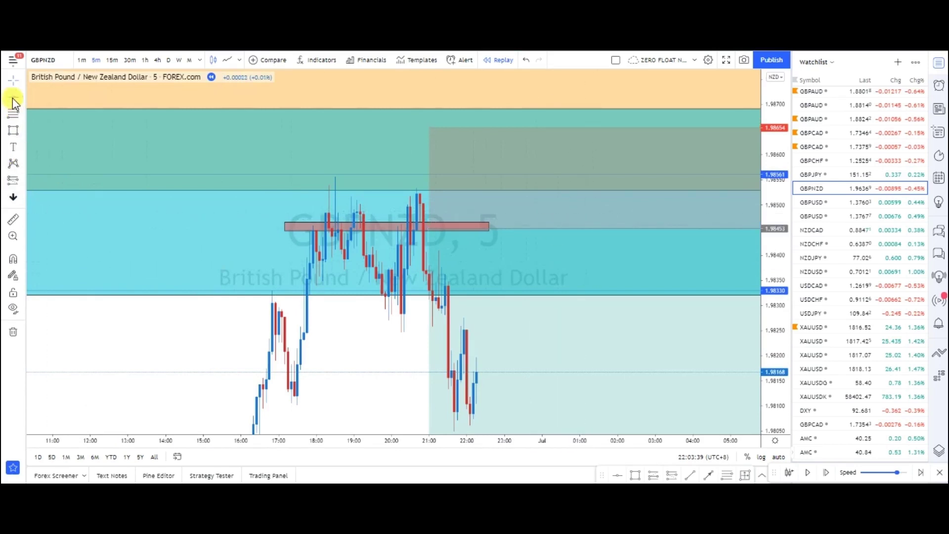
pyautogui.click(269, 231)
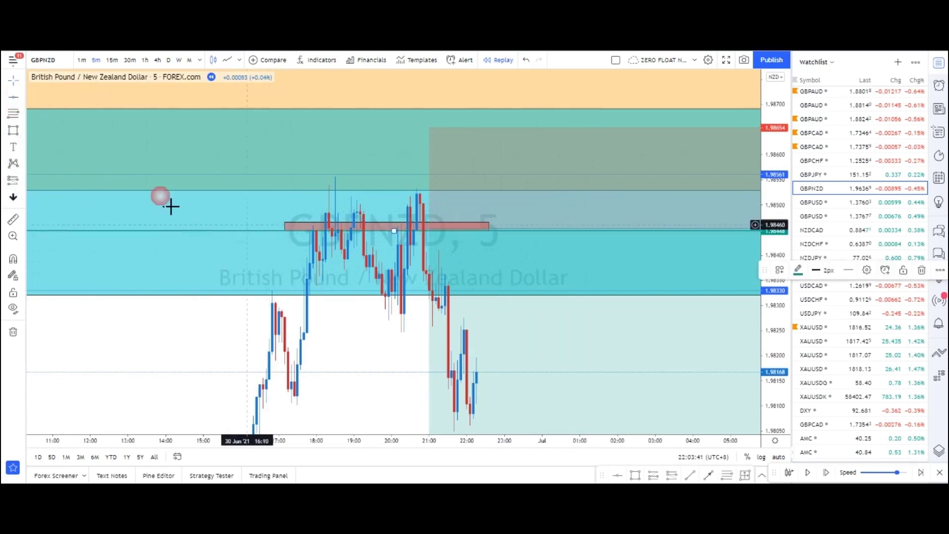
pyautogui.click(11, 97)
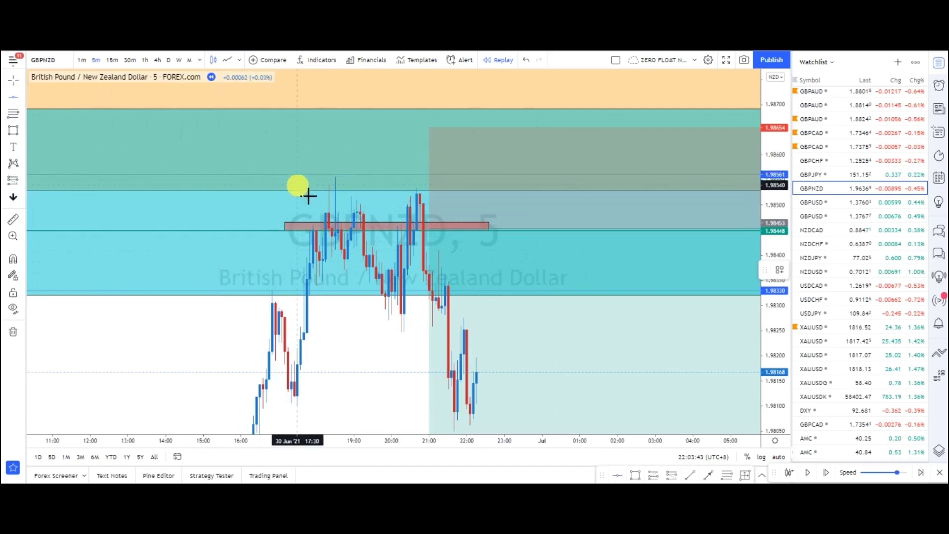
pyautogui.click(298, 188)
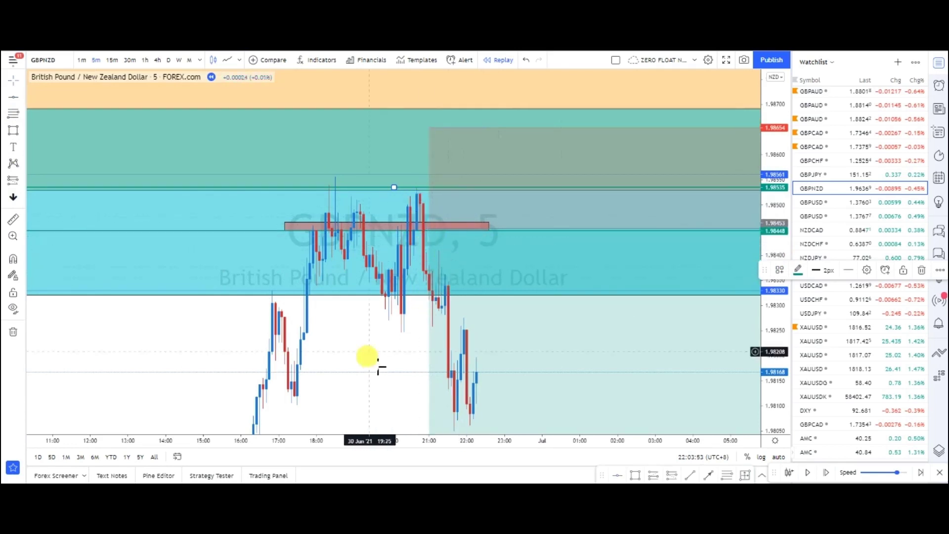
pyautogui.moveTo(369, 356); pyautogui.dragTo(295, 332)
pyautogui.click(357, 212)
pyautogui.click(347, 349)
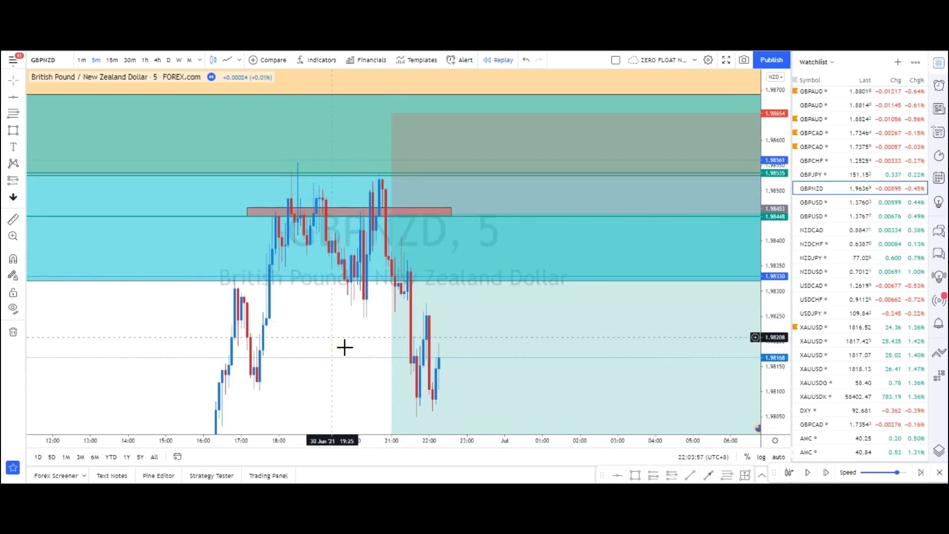
# Examine the short position's entry area and the reaction from the thin red zone on the 15-minute chart.
pyautogui.moveTo(345, 348); pyautogui.dragTo(382, 253)
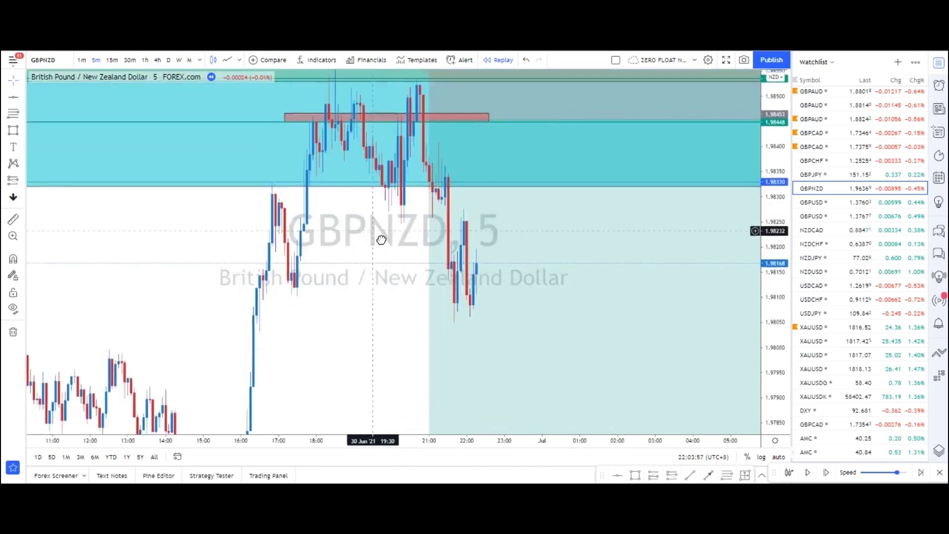
pyautogui.click(116, 63)
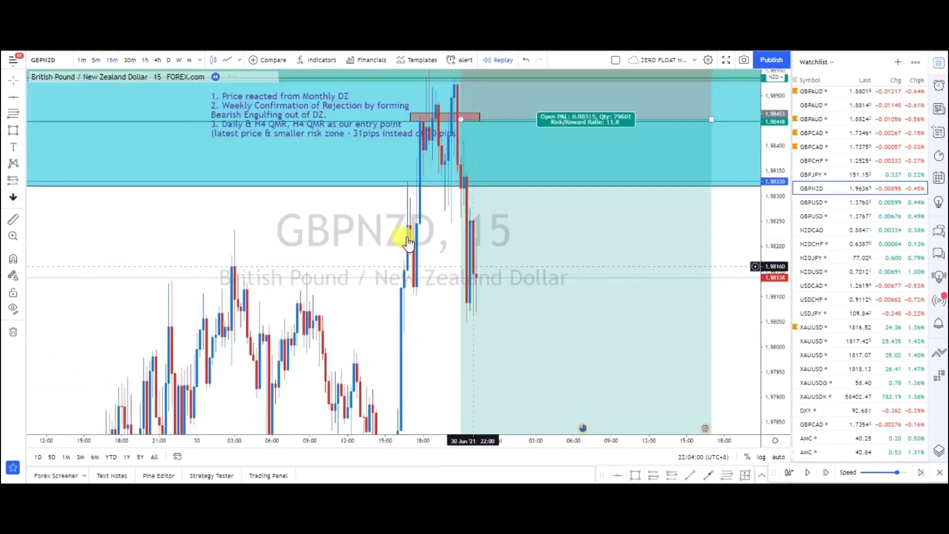
pyautogui.click(464, 121)
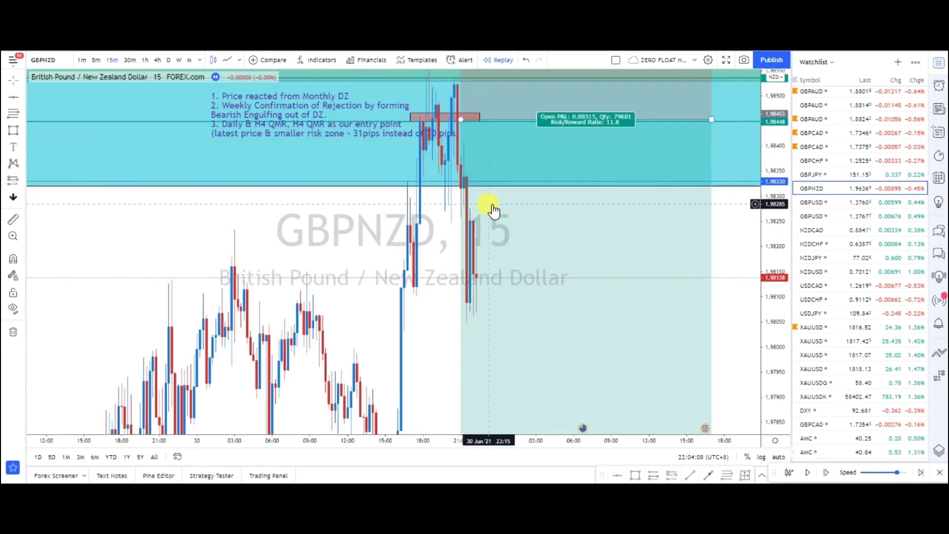
pyautogui.click(341, 222)
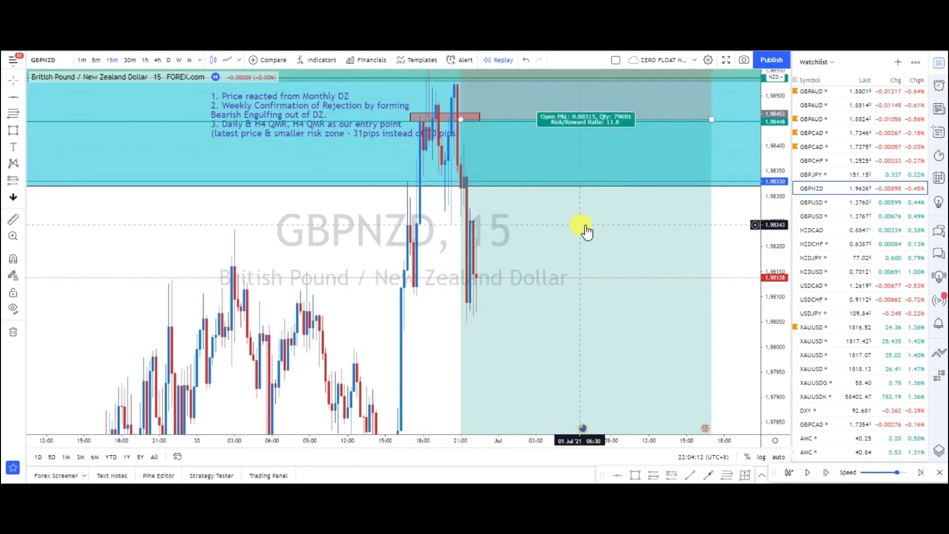
pyautogui.moveTo(738, 231); pyautogui.dragTo(703, 247)
# Play the replay on the 1-hour chart at maximum speed and pause it at about 2 July.
pyautogui.click(145, 60)
pyautogui.click(547, 207)
pyautogui.moveTo(769, 245); pyautogui.dragTo(777, 323)
pyautogui.scroll(-4, 715, 306)
pyautogui.moveTo(770, 280); pyautogui.dragTo(746, 283)
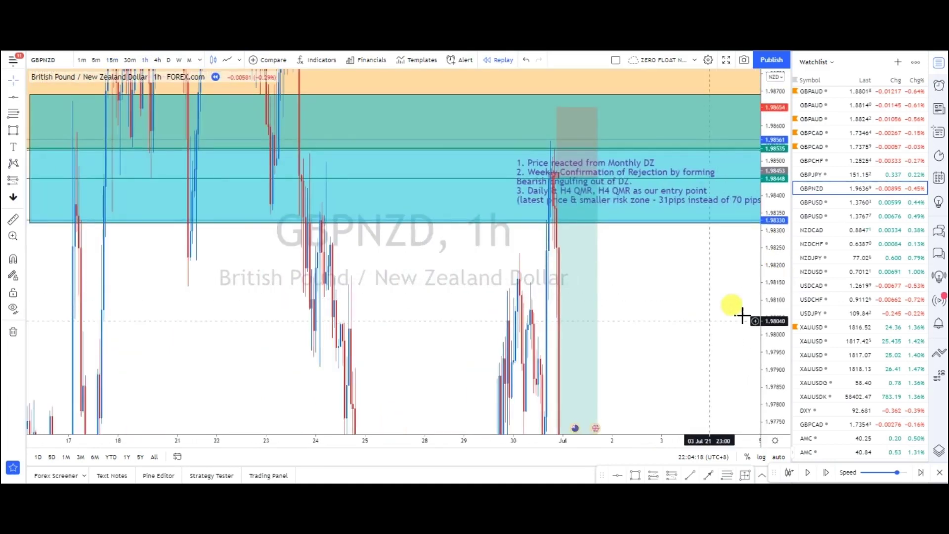
pyautogui.doubleClick(774, 263)
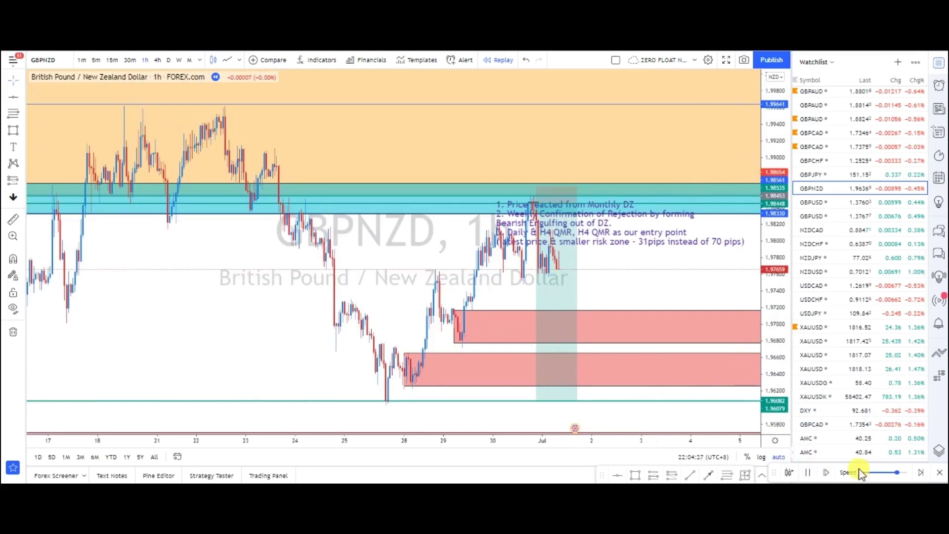
pyautogui.moveTo(897, 473); pyautogui.dragTo(906, 473)
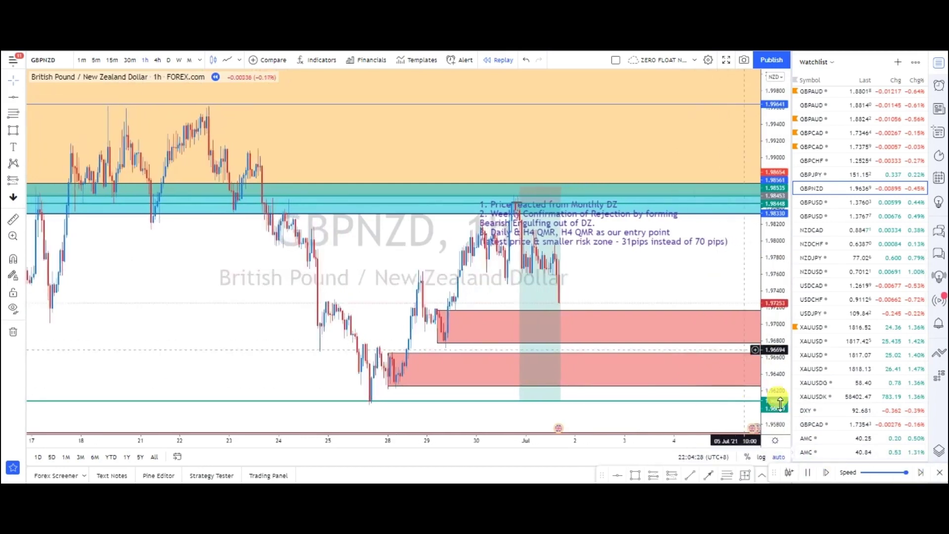
pyautogui.click(809, 473)
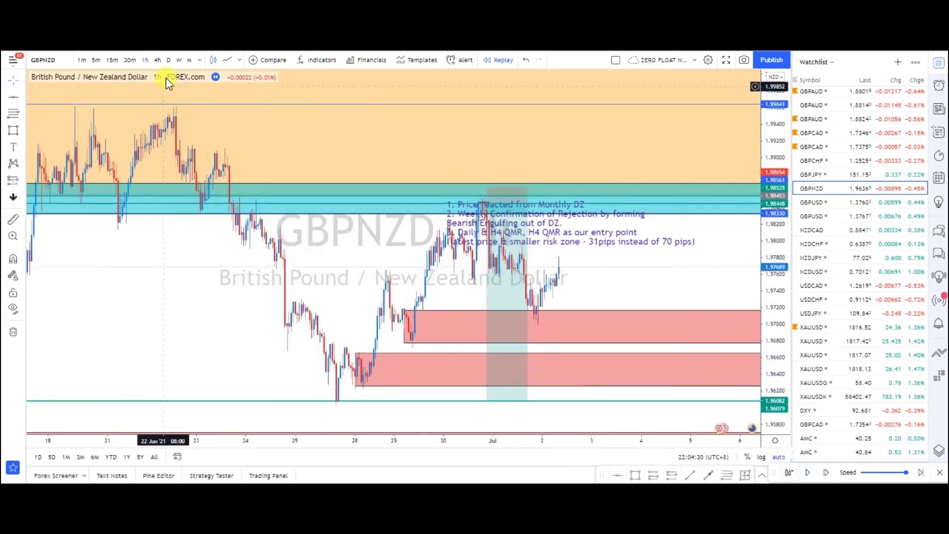
# Continue the replay on the 4-hour chart and pause it at about 7 July 21:00.
pyautogui.click(157, 60)
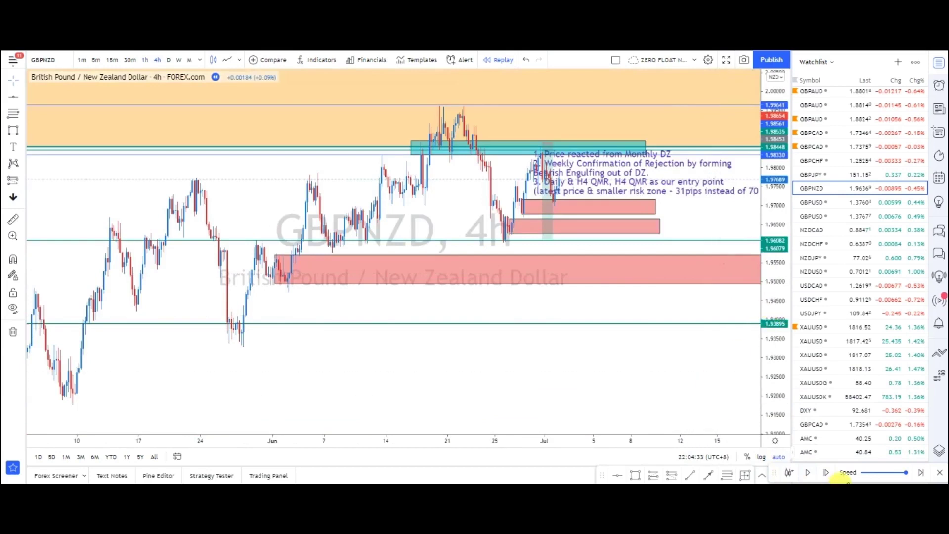
pyautogui.click(814, 475)
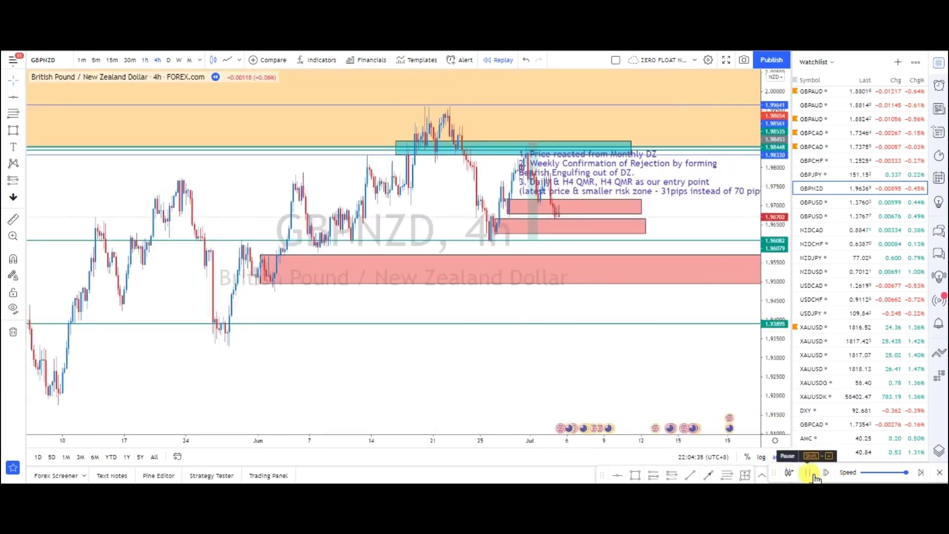
pyautogui.click(813, 474)
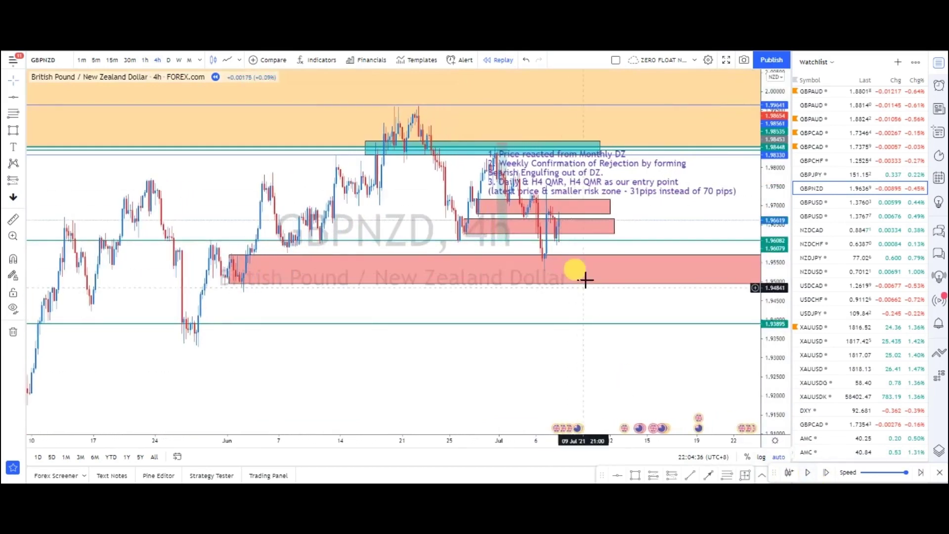
# Examine the 4-hour price action around the short position's target line and the red zones.
pyautogui.click(501, 208)
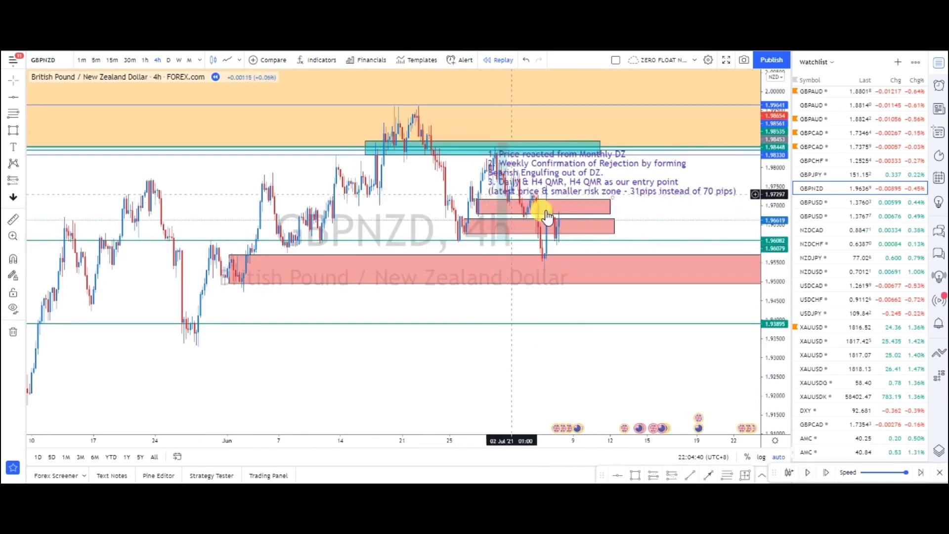
pyautogui.scroll(8, 544, 228)
pyautogui.moveTo(538, 251); pyautogui.dragTo(743, 261)
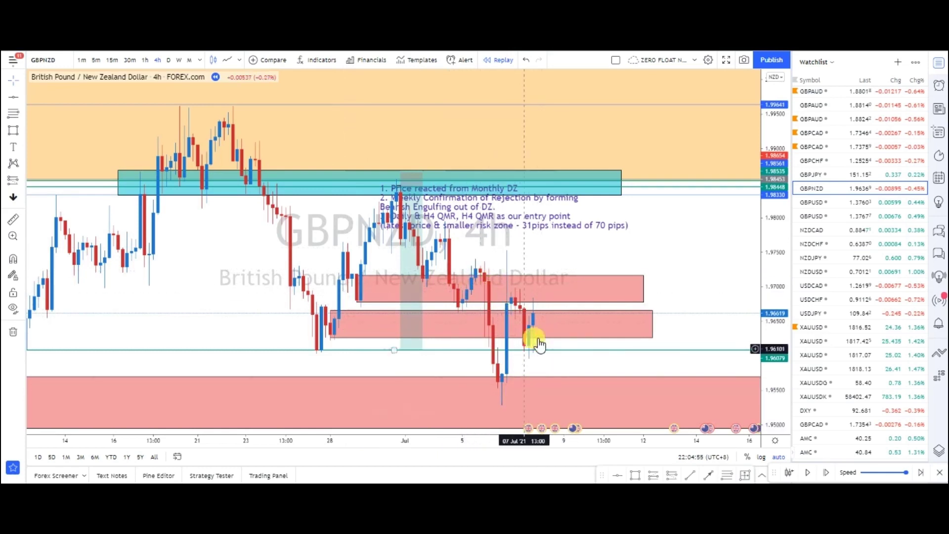
pyautogui.moveTo(776, 260); pyautogui.dragTo(780, 315)
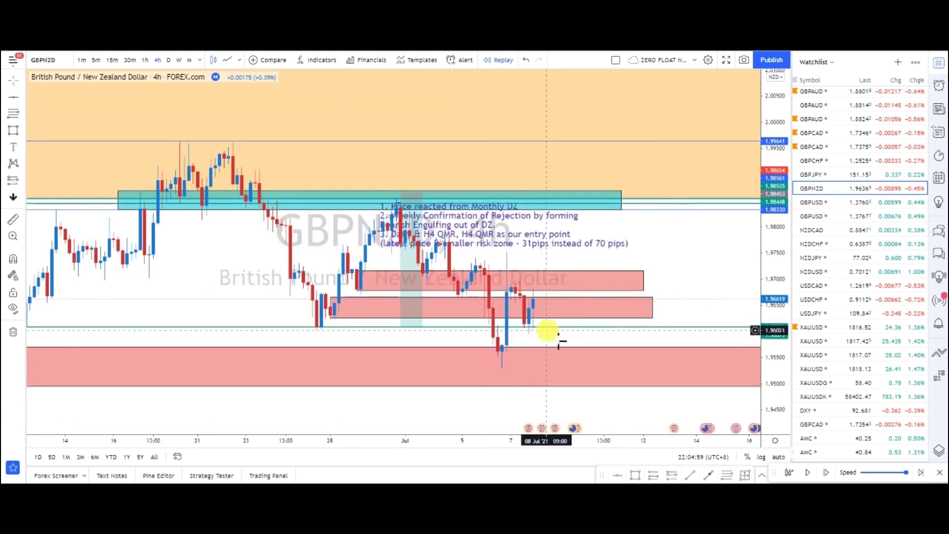
pyautogui.scroll(-2, 699, 275)
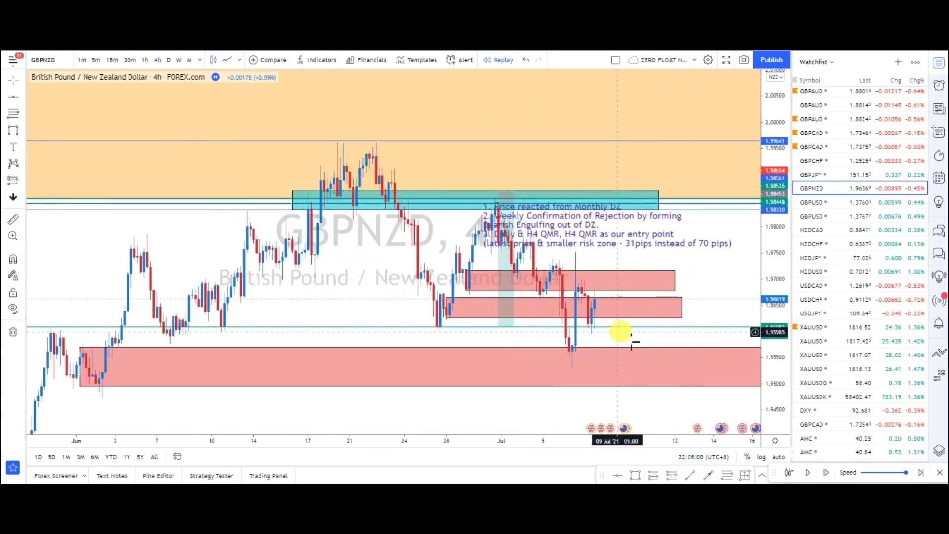
# Extend the short position's target down to about 1.93912 at the lowest green horizontal line.
pyautogui.click(513, 305)
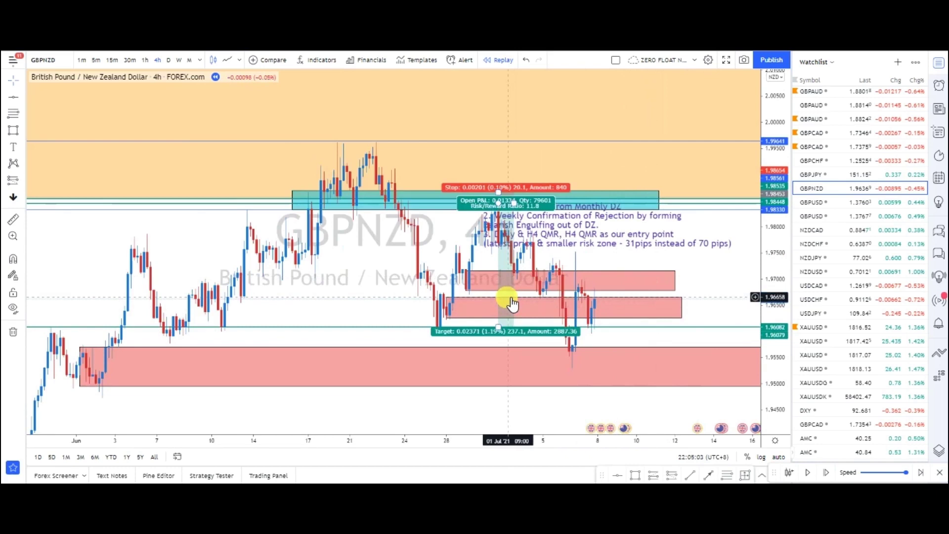
pyautogui.moveTo(787, 275); pyautogui.dragTo(786, 304)
pyautogui.scroll(3, 711, 271)
pyautogui.moveTo(711, 271); pyautogui.dragTo(631, 117)
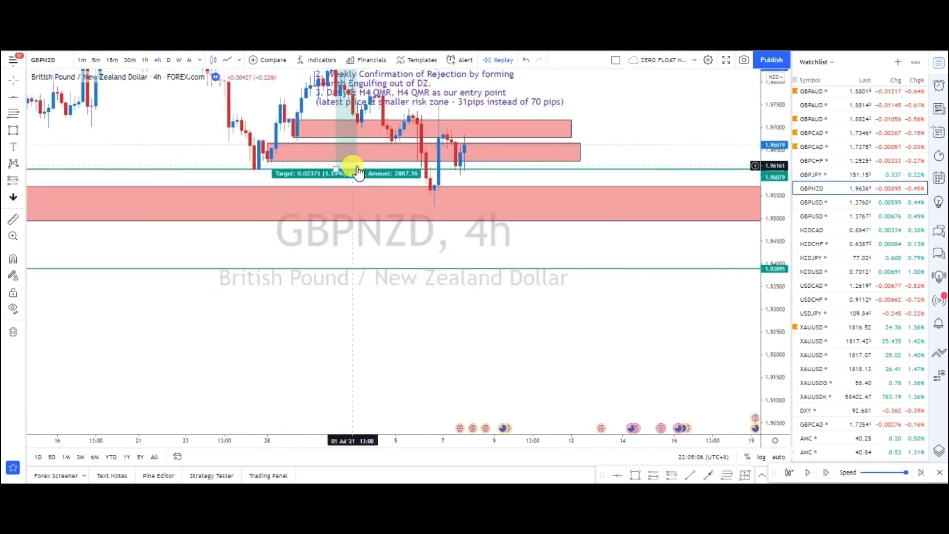
pyautogui.moveTo(336, 169); pyautogui.dragTo(325, 274)
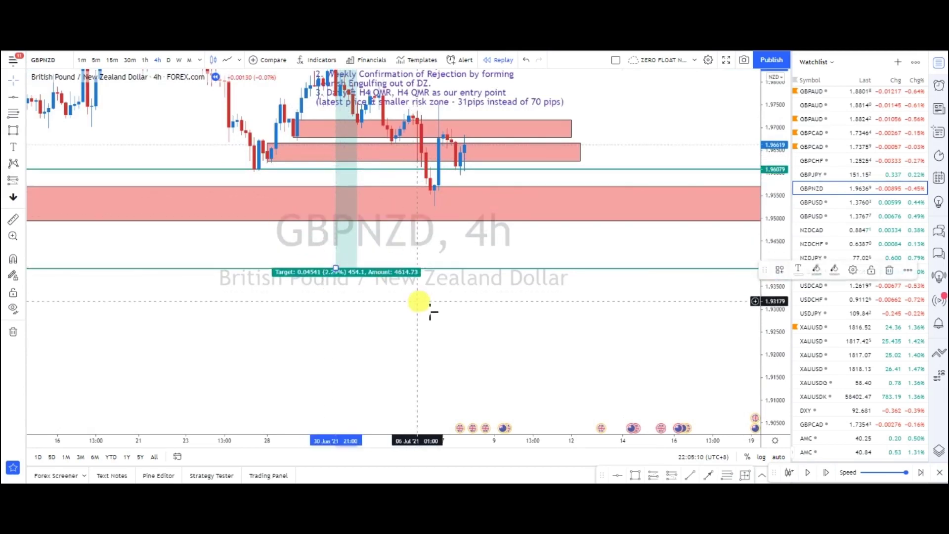
# Examine the extended short position's stop, target and risk/reward ratio against the 4-hour candles.
pyautogui.scroll(4, 419, 302)
pyautogui.moveTo(540, 115); pyautogui.dragTo(737, 256)
pyautogui.scroll(1, 375, 270)
pyautogui.scroll(5, 374, 270)
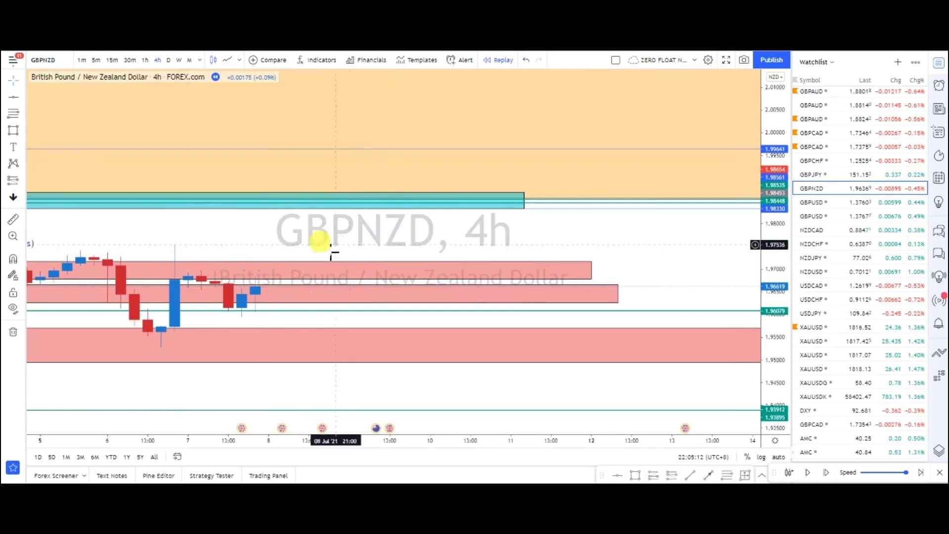
pyautogui.moveTo(364, 245); pyautogui.dragTo(636, 263)
pyautogui.moveTo(404, 241); pyautogui.dragTo(751, 241)
pyautogui.scroll(4, 540, 247)
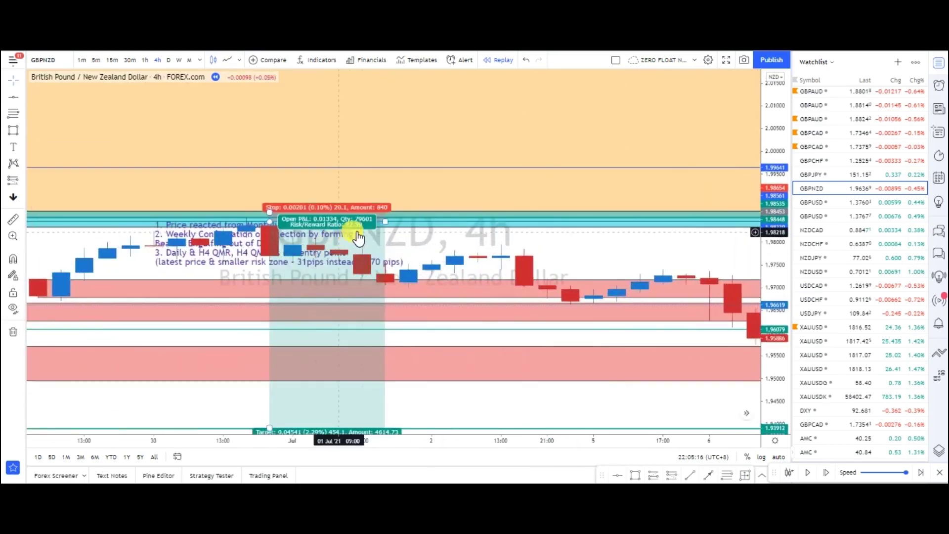
pyautogui.scroll(-1, 368, 238)
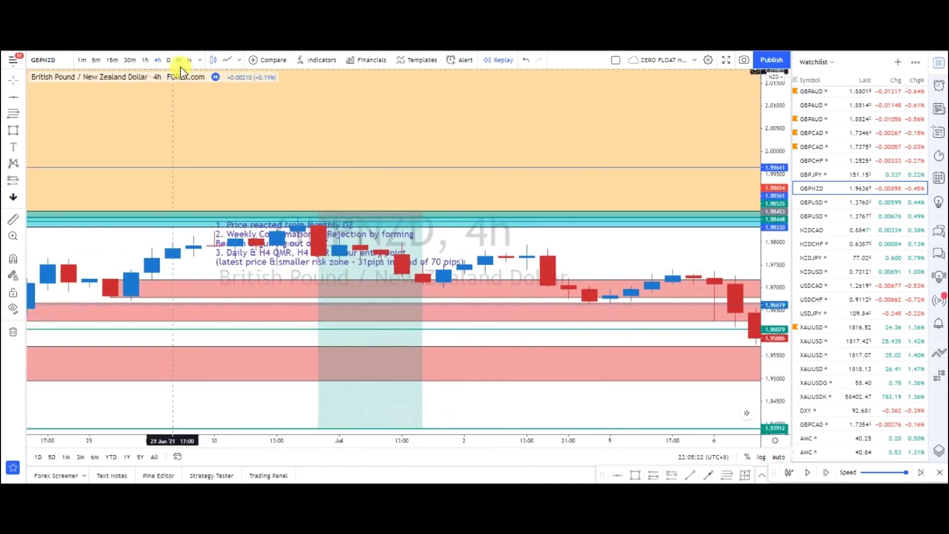
# Resume the 4-hour replay and pause it at about 15 July.
pyautogui.scroll(-1, 724, 366)
pyautogui.scroll(-8, 723, 369)
pyautogui.moveTo(665, 393); pyautogui.dragTo(465, 129)
pyautogui.scroll(-3, 679, 261)
pyautogui.moveTo(778, 255); pyautogui.dragTo(778, 345)
pyautogui.scroll(-3, 722, 270)
pyautogui.moveTo(714, 256); pyautogui.dragTo(598, 355)
pyautogui.moveTo(780, 350); pyautogui.dragTo(779, 309)
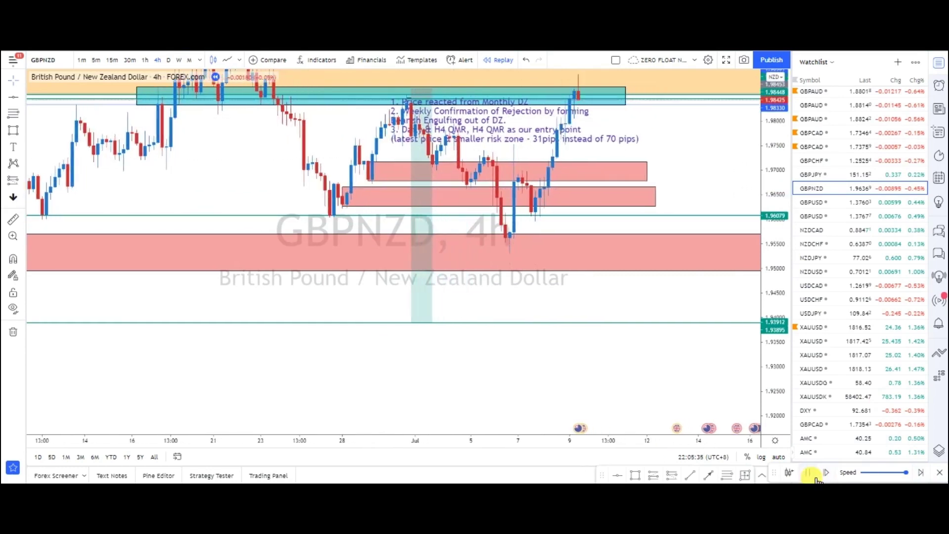
pyautogui.click(811, 475)
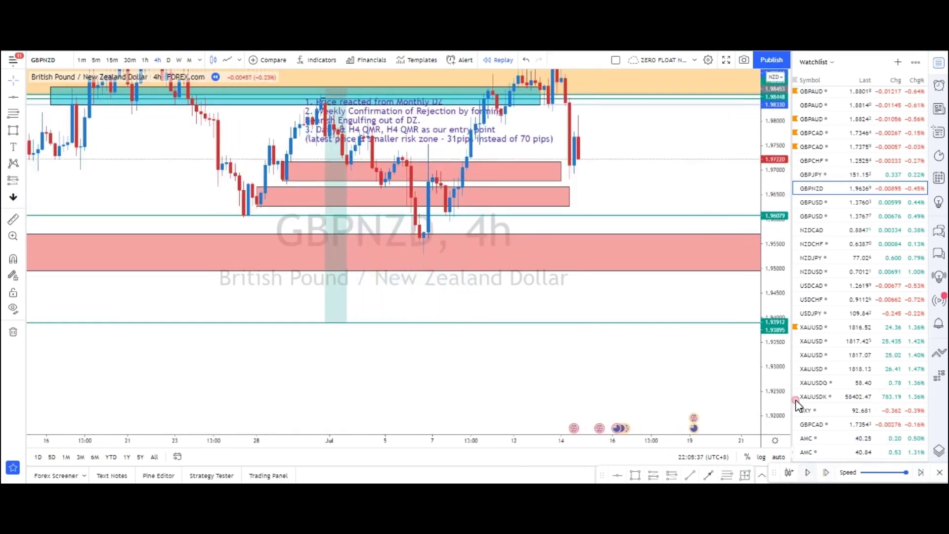
# Examine the 4-hour price action around the orange and teal zones up to mid-July.
pyautogui.scroll(-2, 708, 210)
pyautogui.moveTo(535, 225); pyautogui.dragTo(543, 292)
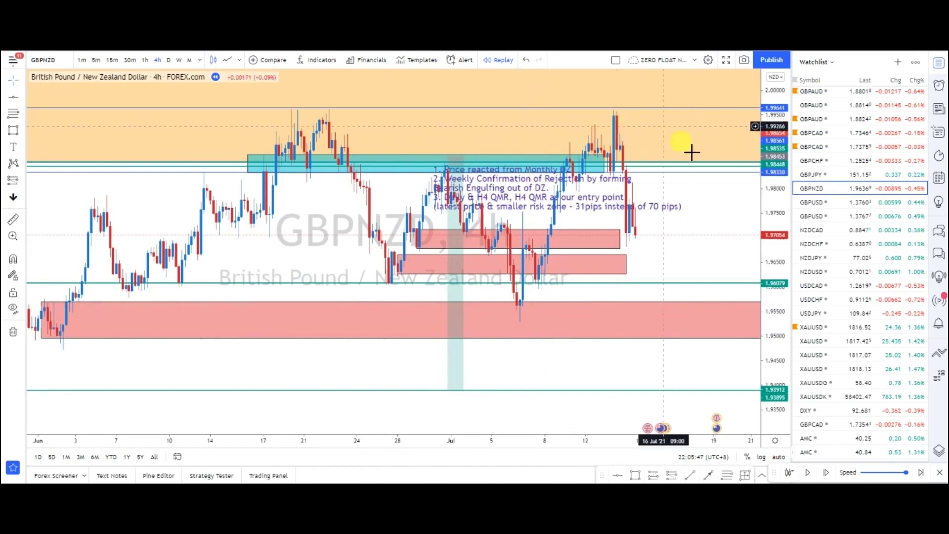
pyautogui.scroll(-3, 714, 205)
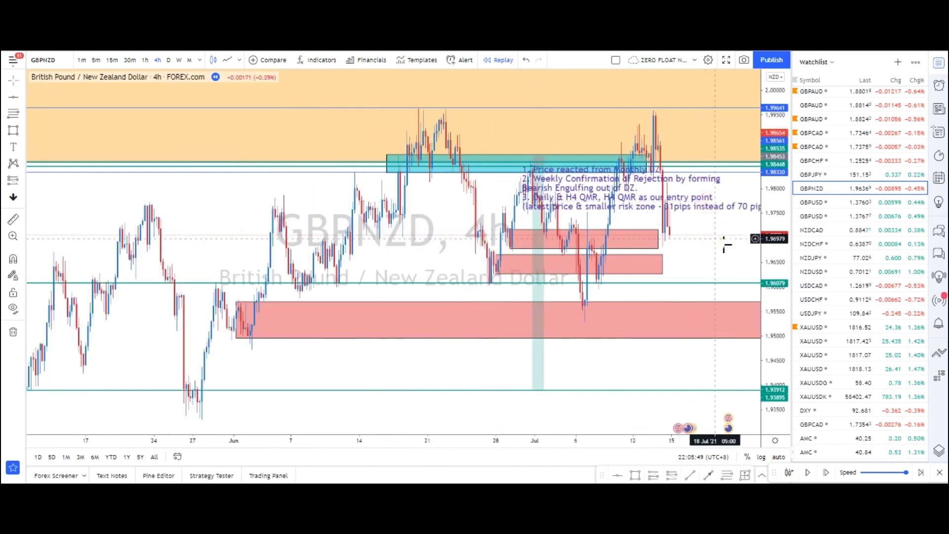
pyautogui.moveTo(725, 243); pyautogui.dragTo(671, 222)
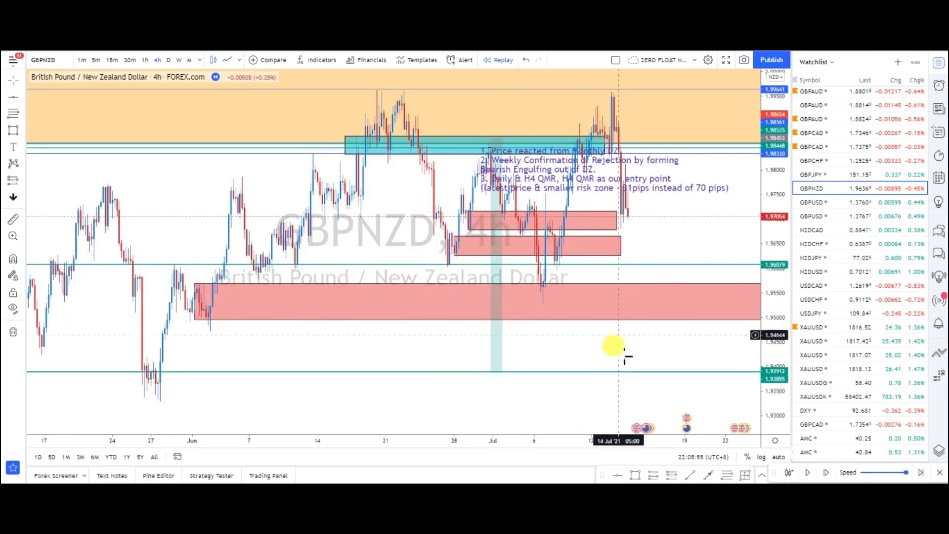
# Examine the marked zones and the latest bearish move on the daily chart.
pyautogui.click(169, 60)
pyautogui.scroll(3, 692, 307)
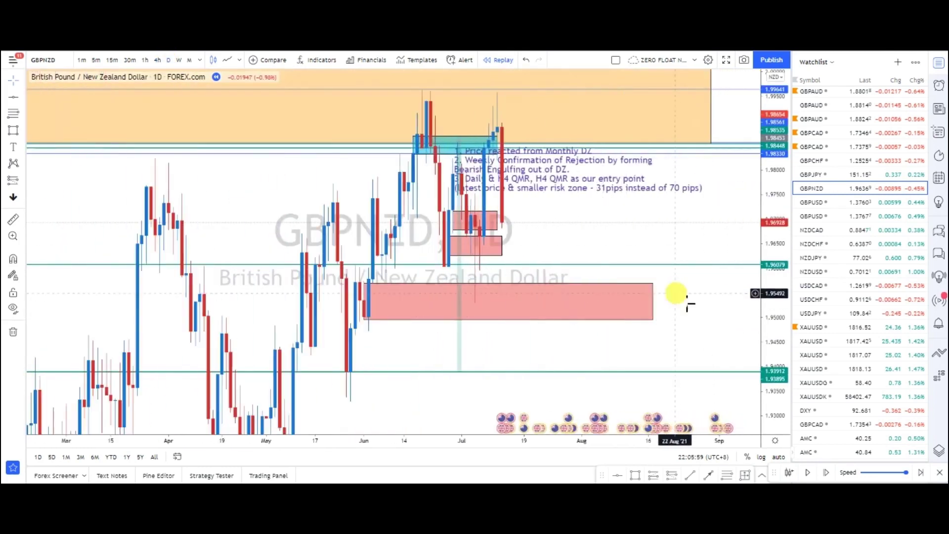
pyautogui.moveTo(578, 252); pyautogui.dragTo(696, 248)
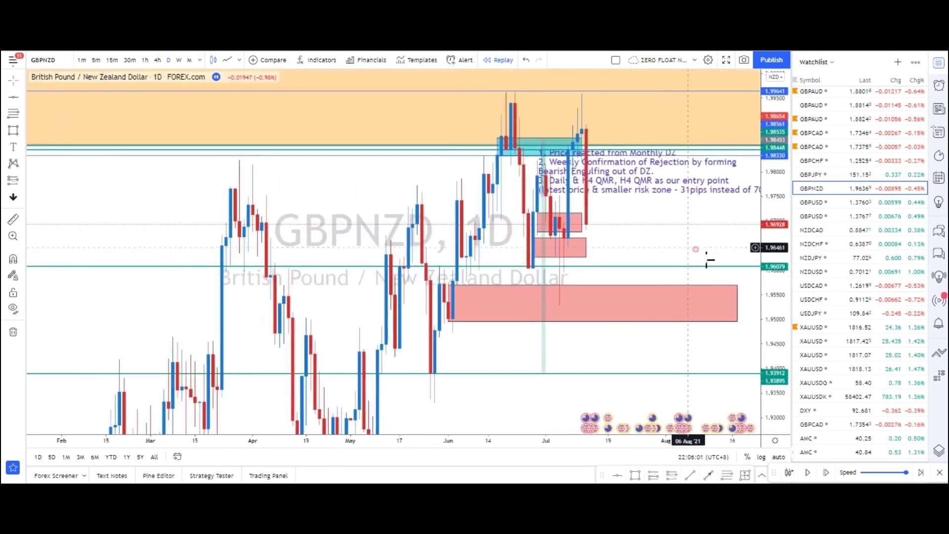
pyautogui.doubleClick(780, 338)
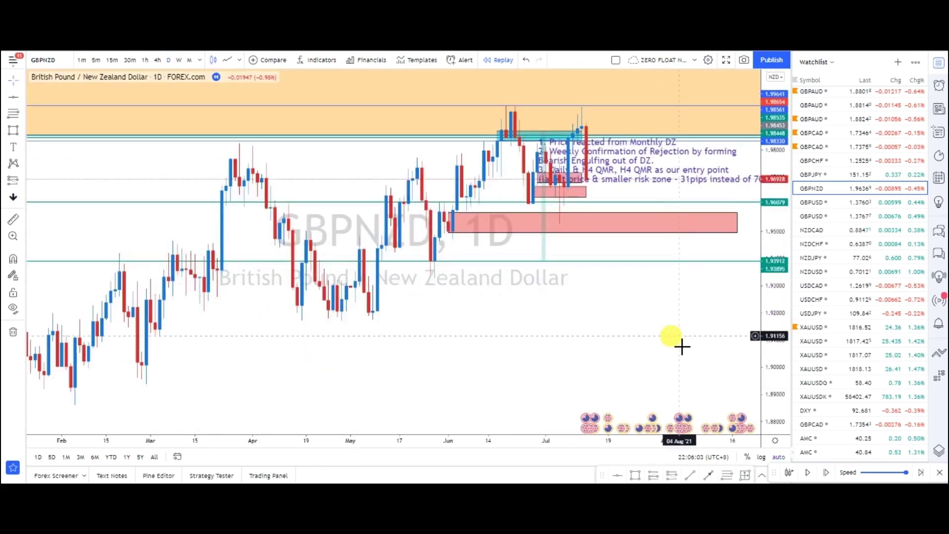
pyautogui.moveTo(525, 316); pyautogui.dragTo(599, 320)
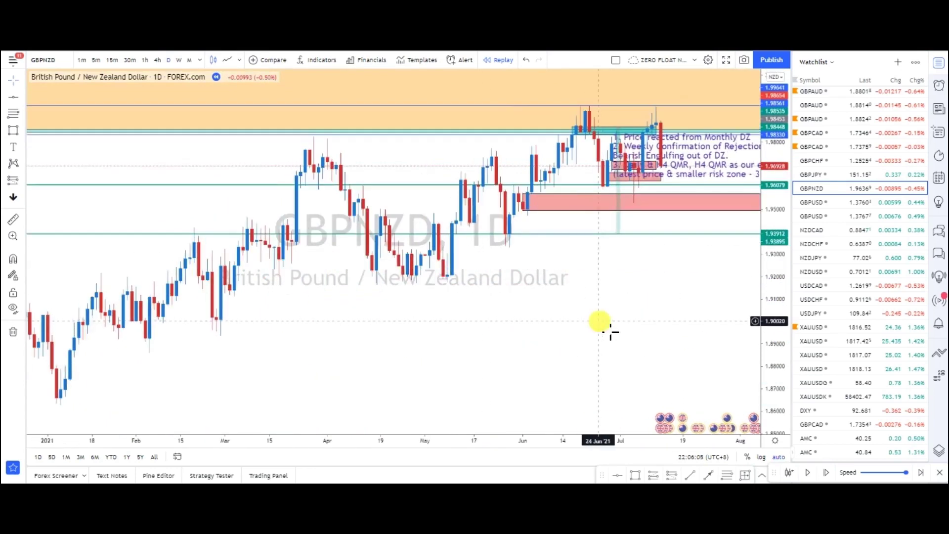
pyautogui.scroll(5, 656, 304)
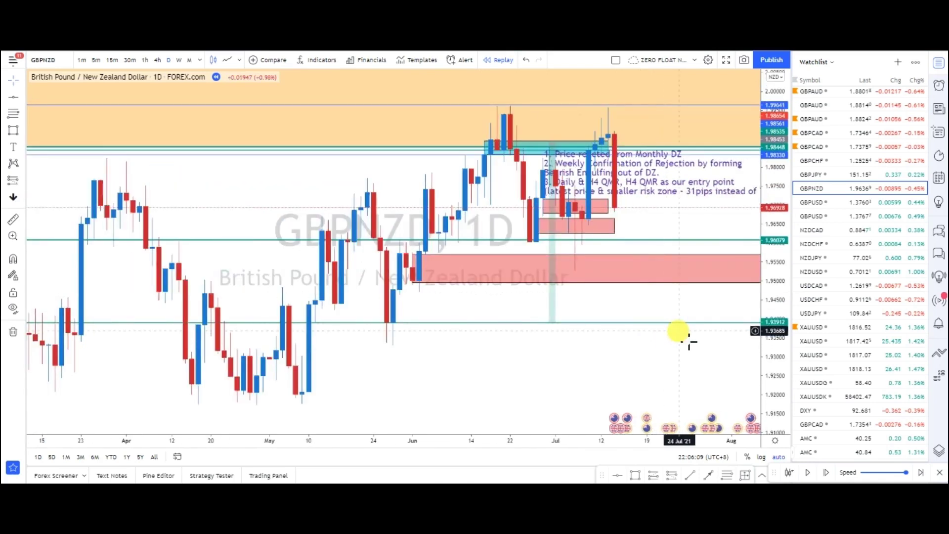
pyautogui.moveTo(659, 359); pyautogui.dragTo(548, 361)
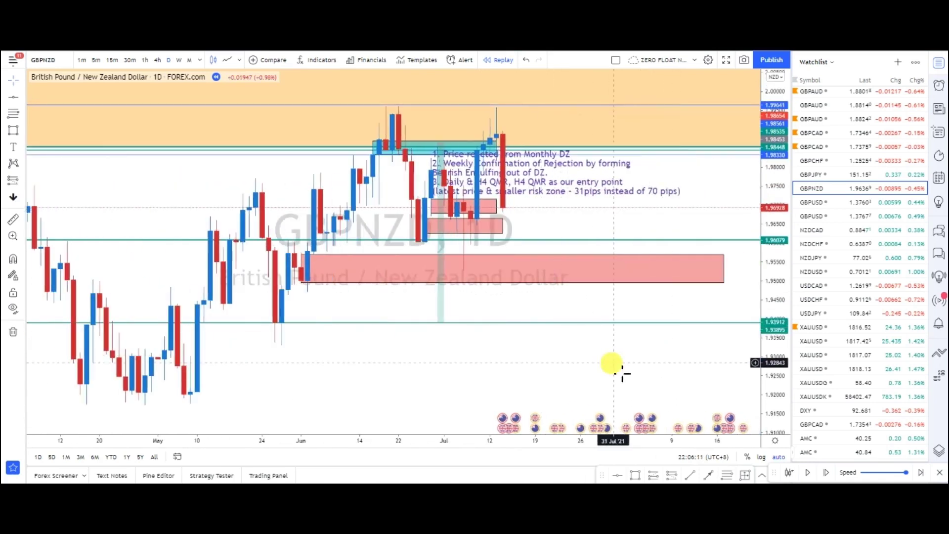
pyautogui.scroll(3, 613, 364)
pyautogui.moveTo(547, 239); pyautogui.dragTo(669, 242)
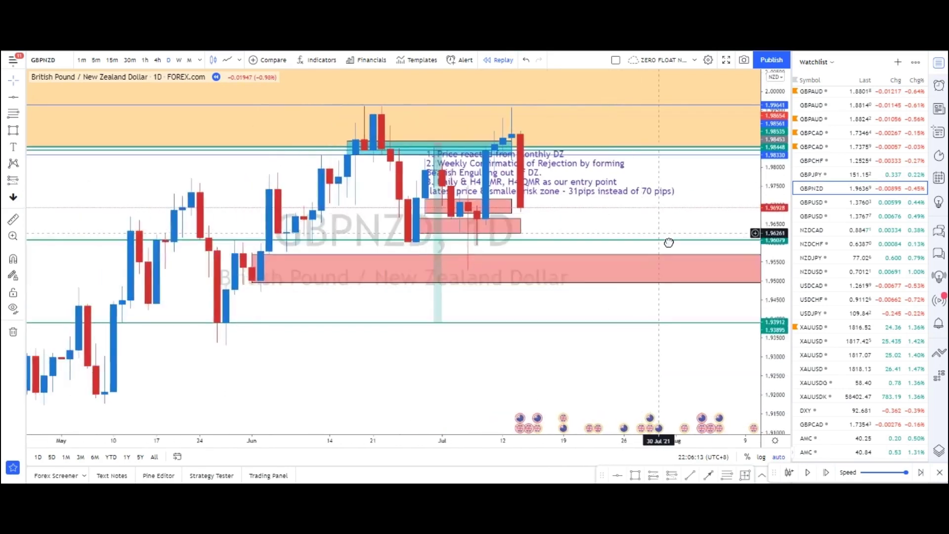